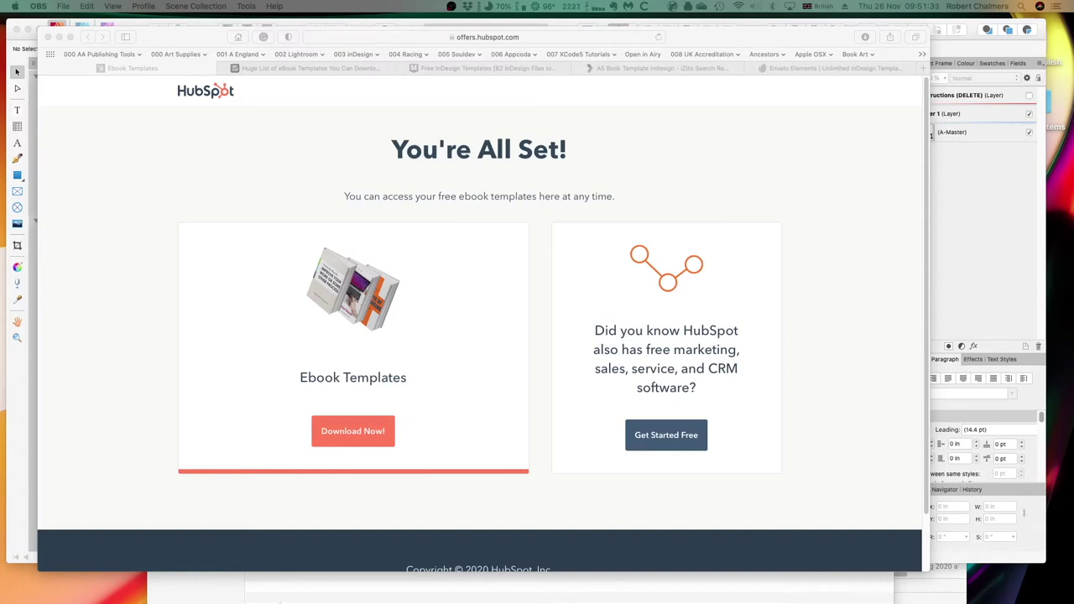
Step: Check the Ebook Template folders, then go back to the HubSpot ebook templates page
{"action": "mouse_move", "coordinate": [294, 597]}
{"action": "left_click", "coordinate": [48, 581]}
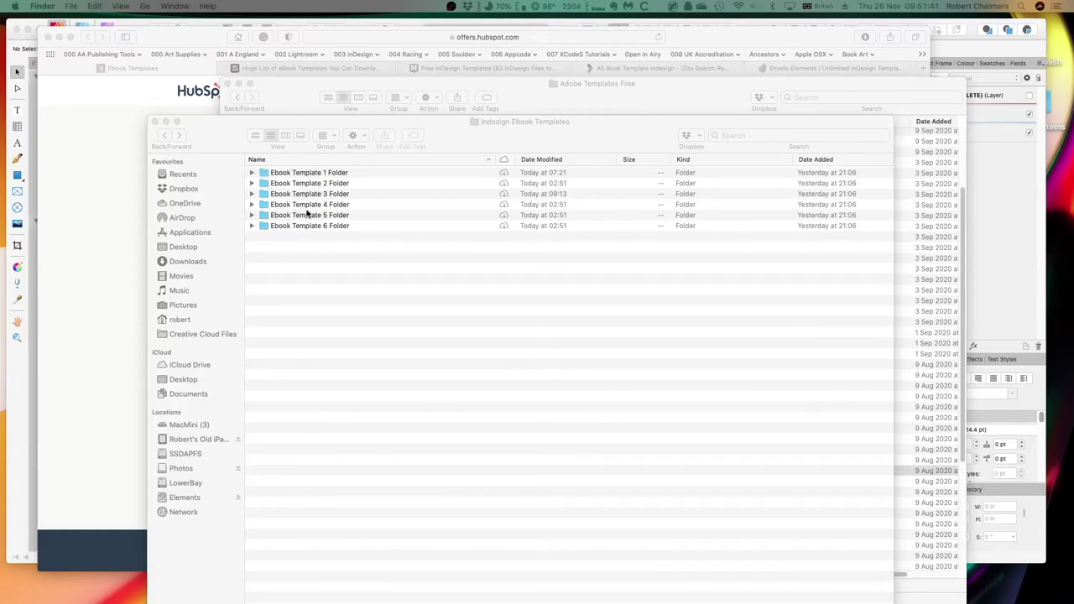
{"action": "left_click", "coordinate": [105, 109]}
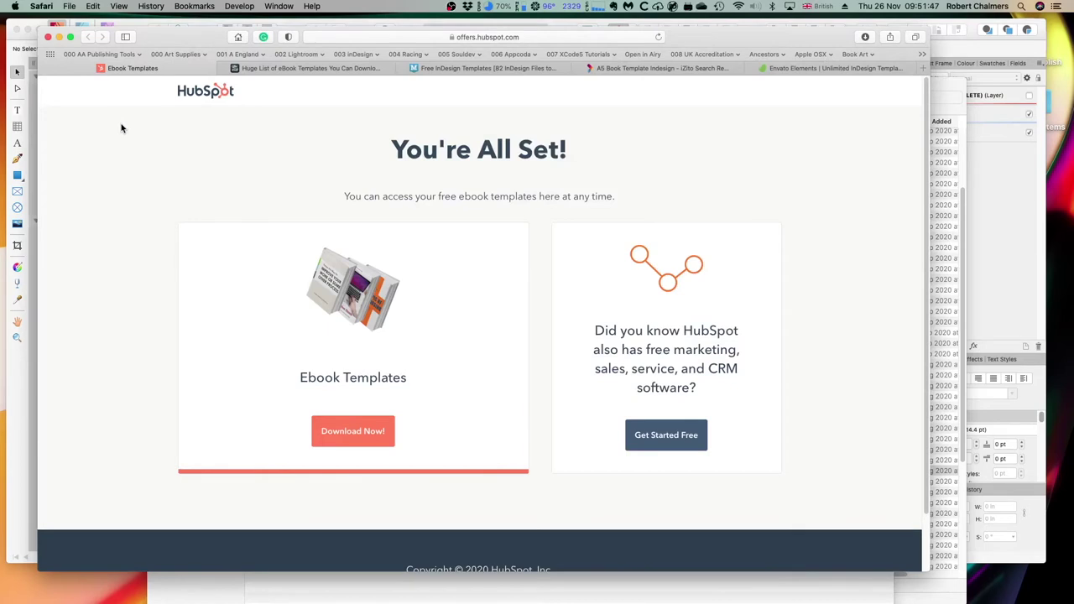
Step: Browse the Free Templates section of Growtraffic's Huge List of eBook Templates article
{"action": "left_click", "coordinate": [308, 70]}
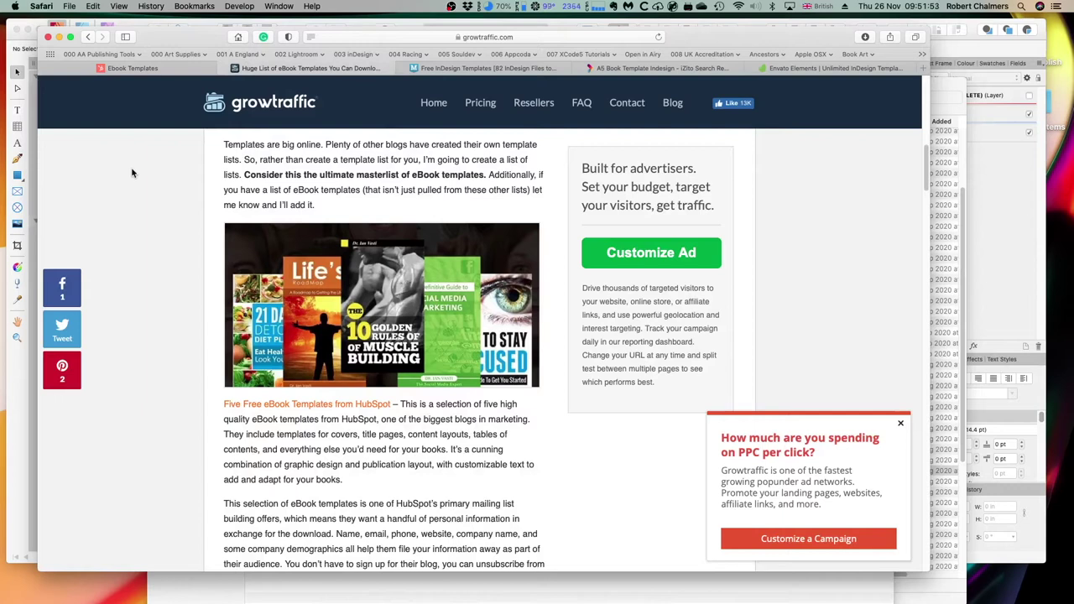
{"action": "scroll", "coordinate": [131, 172], "scroll_direction": "up", "scroll_amount": 2}
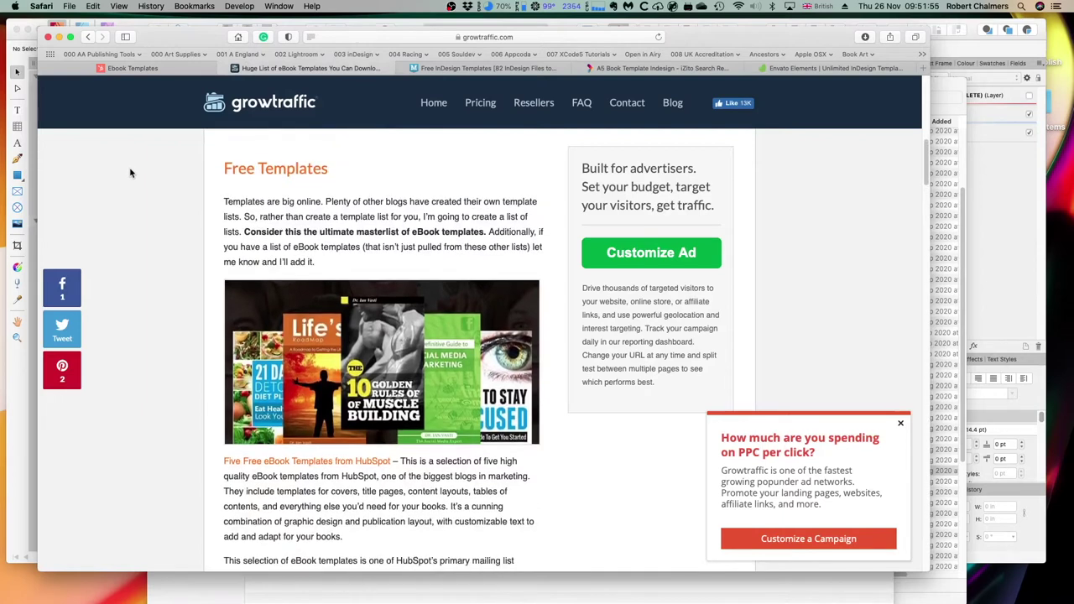
{"action": "scroll", "coordinate": [130, 172], "scroll_direction": "down", "scroll_amount": 1}
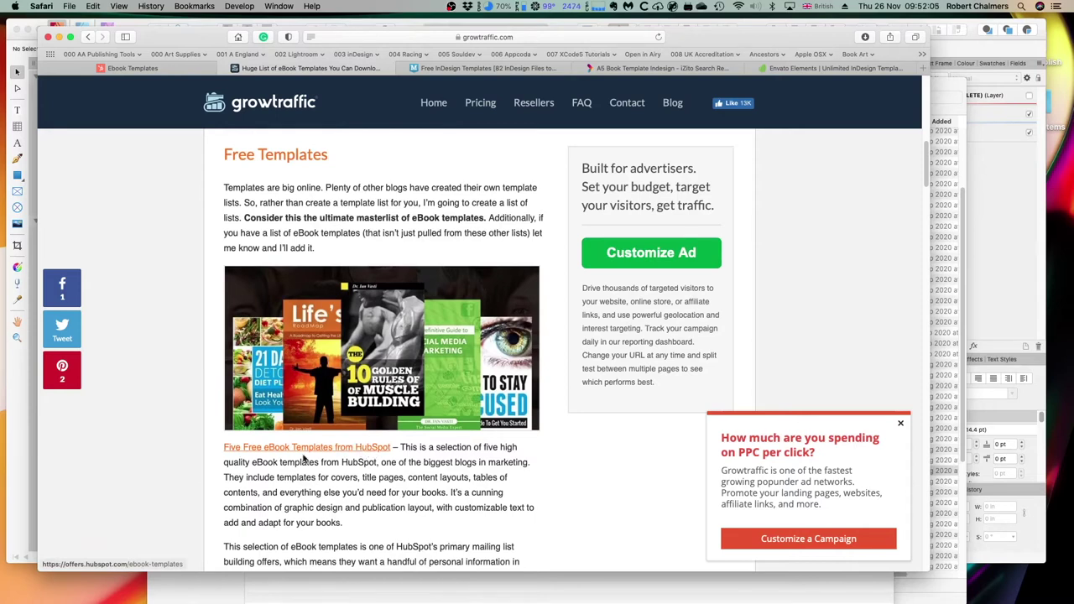
{"action": "scroll", "coordinate": [188, 485], "scroll_direction": "down", "scroll_amount": 2}
{"action": "scroll", "coordinate": [188, 485], "scroll_direction": "down", "scroll_amount": 2}
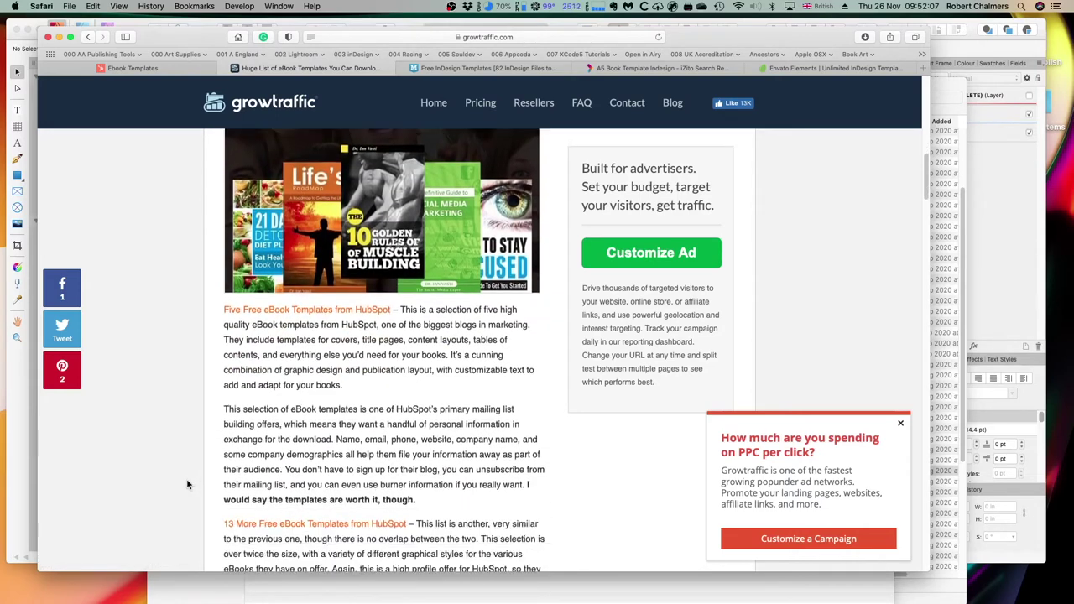
{"action": "scroll", "coordinate": [188, 484], "scroll_direction": "up", "scroll_amount": 3}
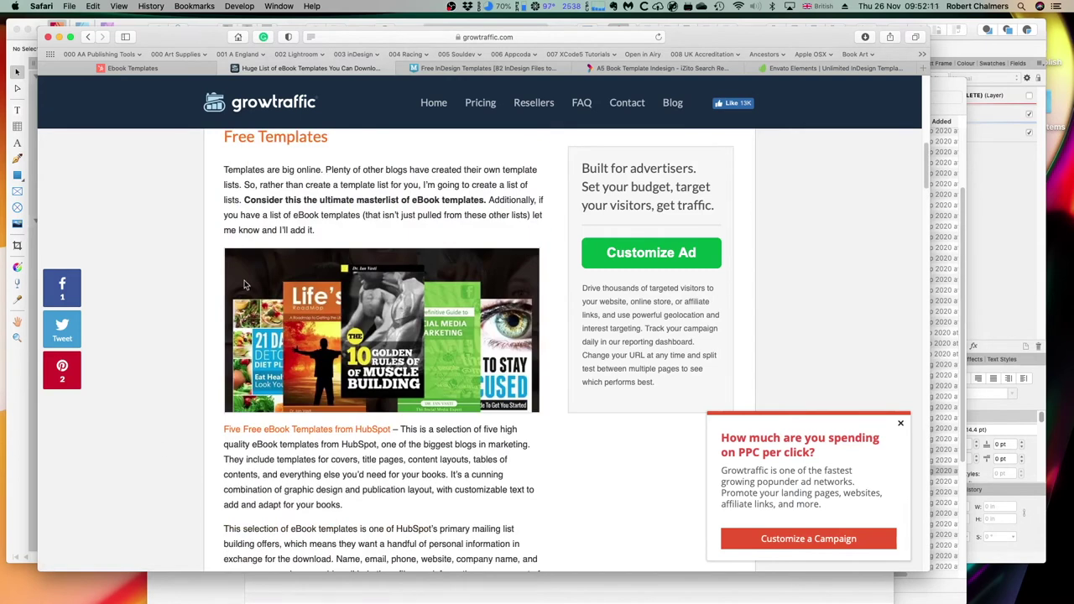
{"action": "left_click", "coordinate": [485, 68]}
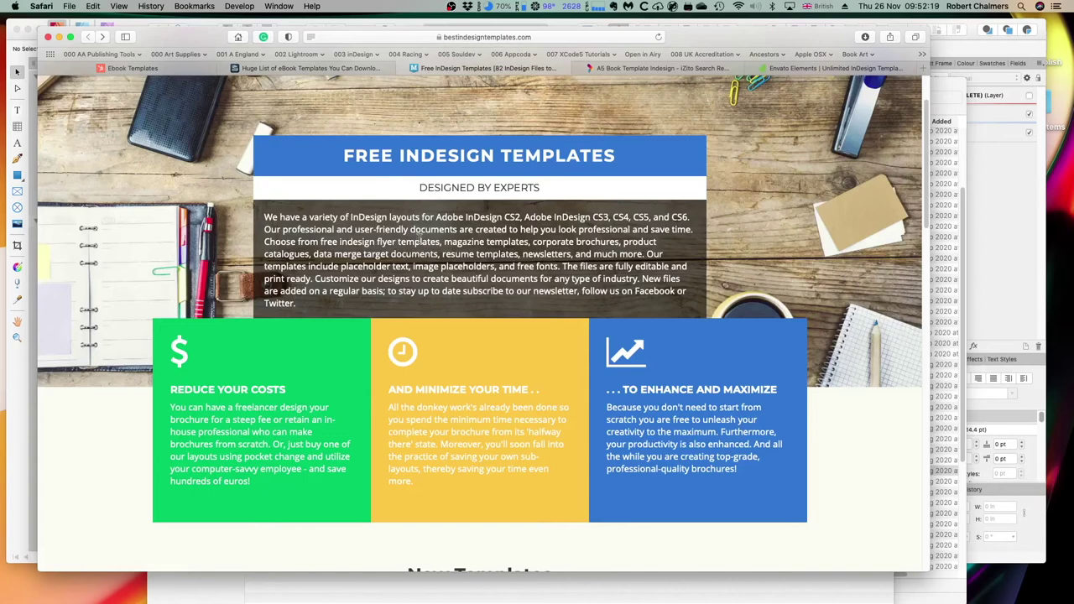
Step: Scroll through the Free InDesign Templates New Templates grid and back to the top
{"action": "scroll", "coordinate": [231, 283], "scroll_direction": "down", "scroll_amount": 5}
{"action": "scroll", "coordinate": [283, 287], "scroll_direction": "down", "scroll_amount": 4}
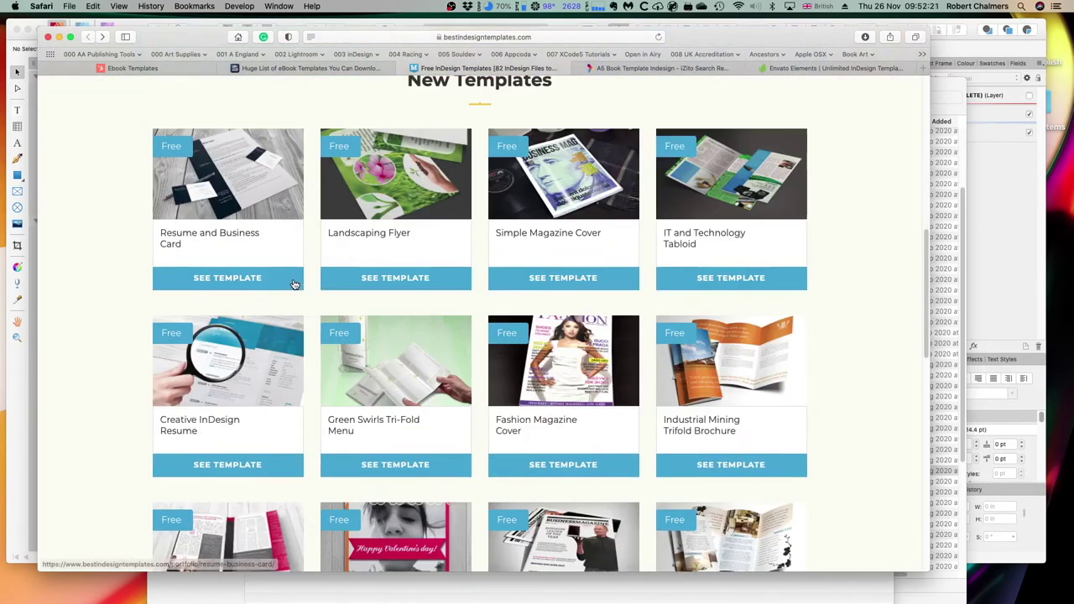
{"action": "scroll", "coordinate": [302, 285], "scroll_direction": "down", "scroll_amount": 7}
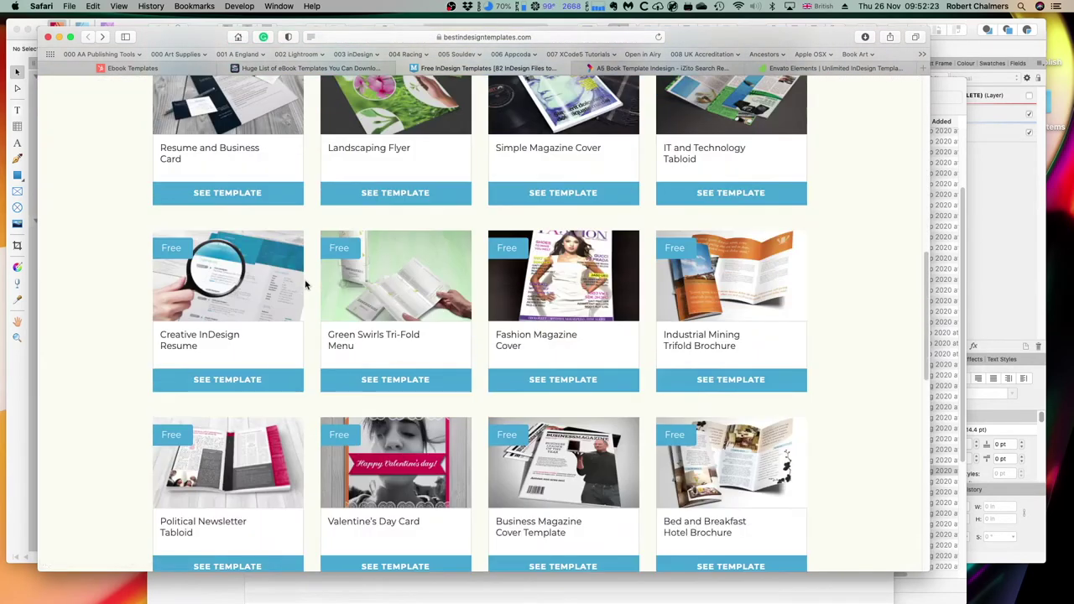
{"action": "scroll", "coordinate": [307, 286], "scroll_direction": "down", "scroll_amount": 4}
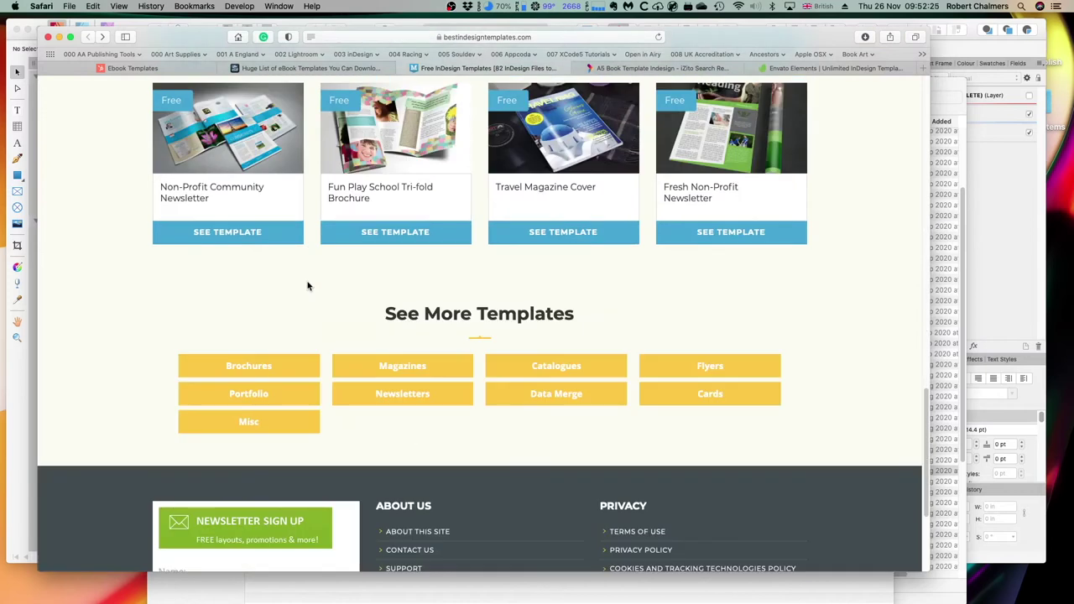
{"action": "scroll", "coordinate": [311, 284], "scroll_direction": "up", "scroll_amount": 7}
{"action": "scroll", "coordinate": [313, 282], "scroll_direction": "up", "scroll_amount": 1}
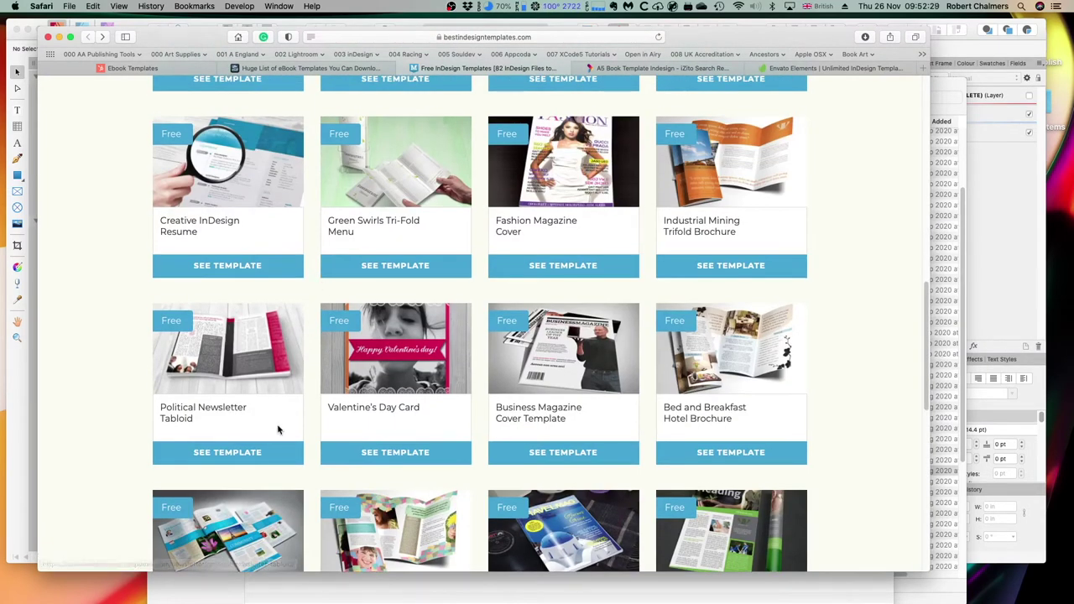
{"action": "scroll", "coordinate": [293, 249], "scroll_direction": "up", "scroll_amount": 4}
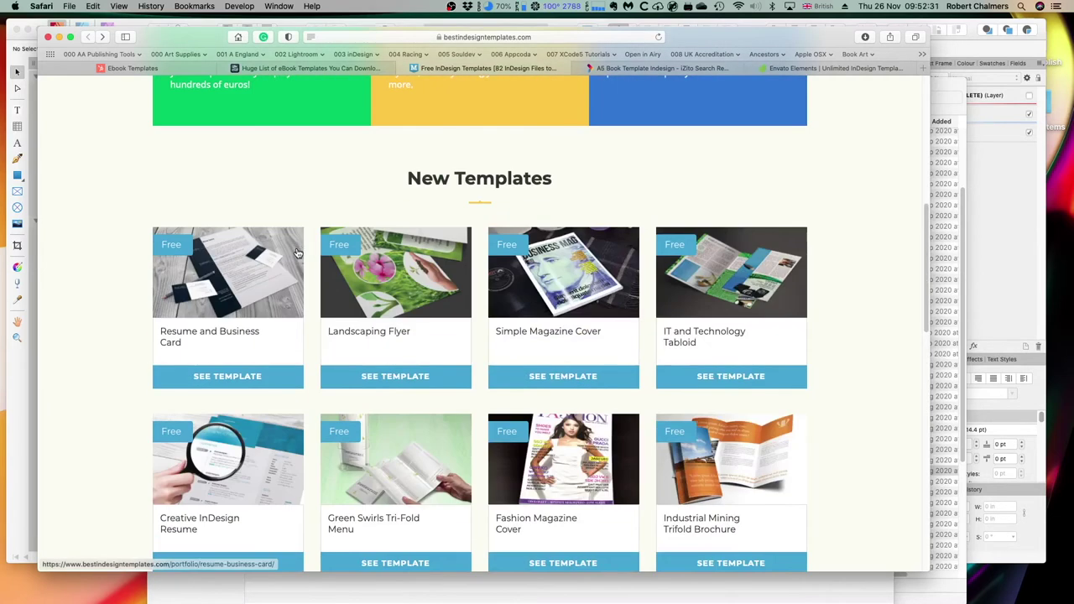
{"action": "scroll", "coordinate": [564, 239], "scroll_direction": "up", "scroll_amount": 3}
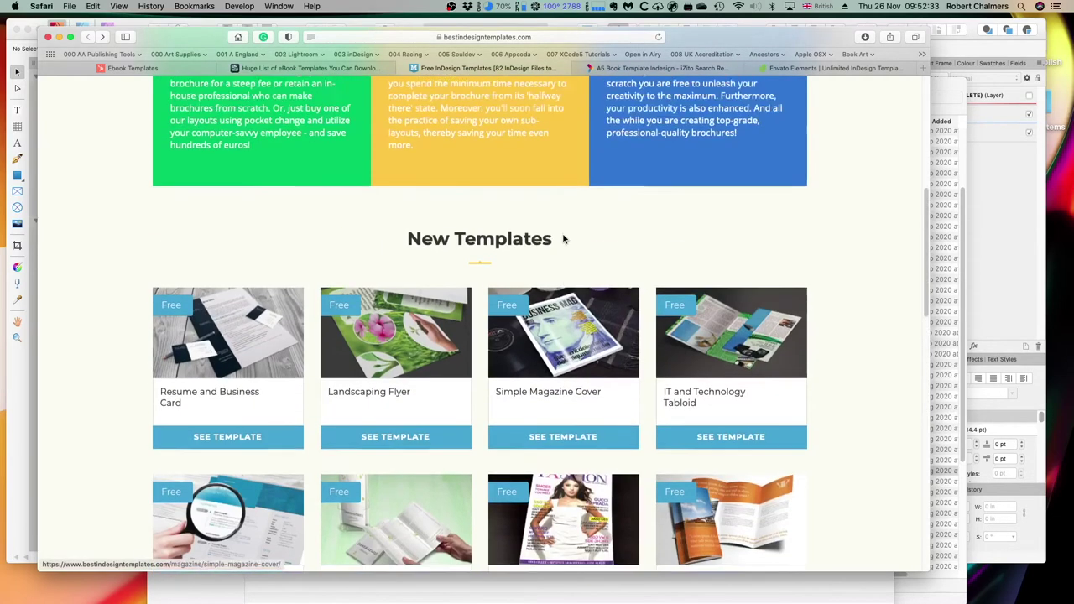
{"action": "scroll", "coordinate": [812, 367], "scroll_direction": "up", "scroll_amount": 4}
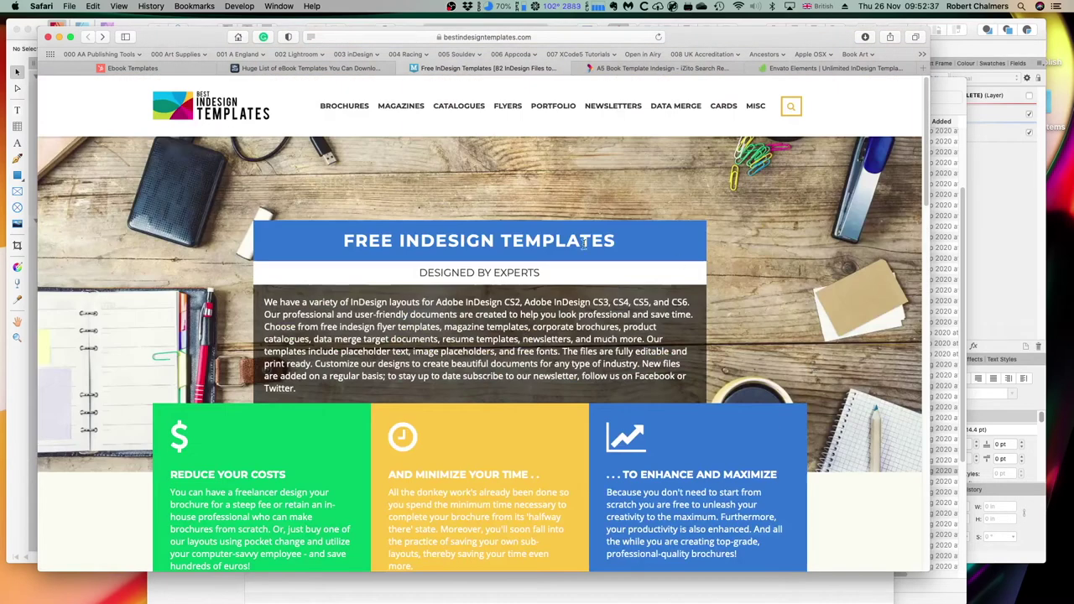
{"action": "left_click", "coordinate": [653, 69]}
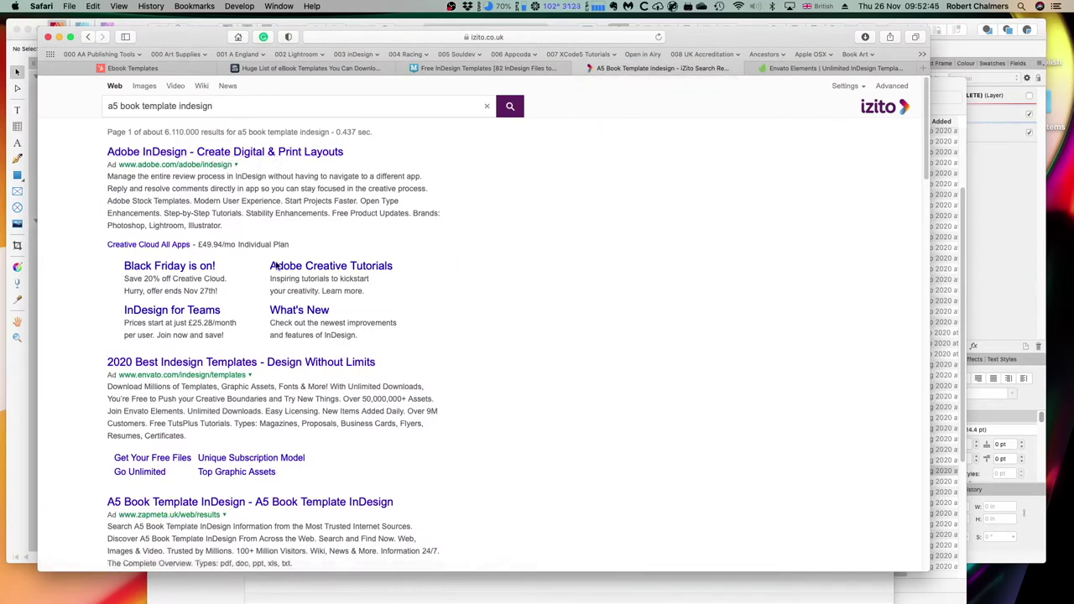
Step: Scroll the izito 'a5 book template indesign' results down to the related searches and web results
{"action": "scroll", "coordinate": [467, 338], "scroll_direction": "down", "scroll_amount": 5}
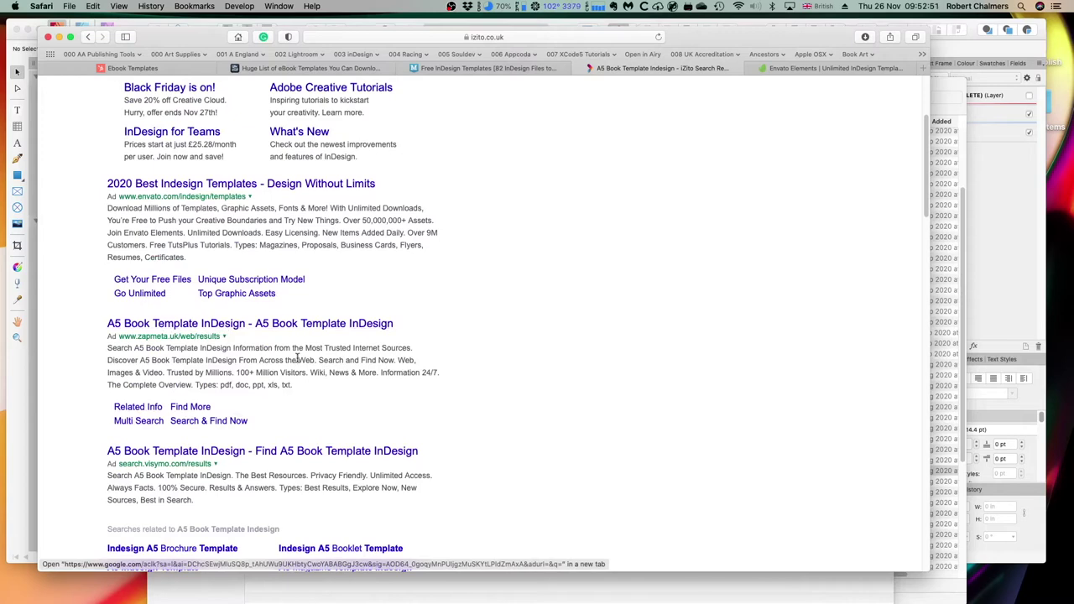
{"action": "scroll", "coordinate": [501, 416], "scroll_direction": "down", "scroll_amount": 1}
{"action": "scroll", "coordinate": [503, 415], "scroll_direction": "down", "scroll_amount": 7}
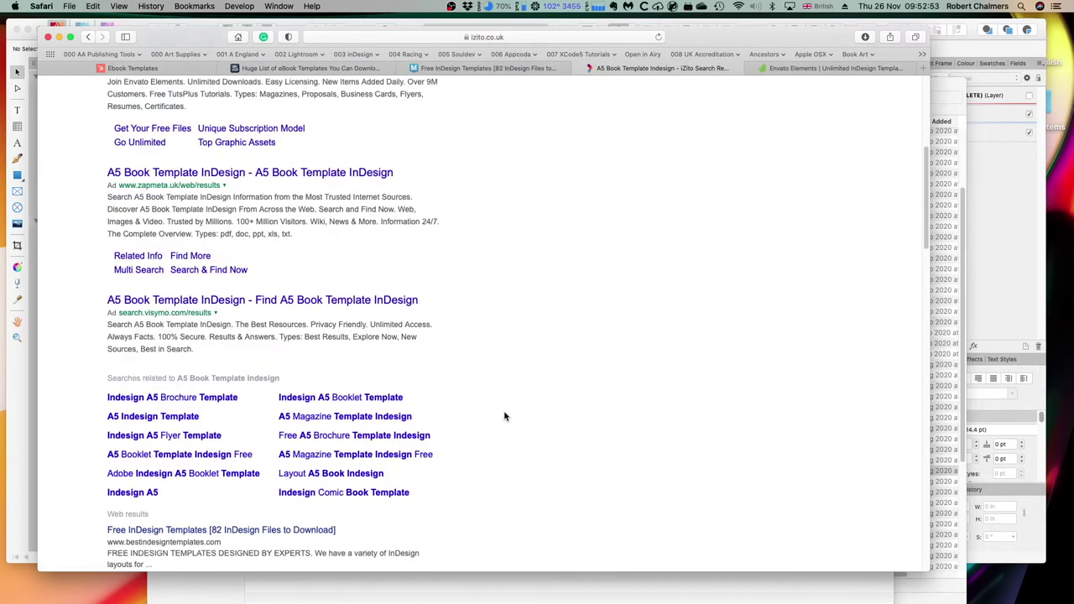
{"action": "scroll", "coordinate": [504, 412], "scroll_direction": "down", "scroll_amount": 1}
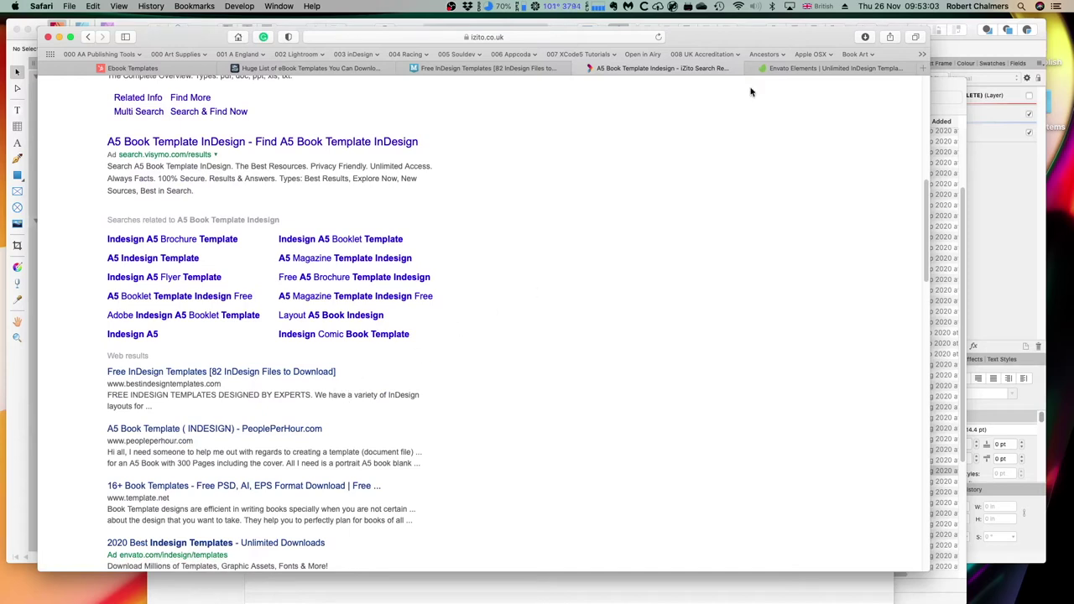
{"action": "left_click", "coordinate": [797, 70]}
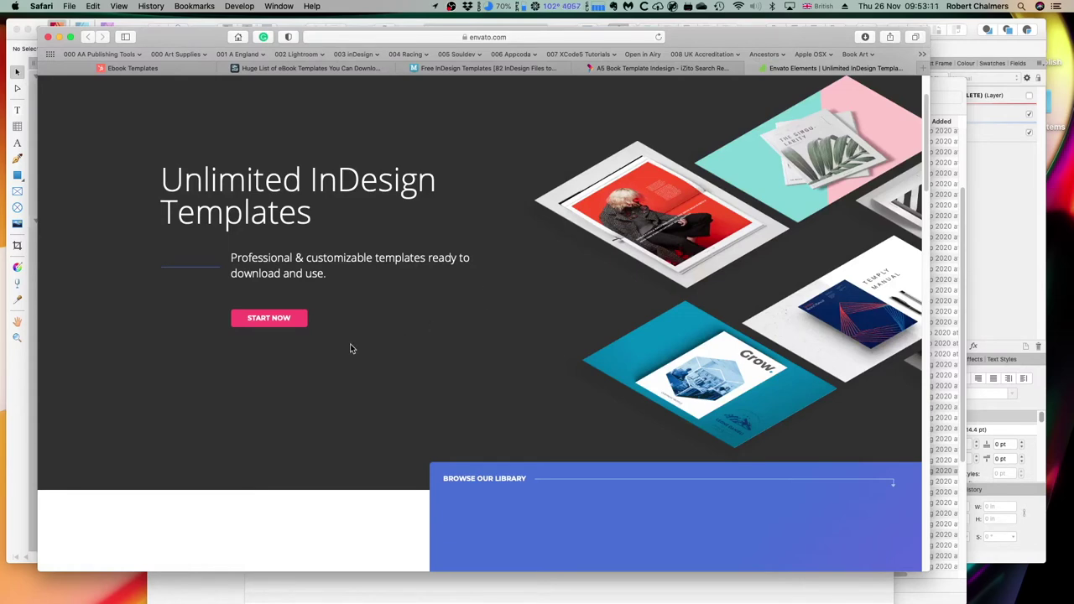
Step: Browse Envato Elements' Browse Our Library section of InDesign templates, then return to the top
{"action": "scroll", "coordinate": [372, 343], "scroll_direction": "down", "scroll_amount": 8}
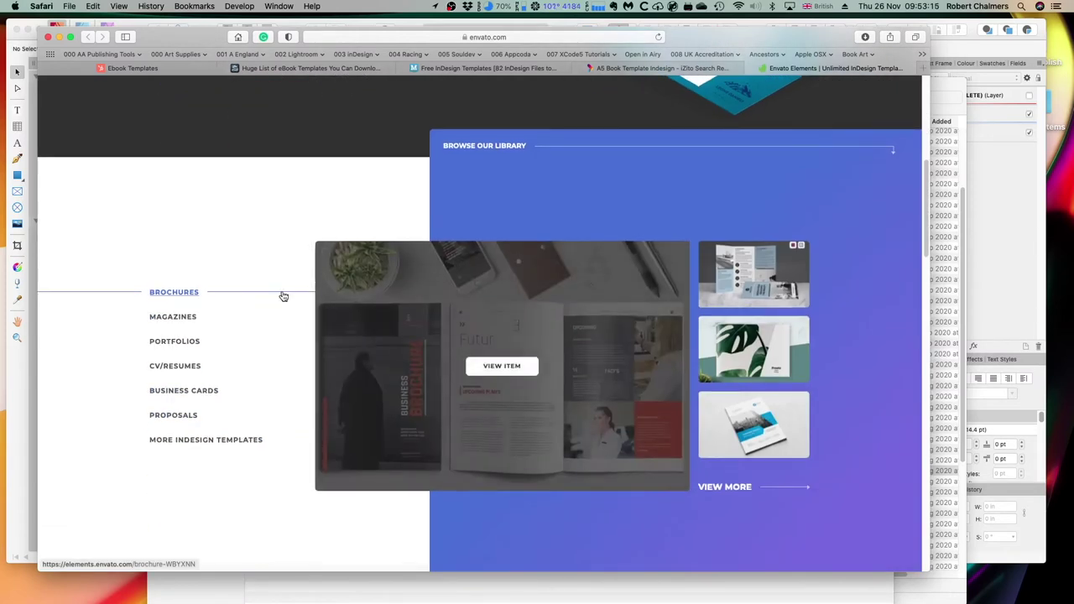
{"action": "scroll", "coordinate": [263, 500], "scroll_direction": "down", "scroll_amount": 2}
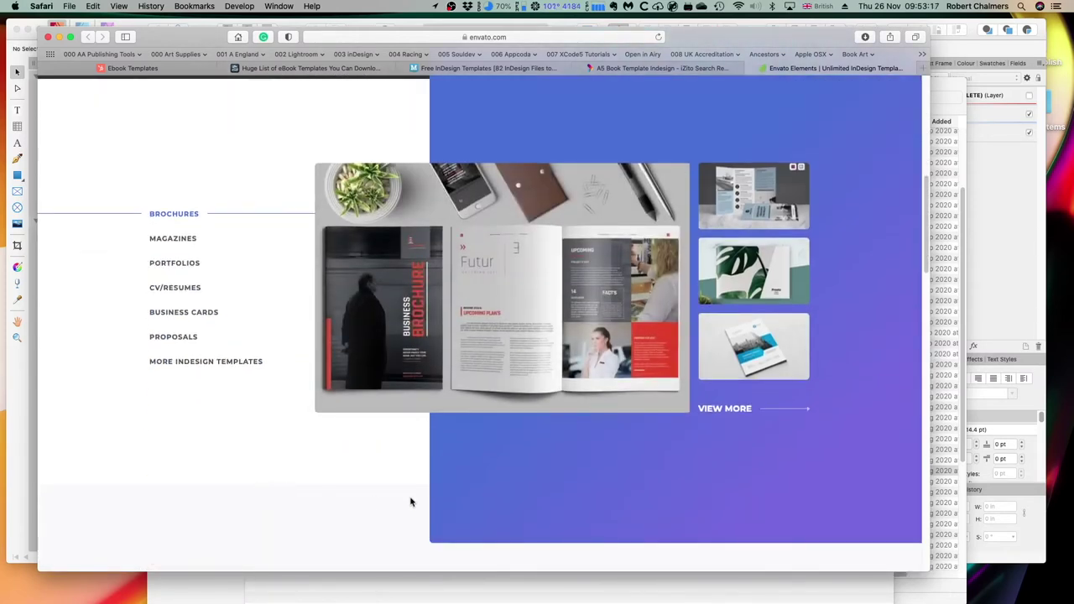
{"action": "scroll", "coordinate": [513, 501], "scroll_direction": "down", "scroll_amount": 4}
{"action": "scroll", "coordinate": [293, 441], "scroll_direction": "down", "scroll_amount": 7}
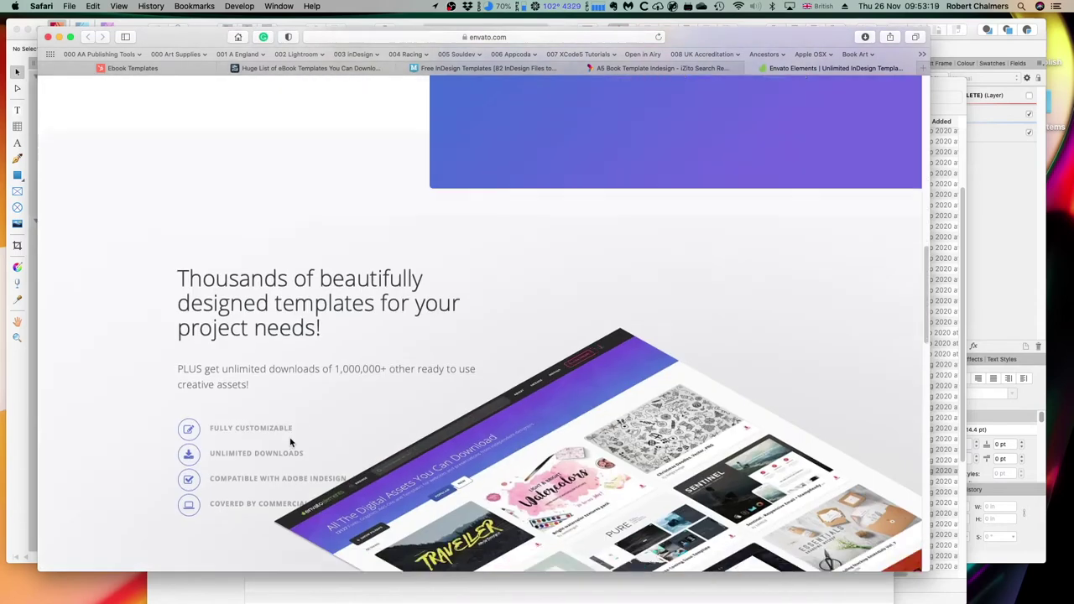
{"action": "scroll", "coordinate": [243, 482], "scroll_direction": "up", "scroll_amount": 8}
{"action": "scroll", "coordinate": [252, 479], "scroll_direction": "up", "scroll_amount": 14}
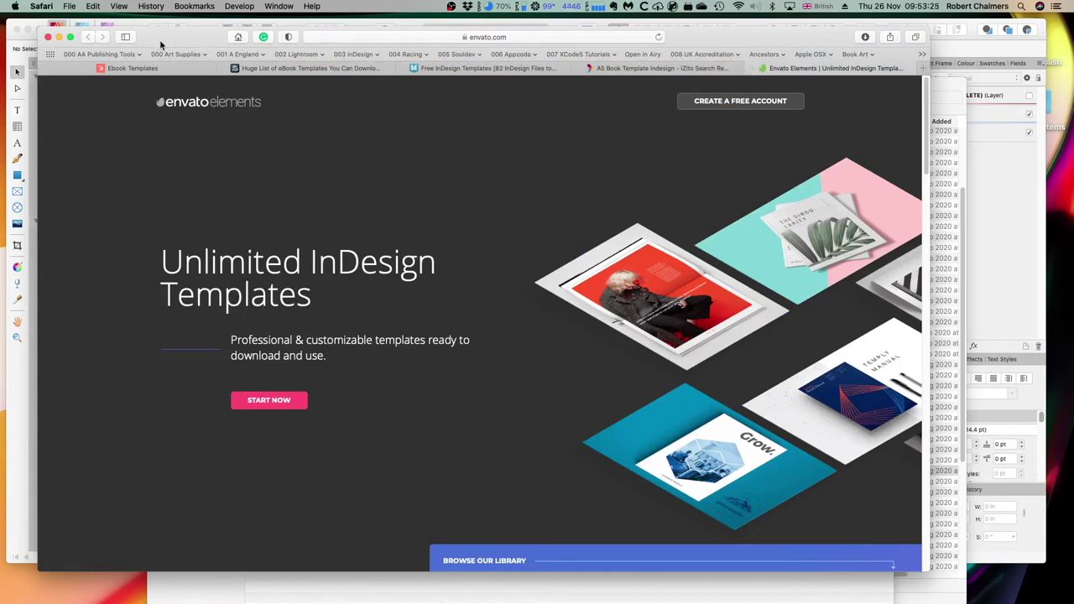
{"action": "left_click", "coordinate": [60, 40]}
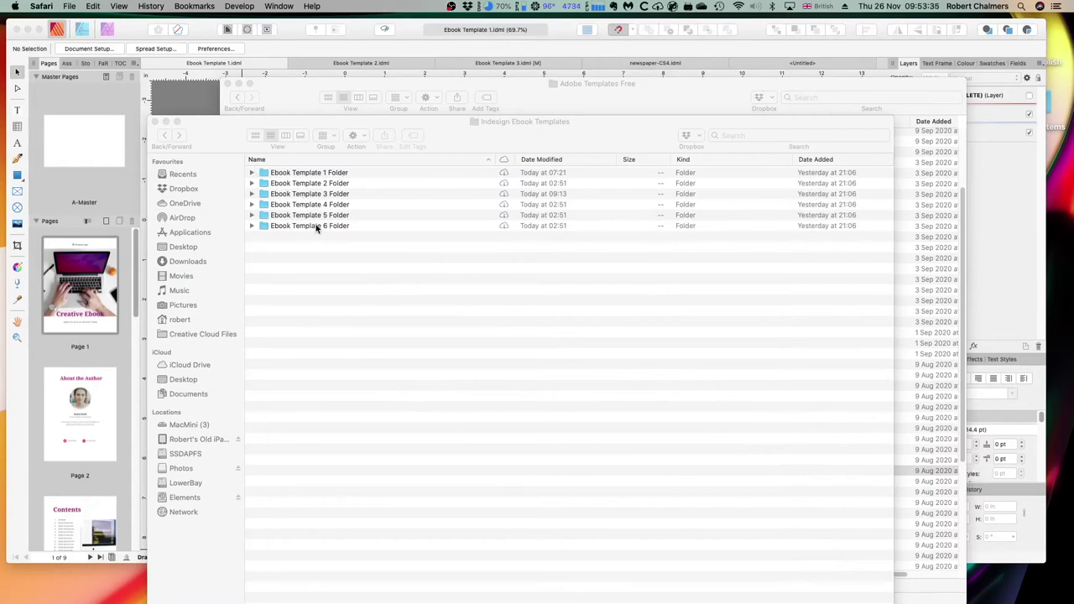
Step: Bring the Adobe Templates Free folder forward and select the Book Jacket Layout template file
{"action": "left_click_drag", "start_coordinate": [227, 125], "coordinate": [204, 128]}
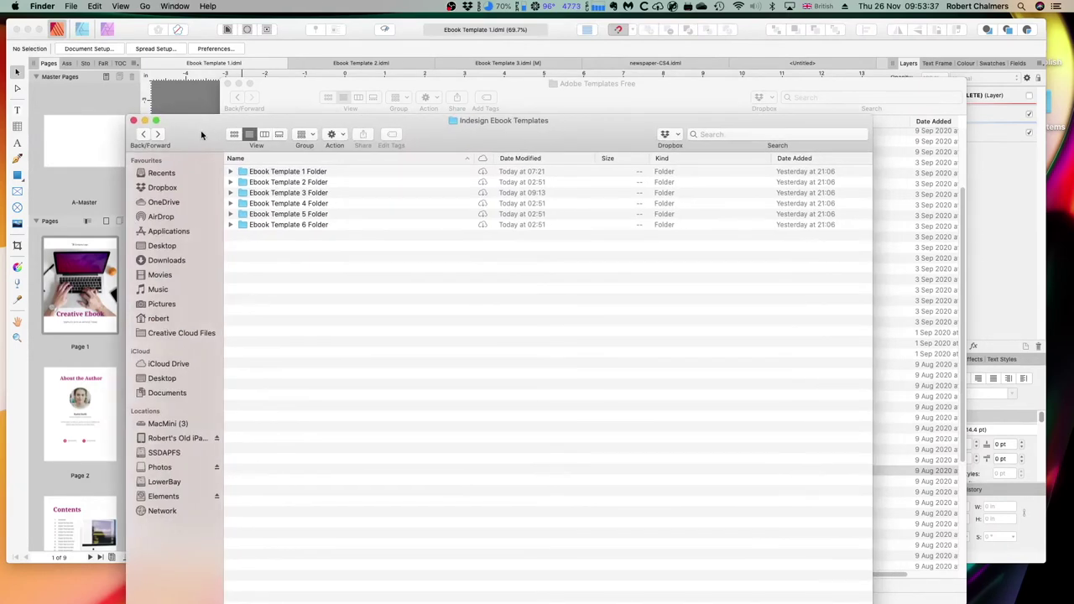
{"action": "left_click", "coordinate": [307, 91]}
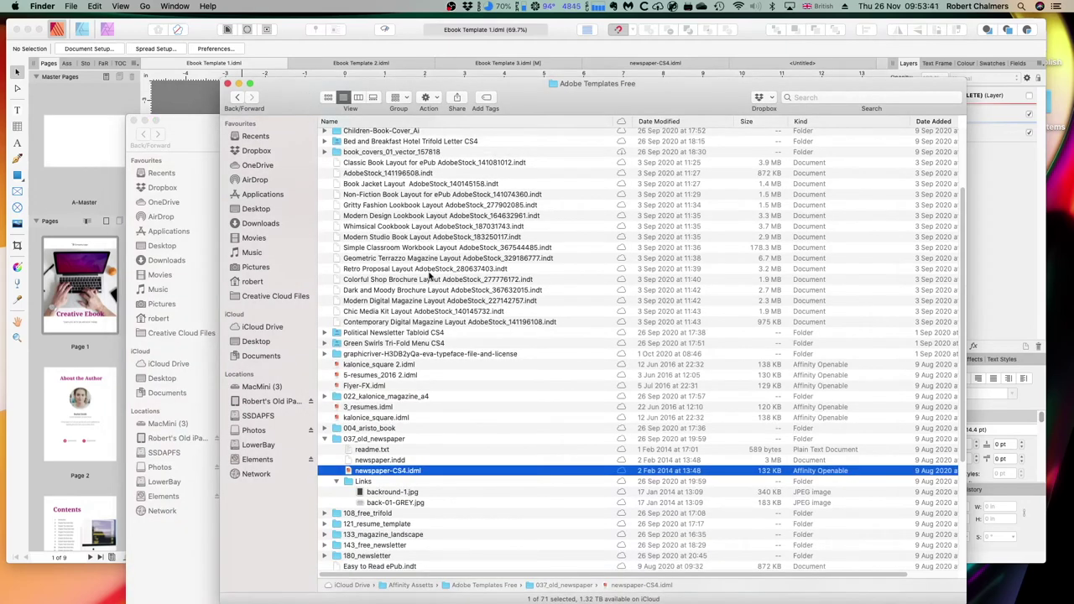
{"action": "scroll", "coordinate": [496, 337], "scroll_direction": "up", "scroll_amount": 5}
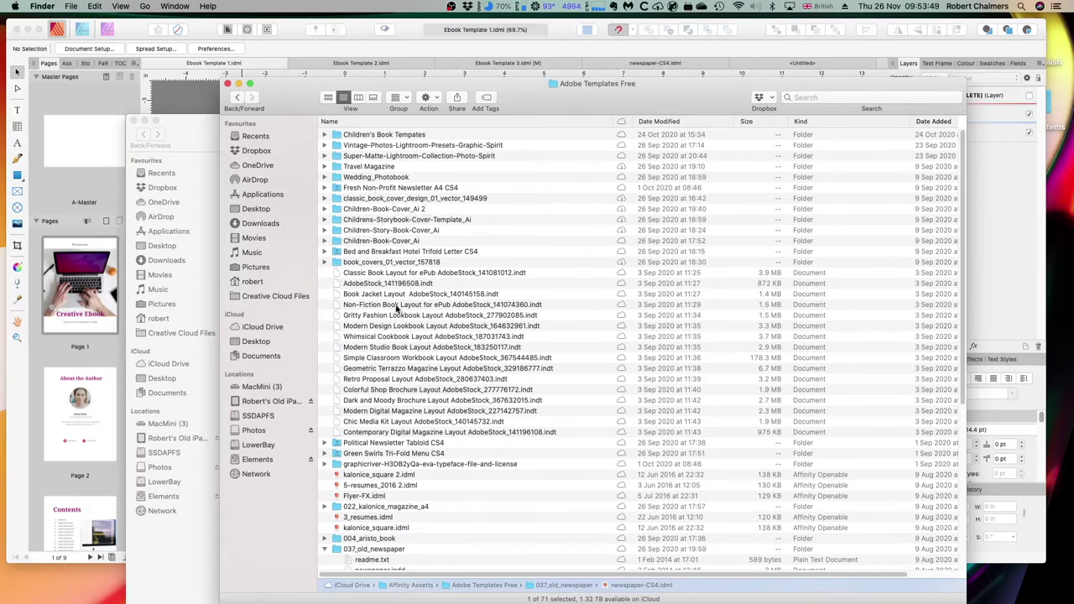
{"action": "left_click", "coordinate": [502, 297]}
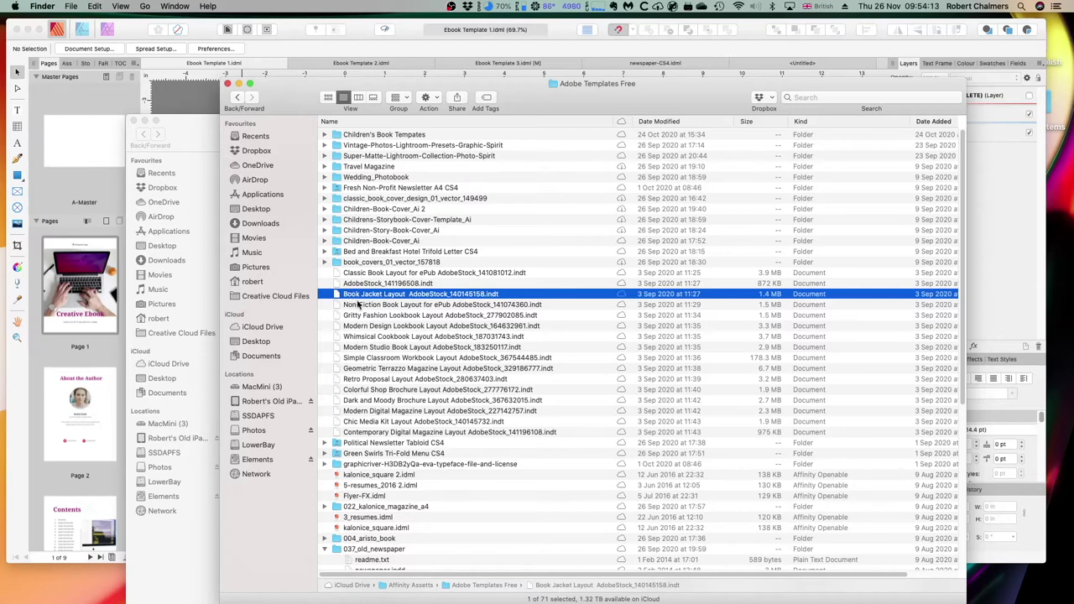
Step: Inspect the Fresh Non-Profit Newsletter A4 CS4 and Children-Book-Cover_Ai 2 folders, collapsing both afterwards
{"action": "left_click", "coordinate": [325, 187]}
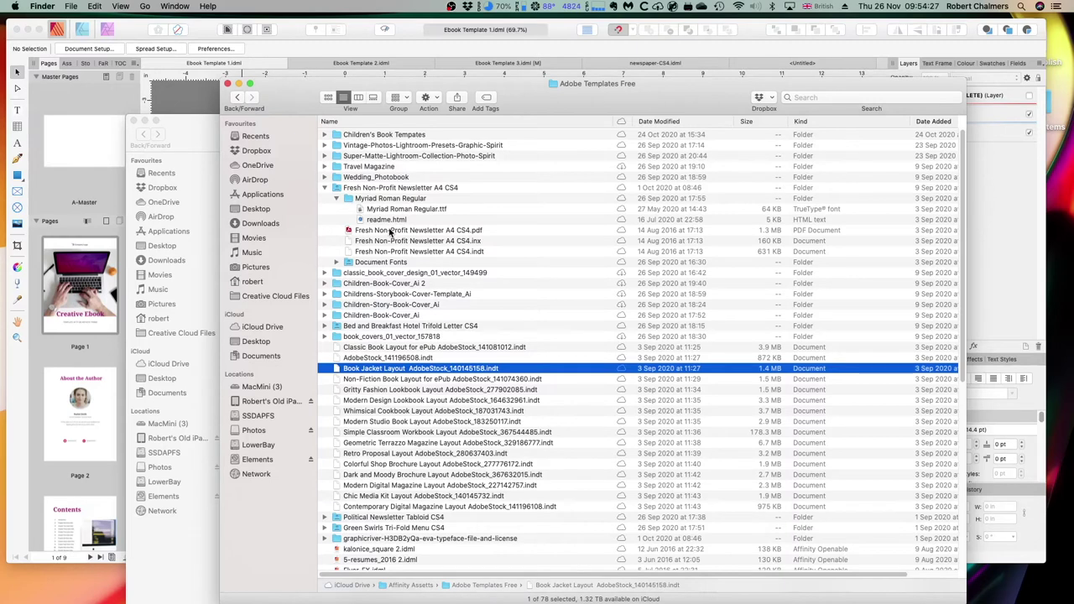
{"action": "left_click", "coordinate": [325, 188]}
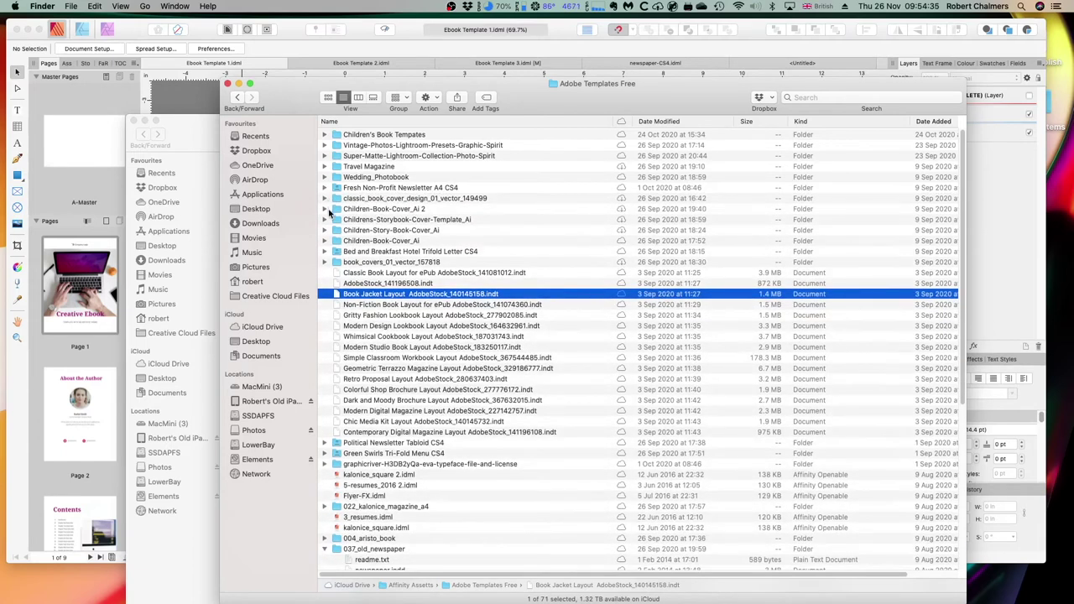
{"action": "left_click", "coordinate": [325, 210]}
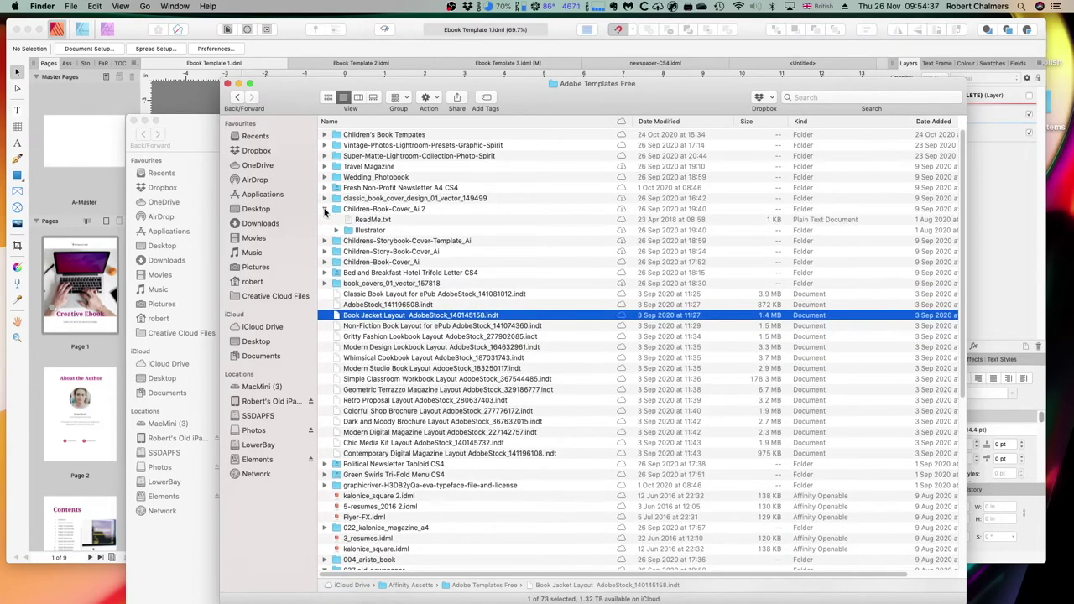
{"action": "left_click", "coordinate": [336, 231]}
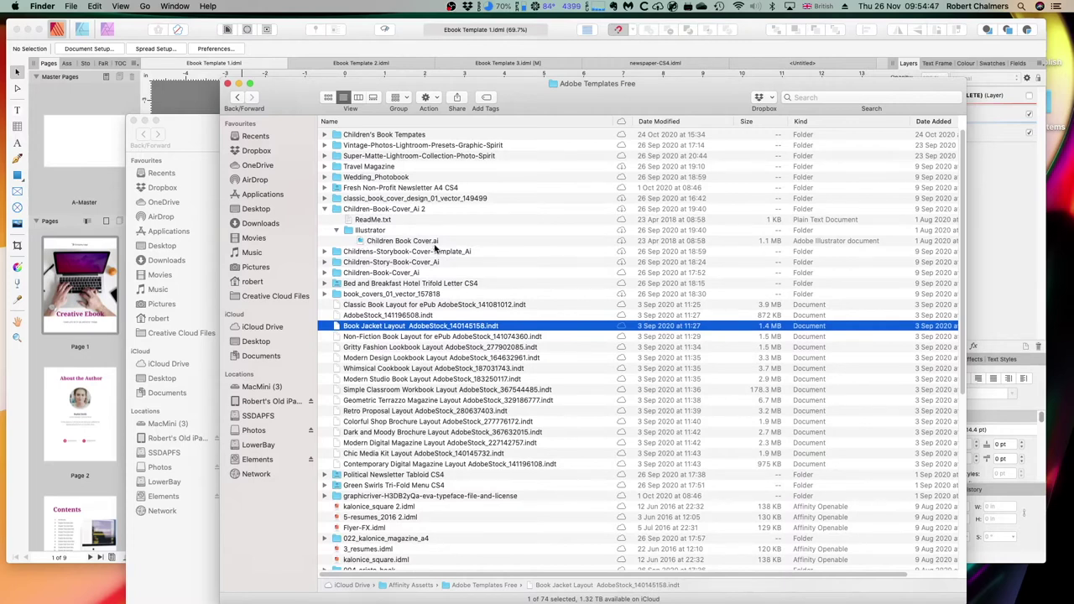
{"action": "left_click", "coordinate": [324, 209]}
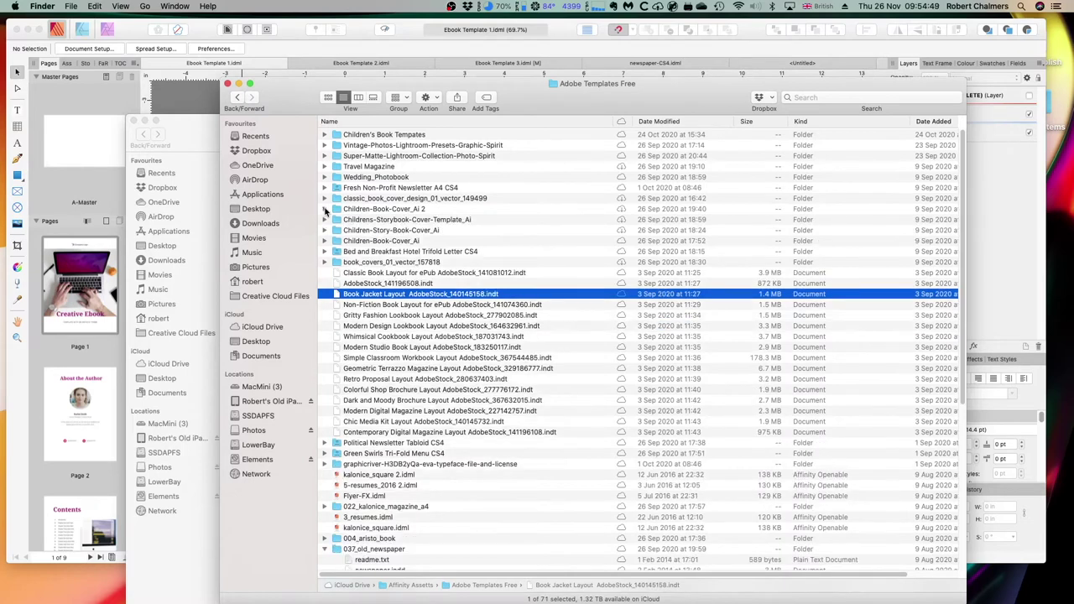
Step: Look inside Children's Book Templates' 5.5 x 8.5 Landscape folder, then collapse it
{"action": "left_click", "coordinate": [324, 135]}
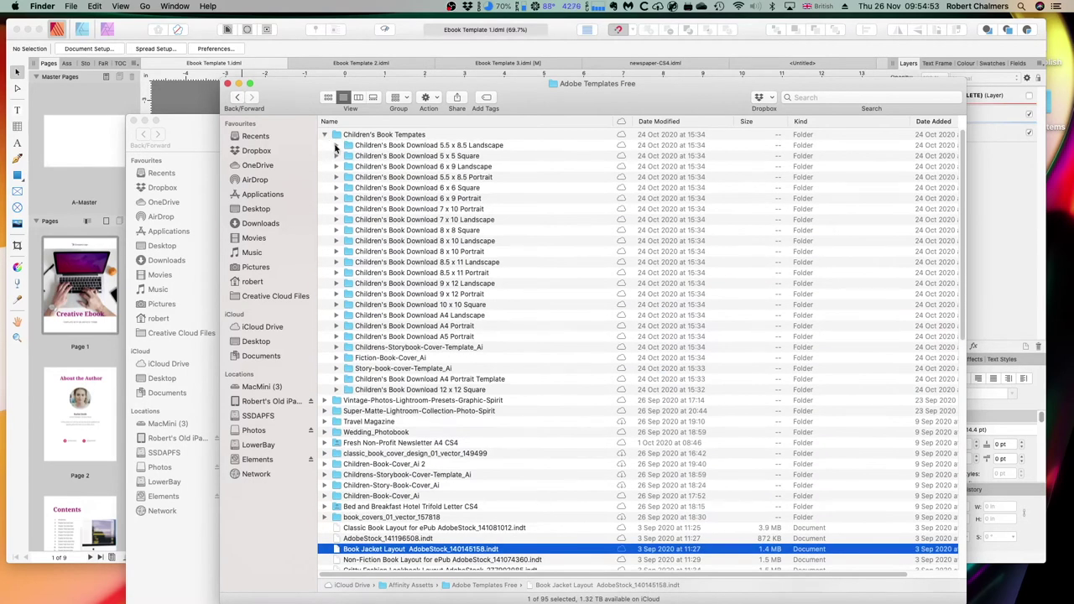
{"action": "left_click", "coordinate": [336, 146]}
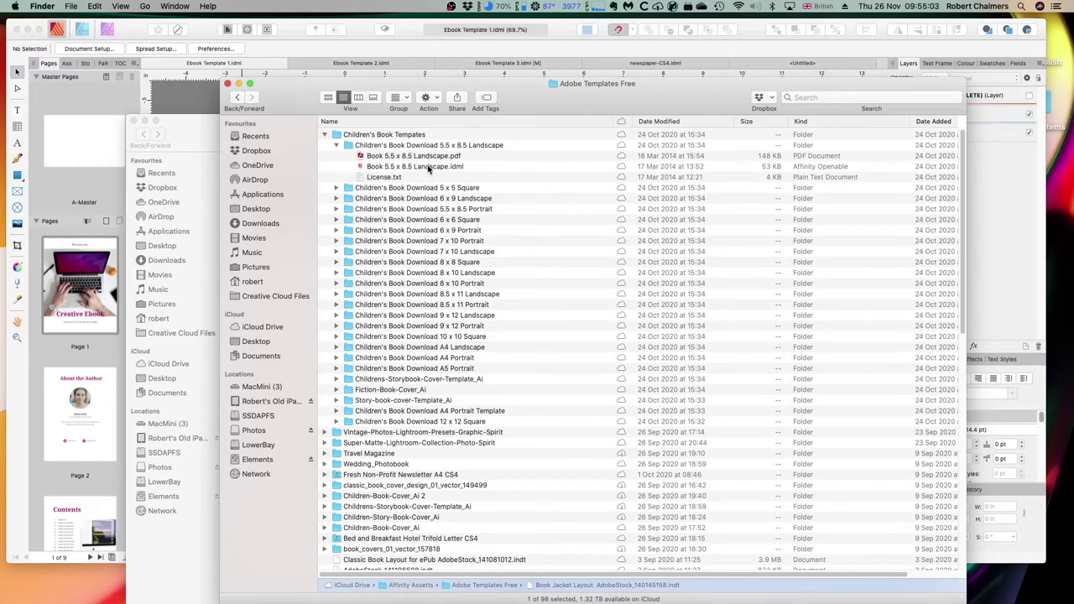
{"action": "left_click", "coordinate": [327, 137]}
{"action": "scroll", "coordinate": [448, 382], "scroll_direction": "down", "scroll_amount": 10}
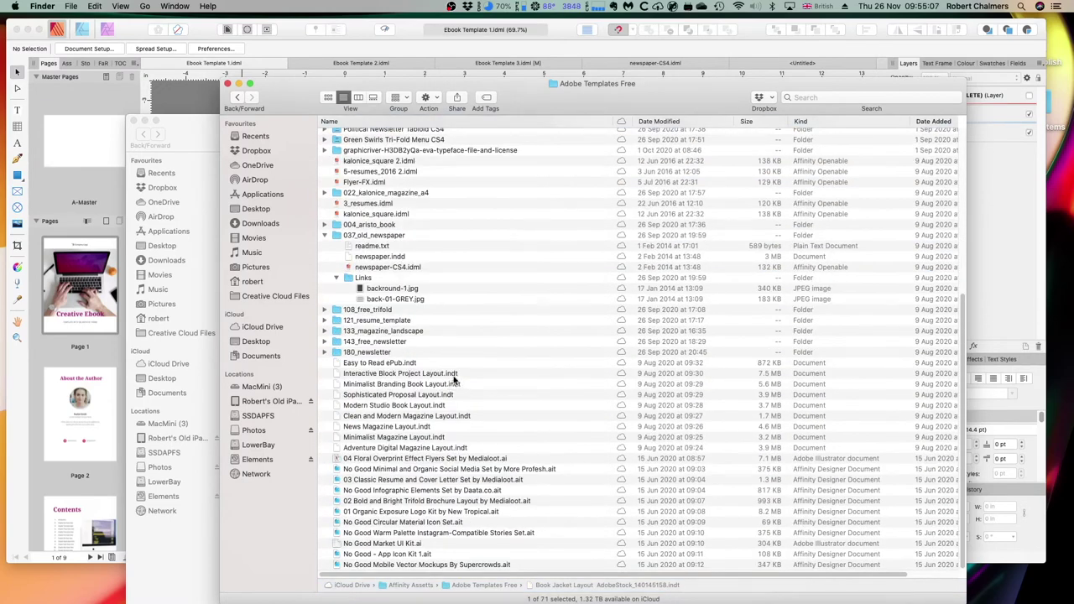
{"action": "scroll", "coordinate": [466, 394], "scroll_direction": "up", "scroll_amount": 5}
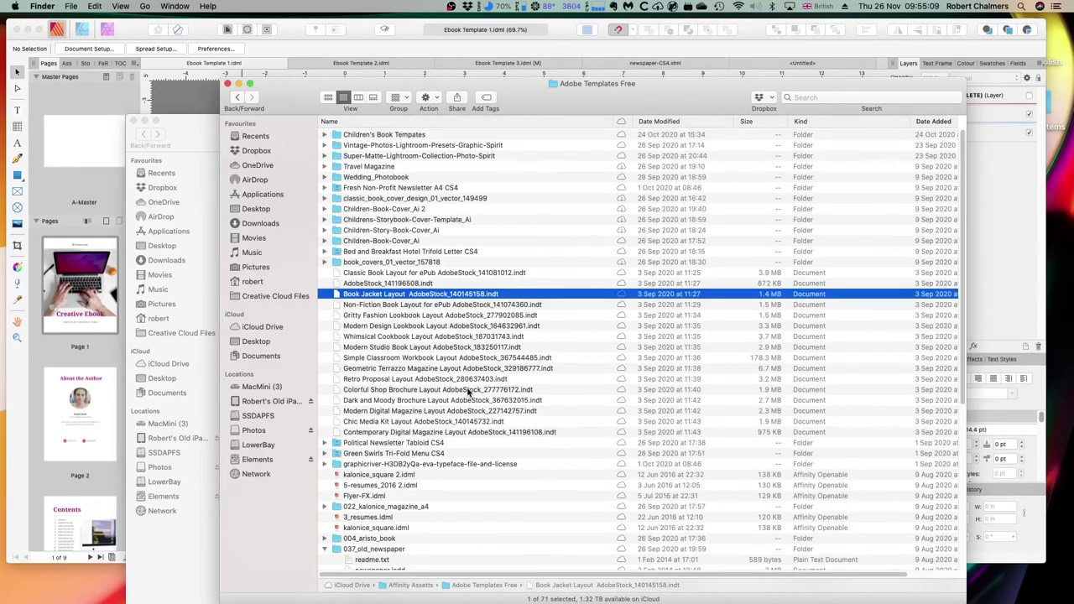
Step: Minimise the Adobe Templates Free window and return to Ebook Template 1 in Affinity Publisher
{"action": "mouse_move", "coordinate": [296, 96]}
{"action": "left_mouse_down"}
{"action": "mouse_move", "coordinate": [305, 114]}
{"action": "mouse_move", "coordinate": [292, 112]}
{"action": "left_mouse_up"}
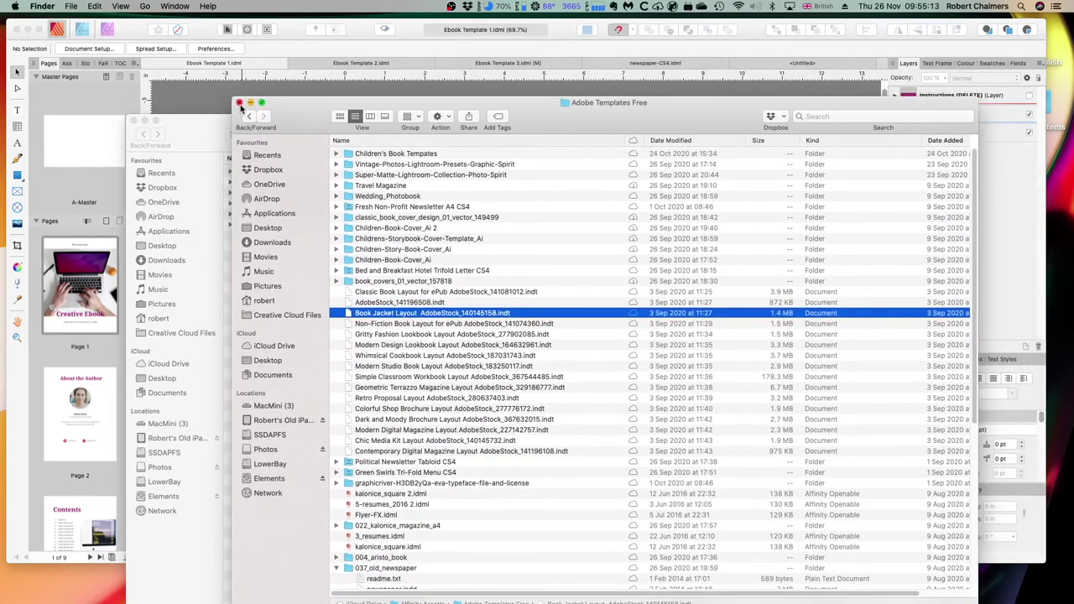
{"action": "left_click", "coordinate": [251, 101]}
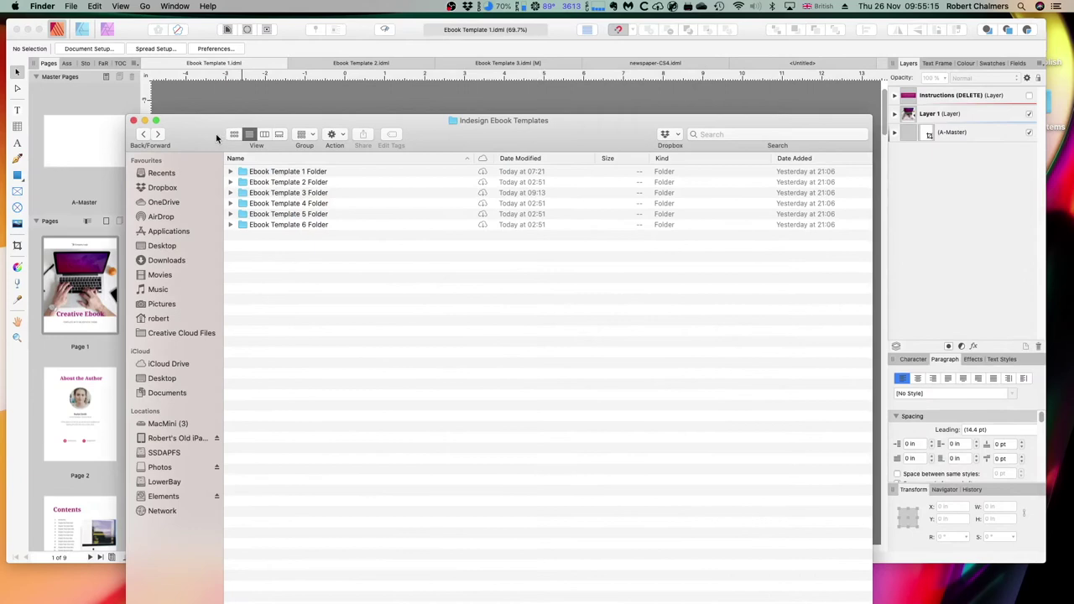
{"action": "left_click_drag", "start_coordinate": [201, 131], "coordinate": [233, 104]}
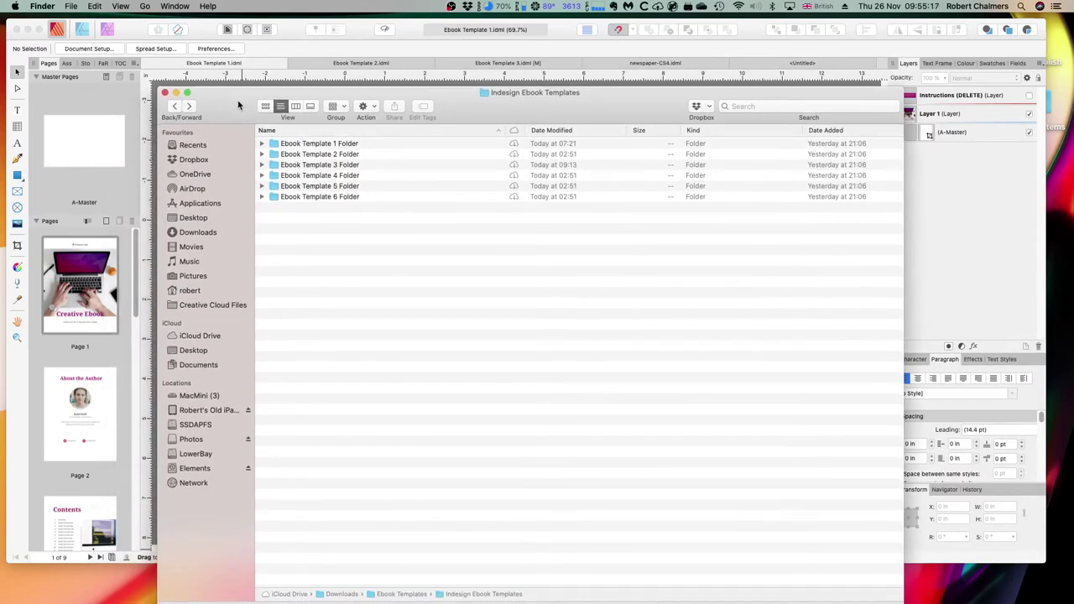
{"action": "left_click", "coordinate": [131, 30]}
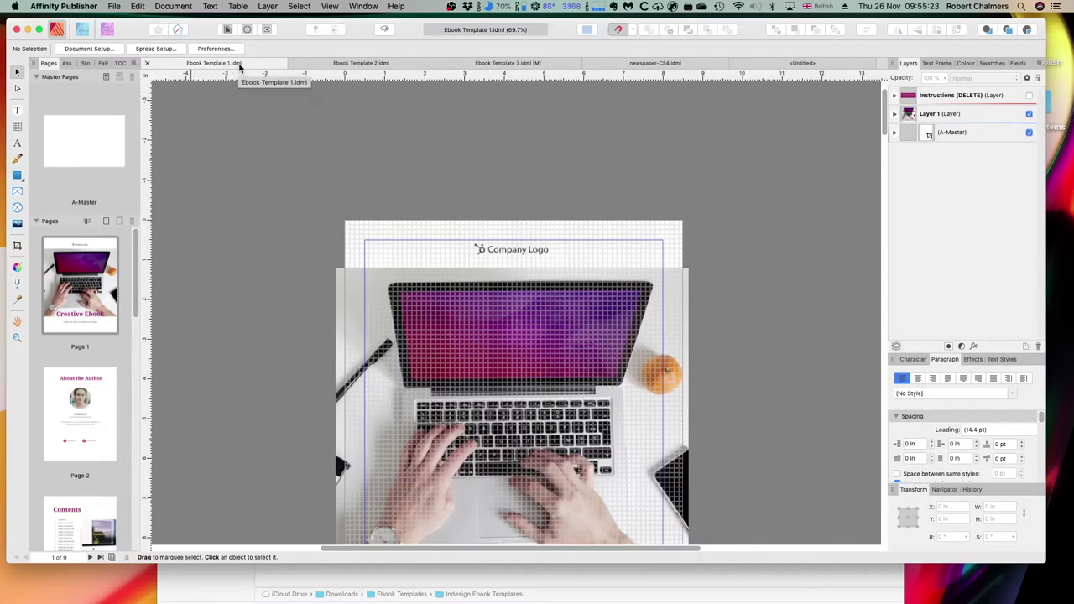
Step: Review the 'Creative Ebook' cover page of Ebook Template 1.idml
{"action": "mouse_move", "coordinate": [137, 244]}
{"action": "left_mouse_down"}
{"action": "mouse_move", "coordinate": [118, 477]}
{"action": "mouse_move", "coordinate": [128, 473]}
{"action": "mouse_move", "coordinate": [131, 235]}
{"action": "left_mouse_up"}
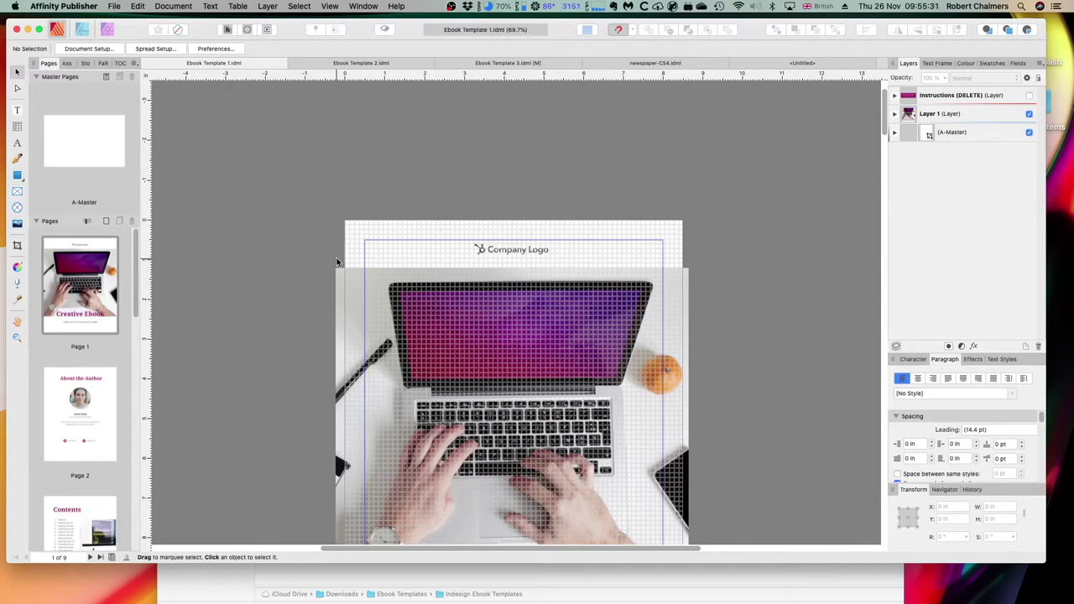
{"action": "scroll", "coordinate": [298, 262], "scroll_direction": "down", "scroll_amount": 8}
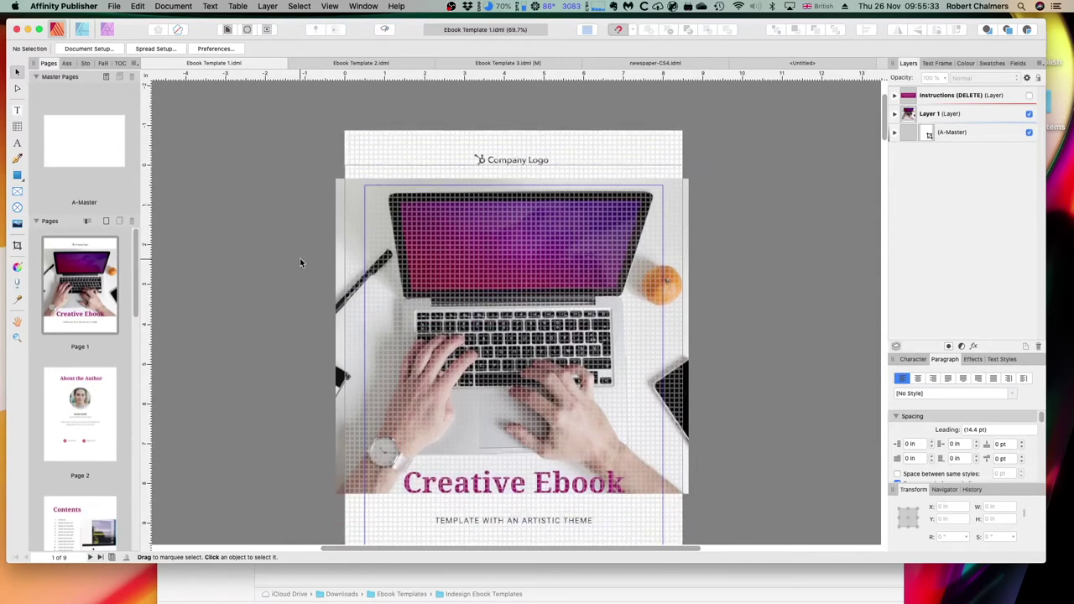
{"action": "scroll", "coordinate": [300, 262], "scroll_direction": "up", "scroll_amount": 15}
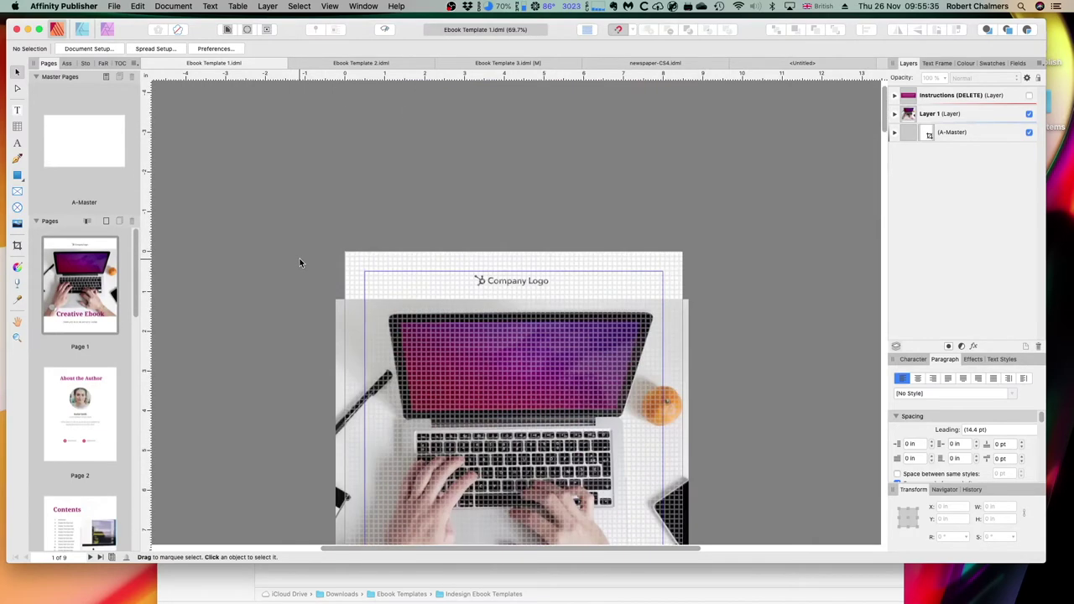
{"action": "scroll", "coordinate": [301, 256], "scroll_direction": "up", "scroll_amount": 12}
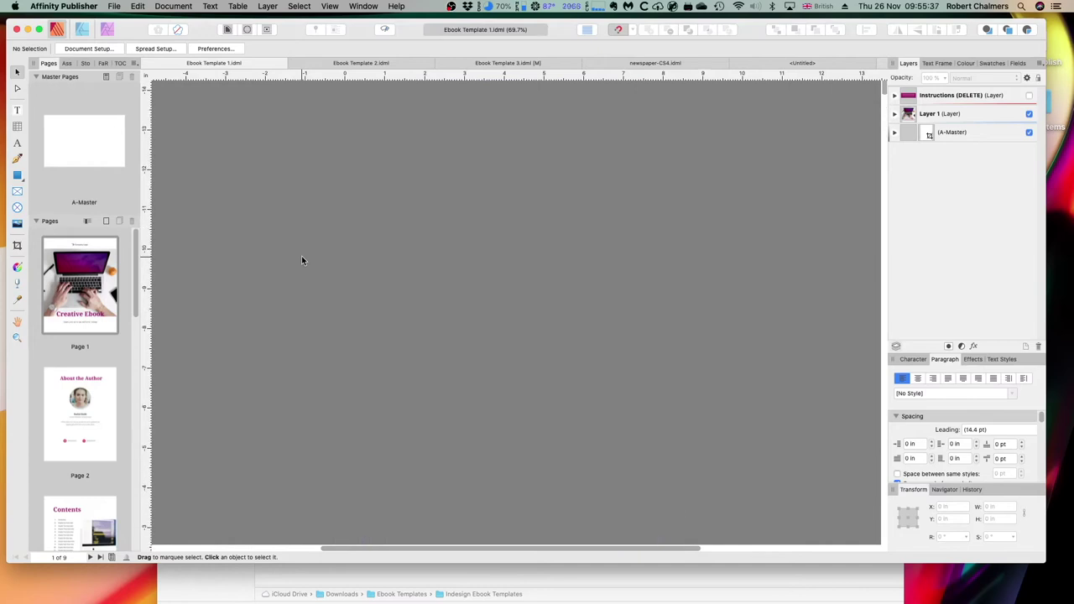
{"action": "scroll", "coordinate": [242, 271], "scroll_direction": "down", "scroll_amount": 15}
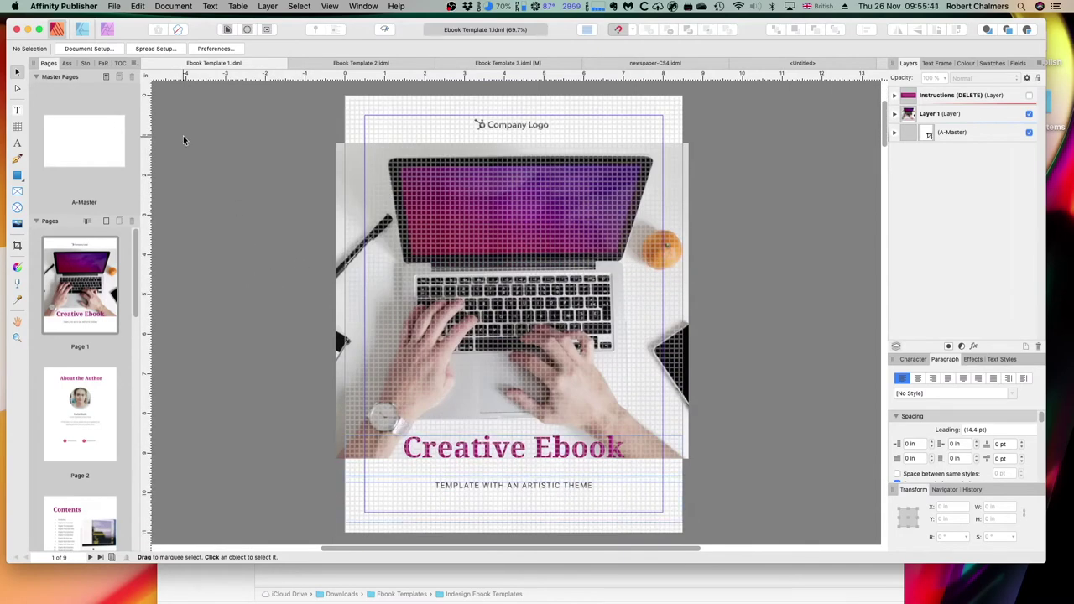
{"action": "left_click", "coordinate": [173, 7]}
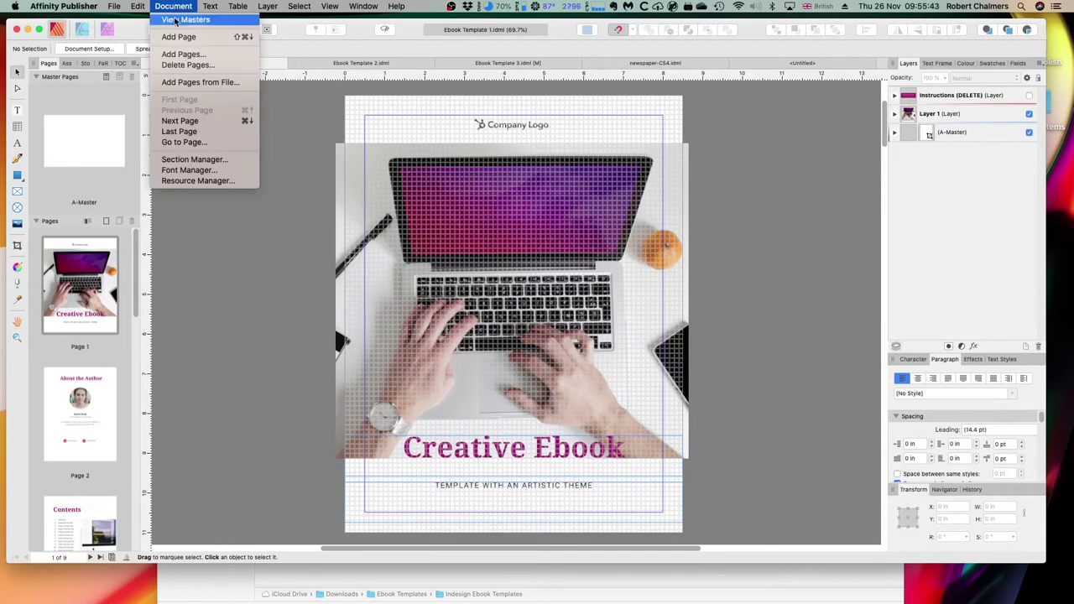
Step: Locate the missing Image.tif on A-Master via Resource Manager, then show the Indesign Ebook Templates folder
{"action": "left_click", "coordinate": [191, 181]}
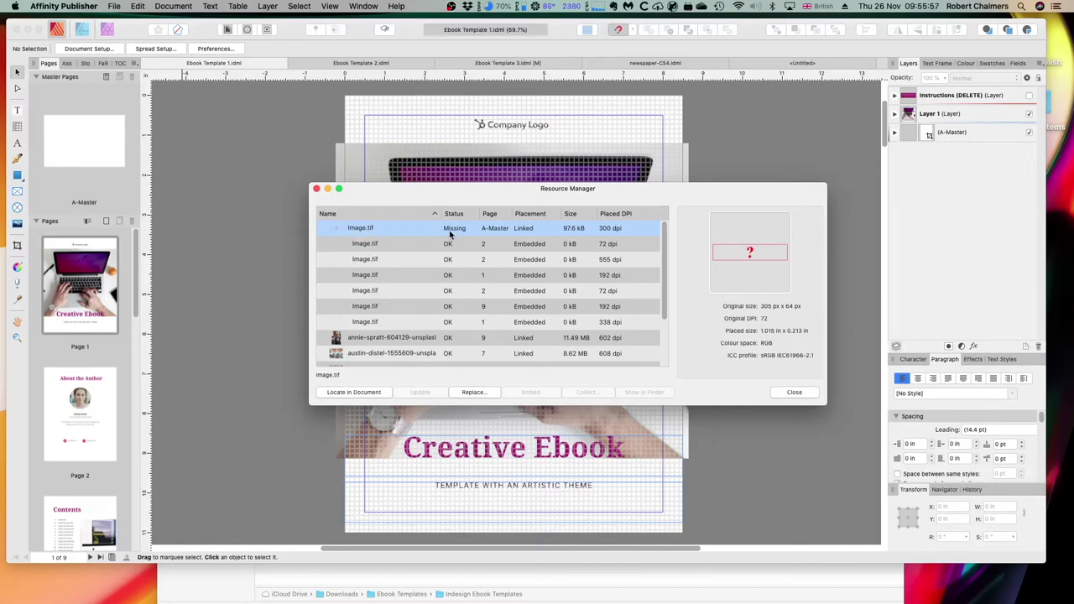
{"action": "left_click", "coordinate": [173, 7]}
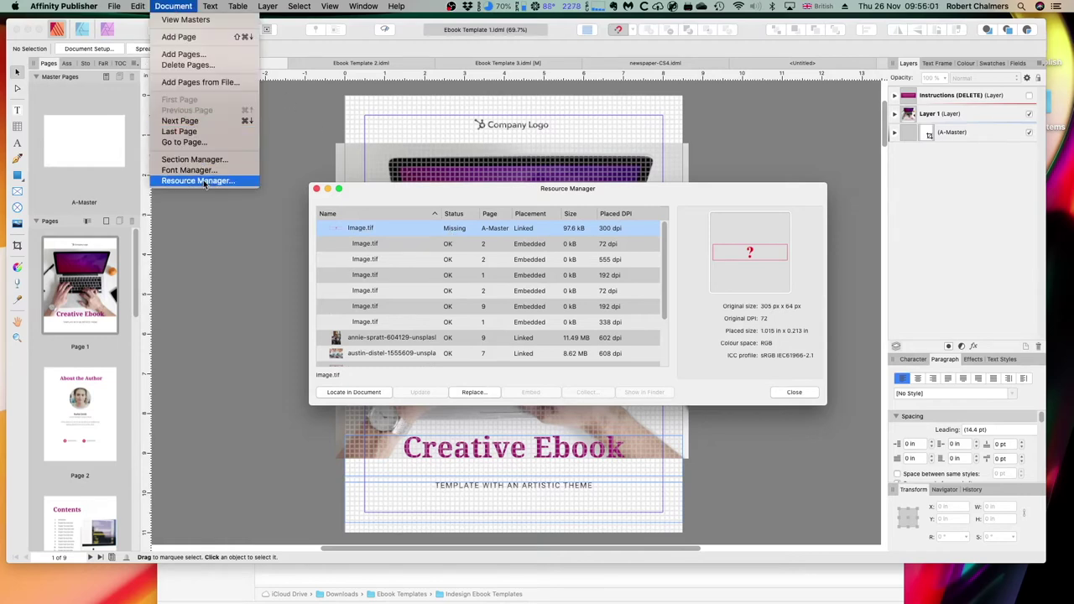
{"action": "left_click", "coordinate": [495, 199]}
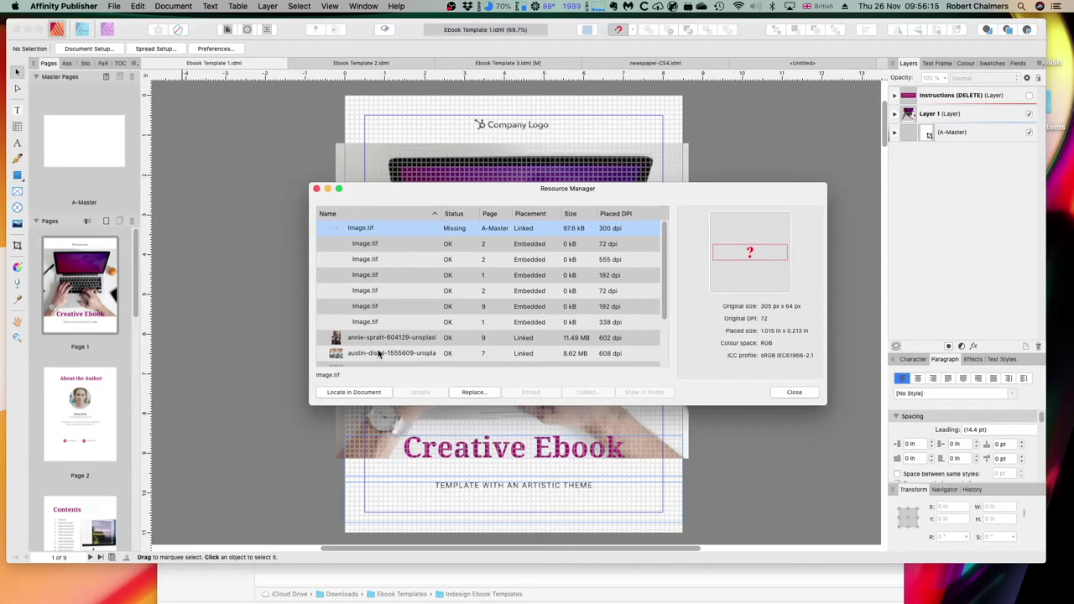
{"action": "left_click", "coordinate": [354, 392]}
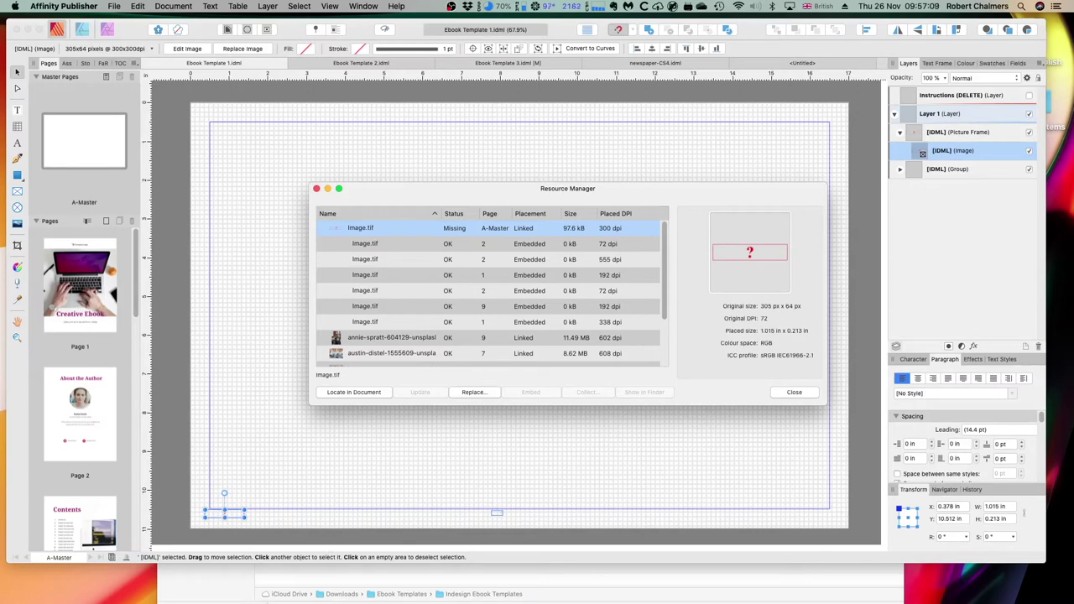
{"action": "mouse_move", "coordinate": [80, 597]}
{"action": "left_click", "coordinate": [46, 584]}
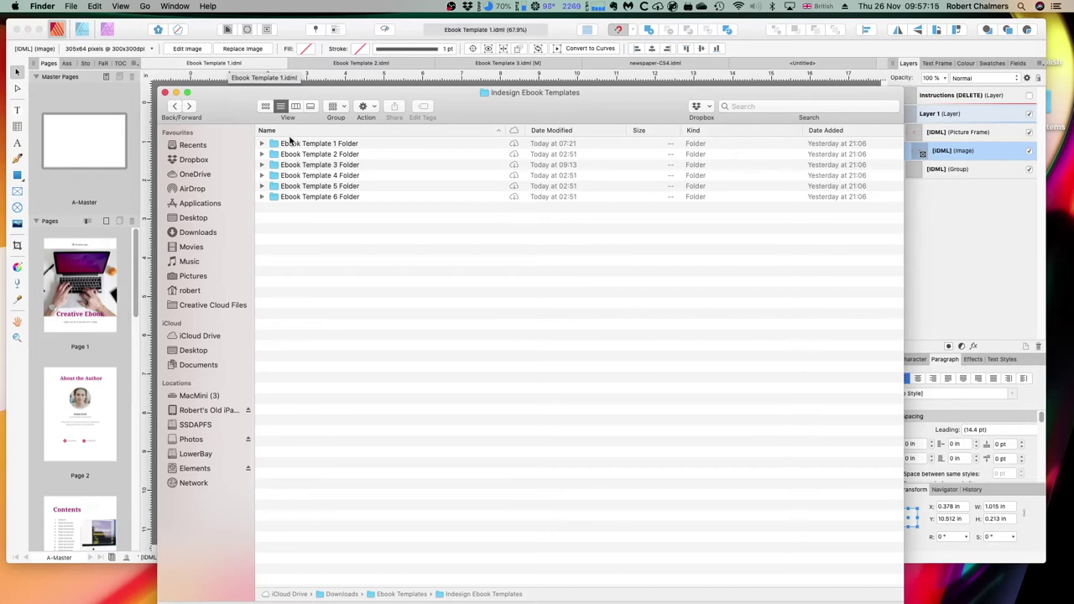
Step: Inspect Ebook Template 1 Folder's files, then return to Affinity Publisher's Resource Manager
{"action": "left_click", "coordinate": [262, 143]}
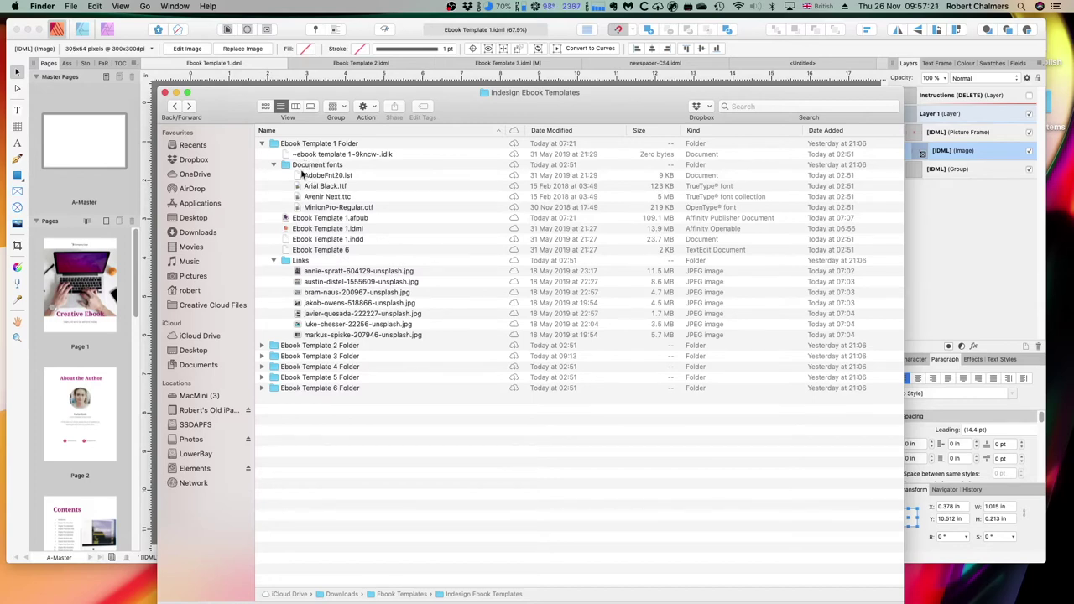
{"action": "left_click_drag", "start_coordinate": [217, 97], "coordinate": [225, 55]}
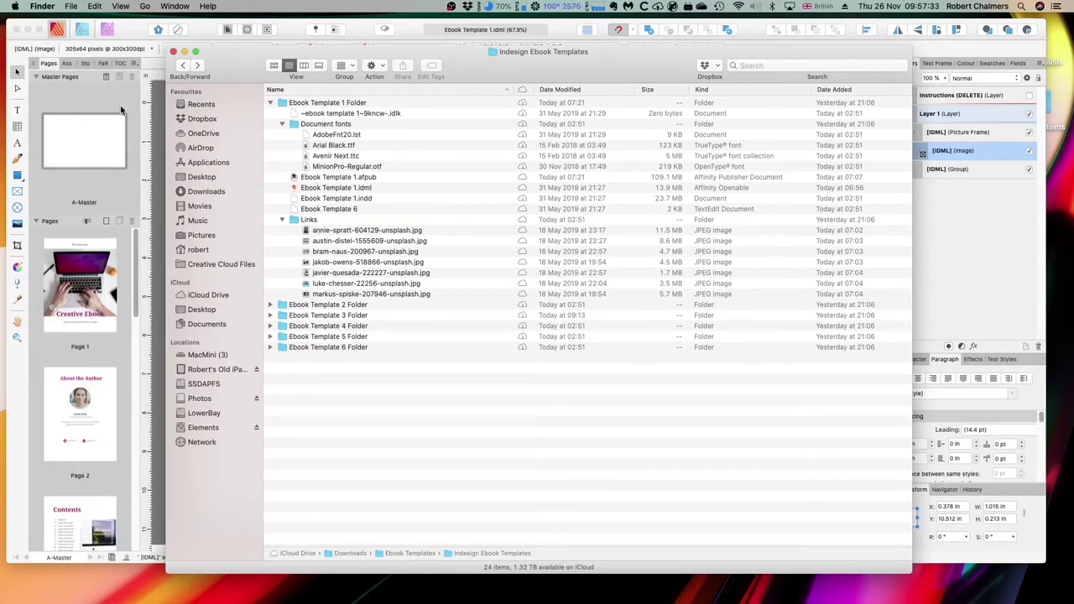
{"action": "left_click", "coordinate": [112, 133]}
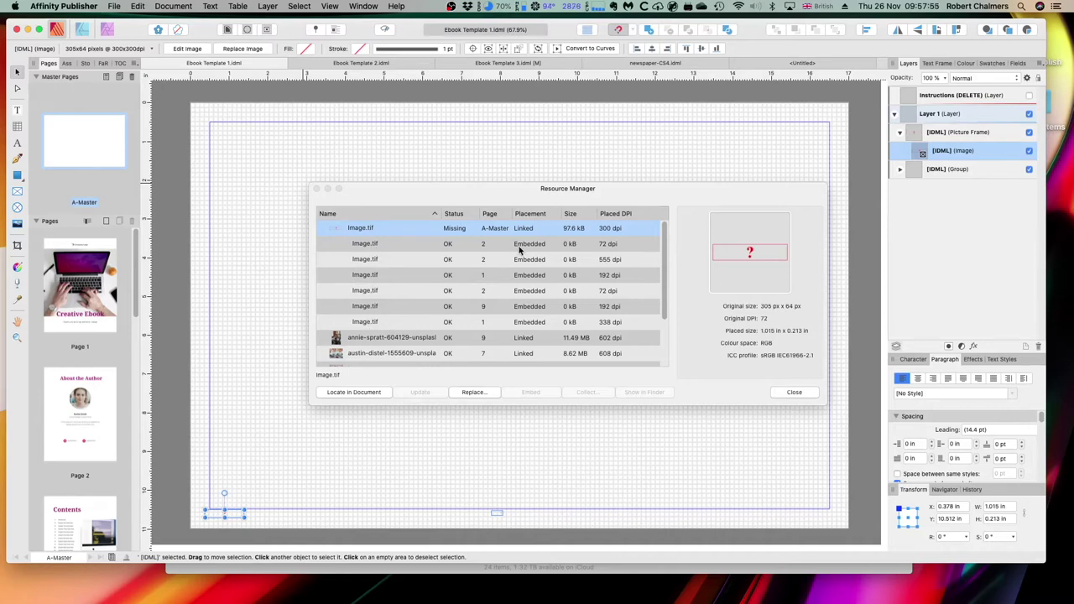
Step: Locate the second Image.tif and the 555 dpi Image.tif on the About the Author page
{"action": "left_click", "coordinate": [366, 249]}
{"action": "left_click", "coordinate": [367, 245]}
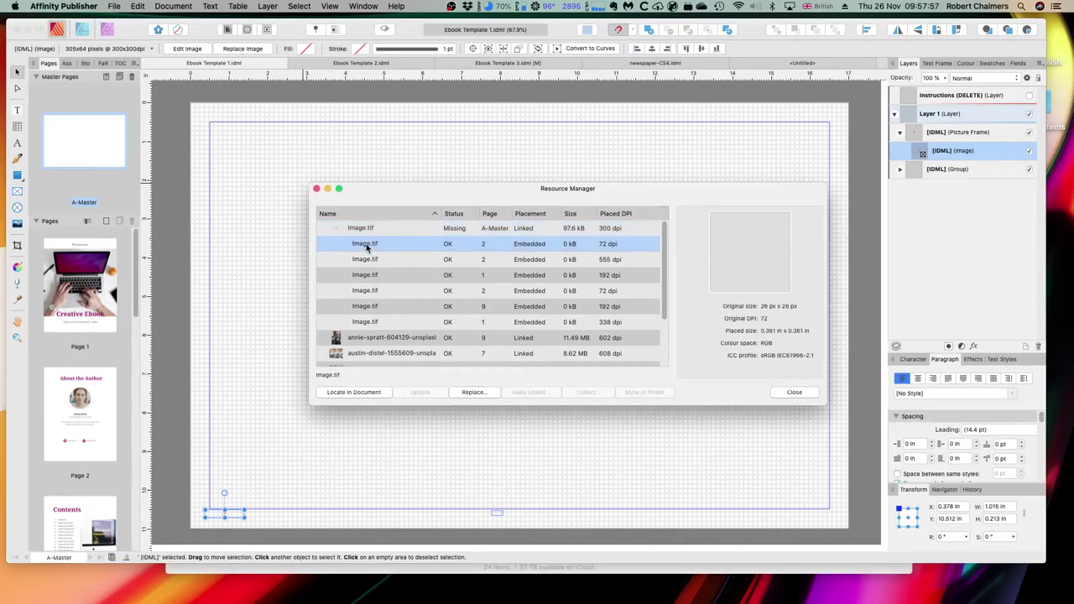
{"action": "left_click", "coordinate": [353, 391]}
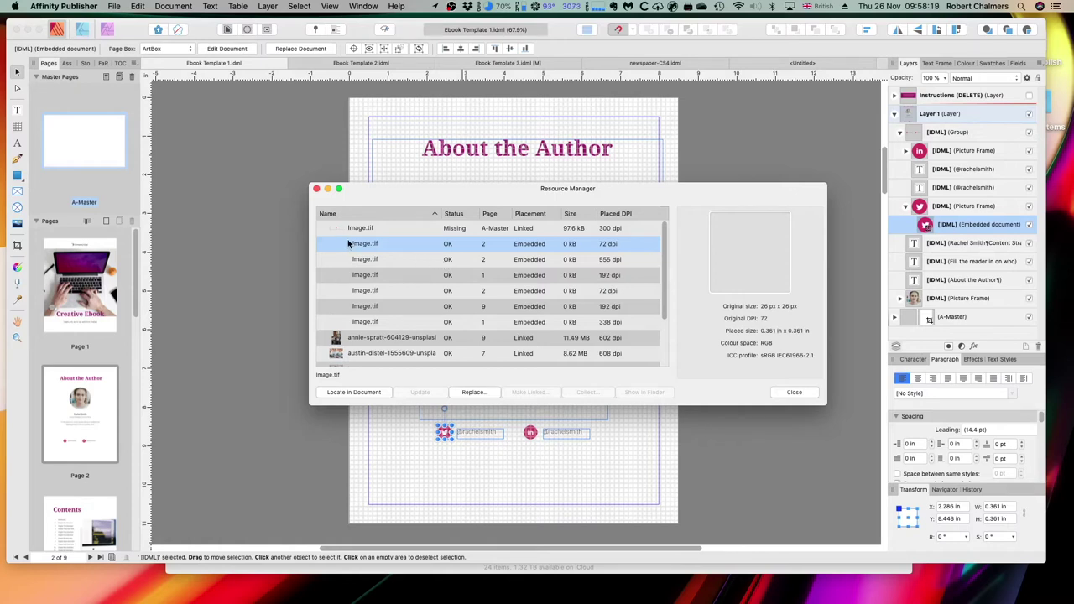
{"action": "left_click", "coordinate": [401, 265]}
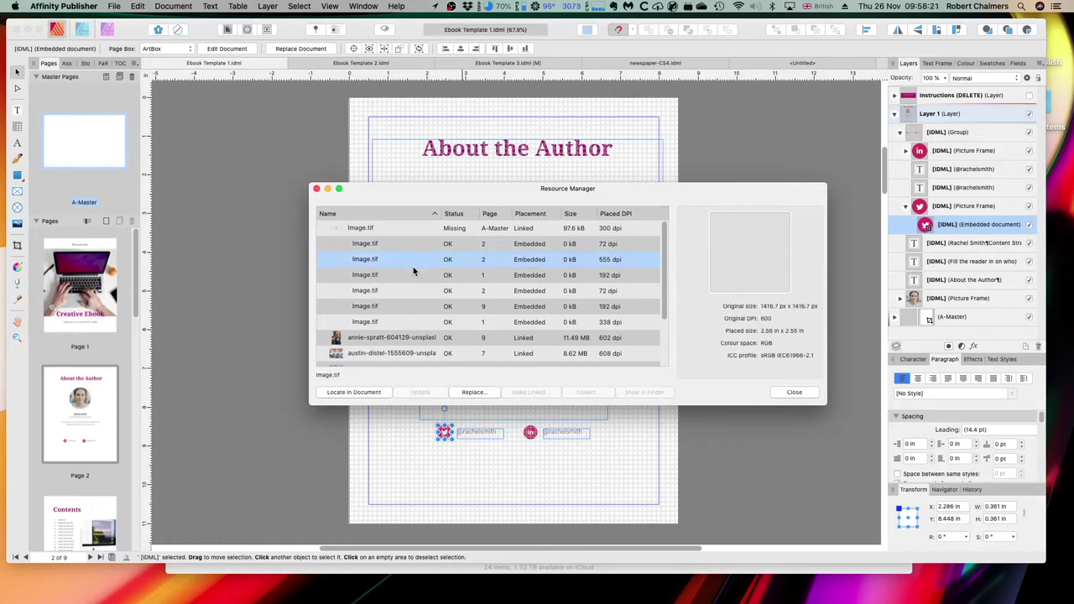
{"action": "left_click", "coordinate": [366, 398]}
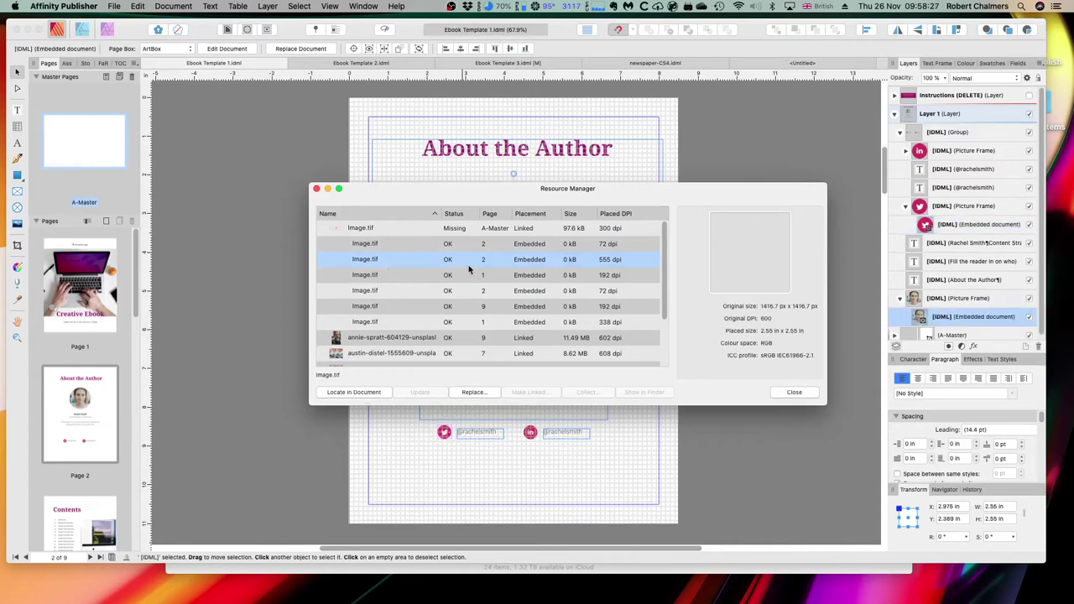
{"action": "left_click_drag", "start_coordinate": [379, 198], "coordinate": [404, 332]}
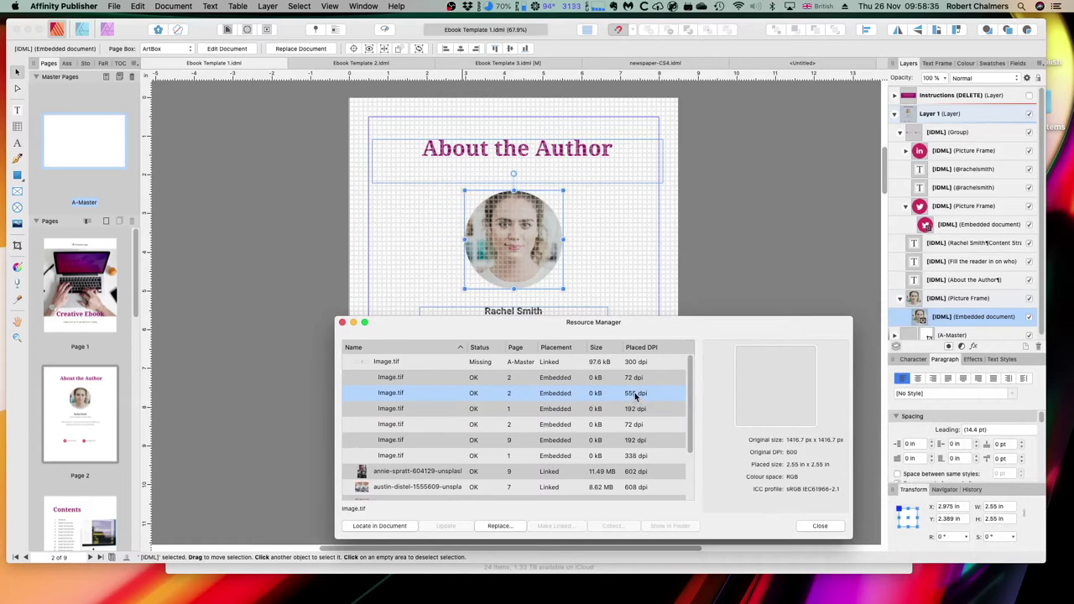
Step: Locate the 192 dpi embedded Image.tif on page 1, then select the linked annie-spratt photo
{"action": "left_click", "coordinate": [398, 410]}
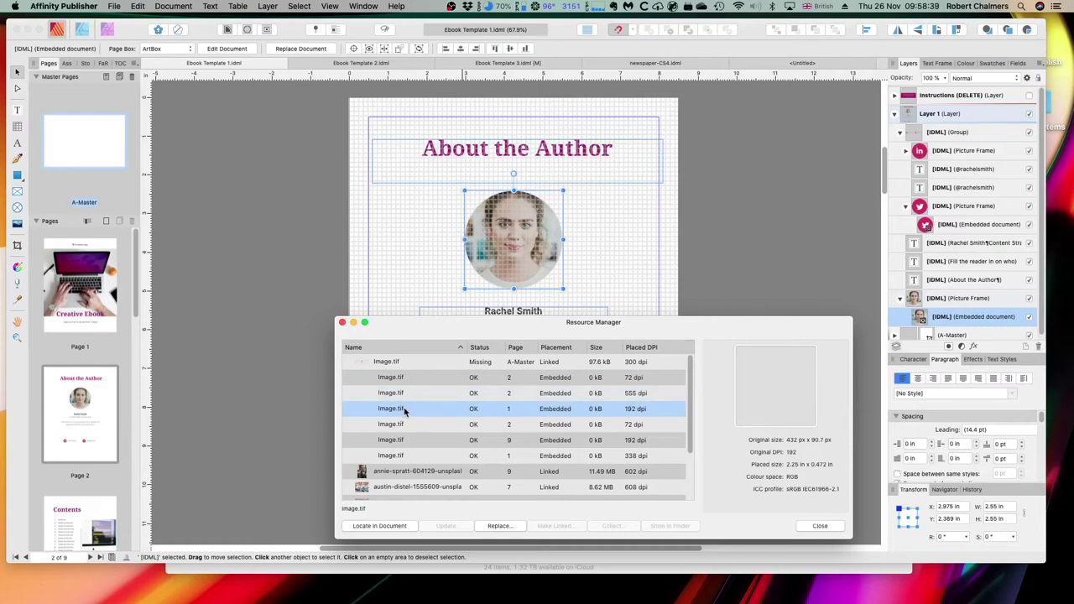
{"action": "left_click", "coordinate": [390, 526]}
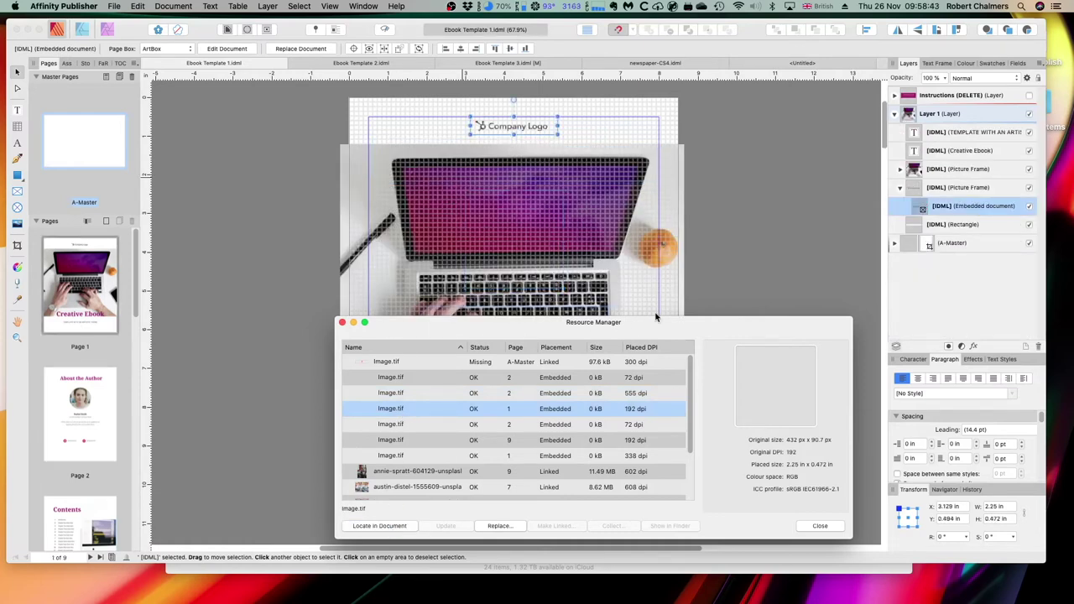
{"action": "left_click_drag", "start_coordinate": [650, 319], "coordinate": [621, 201]}
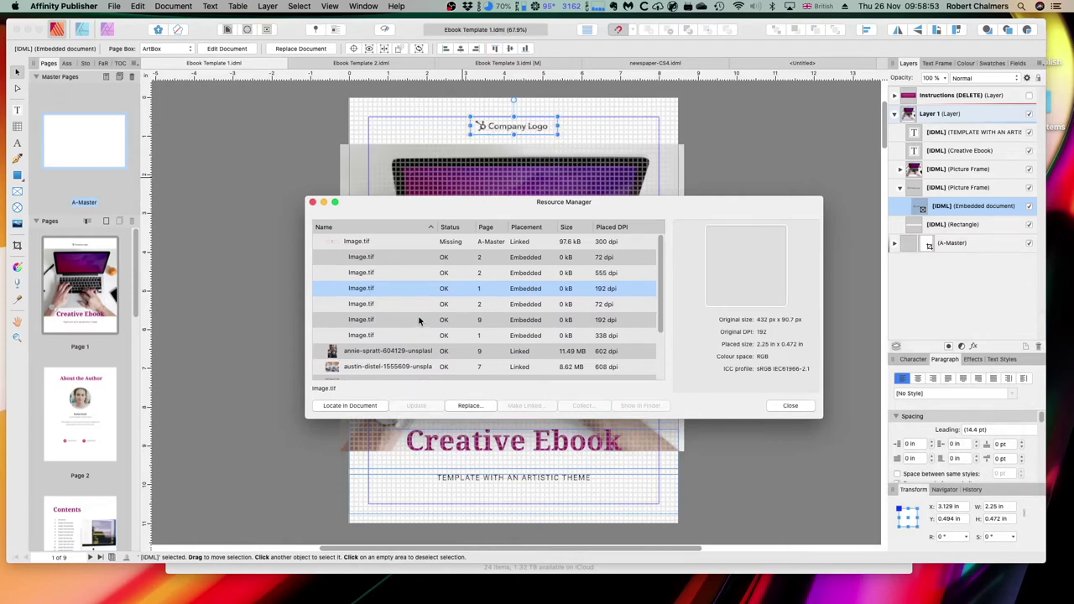
{"action": "left_click_drag", "start_coordinate": [388, 205], "coordinate": [343, 154]}
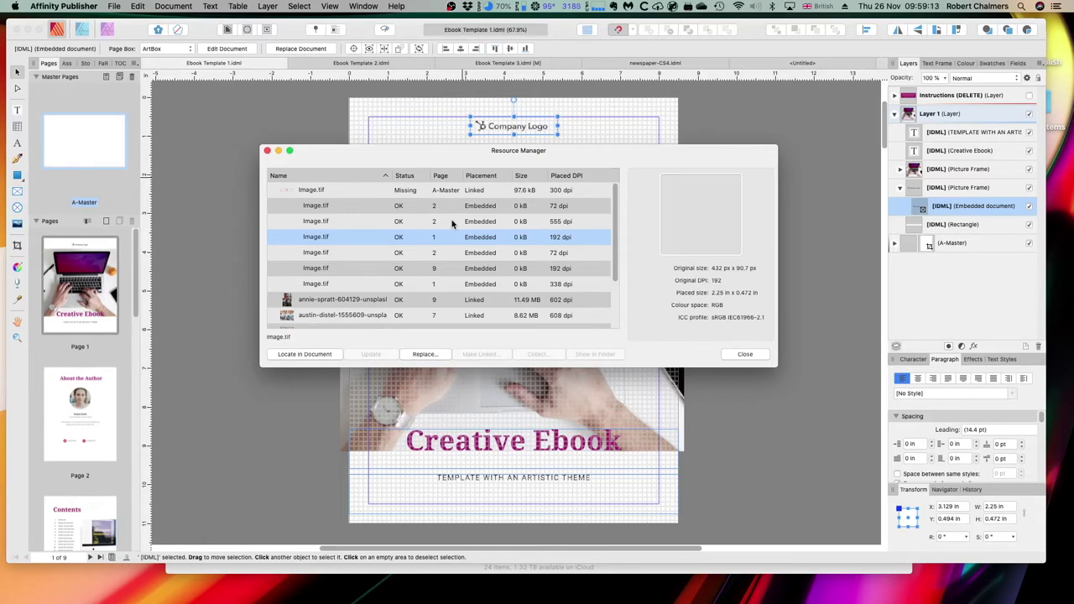
{"action": "left_click", "coordinate": [344, 302]}
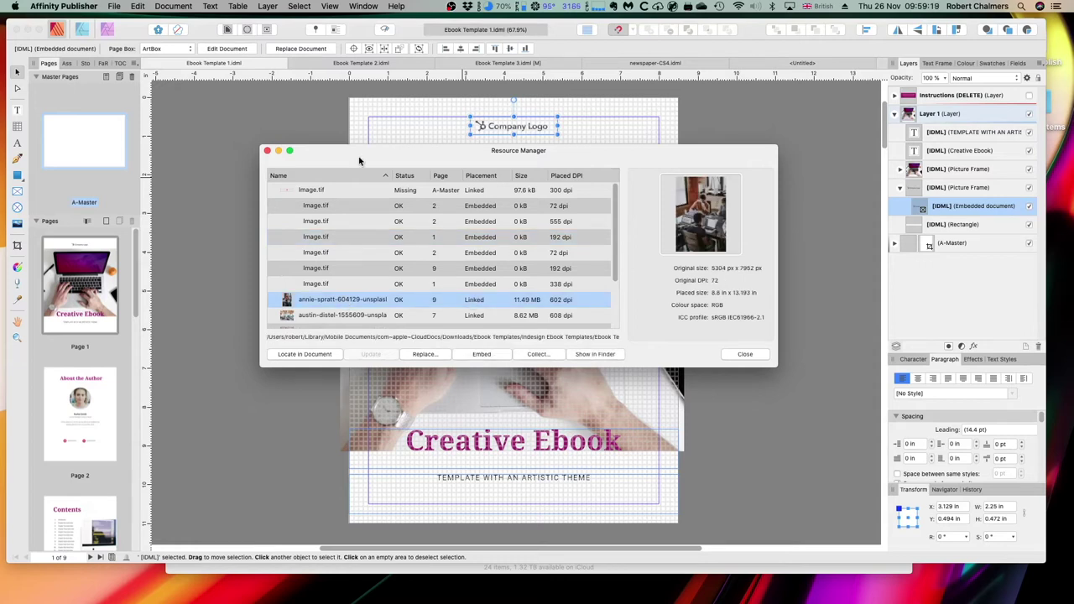
Step: Locate the annie-spratt photo on the Closing/CTA page 9
{"action": "left_click_drag", "start_coordinate": [312, 150], "coordinate": [274, 91]}
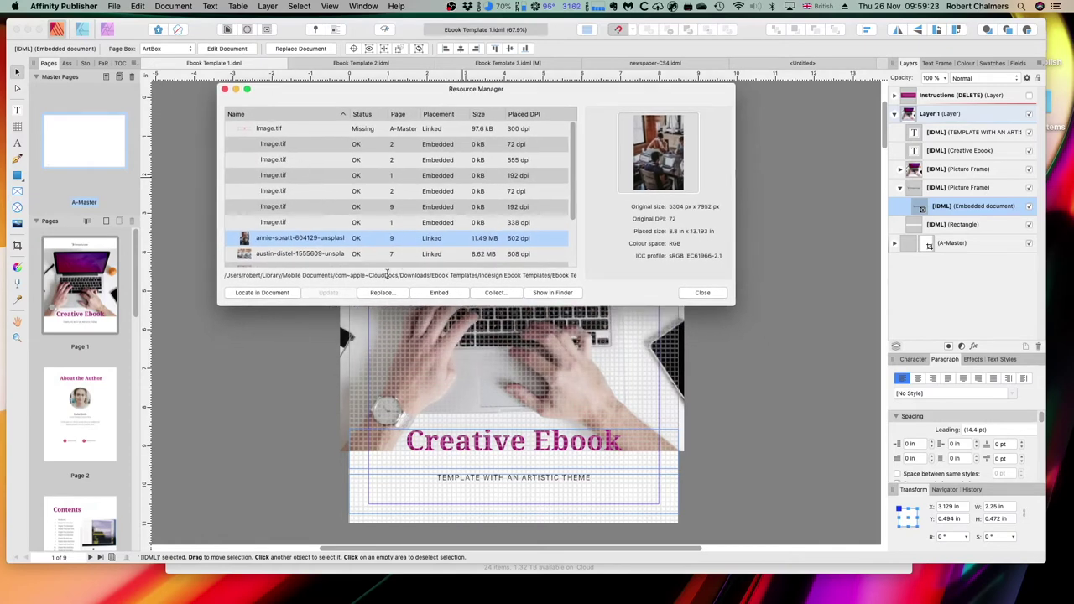
{"action": "left_click", "coordinate": [258, 294]}
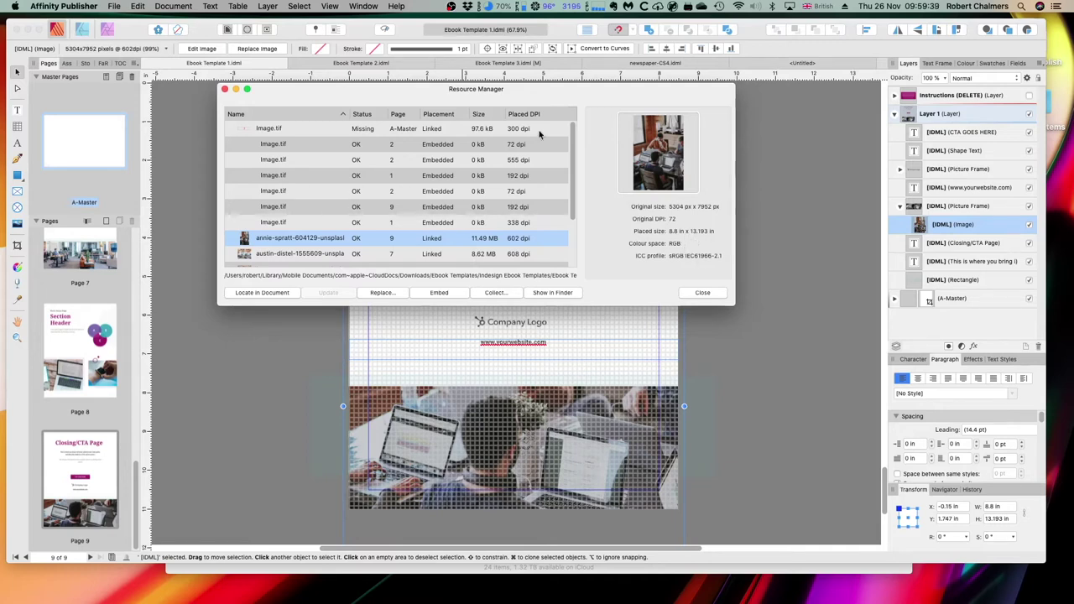
{"action": "left_click_drag", "start_coordinate": [314, 95], "coordinate": [389, 201]}
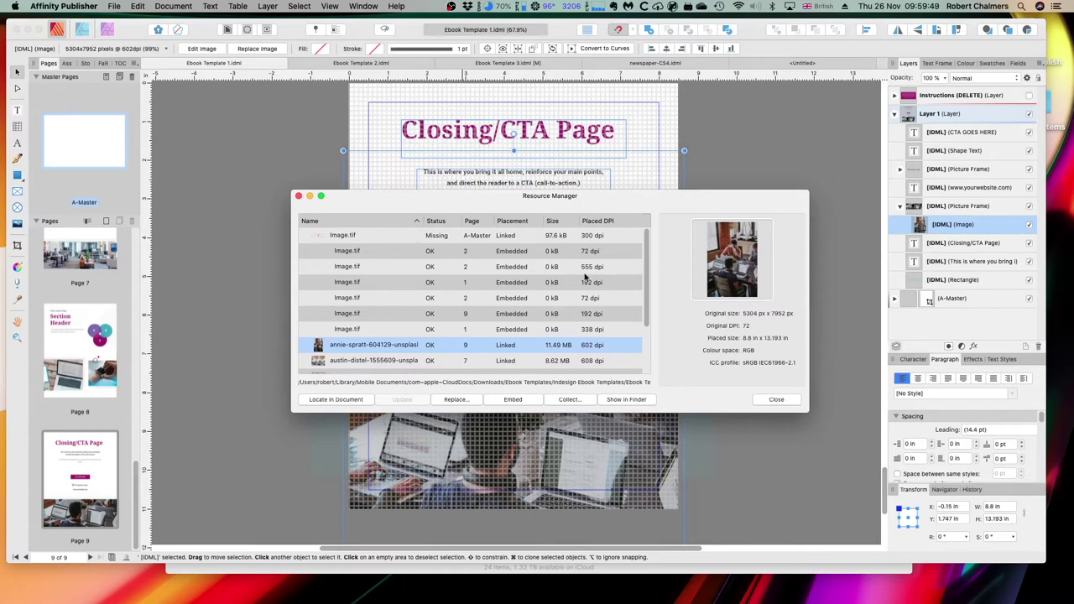
Step: Scroll through the linked Unsplash images, all OK, and select the luke-chesser photo
{"action": "scroll", "coordinate": [646, 295], "scroll_direction": "down", "scroll_amount": 1}
{"action": "left_click_drag", "start_coordinate": [646, 295], "coordinate": [648, 336]}
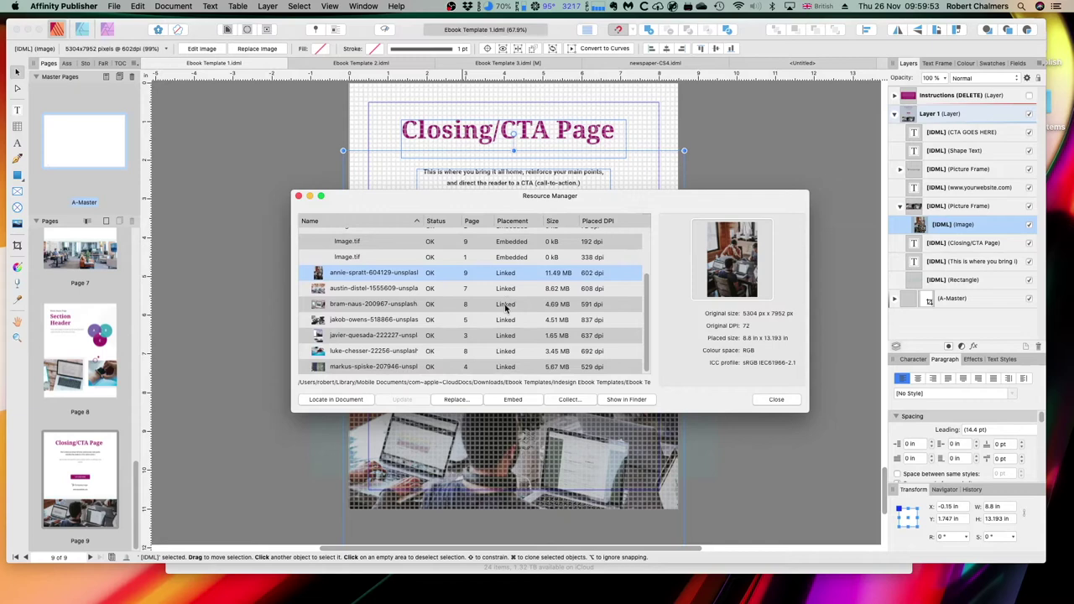
{"action": "scroll", "coordinate": [648, 302], "scroll_direction": "down", "scroll_amount": 1}
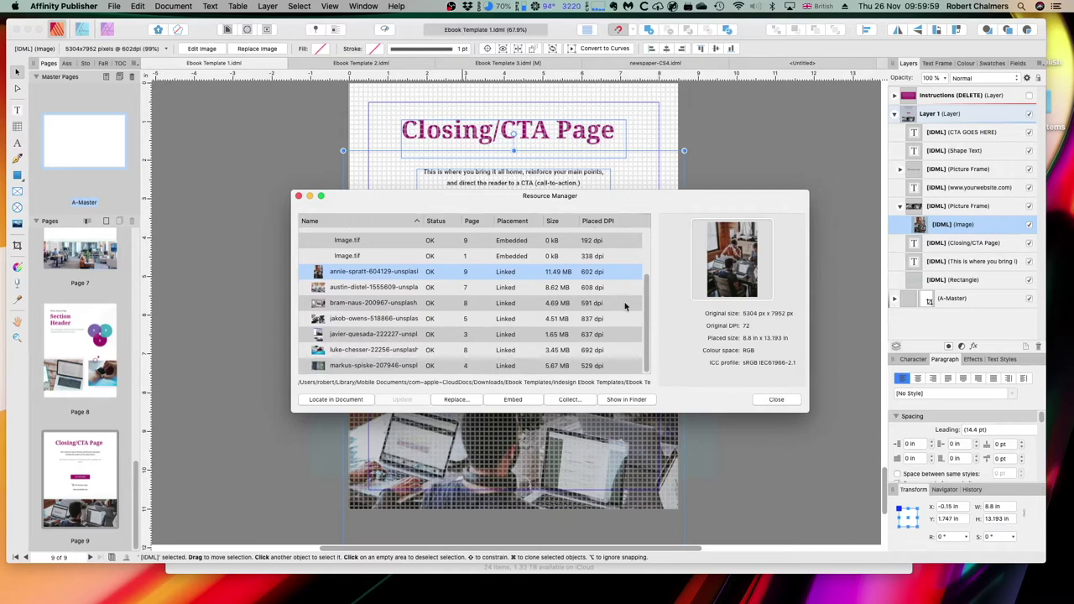
{"action": "left_click", "coordinate": [466, 349]}
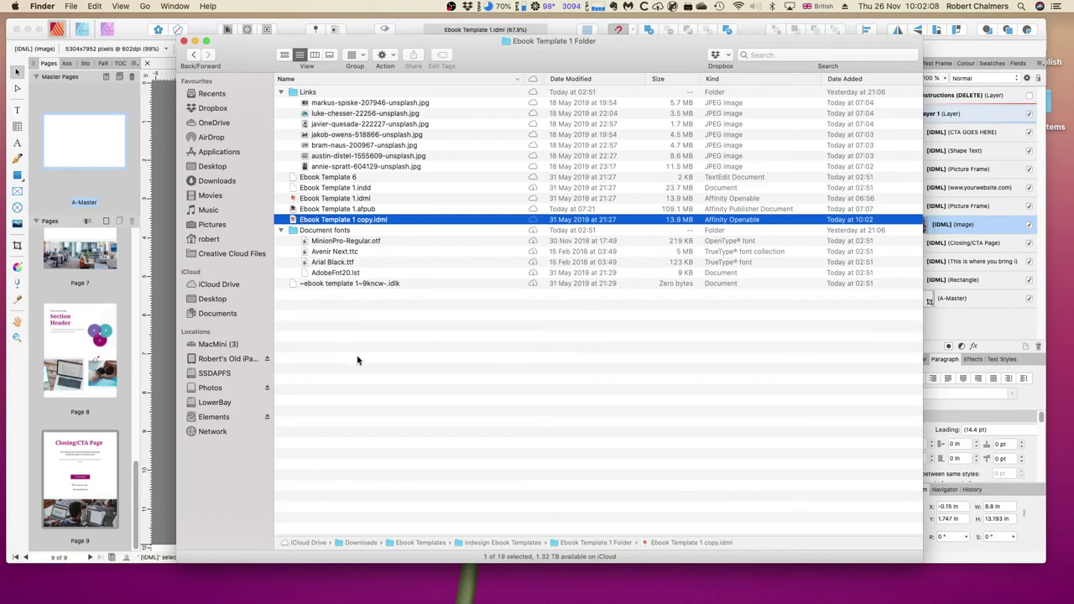
Step: Open Ebook Template 1 copy.idml from Finder in Affinity Publisher
{"action": "double_click", "coordinate": [293, 219]}
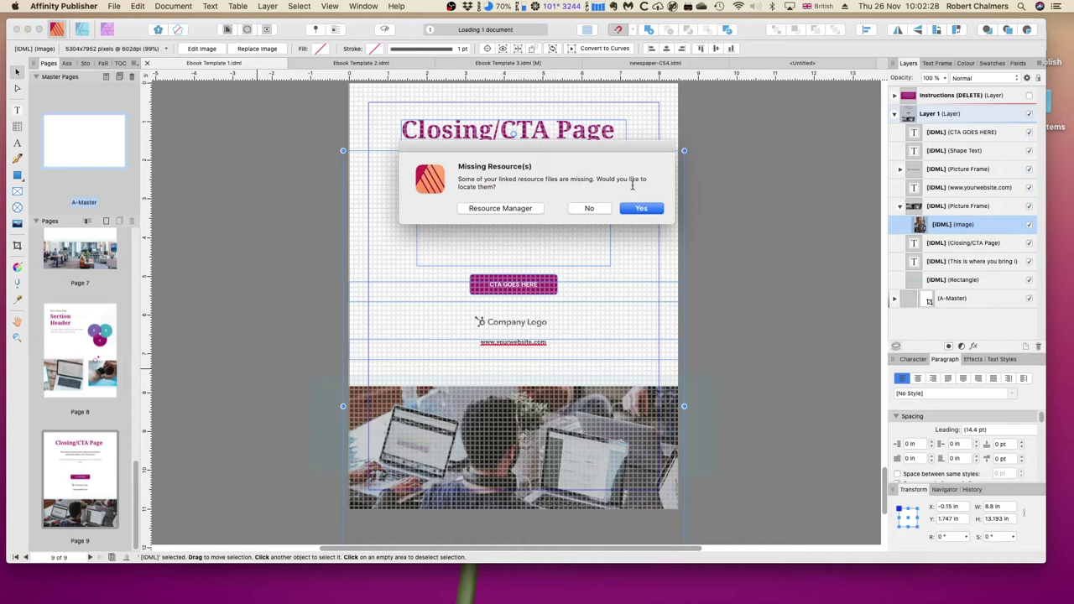
Step: Open Resource Manager from the missing-resources alert and inspect the annie-spratt photo's file path
{"action": "left_click", "coordinate": [502, 208]}
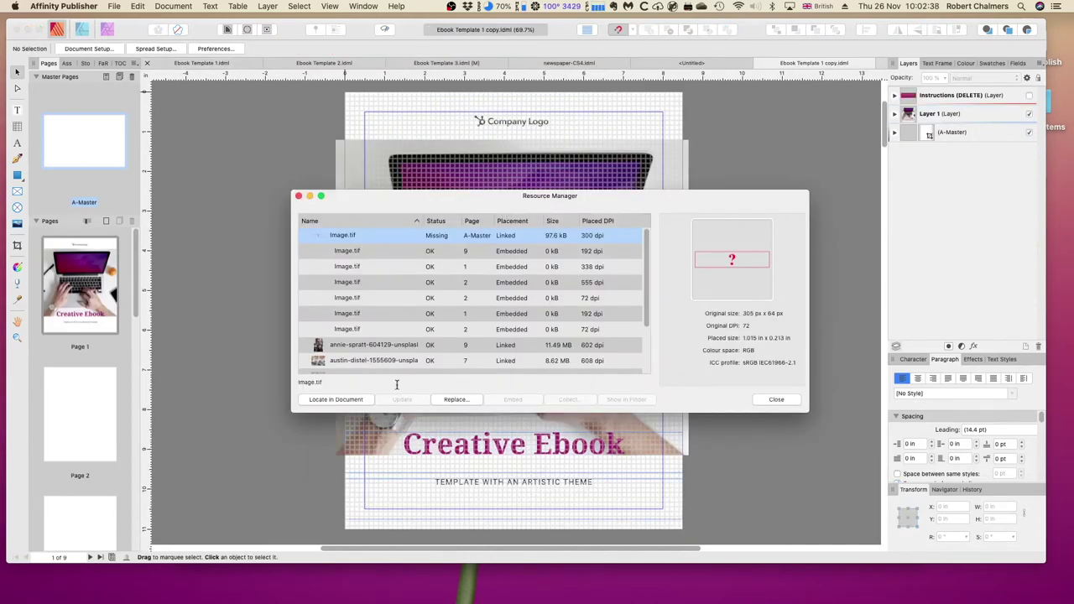
{"action": "left_click", "coordinate": [374, 346]}
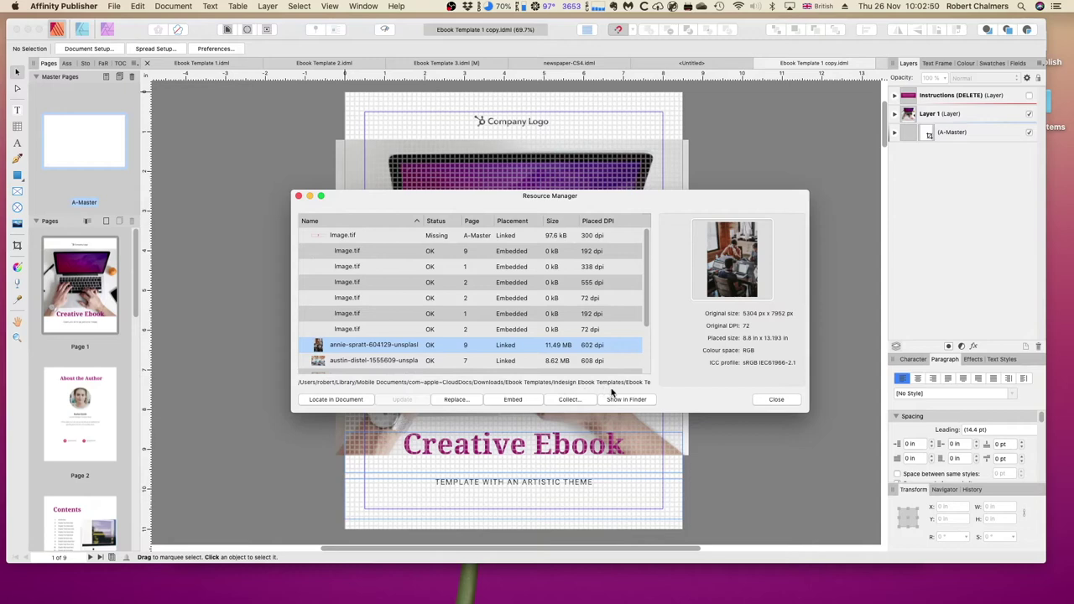
{"action": "left_click_drag", "start_coordinate": [578, 383], "coordinate": [680, 383]}
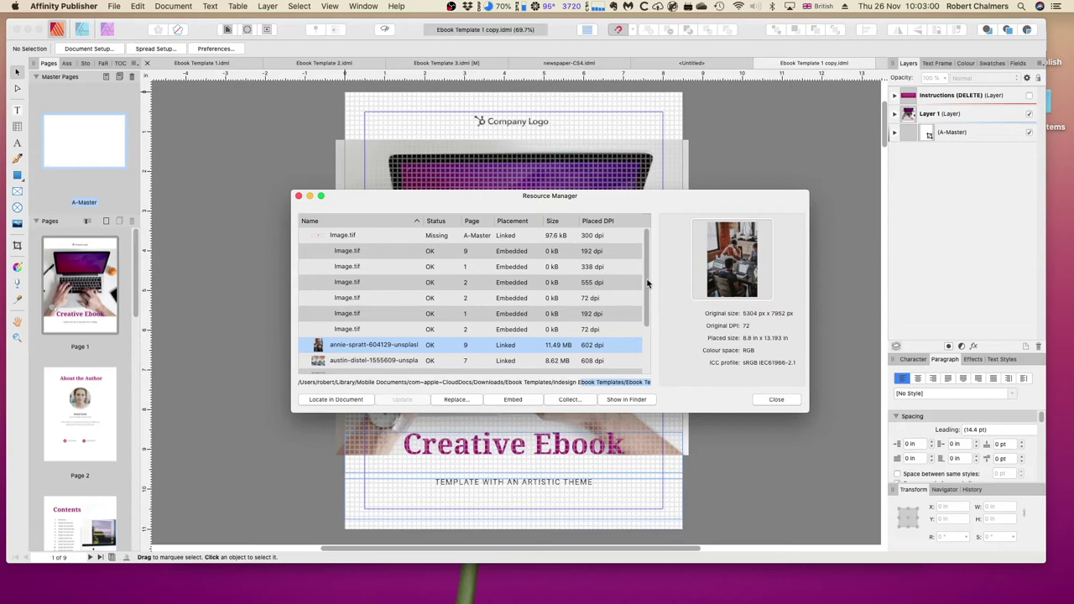
{"action": "scroll", "coordinate": [647, 284], "scroll_direction": "down", "scroll_amount": 5}
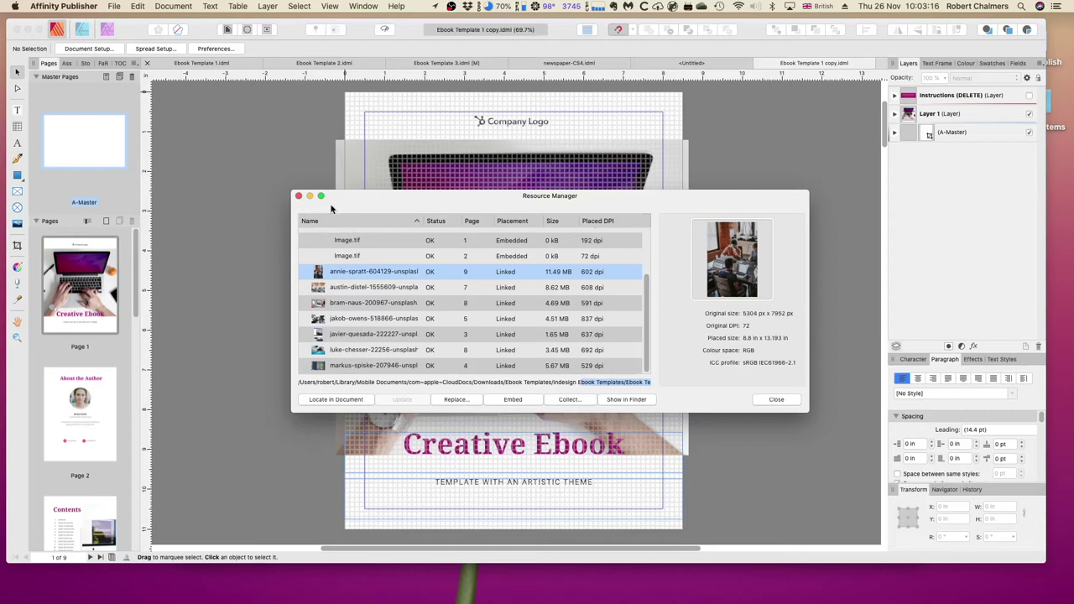
Step: Close Resource Manager, the Ebook Template 1 copy document and the blank Untitled document
{"action": "left_click", "coordinate": [776, 400]}
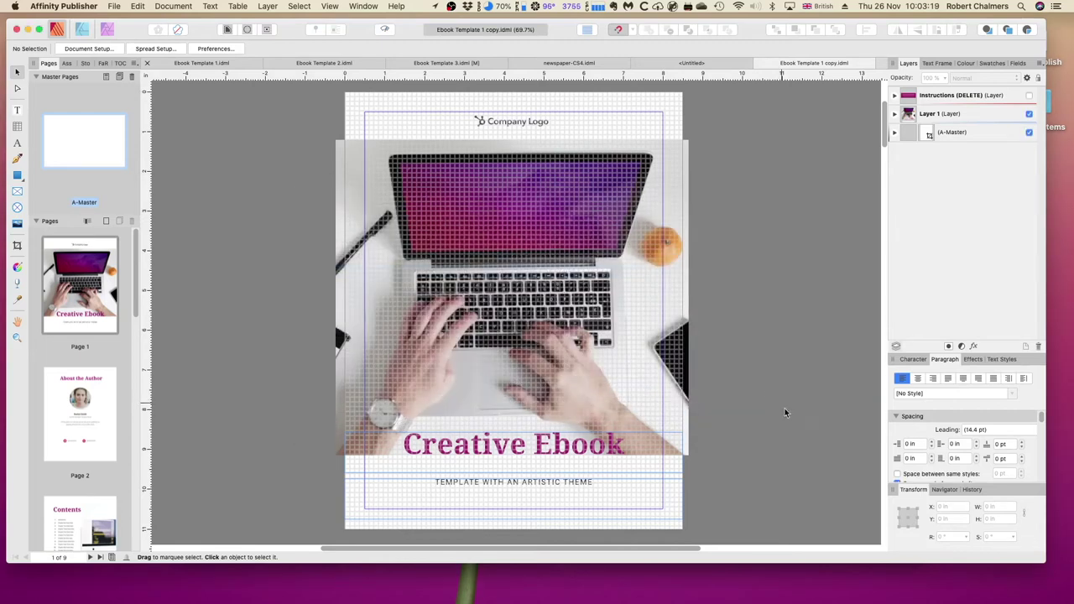
{"action": "left_click", "coordinate": [760, 64]}
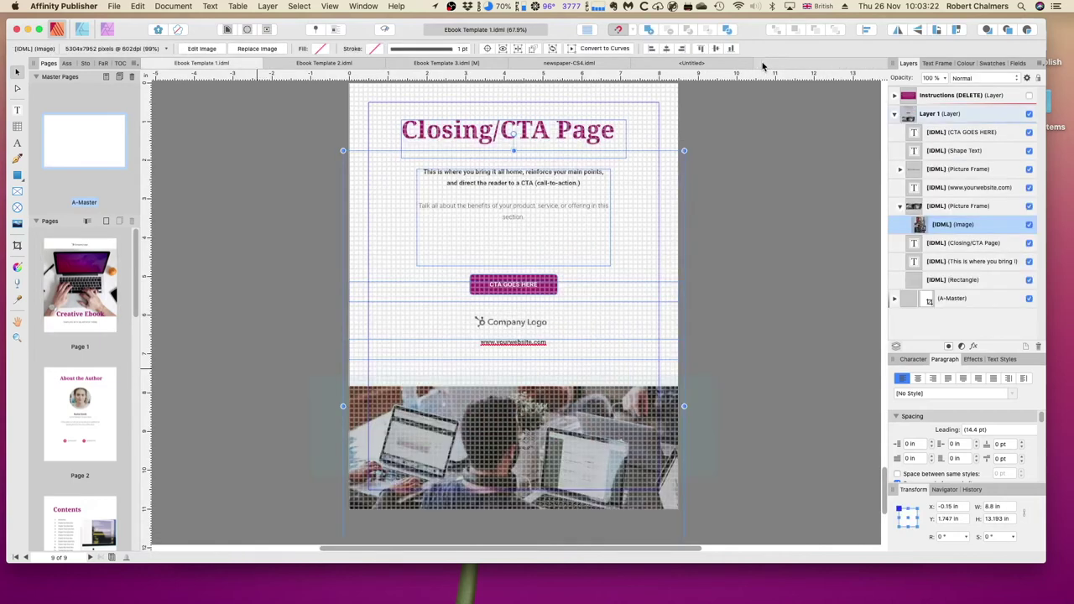
{"action": "left_click", "coordinate": [712, 65]}
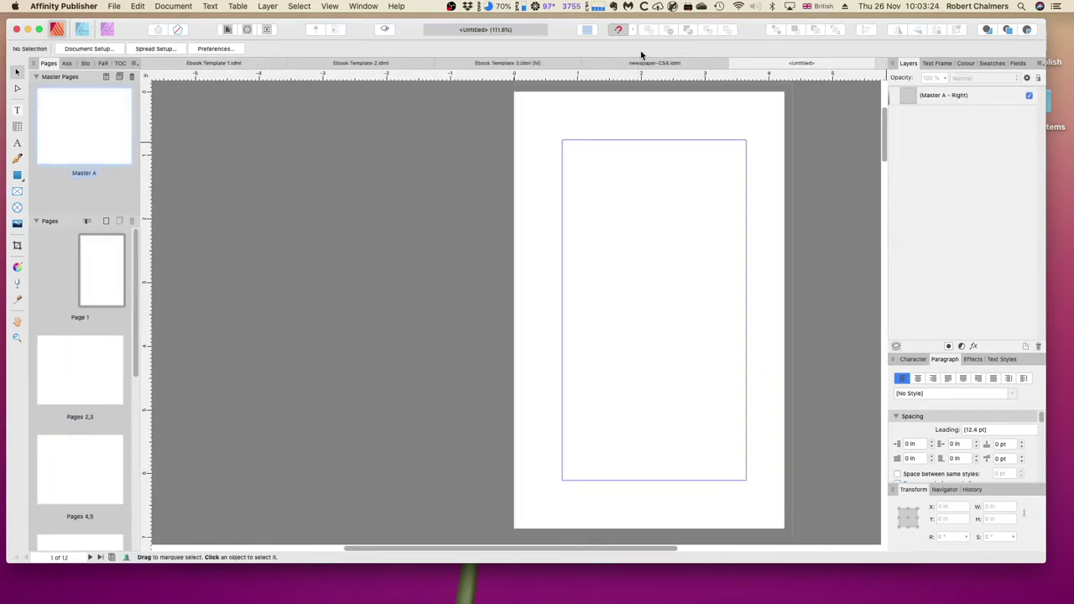
{"action": "left_click", "coordinate": [735, 64]}
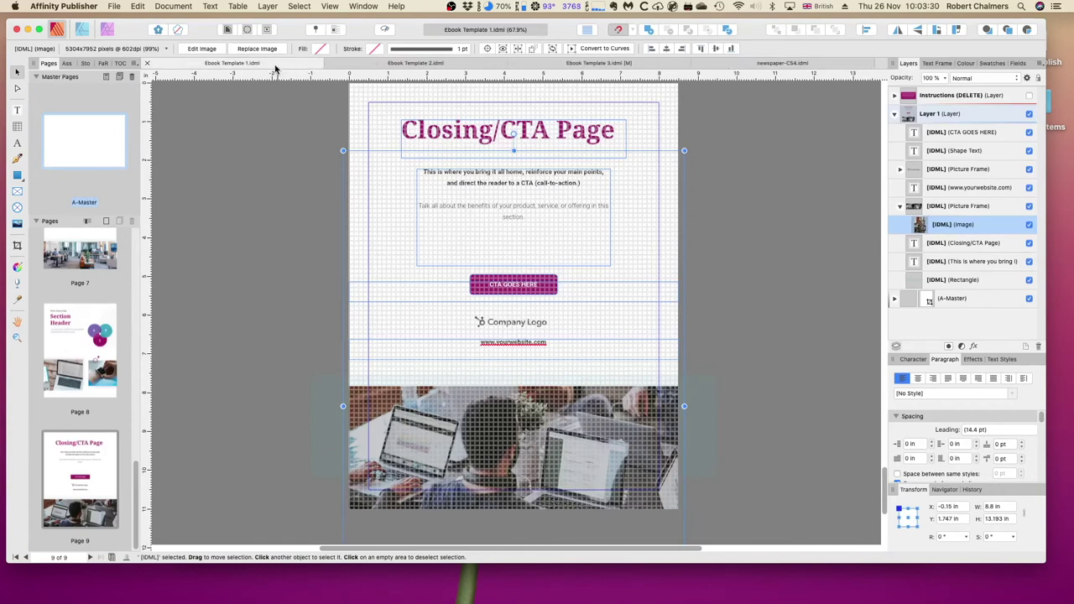
{"action": "left_click", "coordinate": [164, 10]}
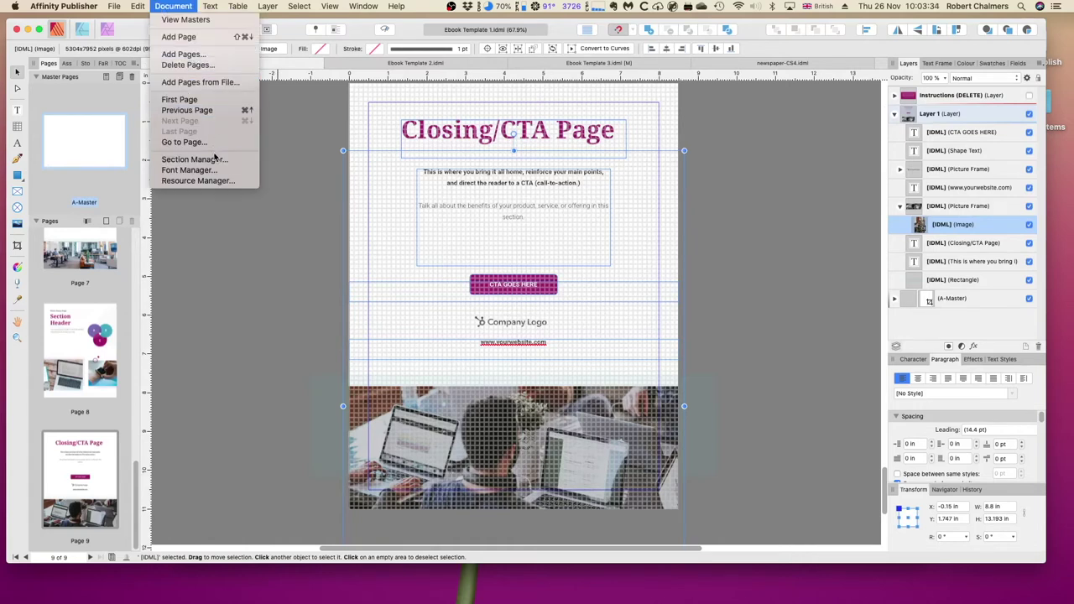
Step: Reopen Ebook Template 1's Resource Manager and locate the annie-spratt photo on page 9
{"action": "left_click", "coordinate": [222, 180]}
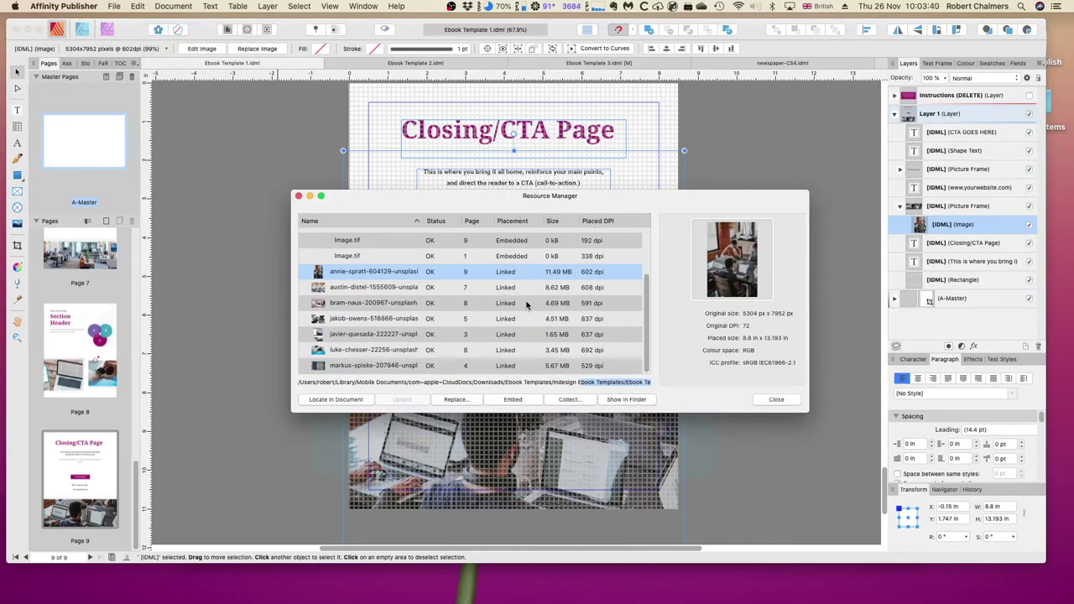
{"action": "left_click", "coordinate": [386, 273]}
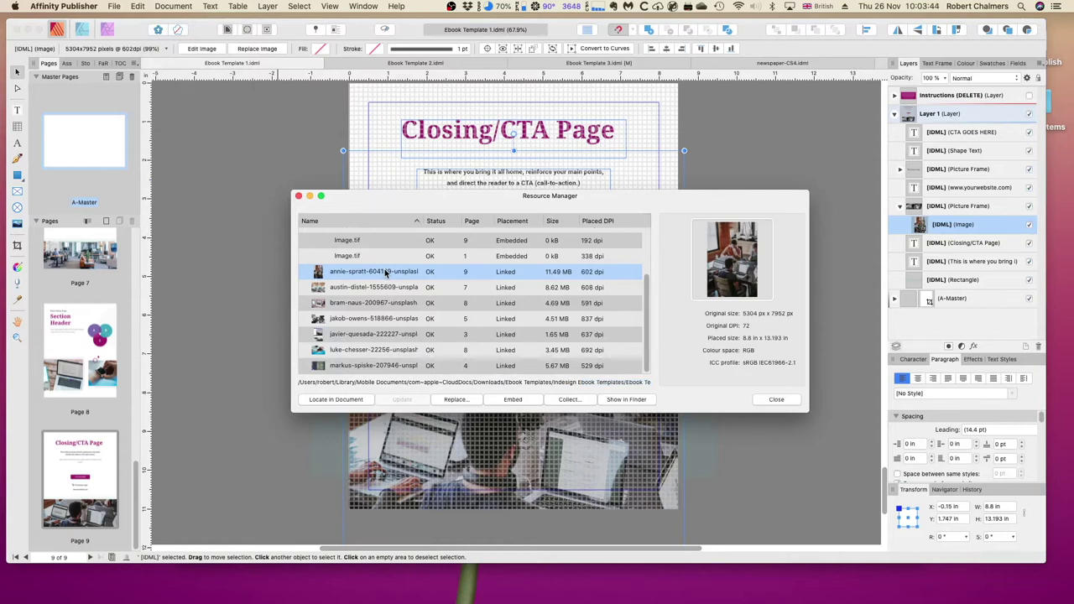
{"action": "scroll", "coordinate": [389, 276], "scroll_direction": "up", "scroll_amount": 3}
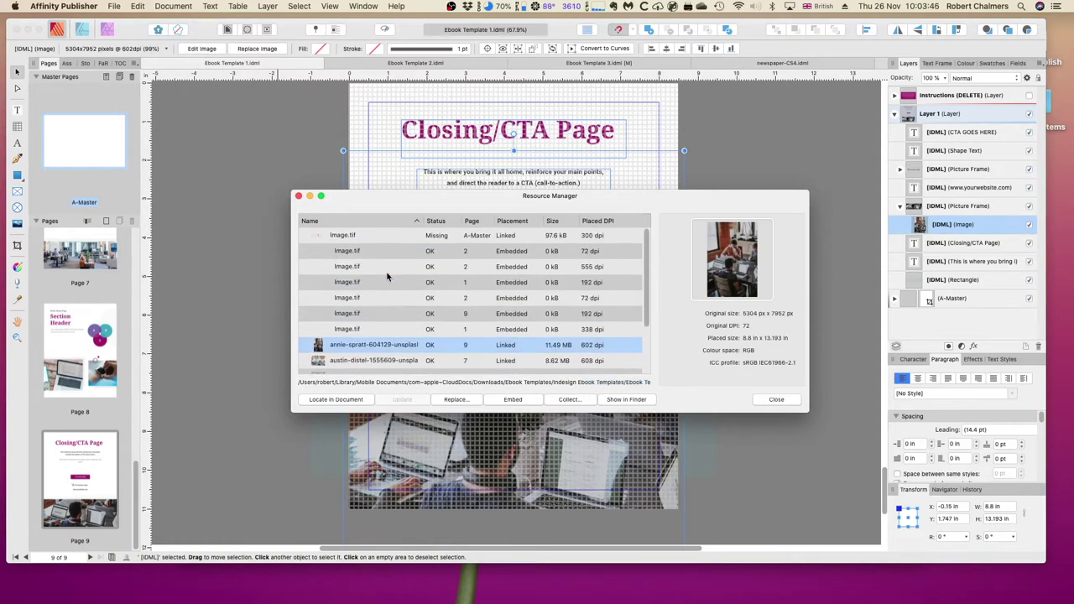
{"action": "scroll", "coordinate": [387, 271], "scroll_direction": "down", "scroll_amount": 3}
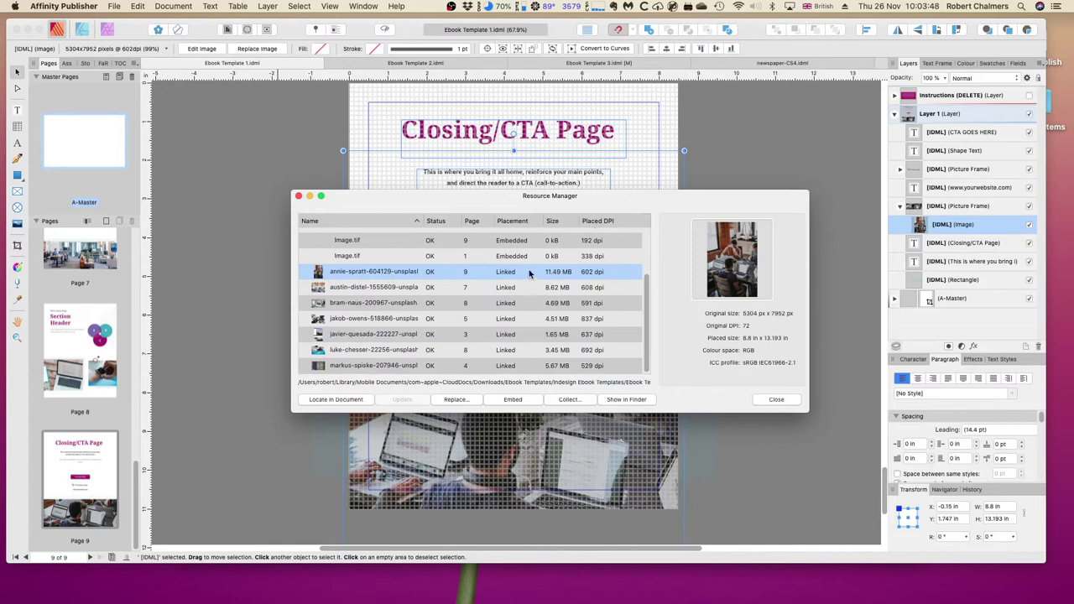
{"action": "scroll", "coordinate": [507, 260], "scroll_direction": "up", "scroll_amount": 3}
{"action": "scroll", "coordinate": [508, 258], "scroll_direction": "down", "scroll_amount": 3}
{"action": "left_click", "coordinate": [351, 401]}
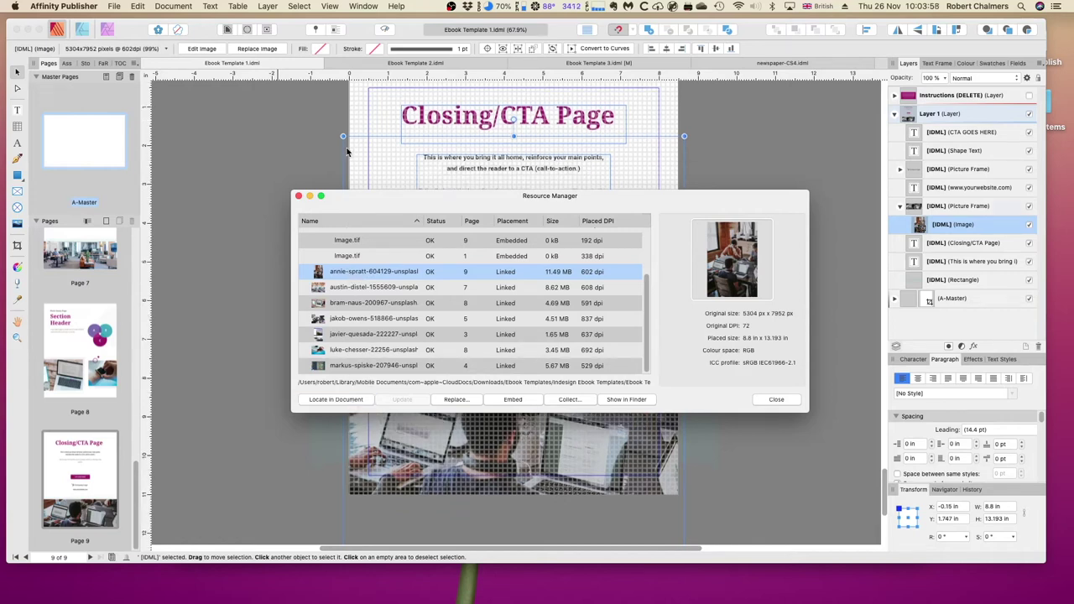
{"action": "left_click_drag", "start_coordinate": [380, 200], "coordinate": [380, 175]}
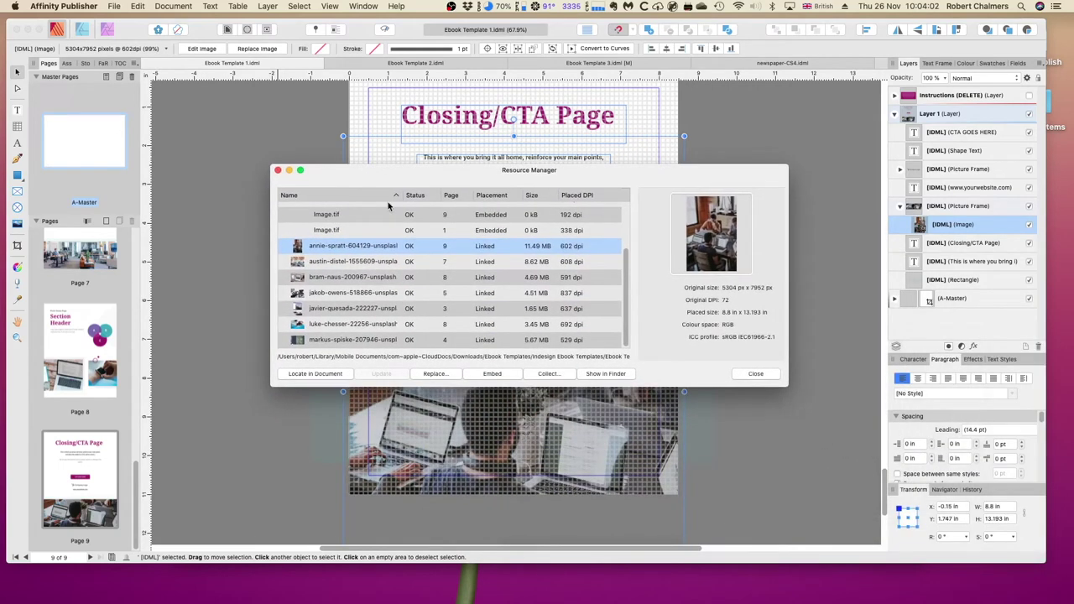
Step: Replace page 9's photo with annie-spratt-604129-unsplash.jpg from Ebook Template 1 Folder > Links
{"action": "left_click", "coordinate": [435, 375]}
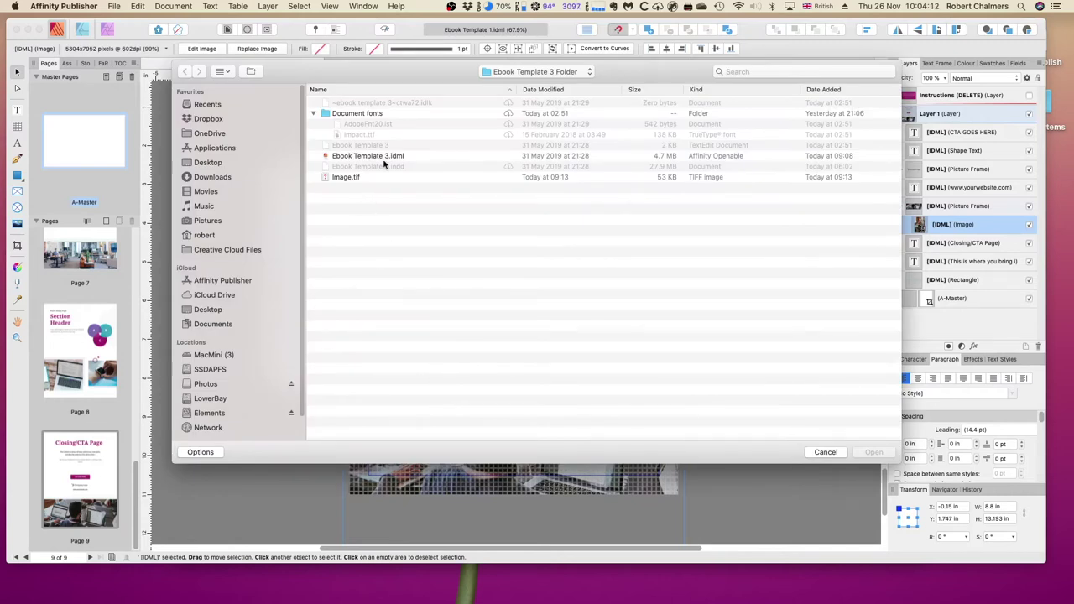
{"action": "left_click", "coordinate": [589, 74]}
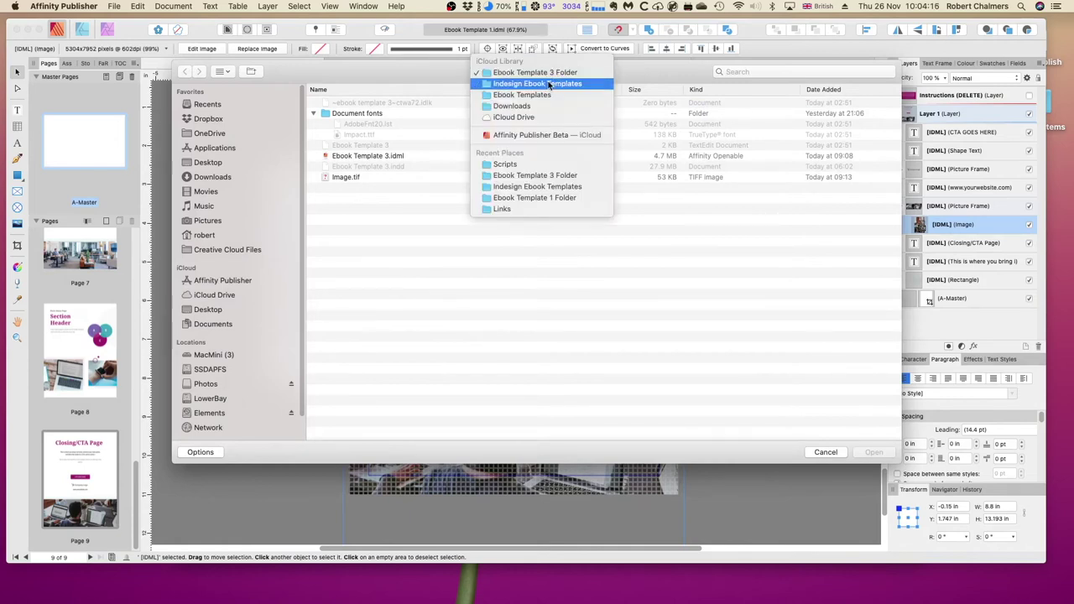
{"action": "key", "text": "Escape"}
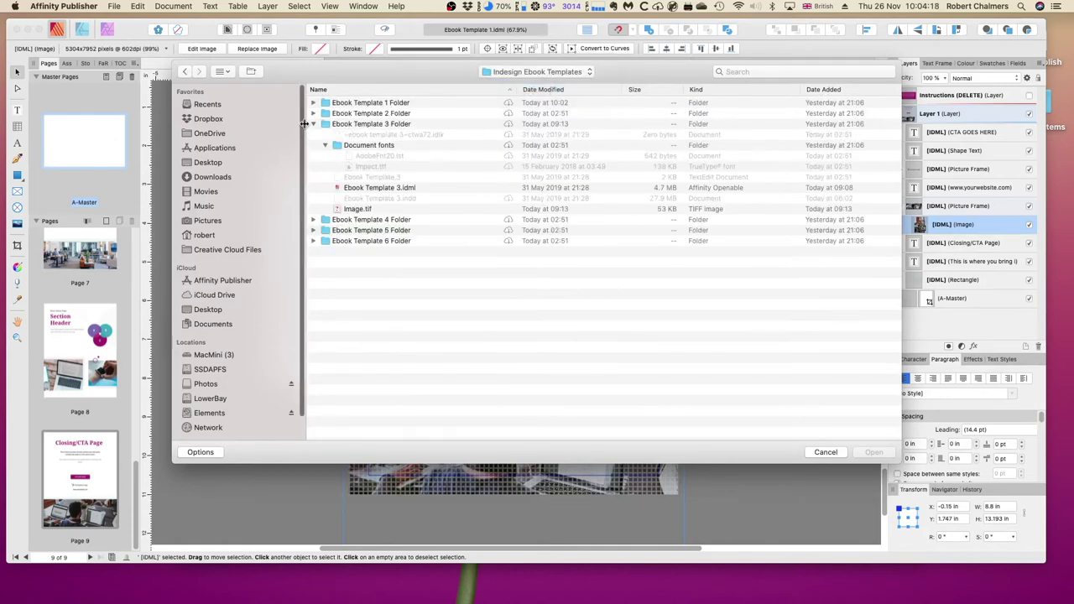
{"action": "left_click", "coordinate": [313, 125]}
{"action": "left_click", "coordinate": [314, 103]}
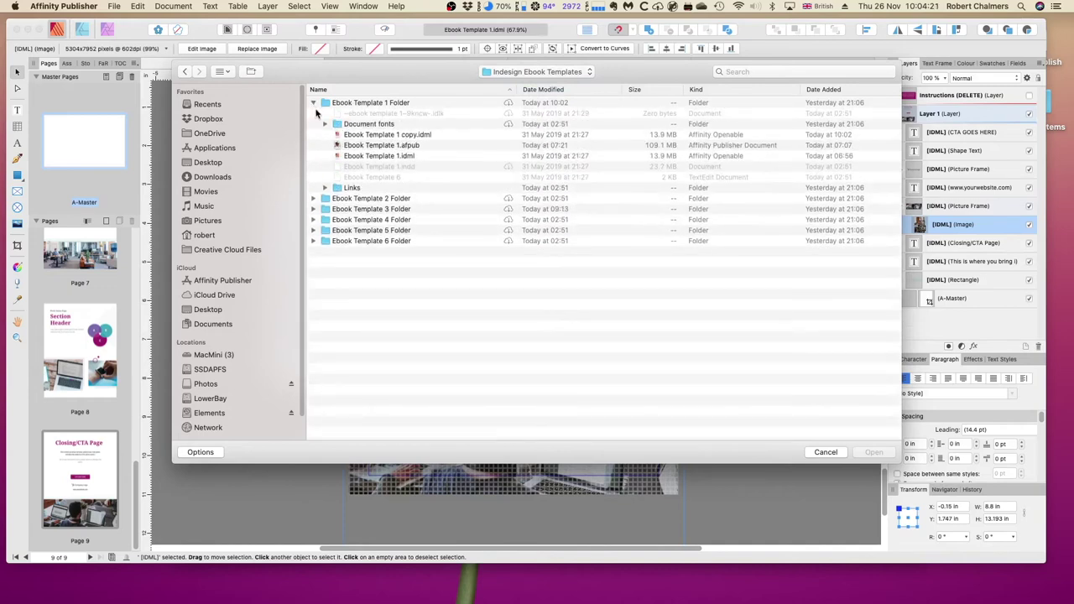
{"action": "left_click", "coordinate": [324, 188]}
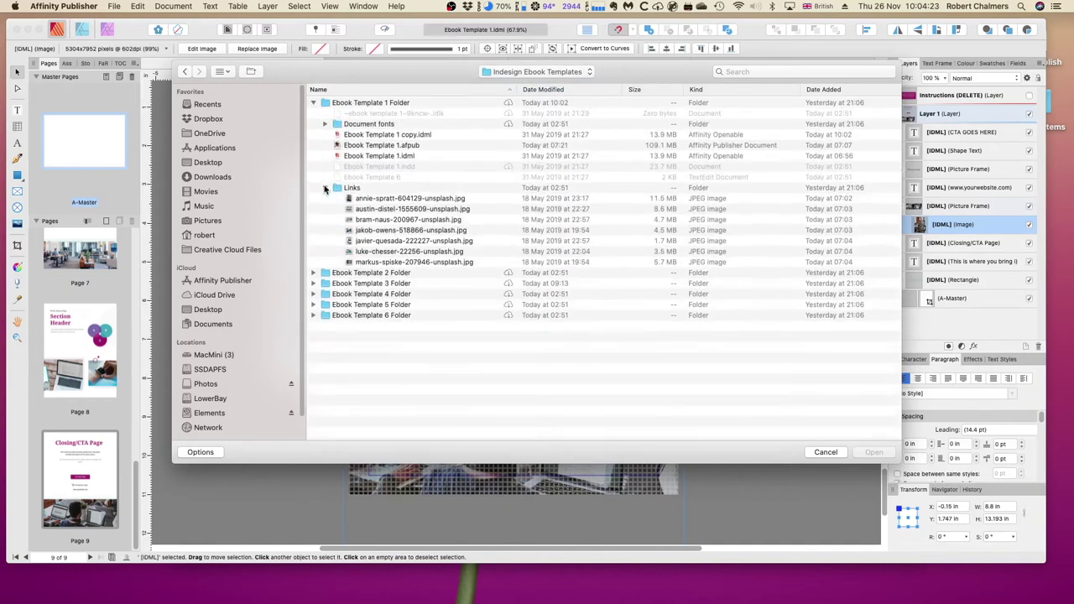
{"action": "left_click", "coordinate": [388, 200]}
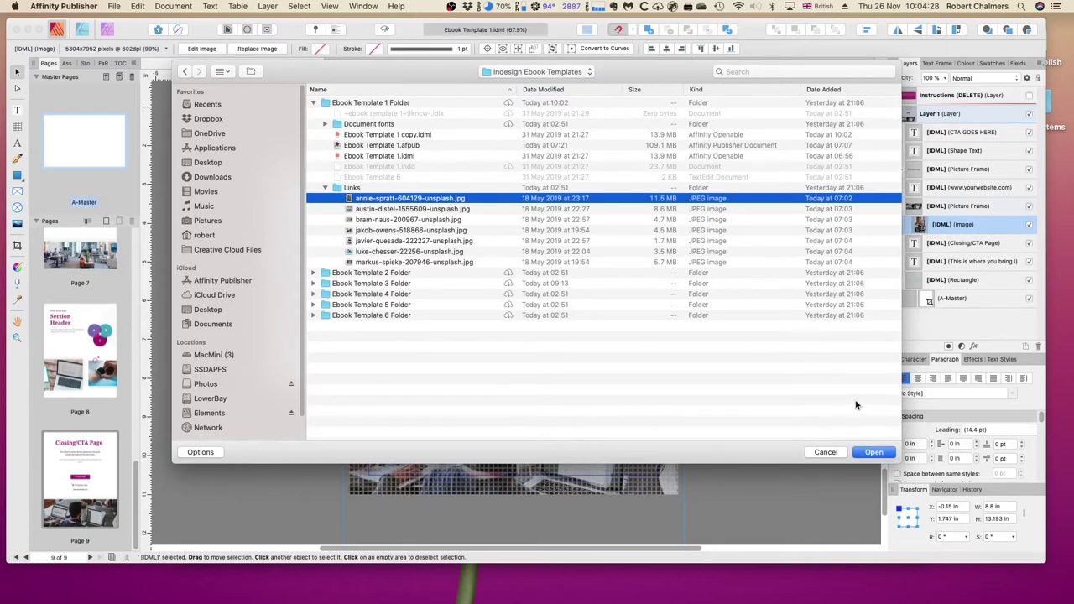
{"action": "left_click", "coordinate": [873, 453]}
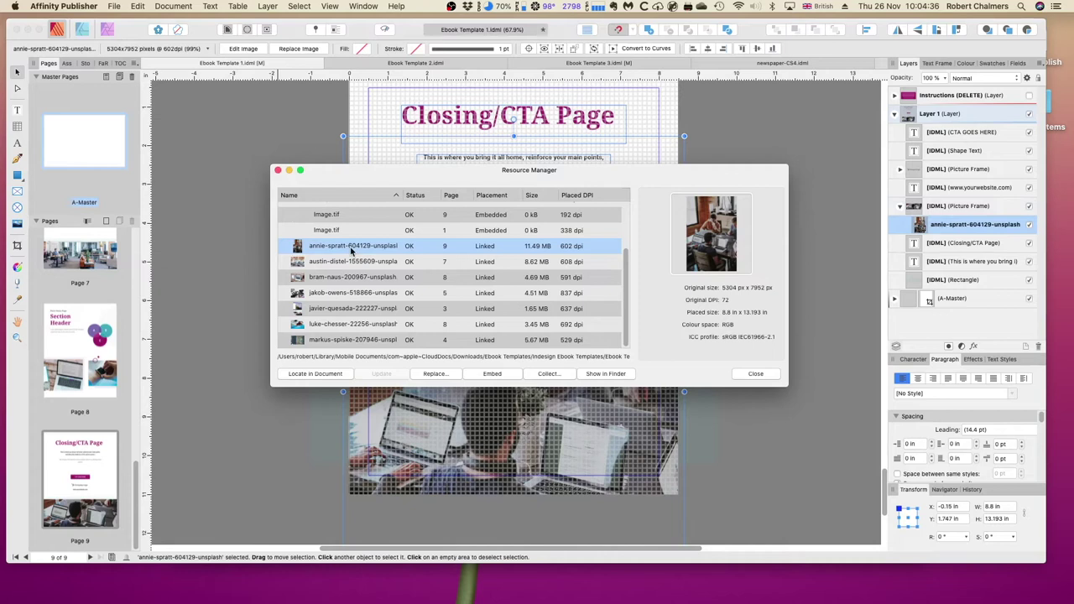
Step: Locate the austin-distel image and replace it with austin-distel-1555609-unsplash.jpg
{"action": "left_click_drag", "start_coordinate": [343, 174], "coordinate": [329, 151]}
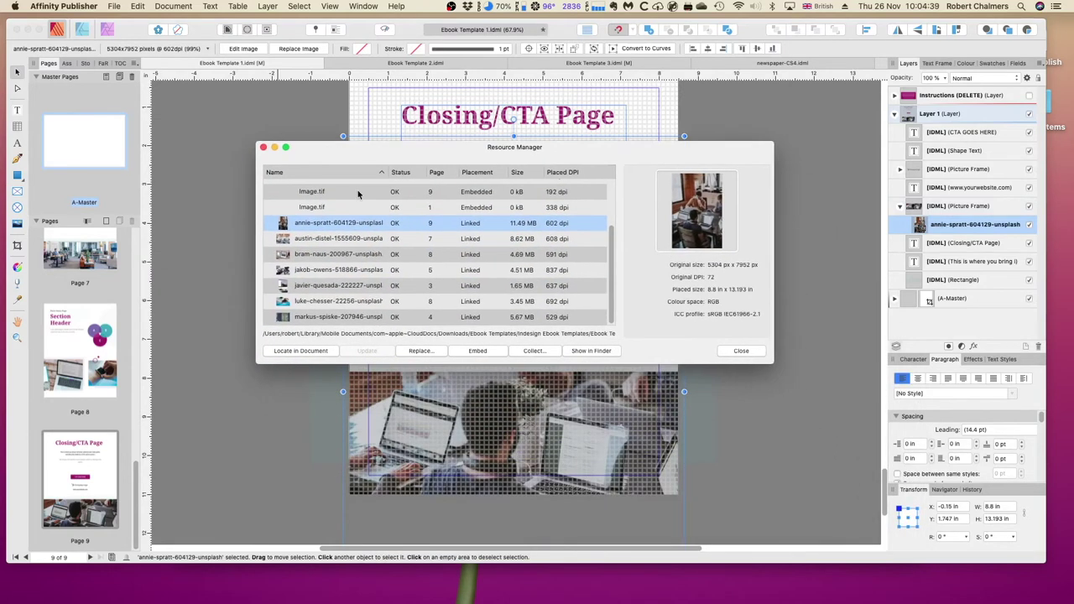
{"action": "left_click", "coordinate": [349, 240]}
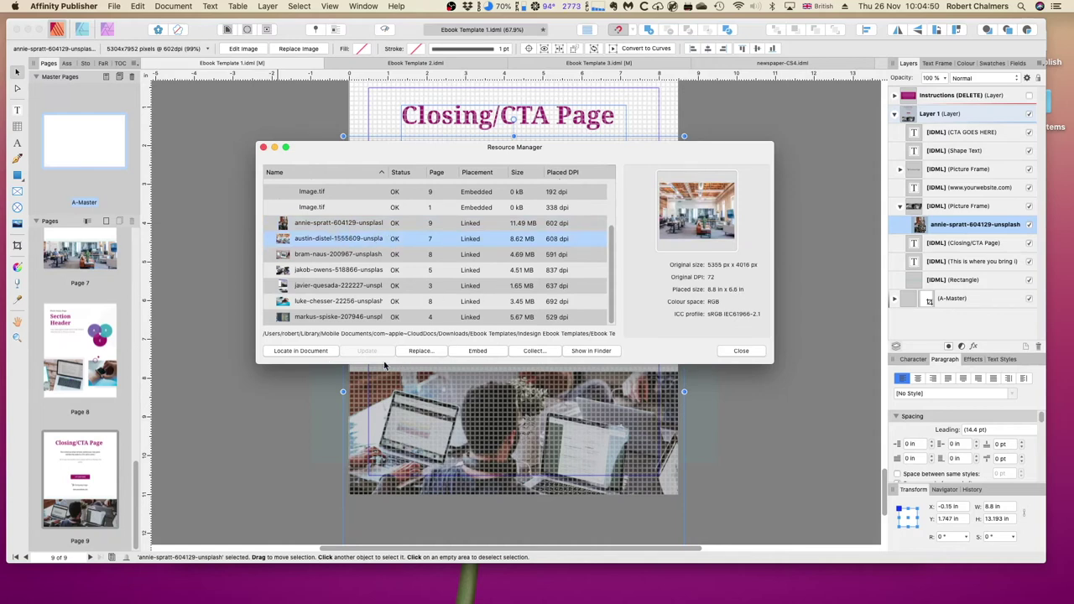
{"action": "left_click", "coordinate": [314, 352]}
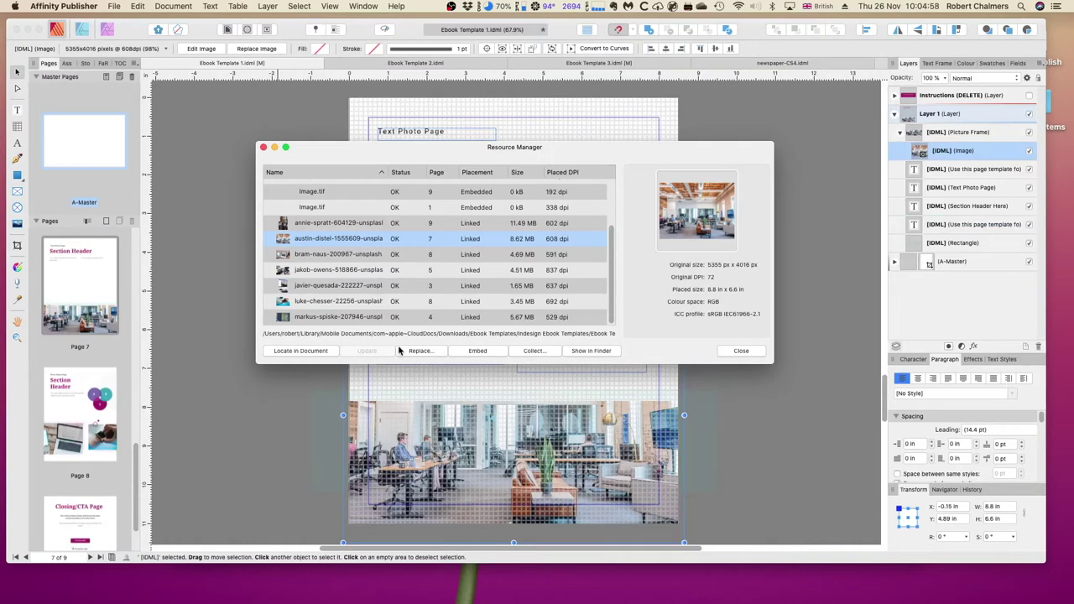
{"action": "left_click", "coordinate": [420, 351]}
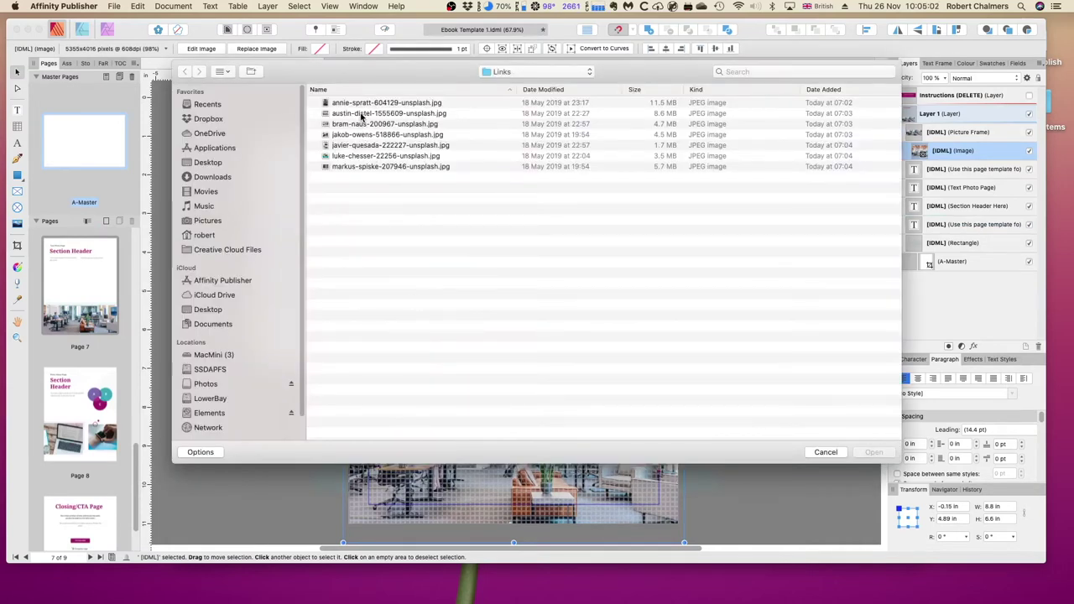
{"action": "left_click", "coordinate": [362, 113]}
{"action": "left_click", "coordinate": [874, 452]}
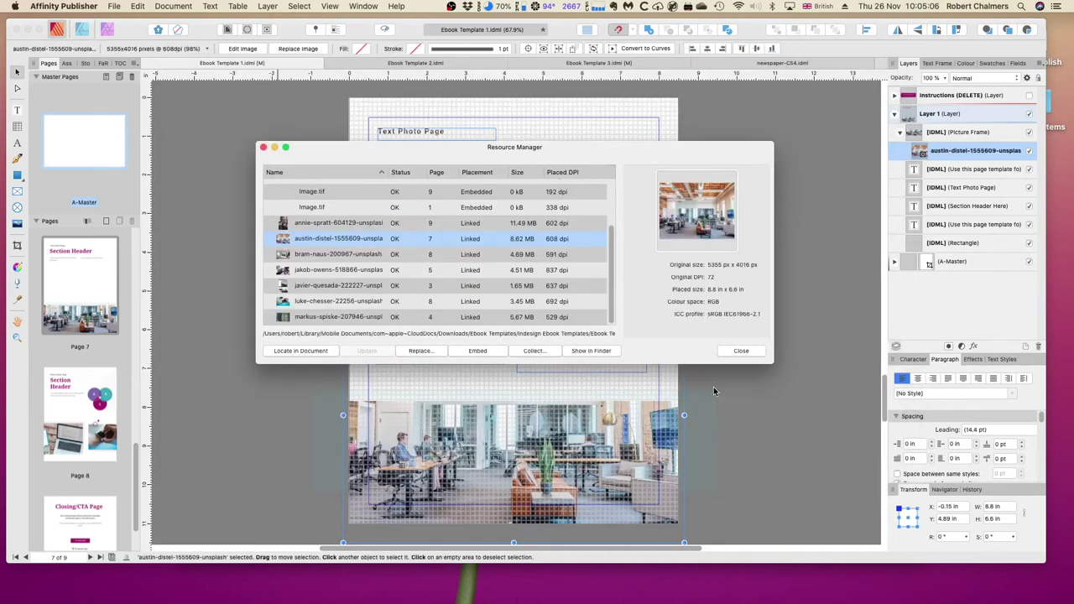
Step: Check the annie-spratt, jakob-owens, luke-chesser and markus-spiske image details, ending on annie-spratt
{"action": "left_click", "coordinate": [472, 225]}
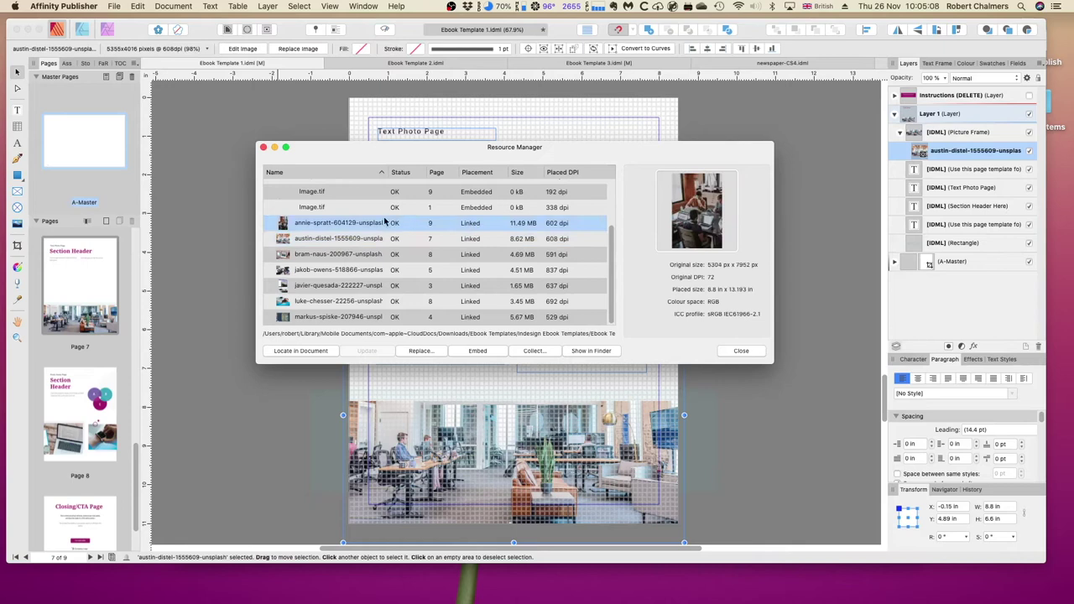
{"action": "left_click", "coordinate": [336, 269]}
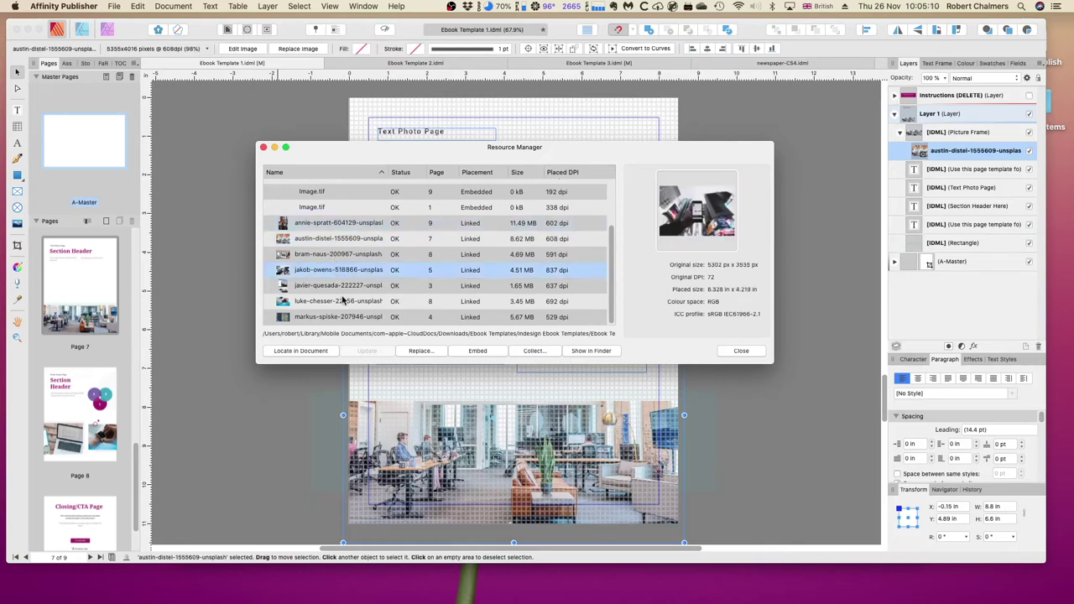
{"action": "left_click", "coordinate": [344, 302]}
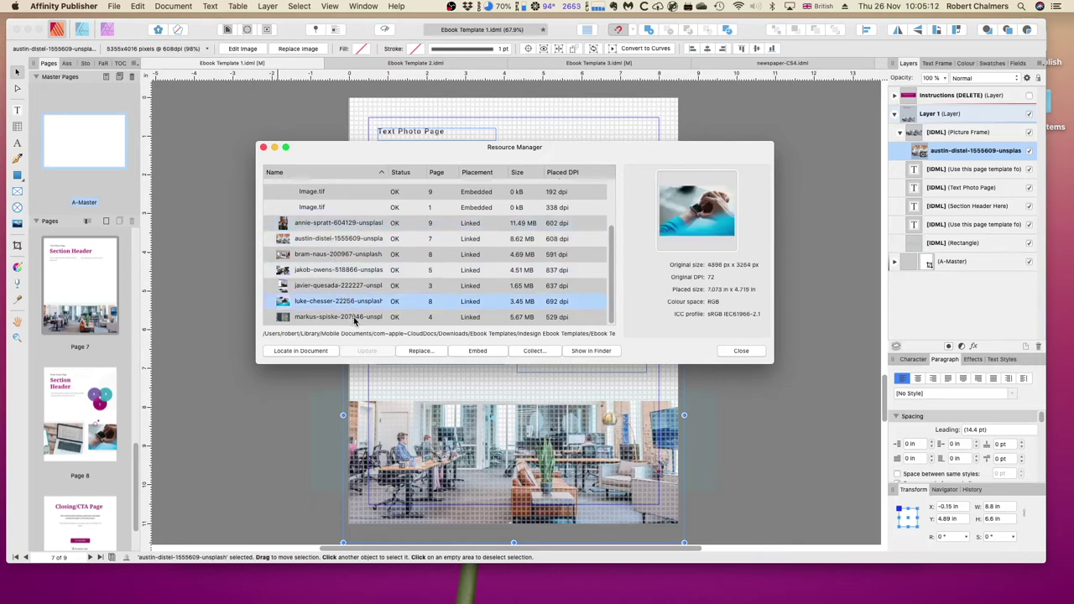
{"action": "left_click", "coordinate": [354, 320]}
{"action": "left_click", "coordinate": [354, 225]}
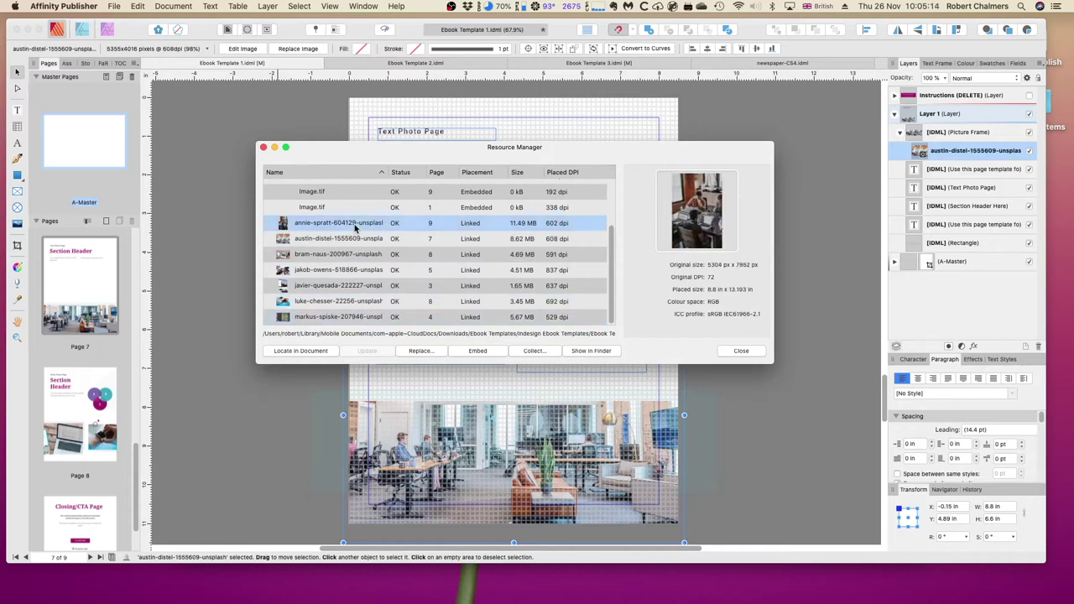
Step: Embed the annie-spratt, austin-distel, bram-naus and jakob-owens images
{"action": "left_click", "coordinate": [478, 350]}
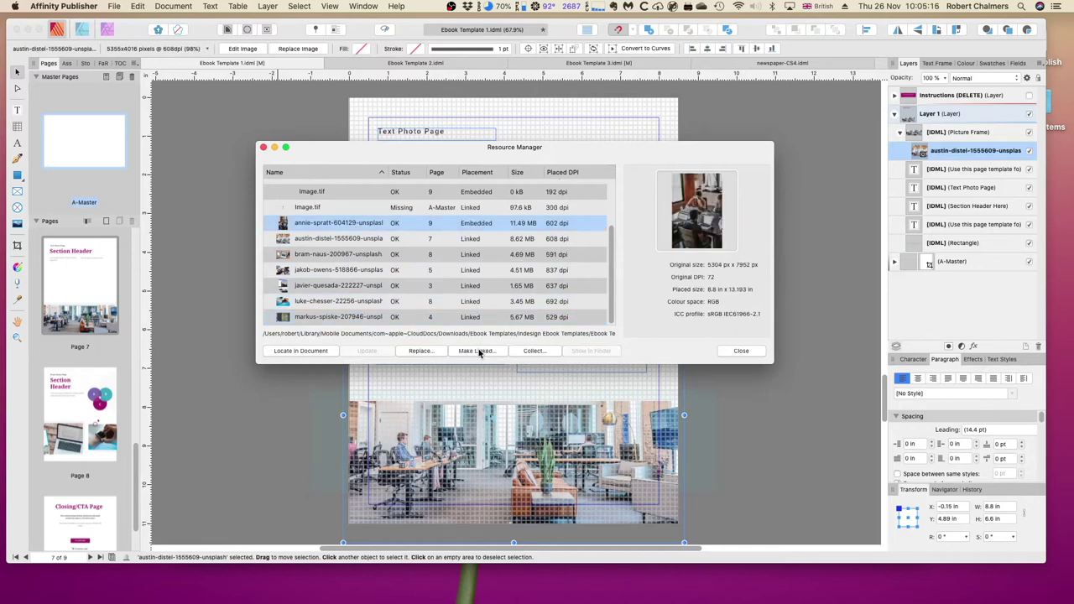
{"action": "left_click", "coordinate": [473, 242]}
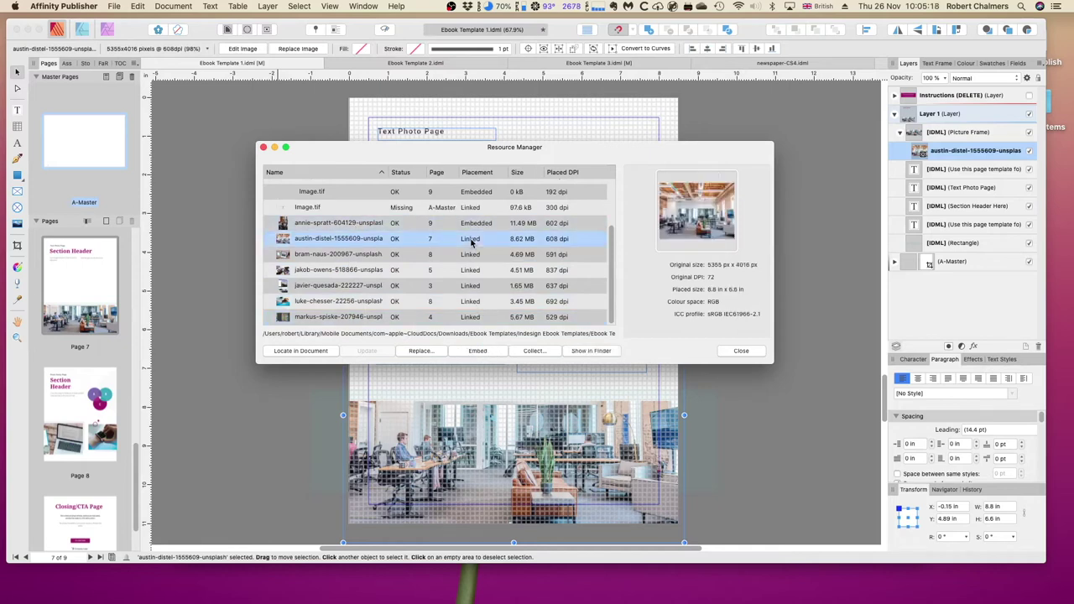
{"action": "left_click", "coordinate": [485, 352]}
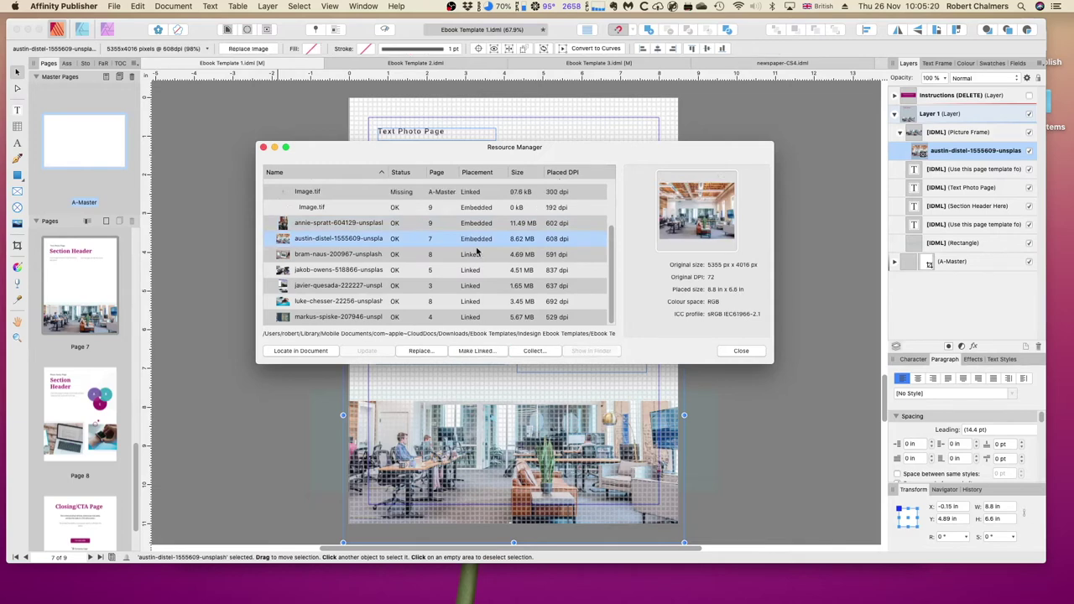
{"action": "left_click", "coordinate": [478, 254]}
{"action": "left_click", "coordinate": [478, 350]}
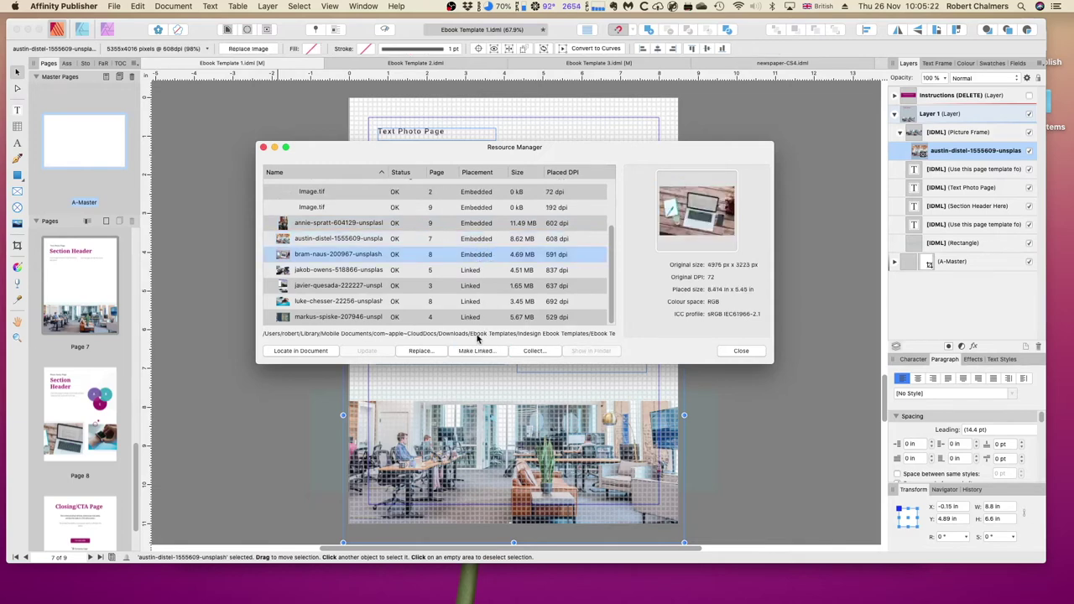
{"action": "left_click", "coordinate": [475, 270]}
{"action": "left_click", "coordinate": [488, 352]}
Step: Embed the javier-quesada, luke-chesser and markus-spiske images, then select the missing Image.tif
{"action": "left_click", "coordinate": [473, 286]}
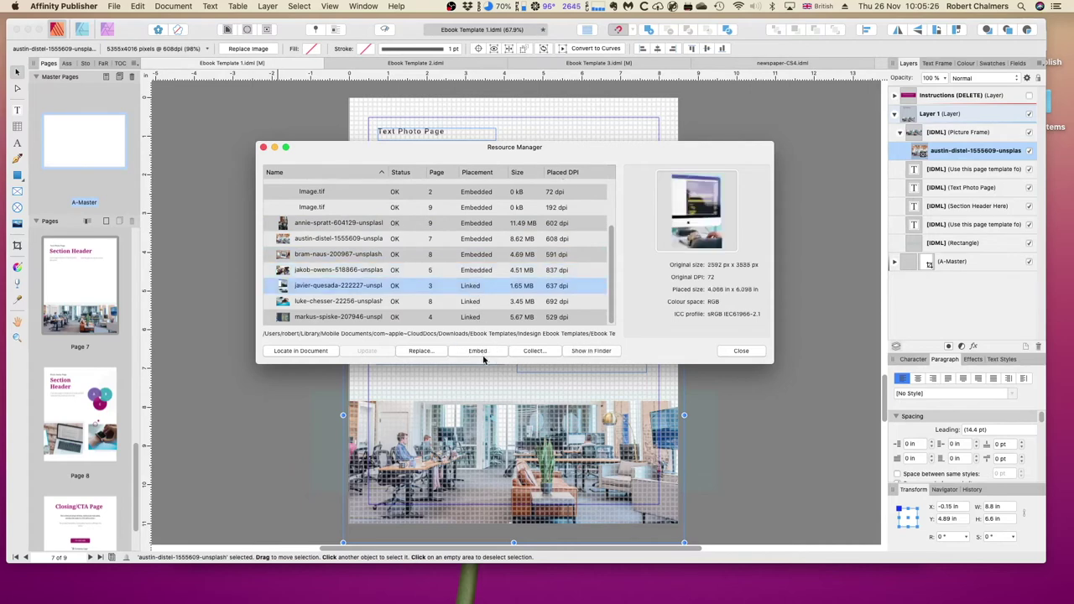
{"action": "left_click", "coordinate": [479, 349]}
{"action": "left_click", "coordinate": [476, 302]}
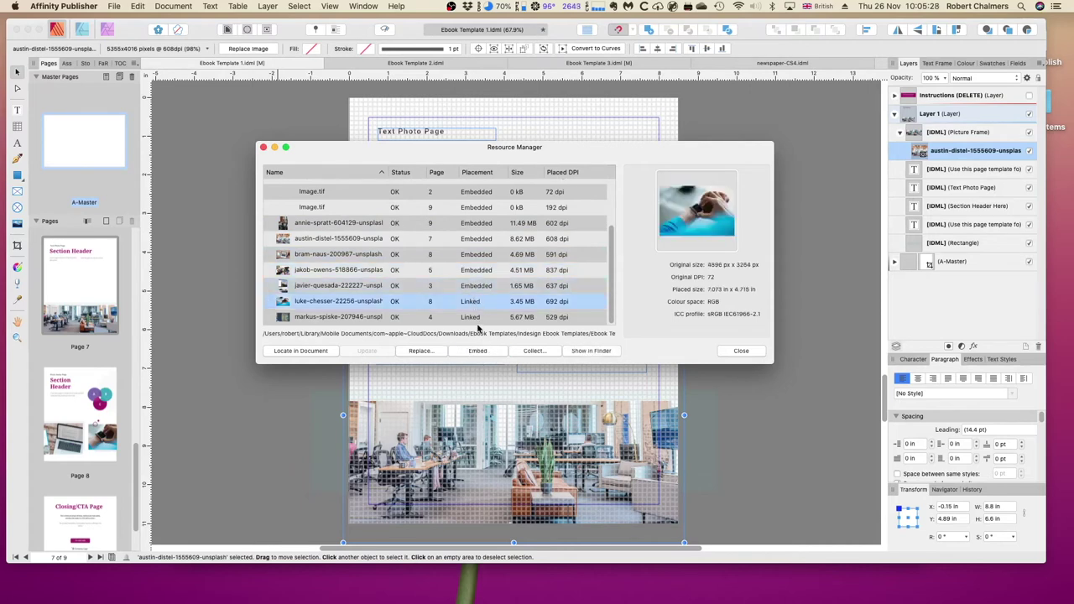
{"action": "left_click", "coordinate": [480, 351]}
{"action": "left_click", "coordinate": [478, 319]}
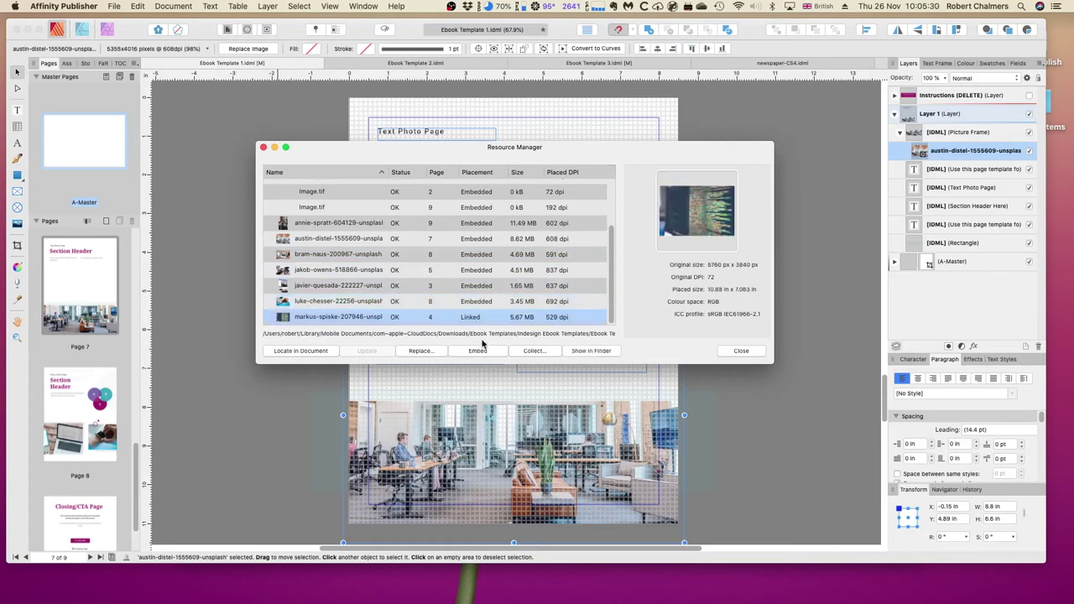
{"action": "left_click", "coordinate": [485, 352]}
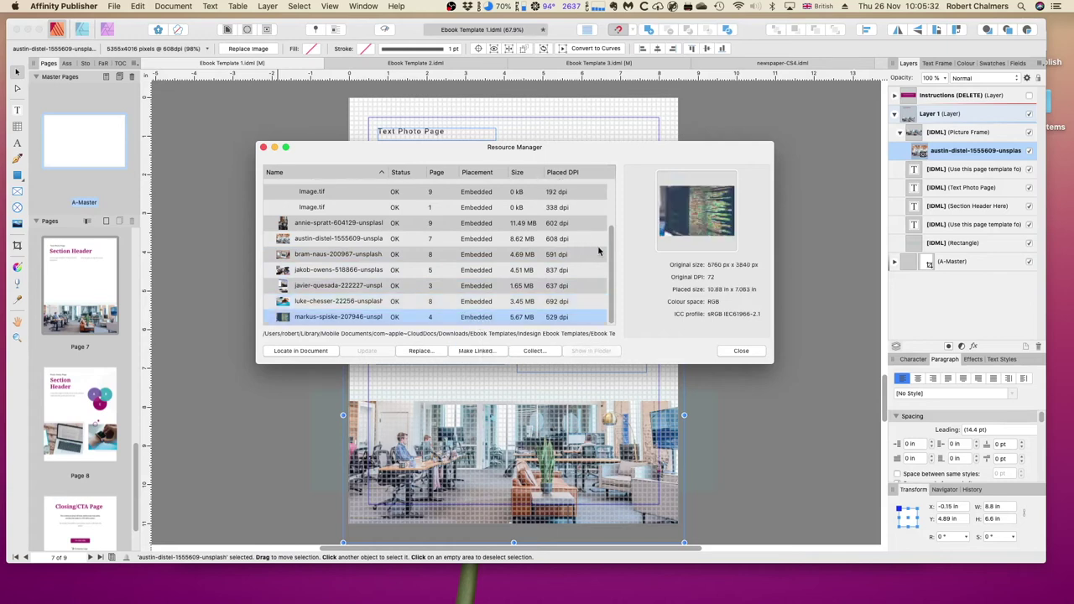
{"action": "scroll", "coordinate": [602, 239], "scroll_direction": "up", "scroll_amount": 5}
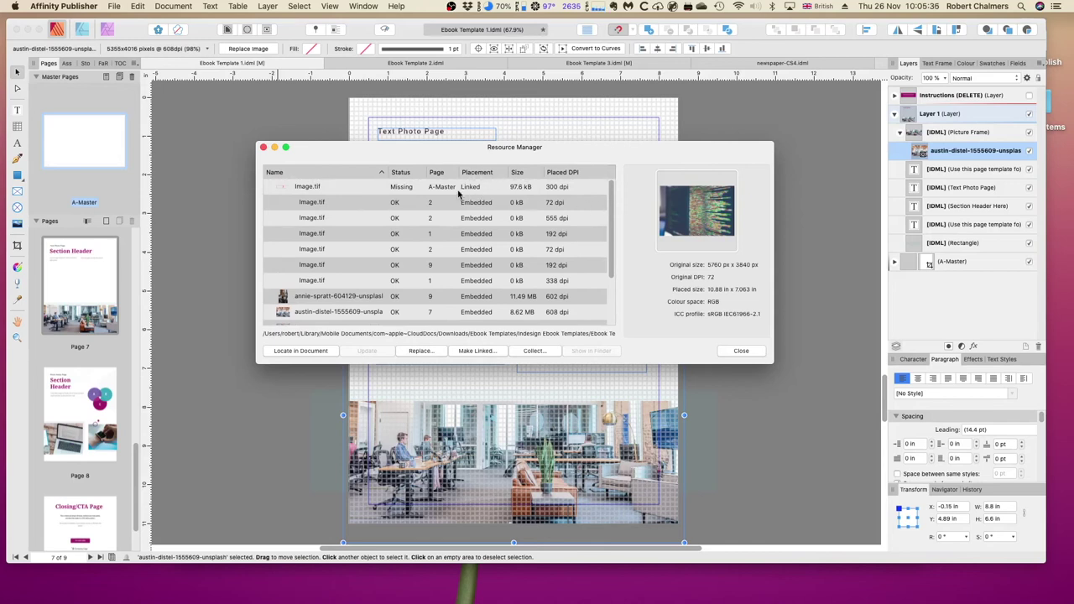
{"action": "left_click", "coordinate": [396, 188]}
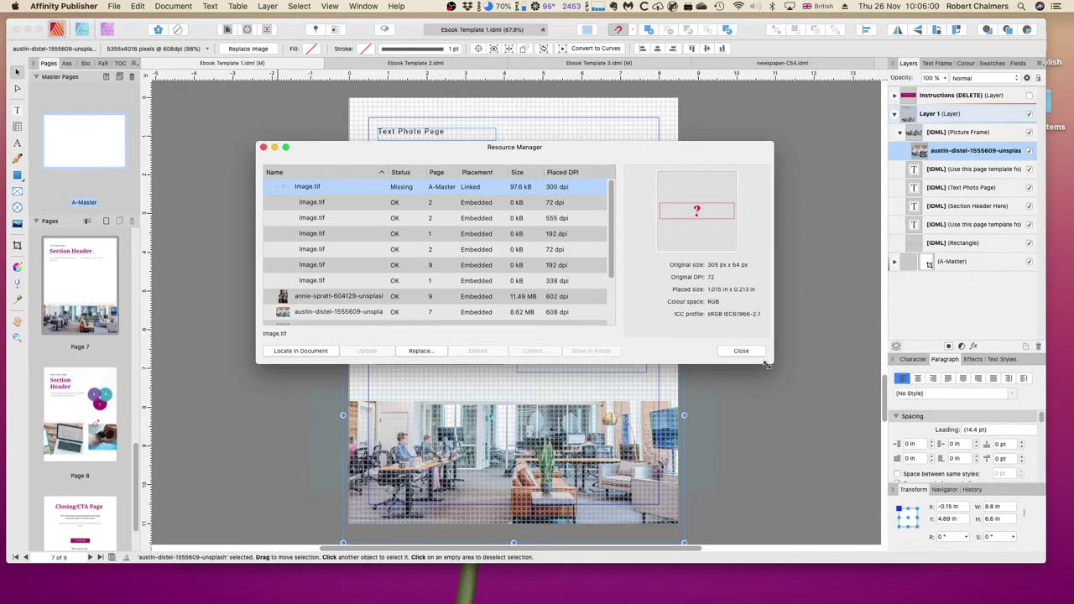
Step: Locate the missing Image.tif on the A-Master page, close Resource Manager, and open Font Manager
{"action": "scroll", "coordinate": [789, 413], "scroll_direction": "down", "scroll_amount": 3}
{"action": "scroll", "coordinate": [791, 416], "scroll_direction": "up", "scroll_amount": 1}
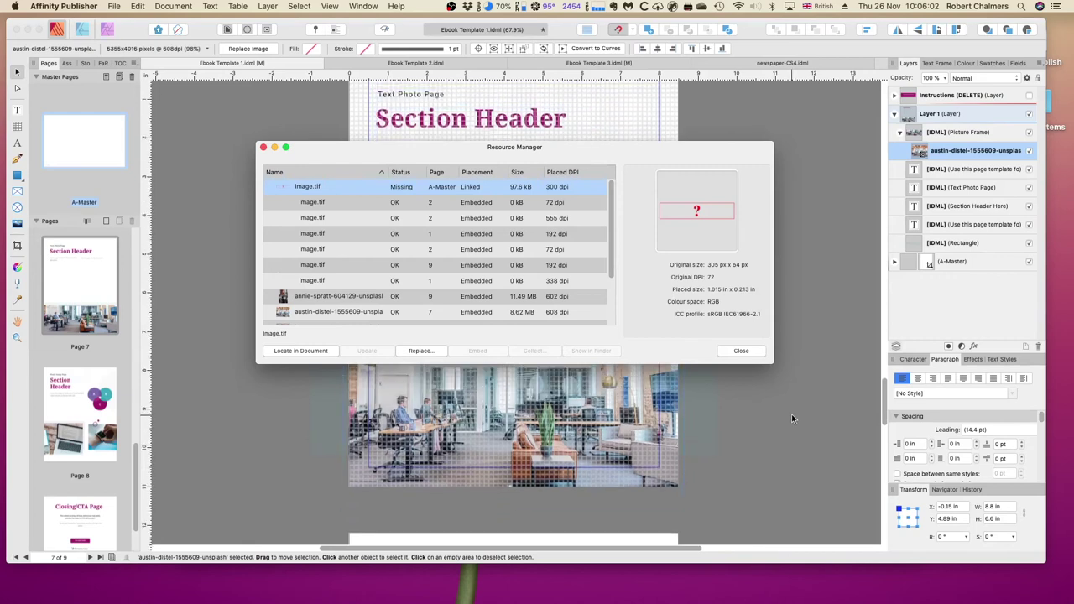
{"action": "left_click", "coordinate": [318, 351]}
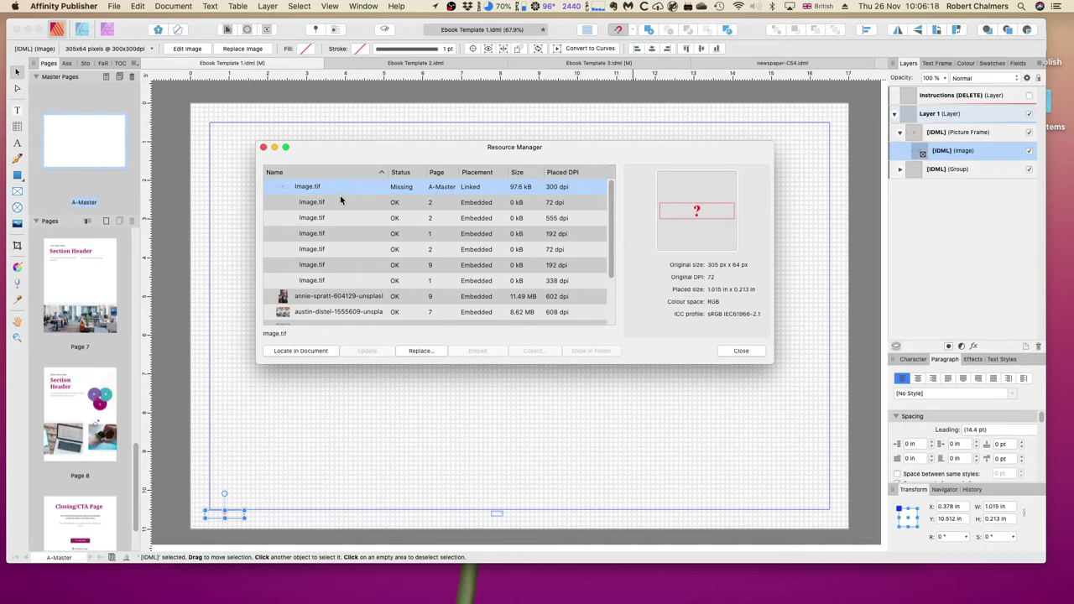
{"action": "scroll", "coordinate": [427, 286], "scroll_direction": "down", "scroll_amount": 3}
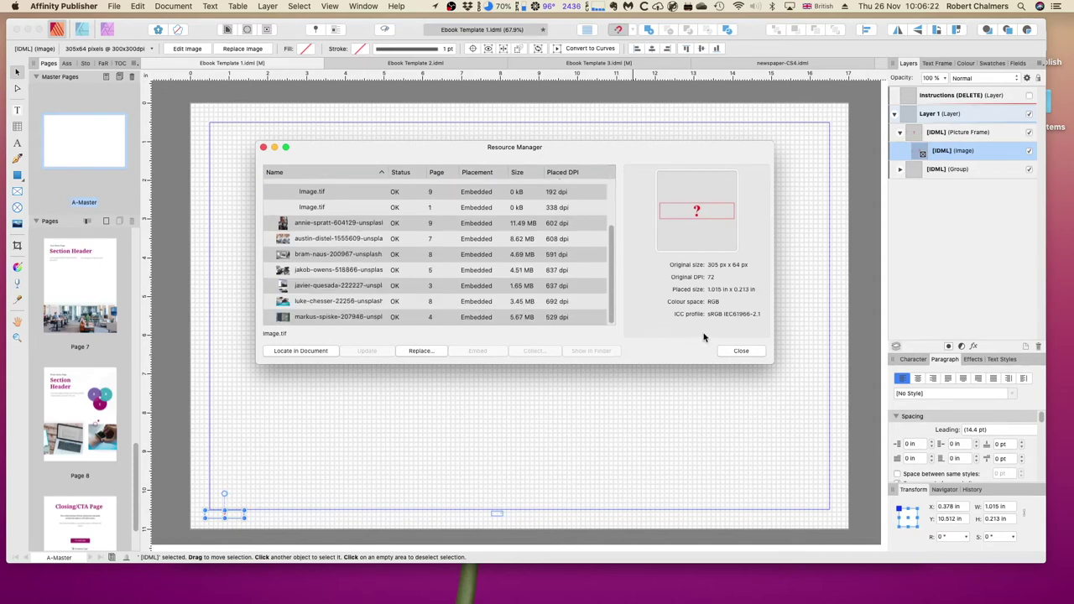
{"action": "left_click", "coordinate": [741, 351]}
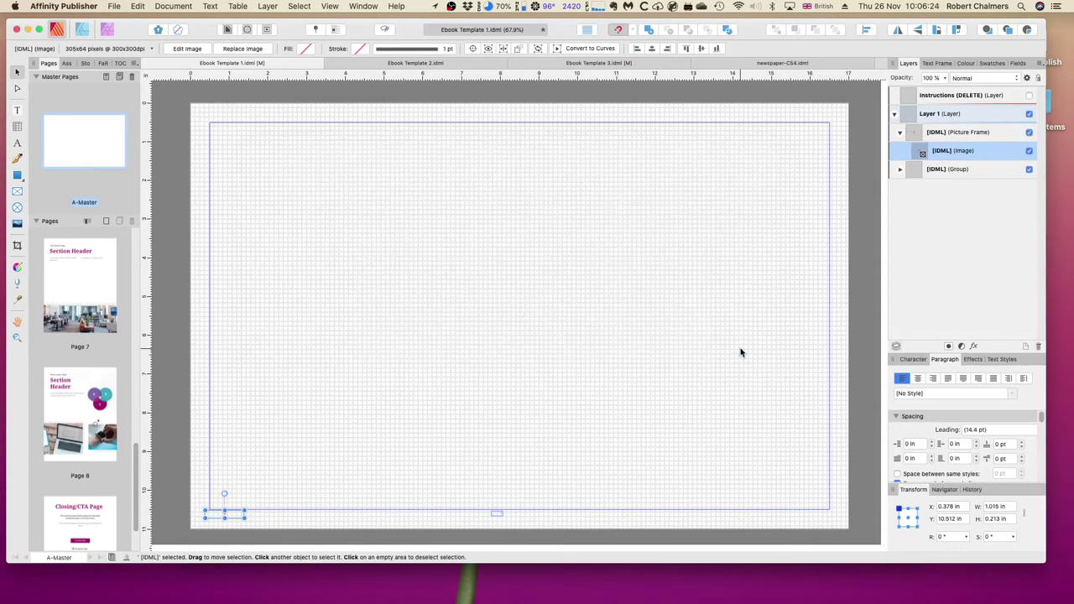
{"action": "left_click", "coordinate": [158, 10]}
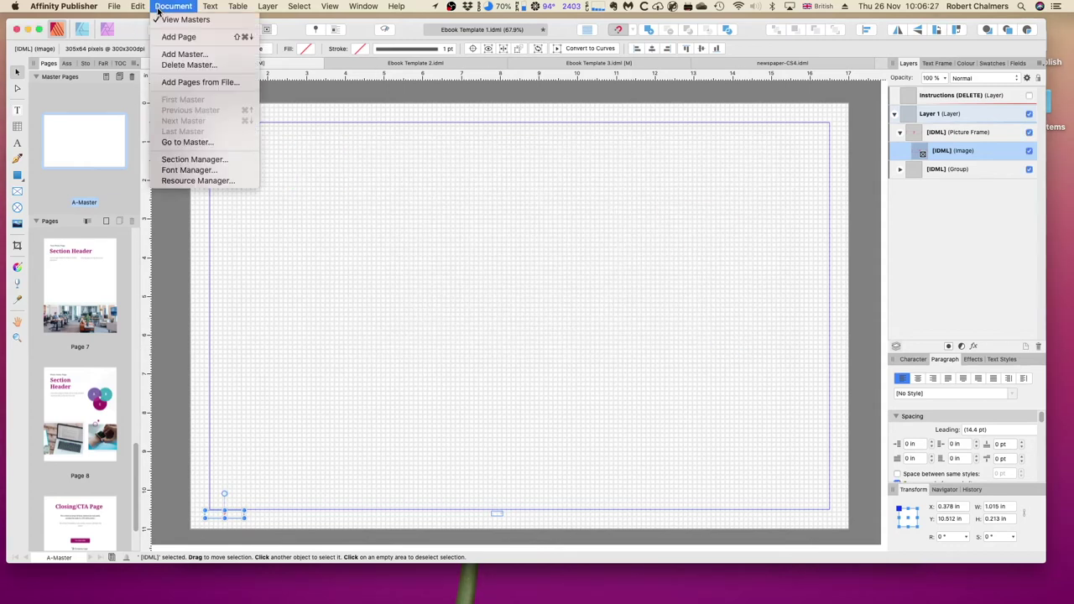
{"action": "left_click", "coordinate": [191, 171]}
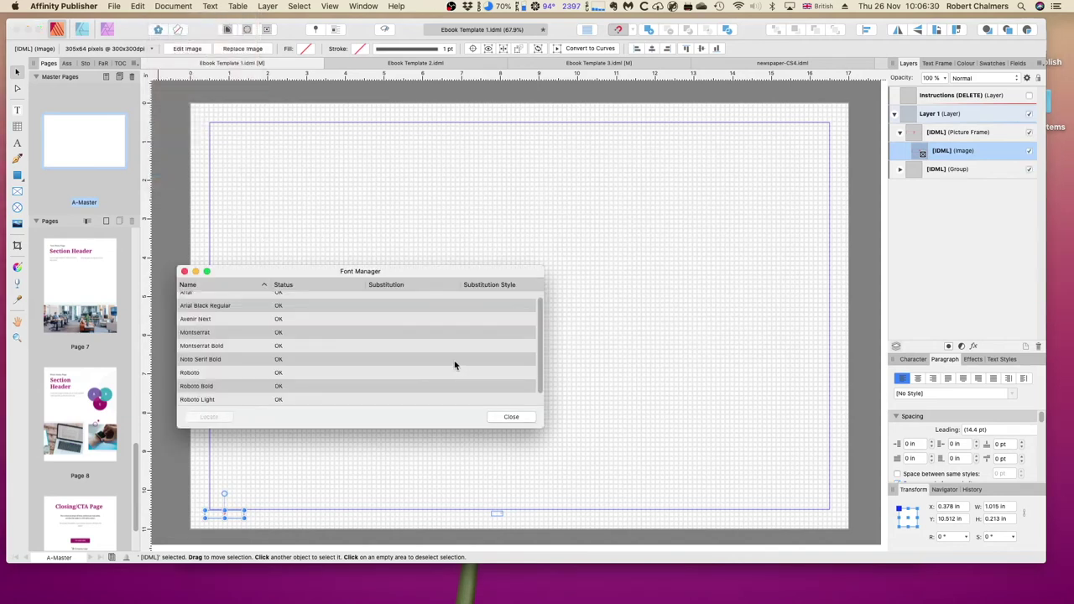
Step: Confirm every Ebook Template 1 font is OK with no substitutions, then close the Font Manager
{"action": "scroll", "coordinate": [541, 366], "scroll_direction": "down", "scroll_amount": 2}
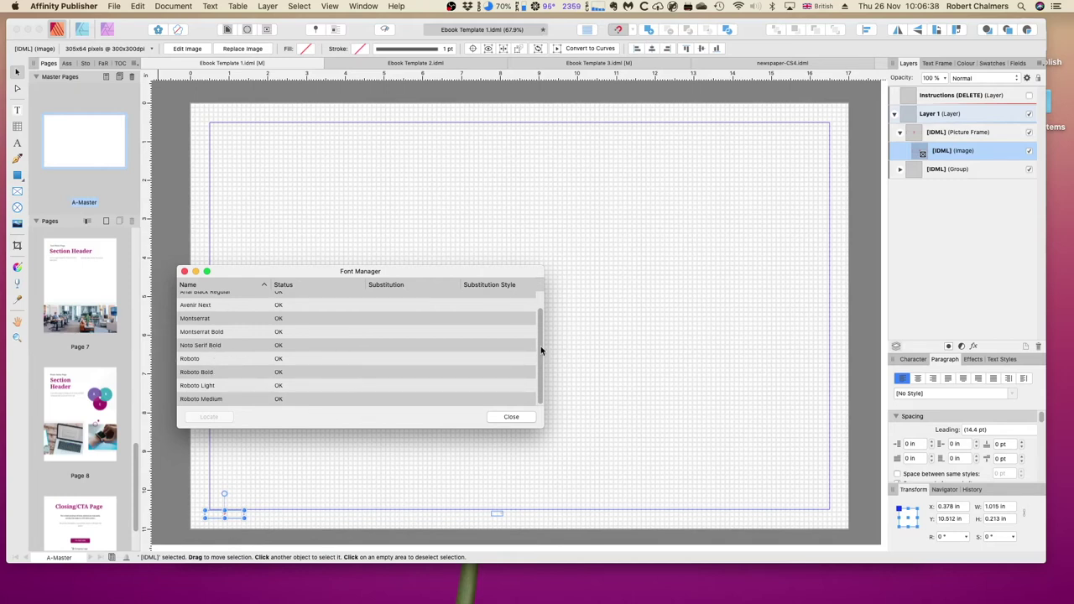
{"action": "left_click_drag", "start_coordinate": [541, 346], "coordinate": [541, 329]}
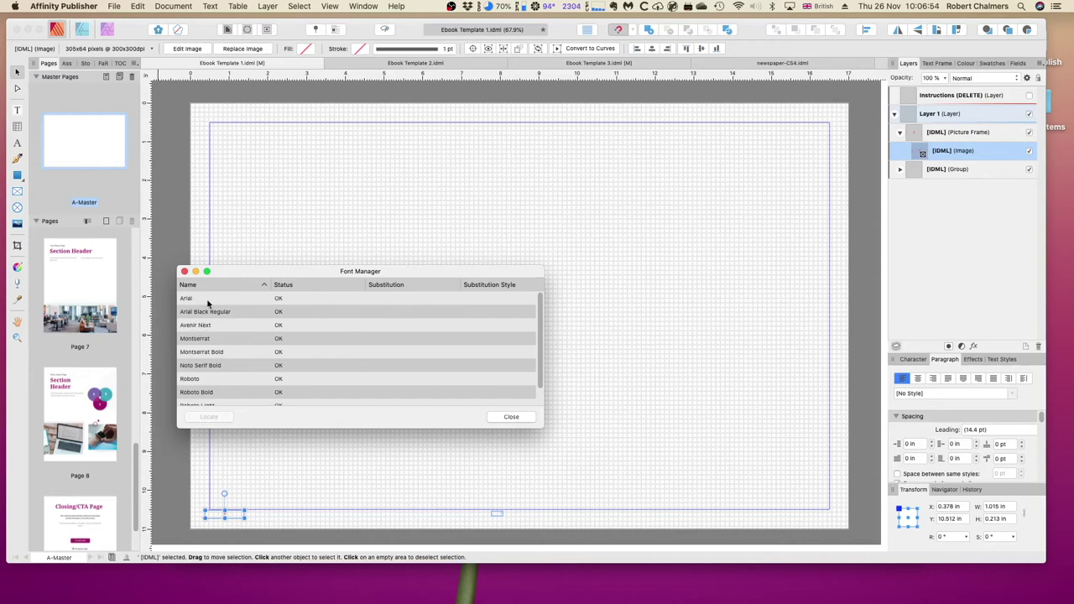
{"action": "left_click", "coordinate": [506, 417]}
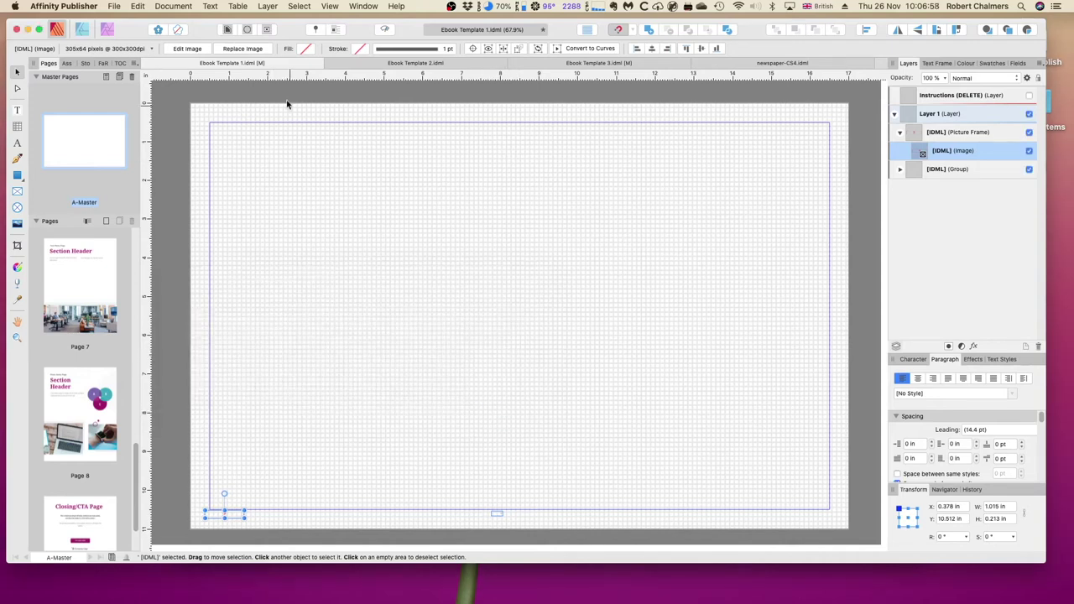
{"action": "left_click", "coordinate": [147, 64]}
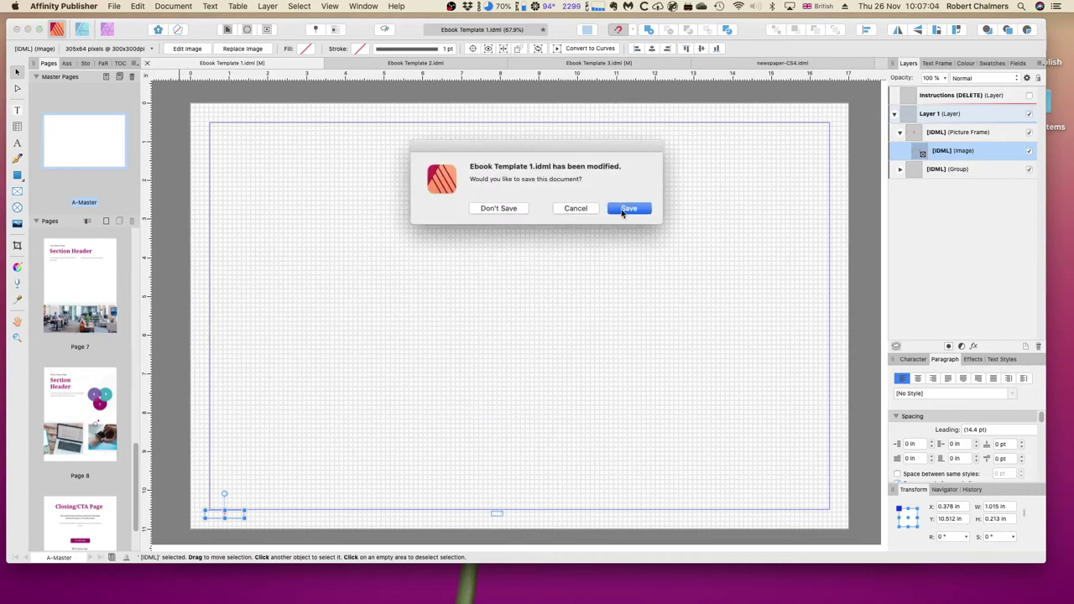
{"action": "left_click", "coordinate": [568, 212]}
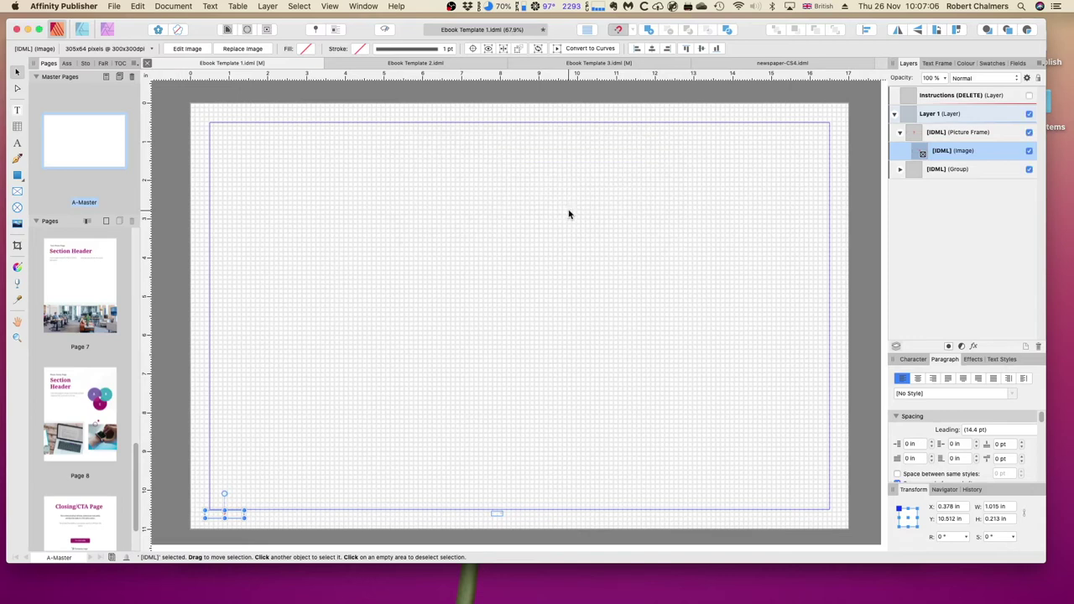
{"action": "mouse_move", "coordinate": [308, 591]}
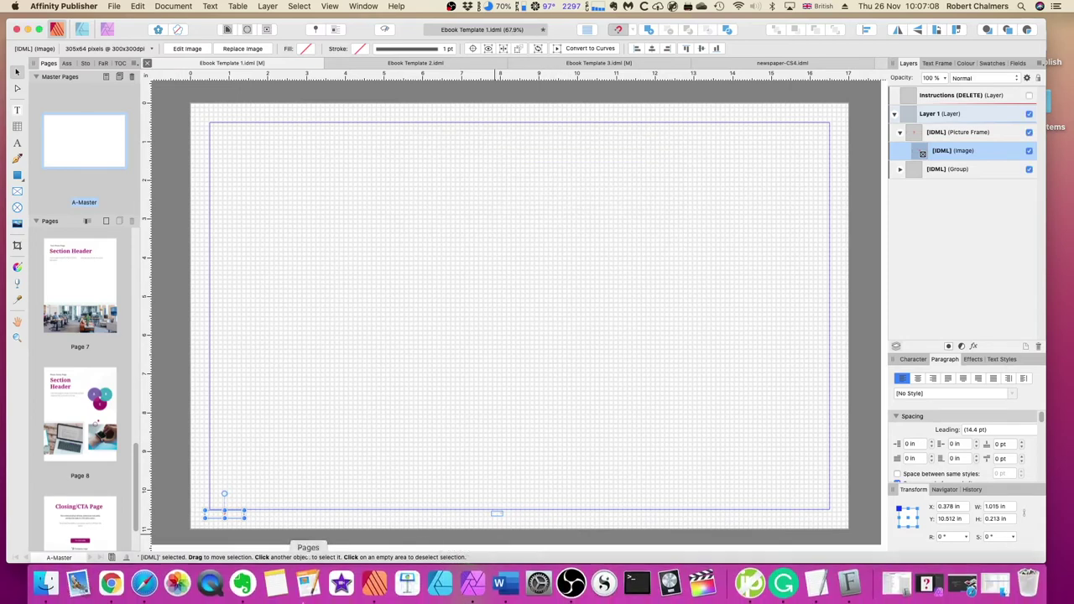
{"action": "left_click", "coordinate": [46, 585]}
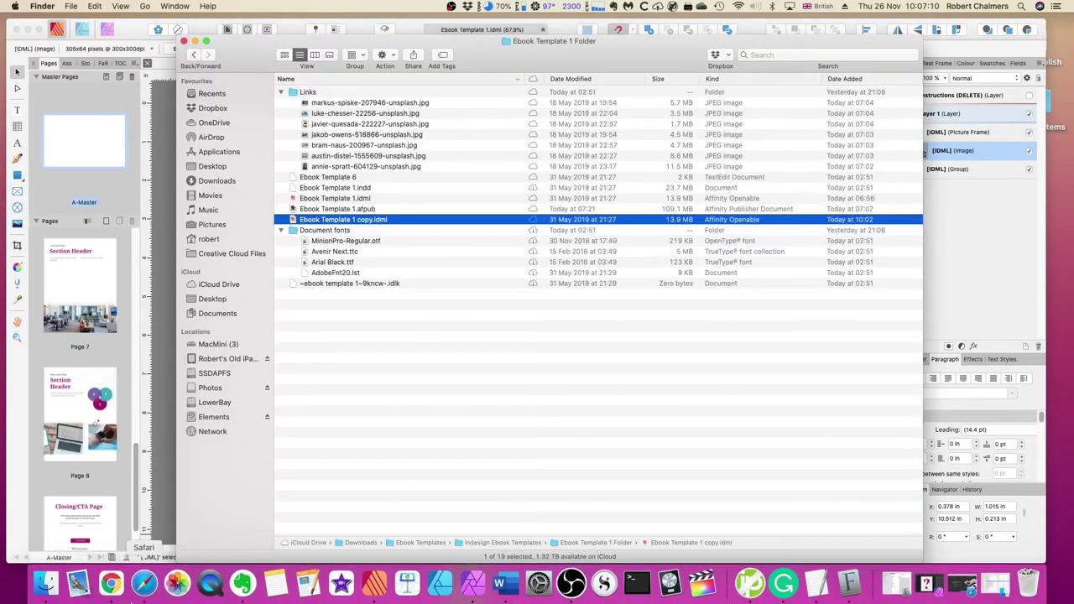
Step: Open Ebook Template 1.afpub from the Ebook Template 1 Folder and show its Page 7
{"action": "left_click", "coordinate": [337, 209]}
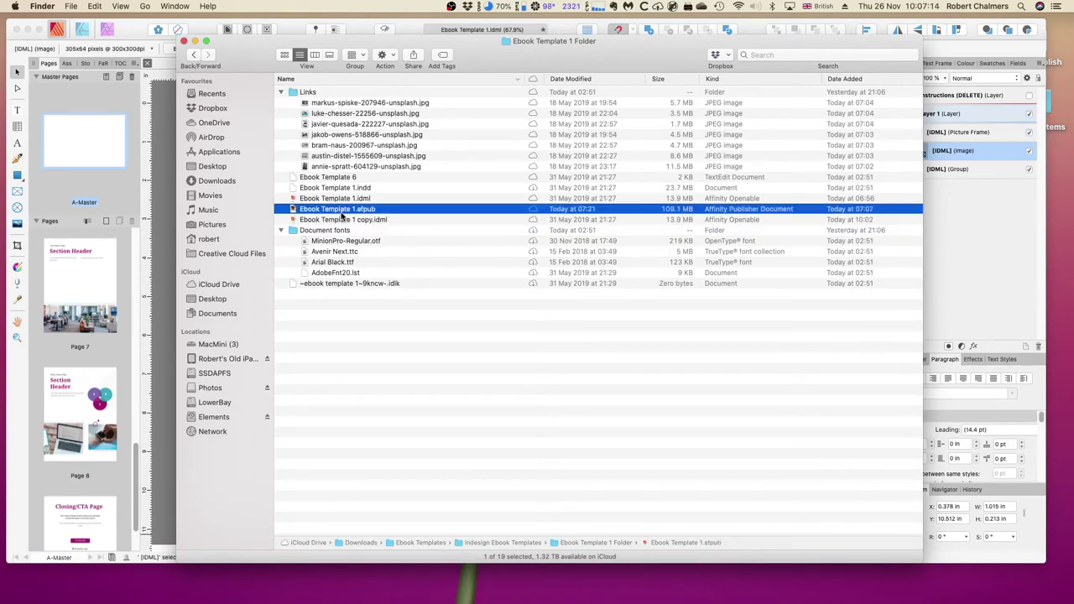
{"action": "left_click", "coordinate": [281, 230]}
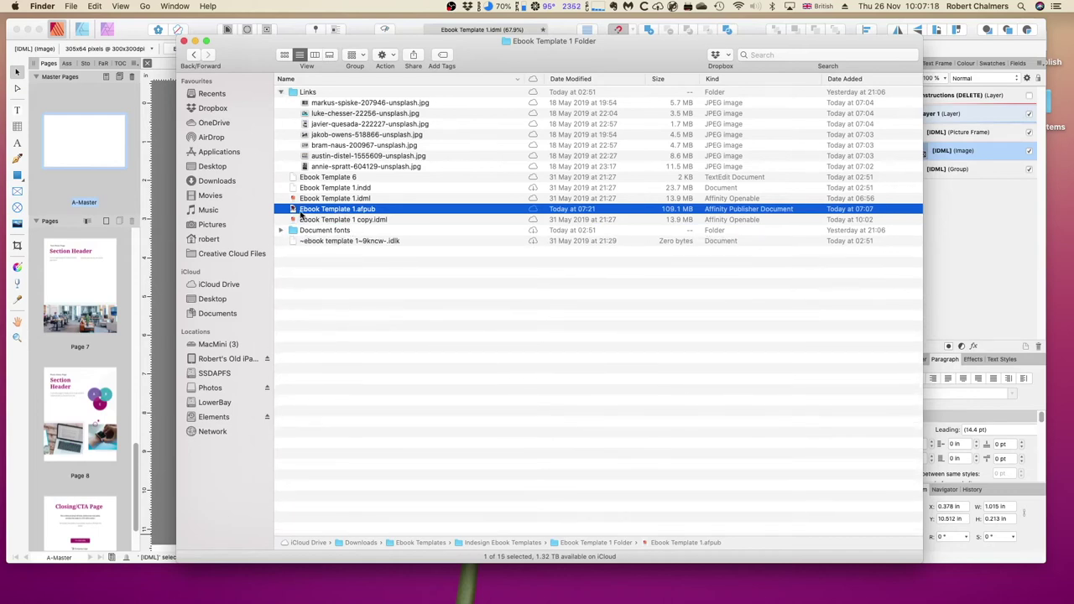
{"action": "double_click", "coordinate": [311, 212]}
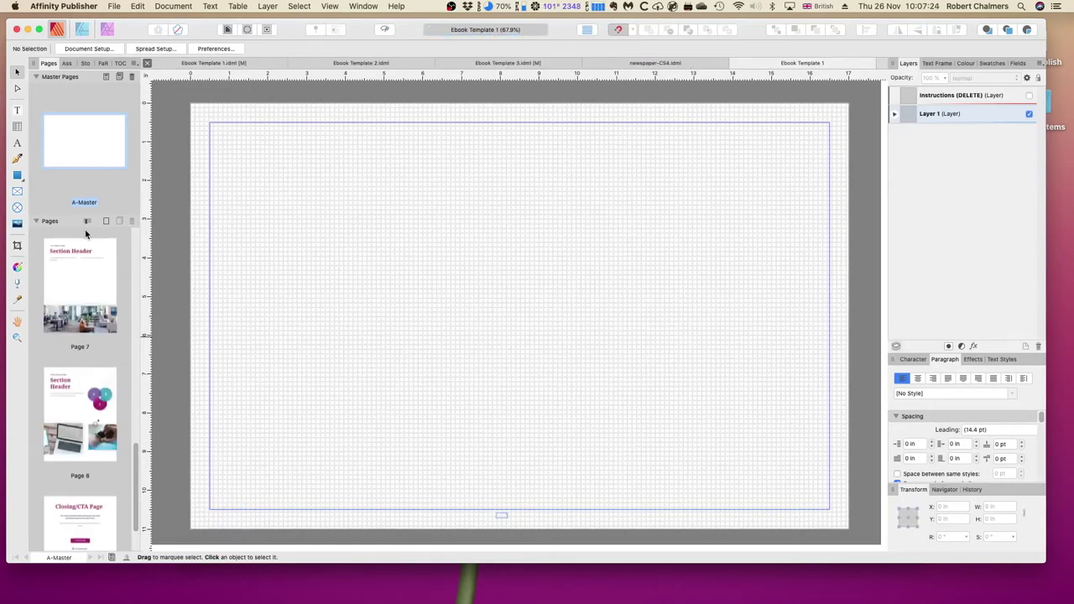
{"action": "left_click", "coordinate": [88, 279]}
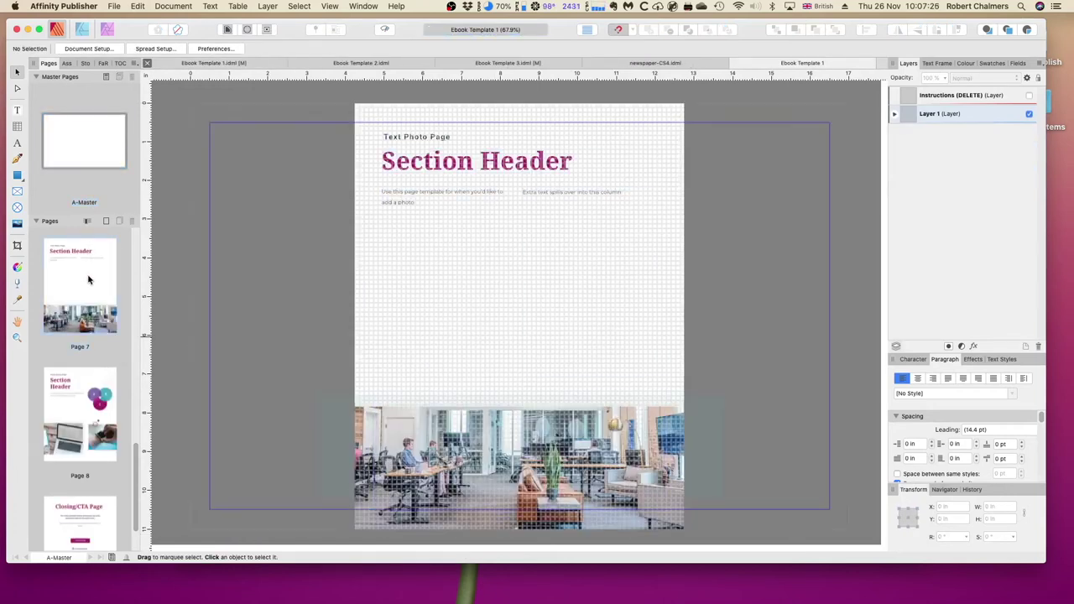
Step: Go to the Creative Ebook cover and select the text frame in the Instructions (DELETE) layer
{"action": "scroll", "coordinate": [99, 278], "scroll_direction": "up", "scroll_amount": 5}
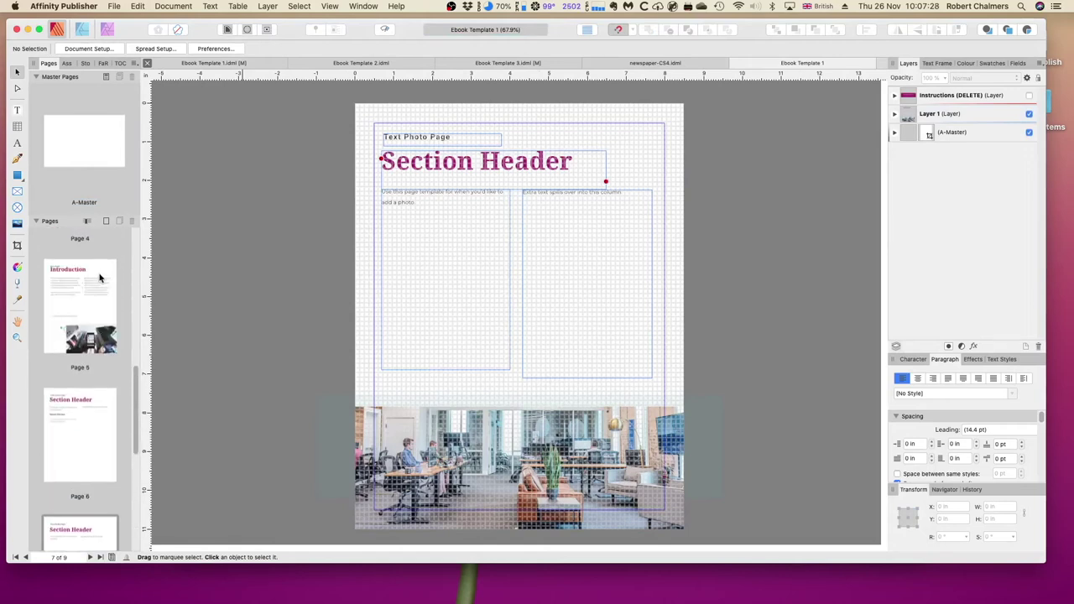
{"action": "scroll", "coordinate": [99, 278], "scroll_direction": "up", "scroll_amount": 4}
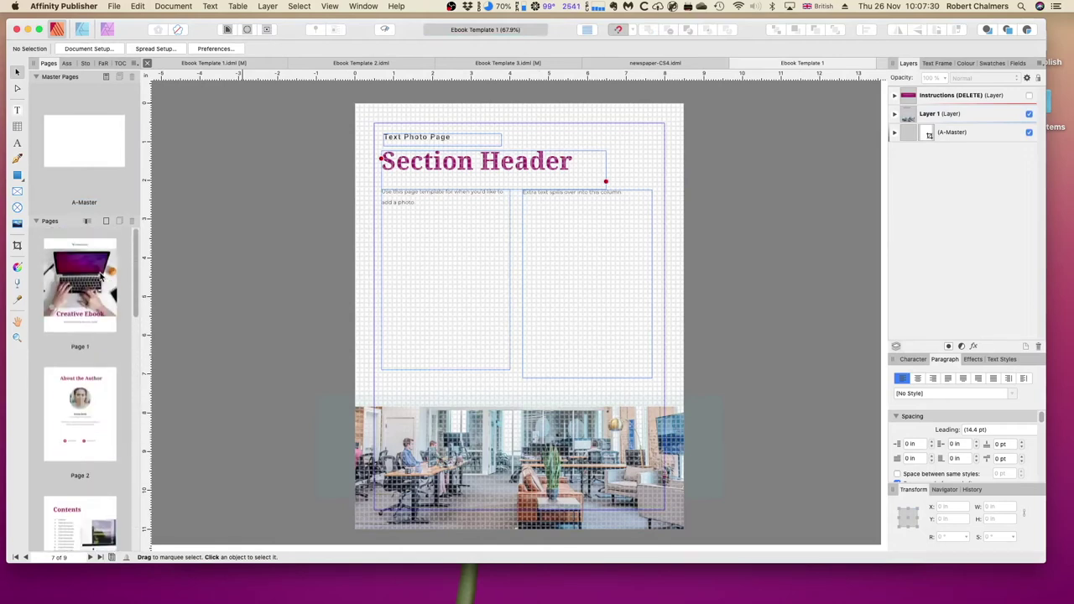
{"action": "double_click", "coordinate": [84, 412]}
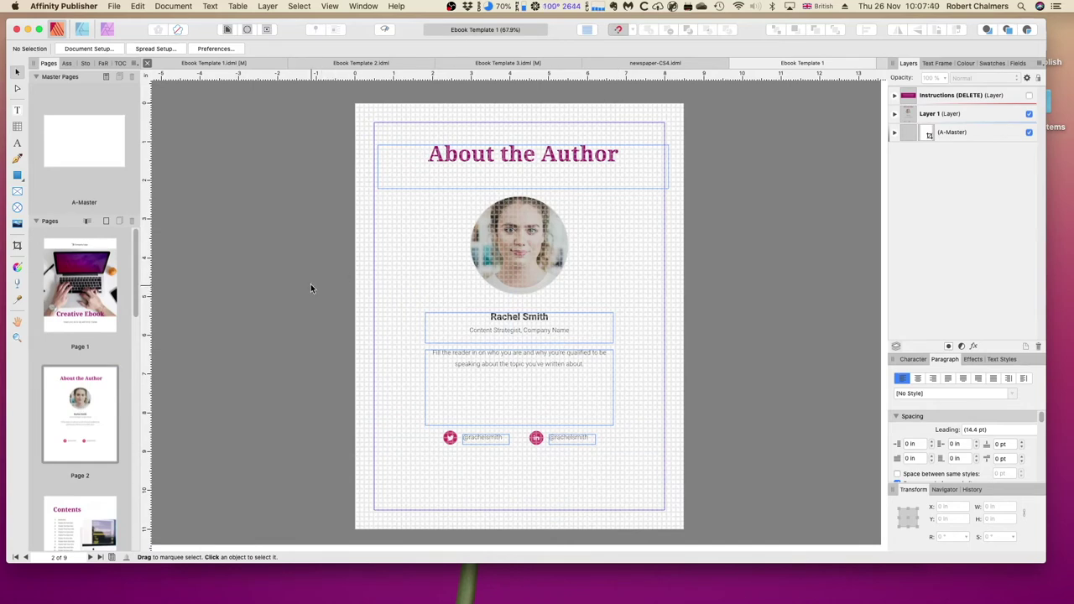
{"action": "left_click", "coordinate": [98, 289]}
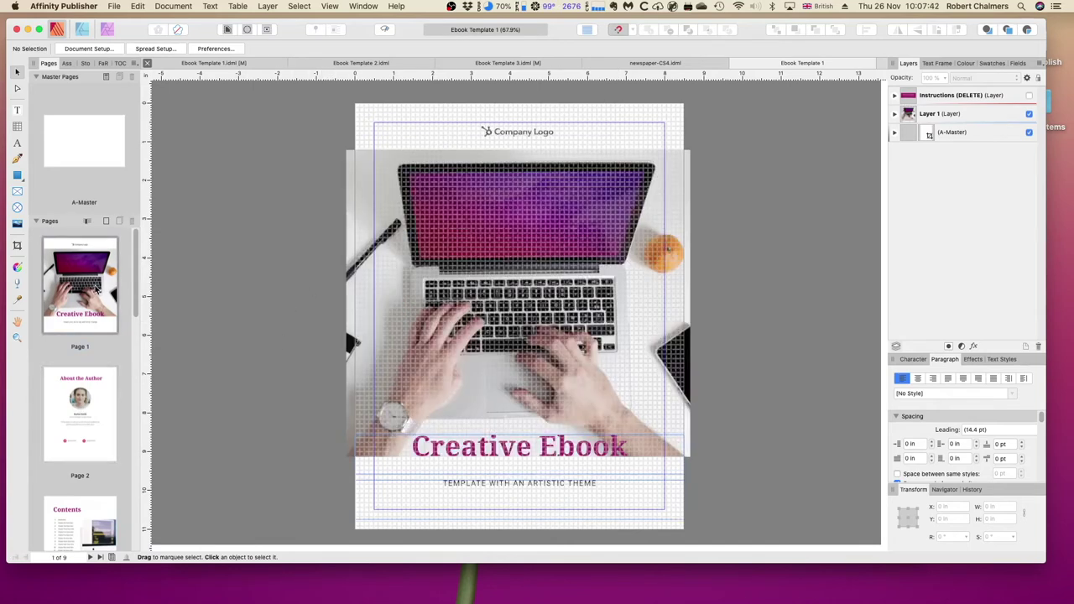
{"action": "left_click", "coordinate": [894, 96]}
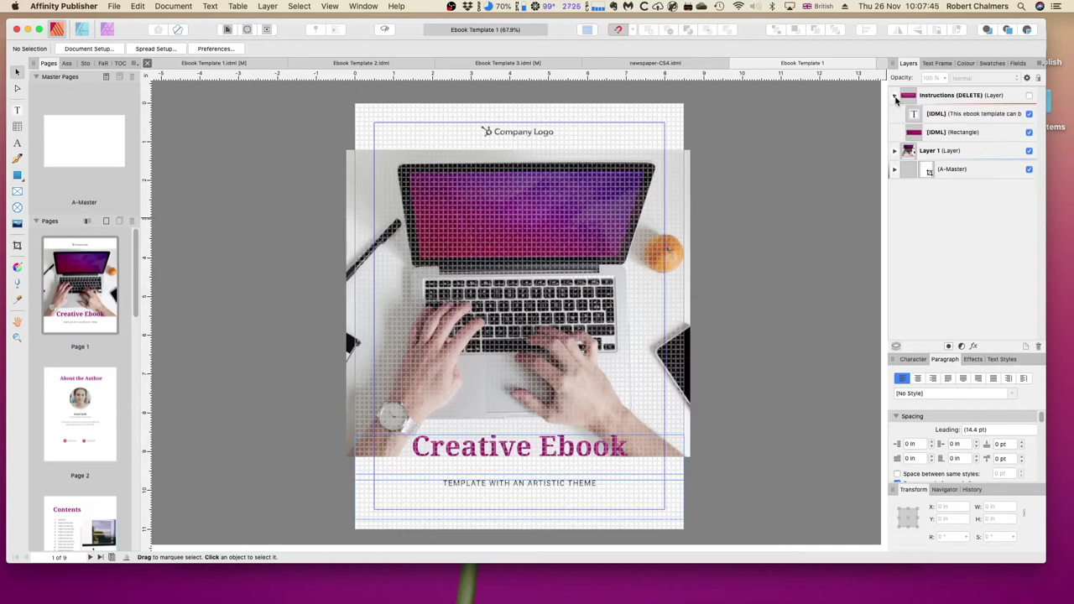
{"action": "left_click", "coordinate": [936, 116]}
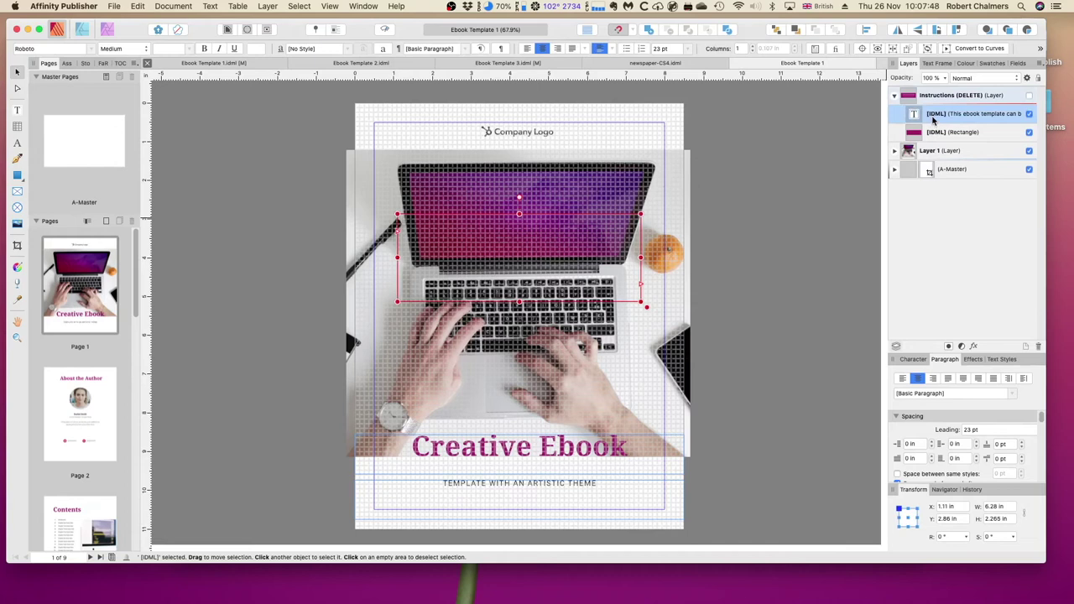
{"action": "double_click", "coordinate": [934, 118]}
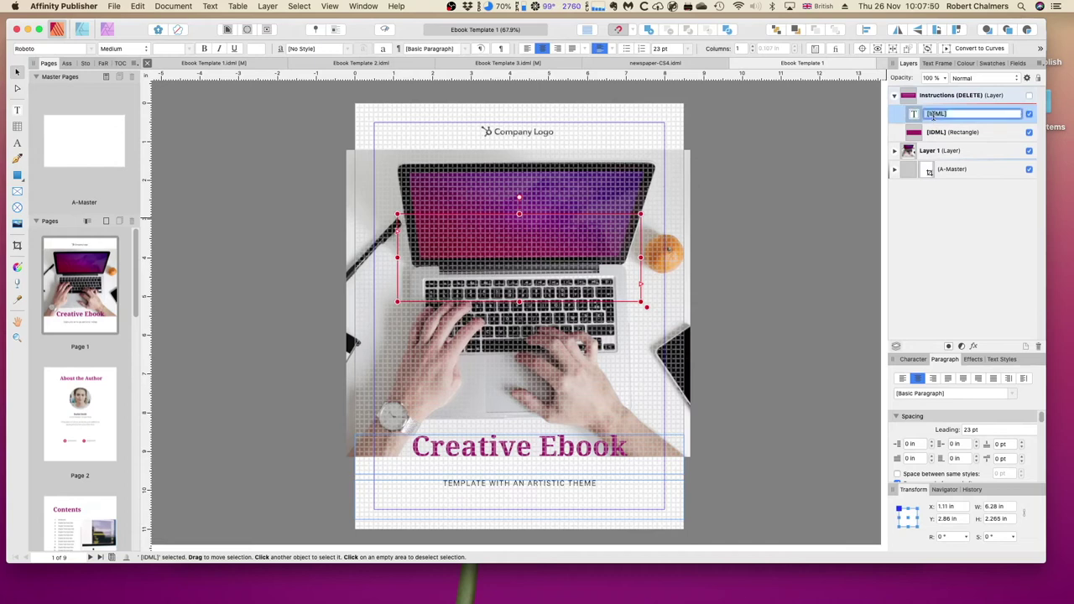
{"action": "key", "text": "BackSpace"}
{"action": "left_click", "coordinate": [942, 134]}
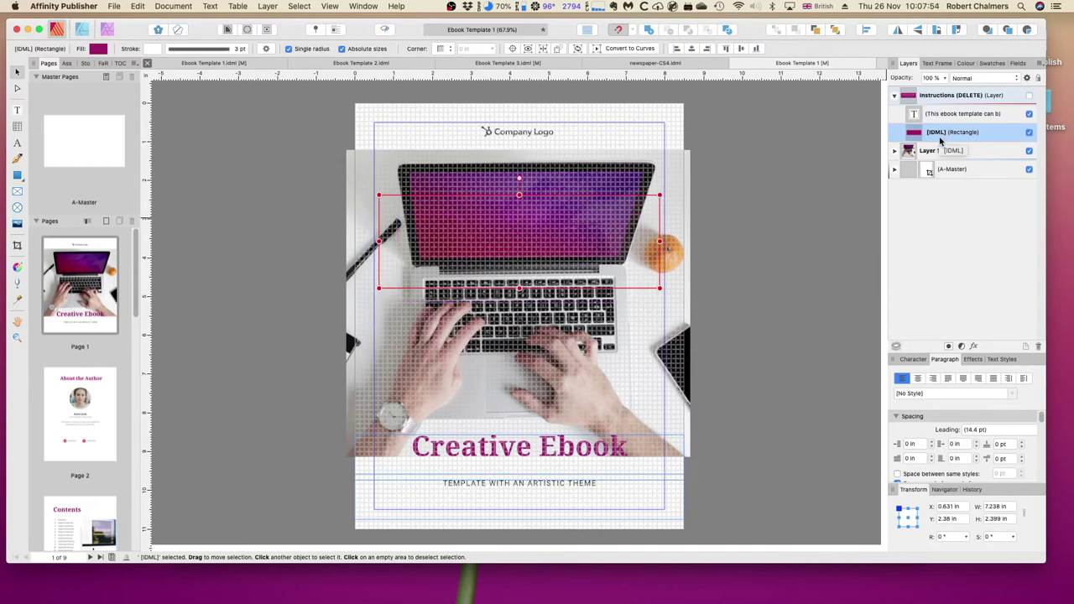
{"action": "double_click", "coordinate": [938, 134]}
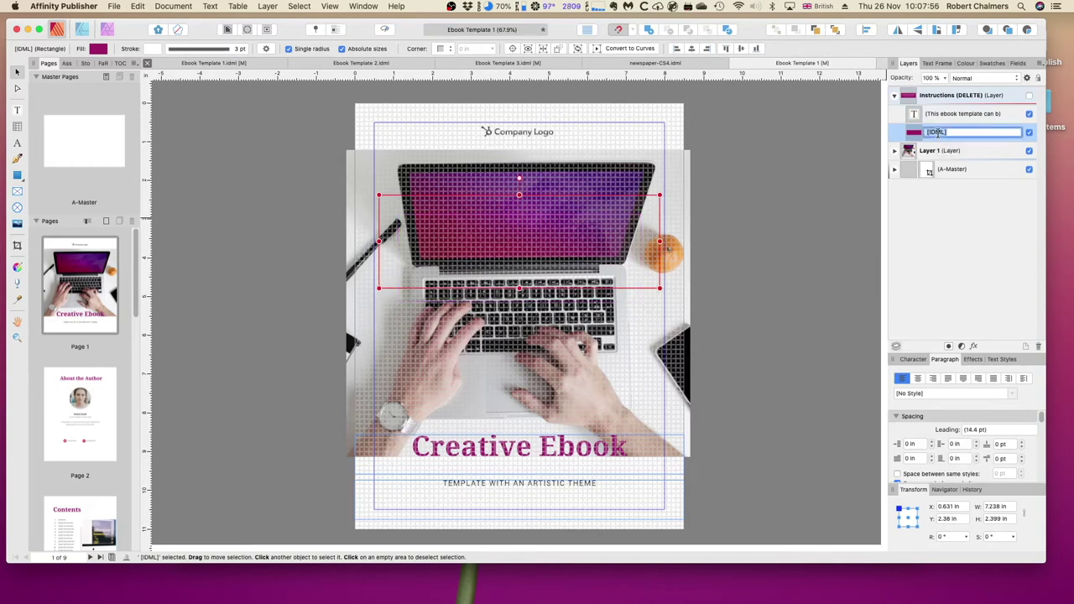
{"action": "key", "text": "BackSpace"}
{"action": "left_click", "coordinate": [895, 153]}
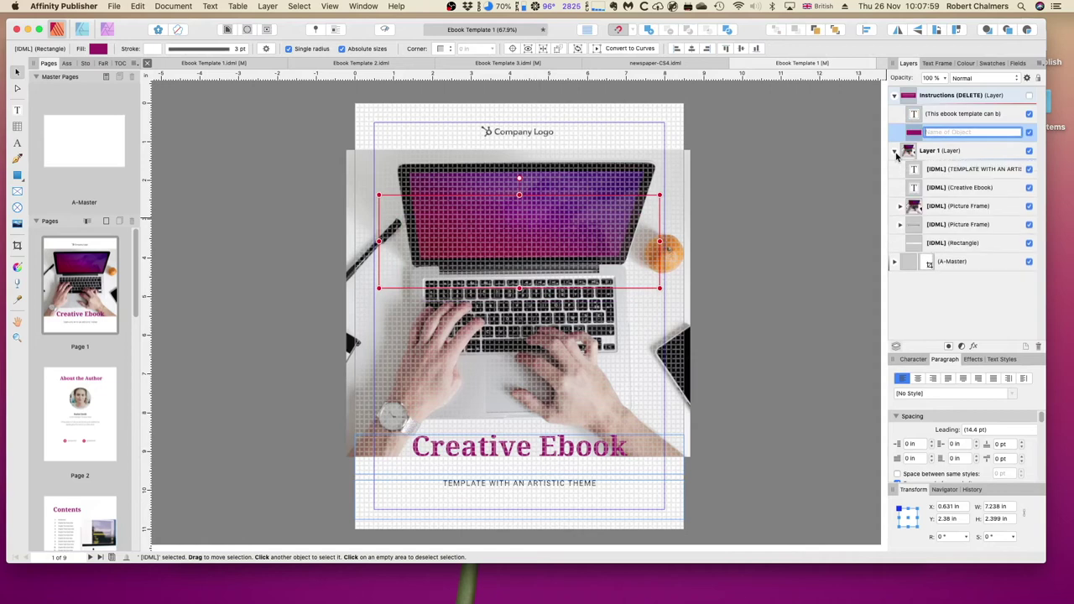
{"action": "left_click", "coordinate": [934, 172]}
{"action": "double_click", "coordinate": [934, 171]}
{"action": "key", "text": "BackSpace"}
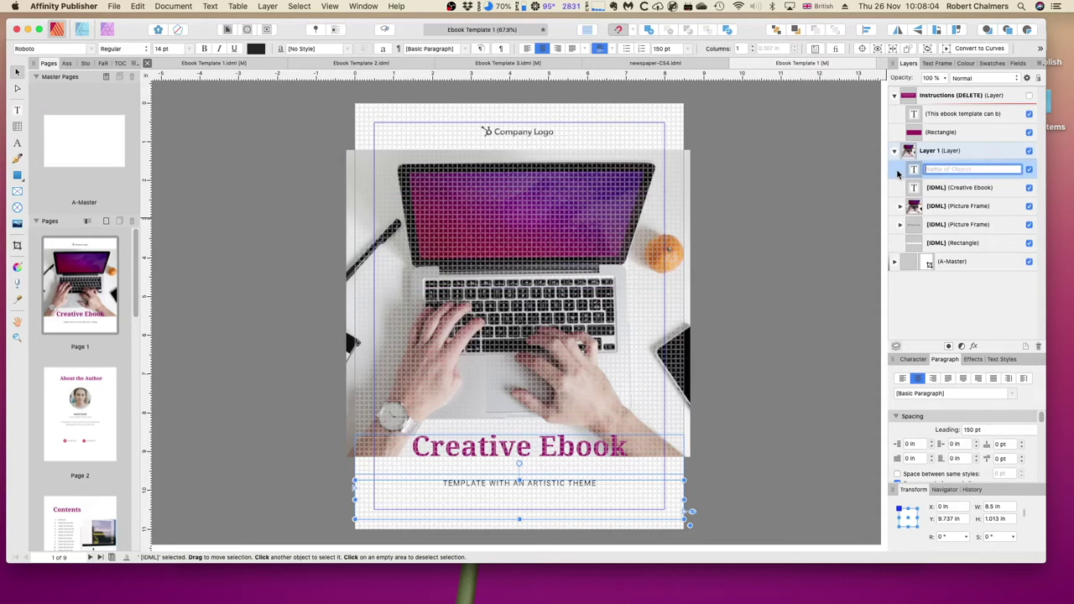
{"action": "left_click", "coordinate": [936, 188]}
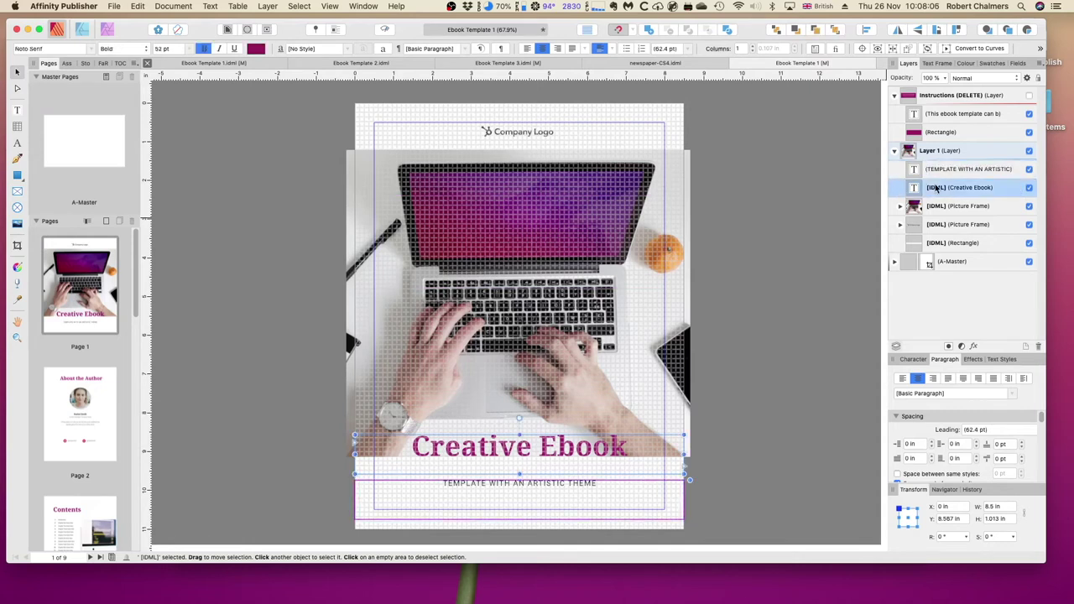
{"action": "double_click", "coordinate": [936, 188]}
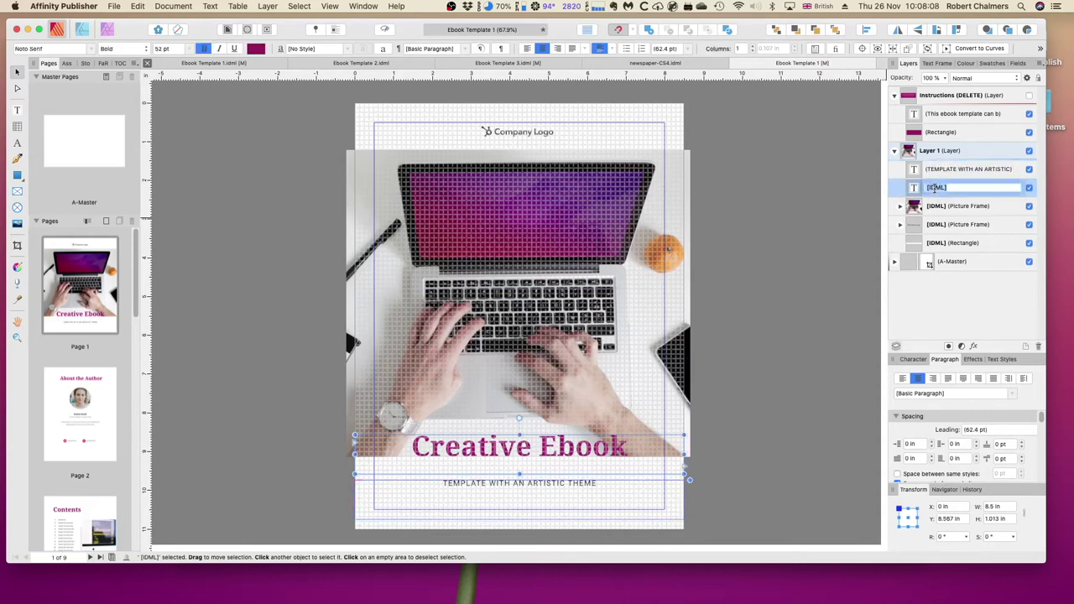
{"action": "key", "text": "BackSpace"}
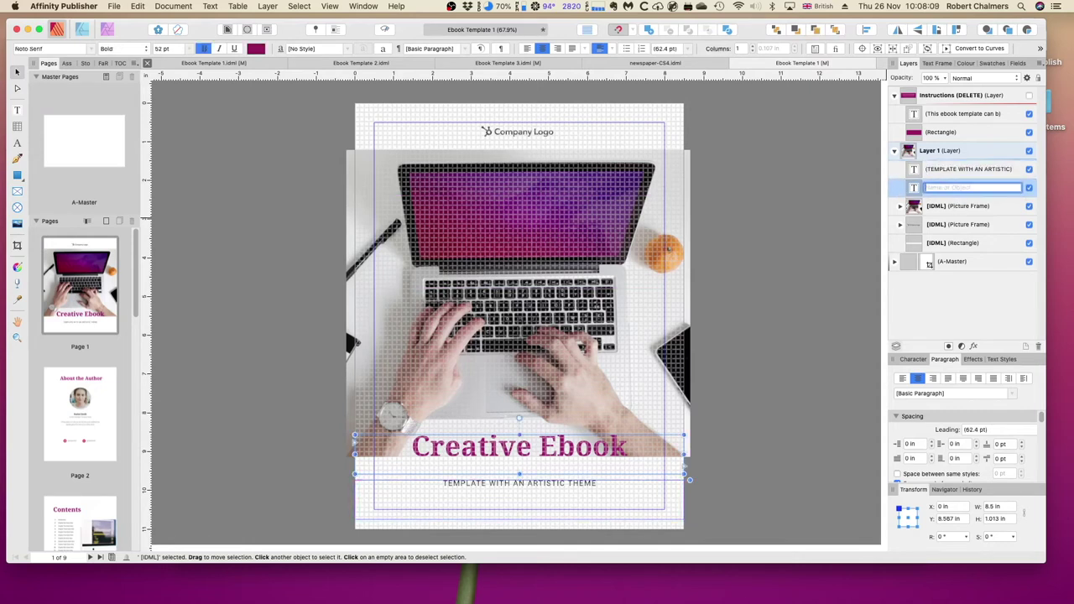
{"action": "left_click", "coordinate": [938, 207]}
{"action": "double_click", "coordinate": [937, 207]}
{"action": "key", "text": "BackSpace"}
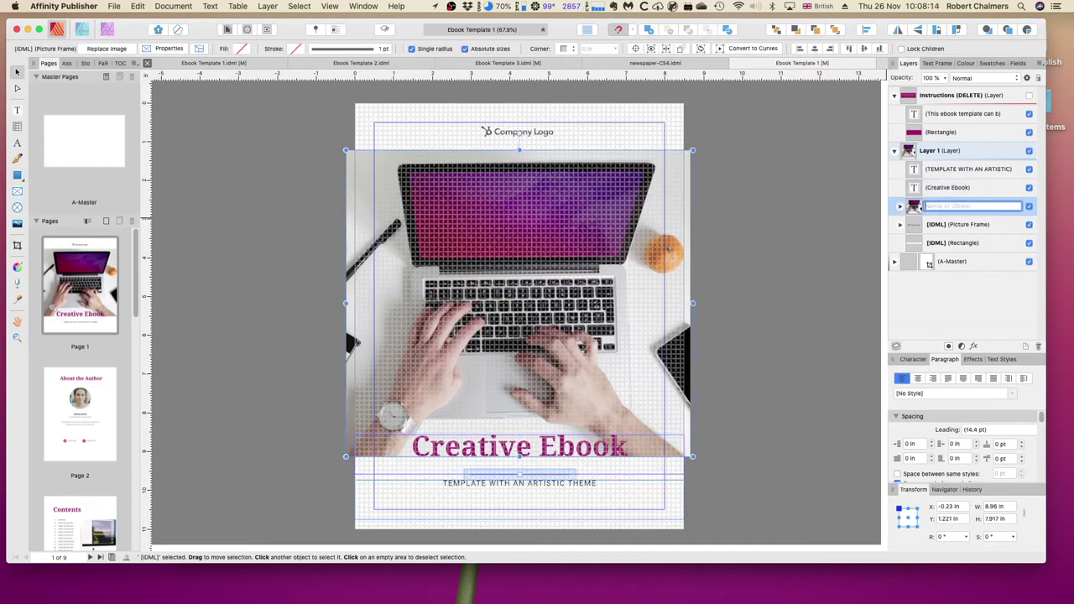
{"action": "left_click", "coordinate": [937, 227]}
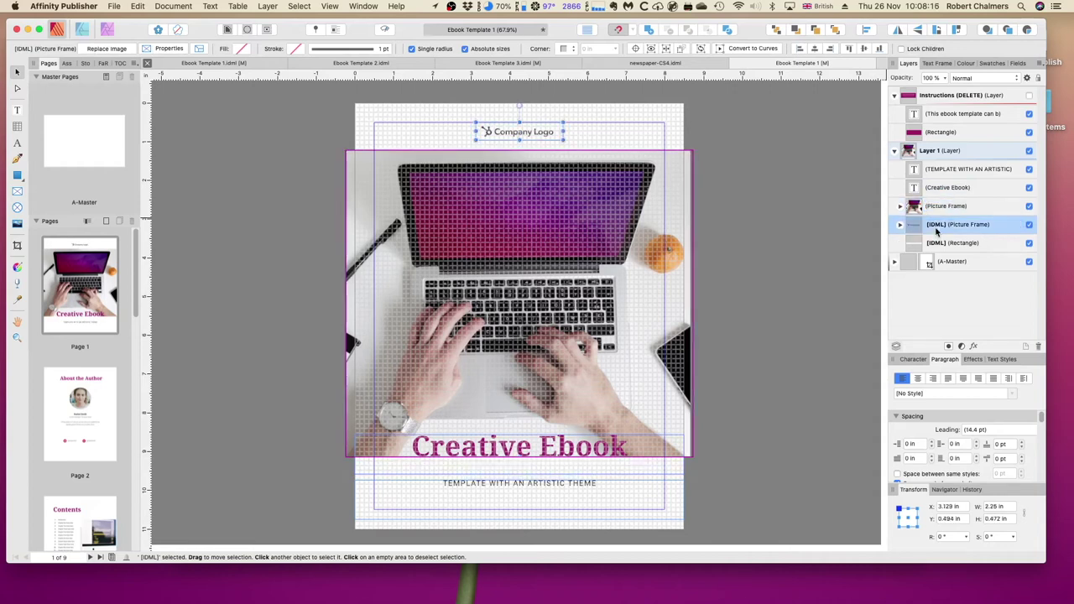
{"action": "double_click", "coordinate": [937, 225]}
{"action": "key", "text": "BackSpace"}
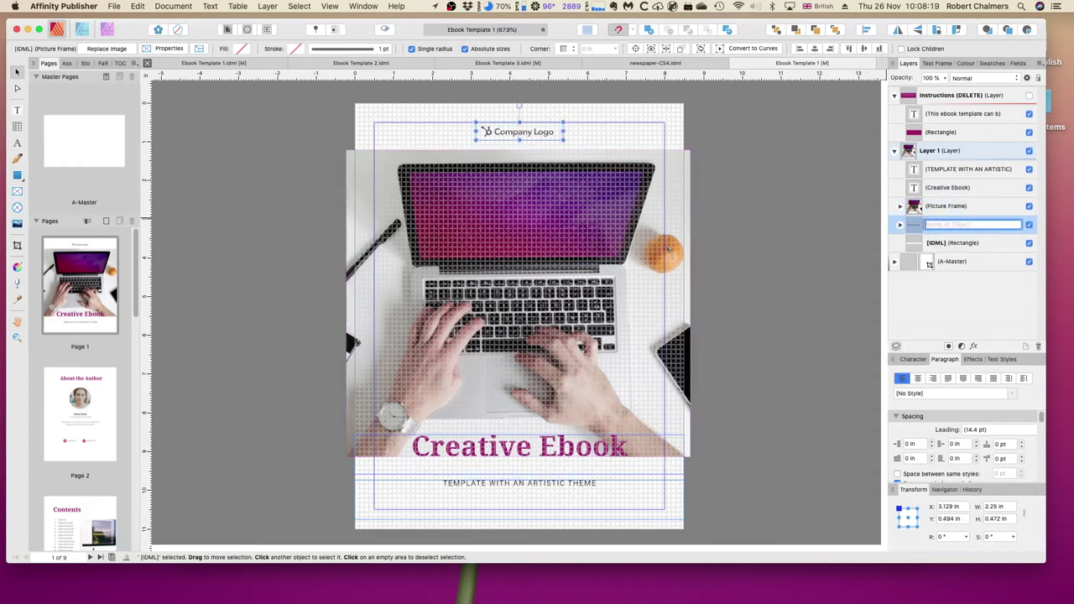
{"action": "left_click", "coordinate": [937, 243]}
{"action": "double_click", "coordinate": [937, 244]}
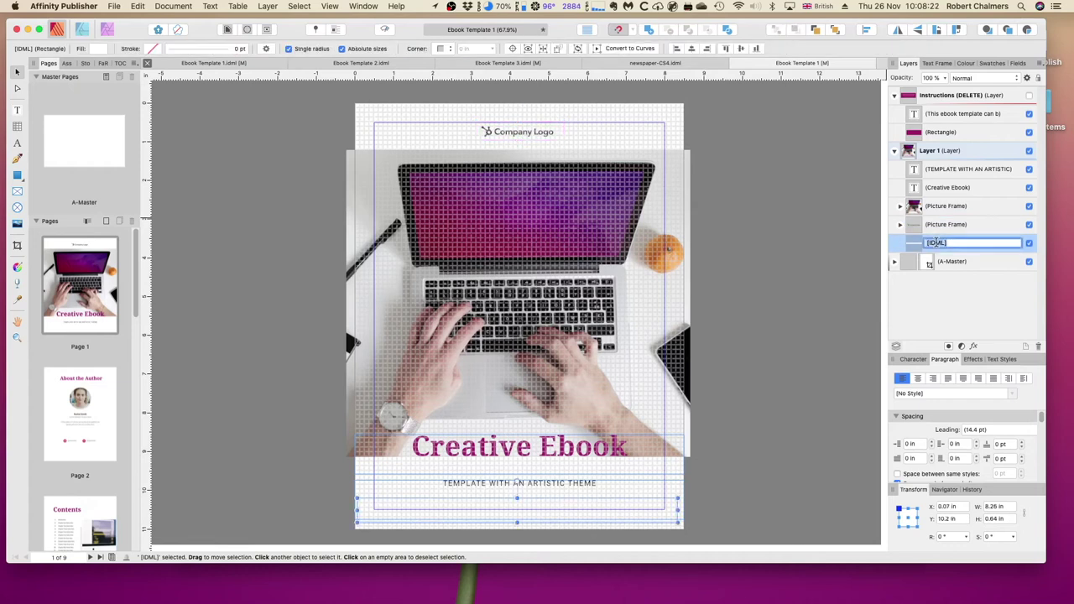
{"action": "key", "text": "BackSpace"}
{"action": "left_click", "coordinate": [927, 223]}
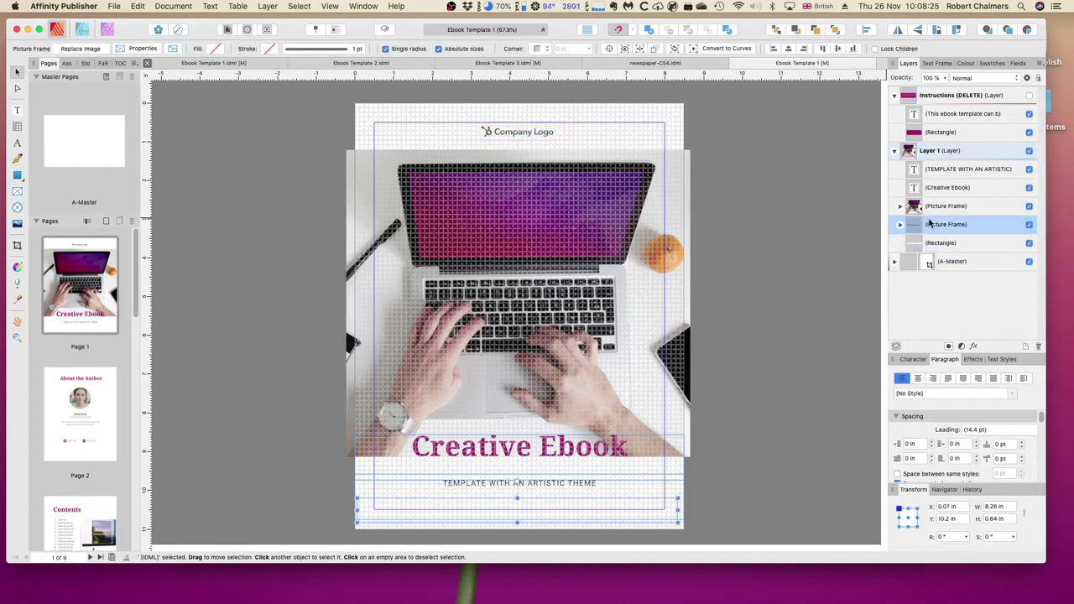
{"action": "left_click", "coordinate": [895, 263]}
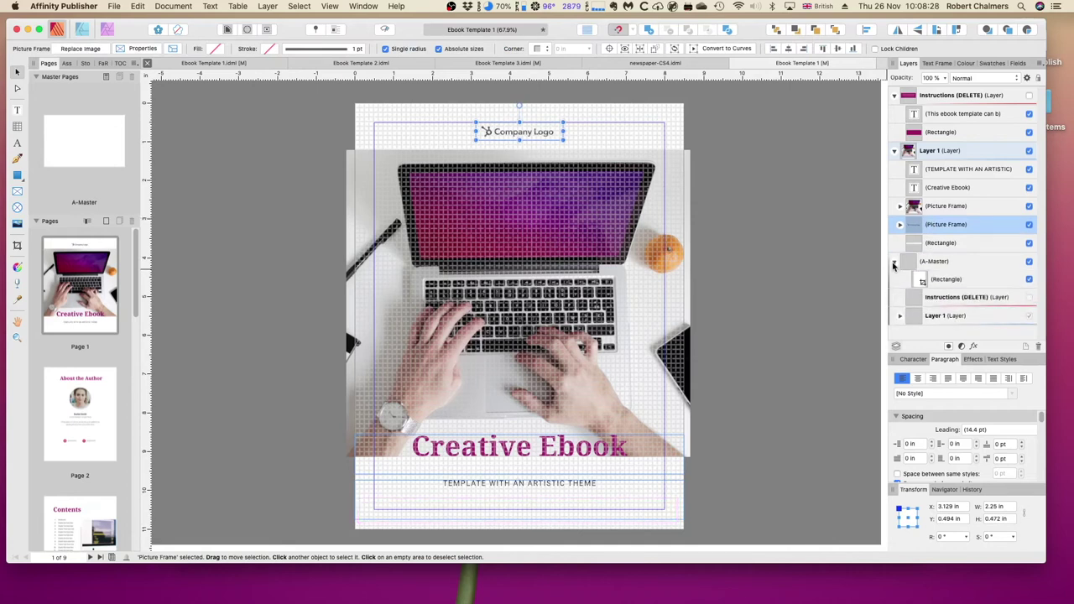
{"action": "left_click", "coordinate": [900, 317]}
{"action": "scroll", "coordinate": [986, 329], "scroll_direction": "down", "scroll_amount": 1}
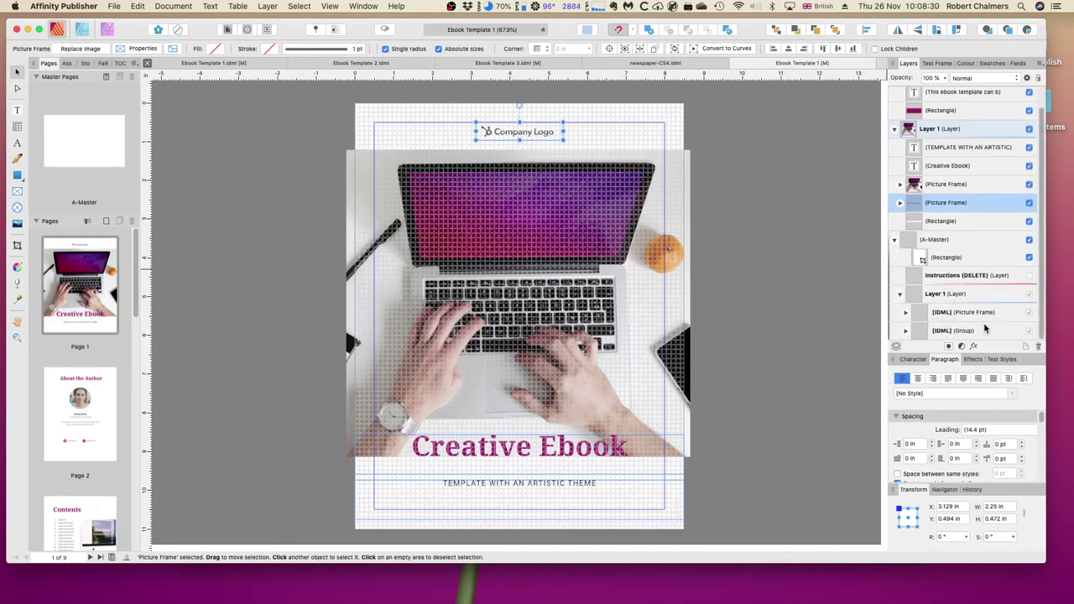
{"action": "left_click", "coordinate": [941, 313]}
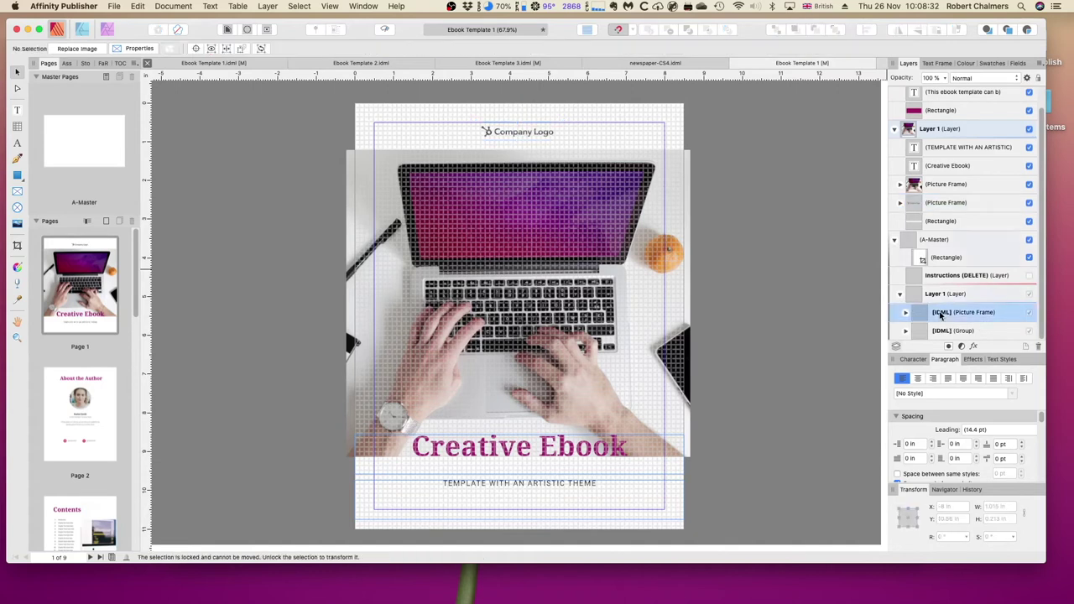
{"action": "double_click", "coordinate": [940, 313]}
{"action": "key", "text": "BackSpace"}
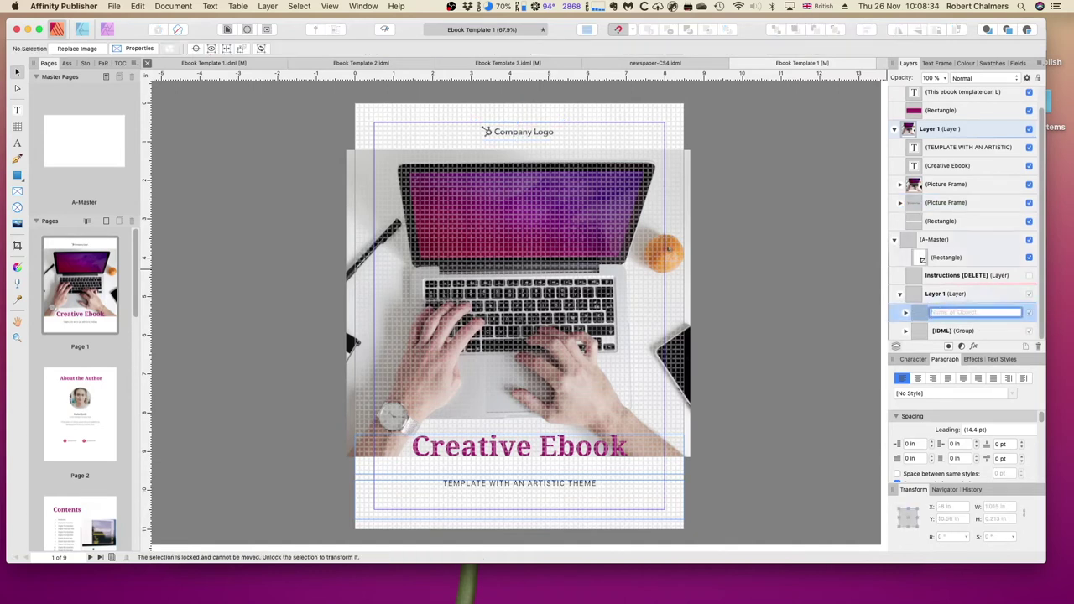
{"action": "left_click", "coordinate": [943, 332]}
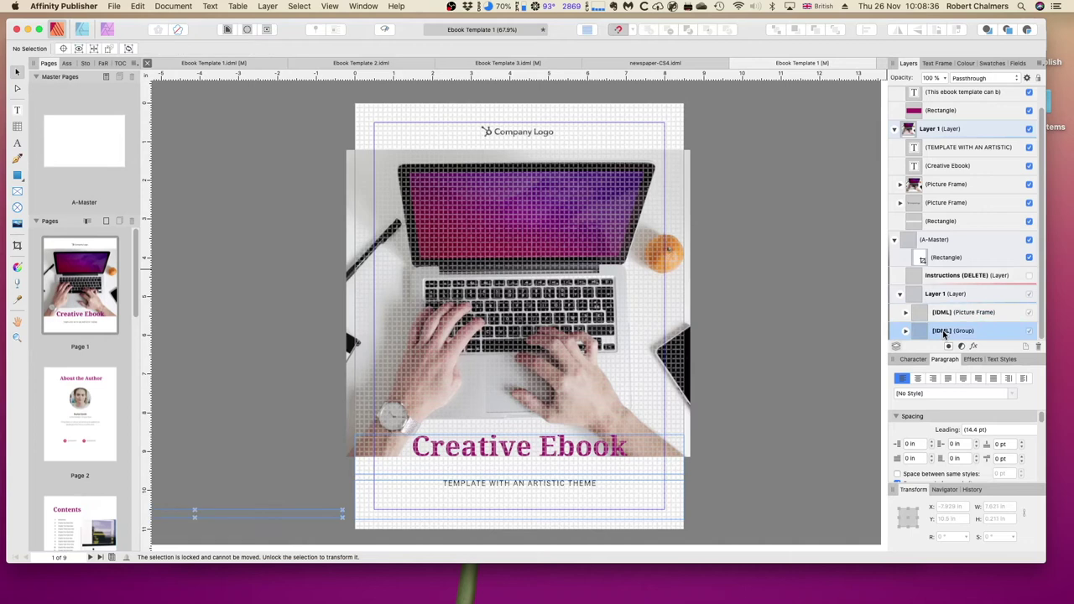
{"action": "double_click", "coordinate": [943, 333]}
{"action": "key", "text": "BackSpace"}
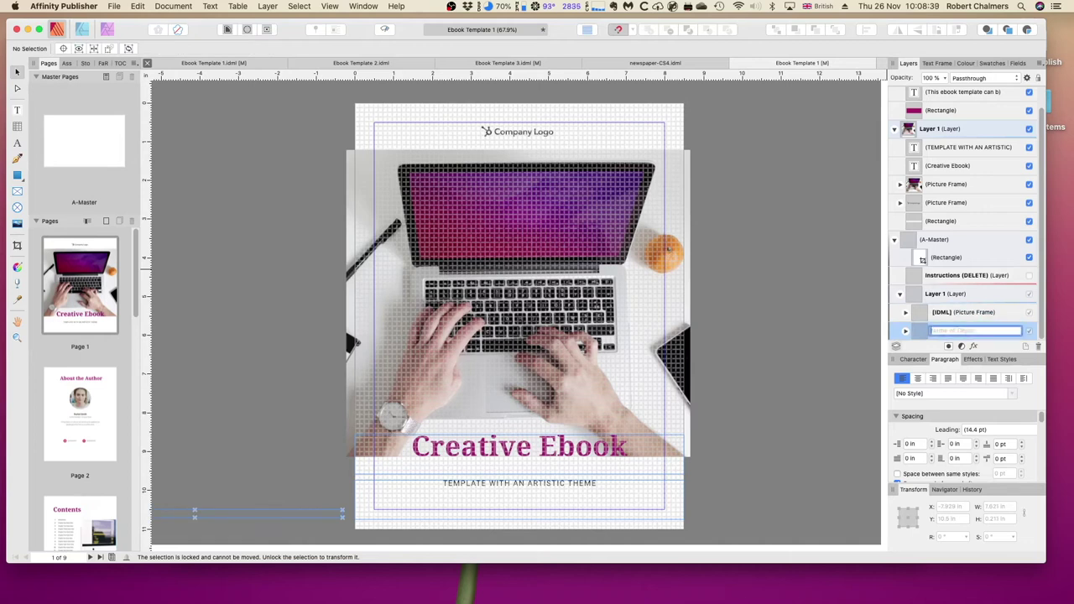
{"action": "double_click", "coordinate": [942, 314]}
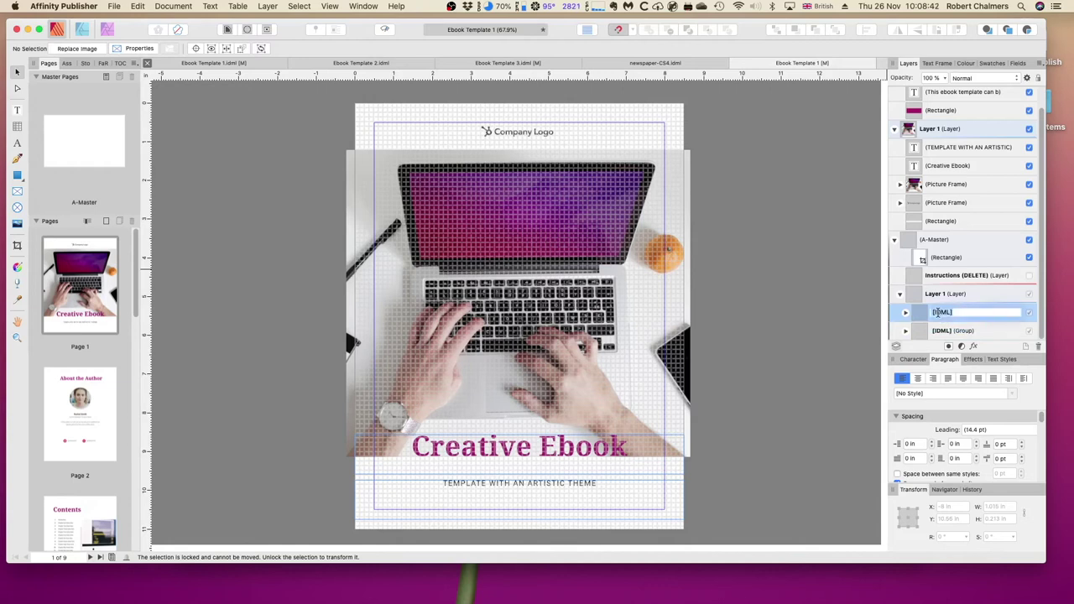
{"action": "key", "text": "BackSpace"}
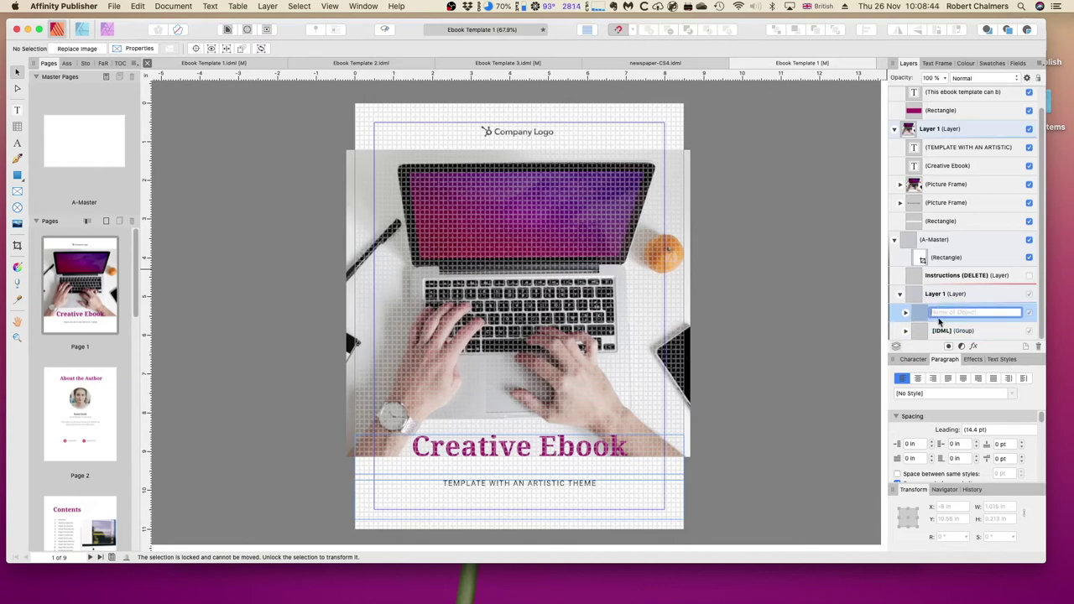
{"action": "left_click", "coordinate": [943, 330]}
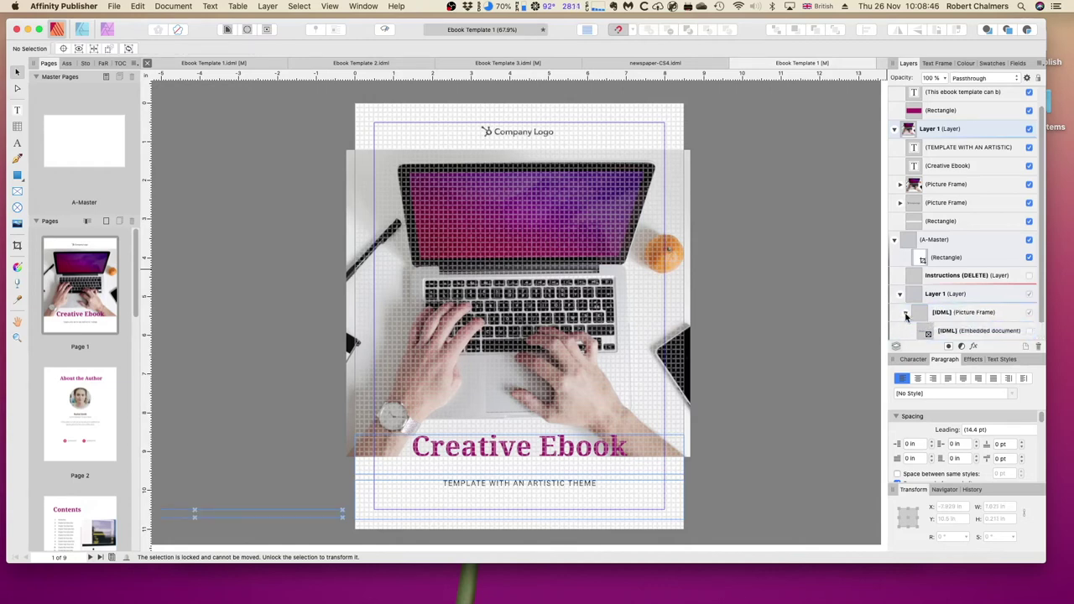
{"action": "left_click", "coordinate": [905, 312]}
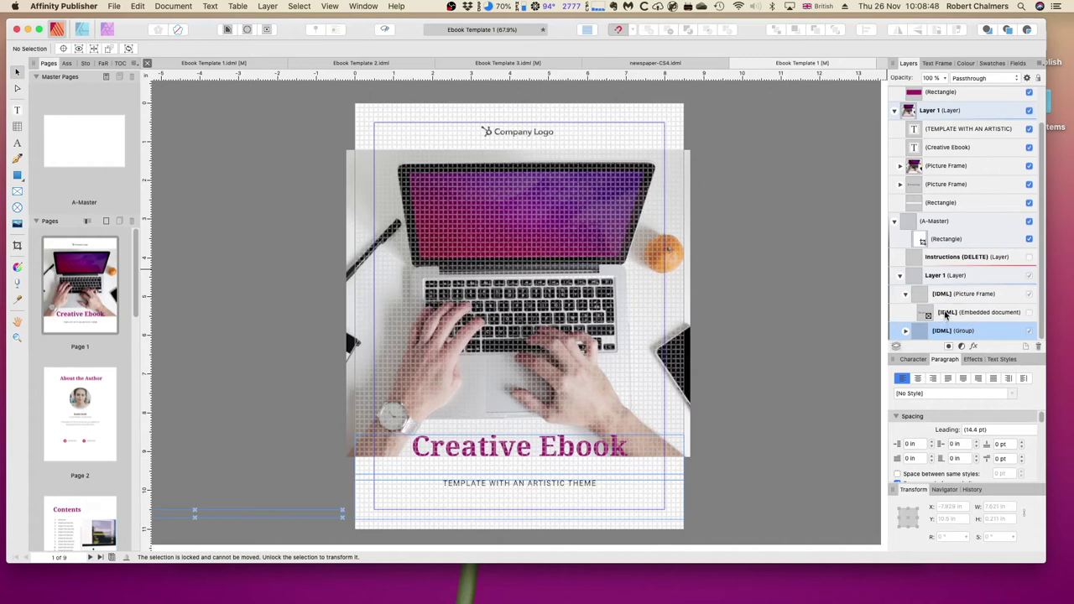
{"action": "left_click", "coordinate": [945, 314]}
{"action": "double_click", "coordinate": [945, 313]}
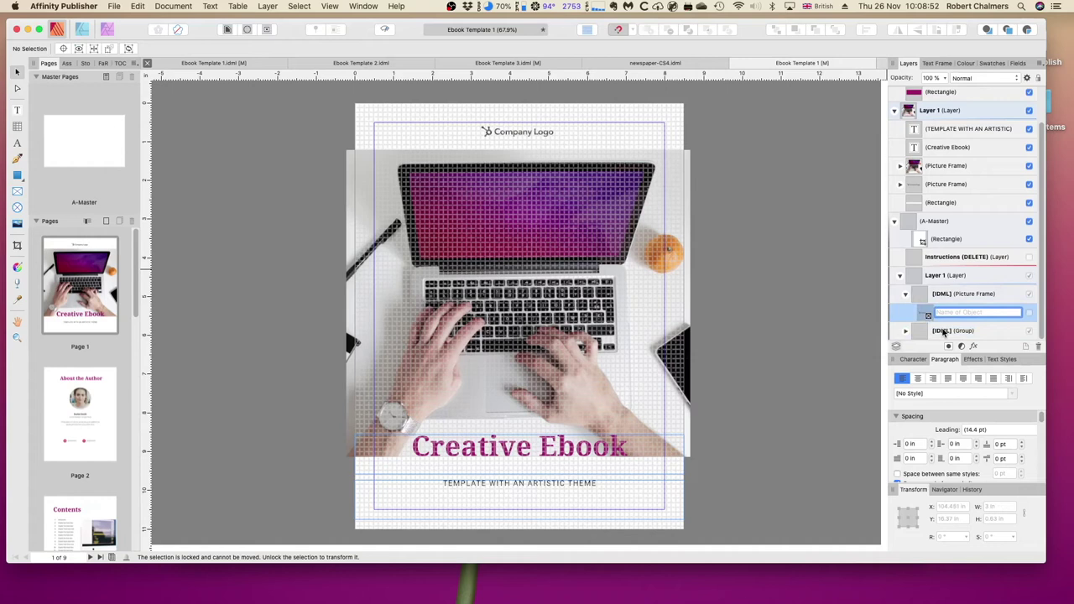
{"action": "left_click", "coordinate": [944, 332]}
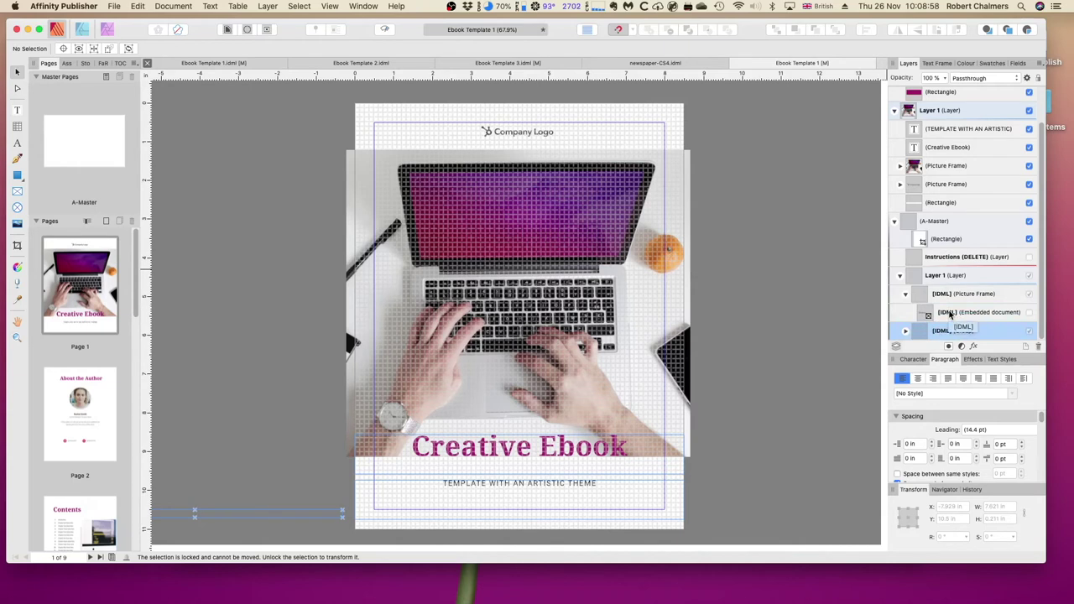
{"action": "left_click", "coordinate": [895, 222]}
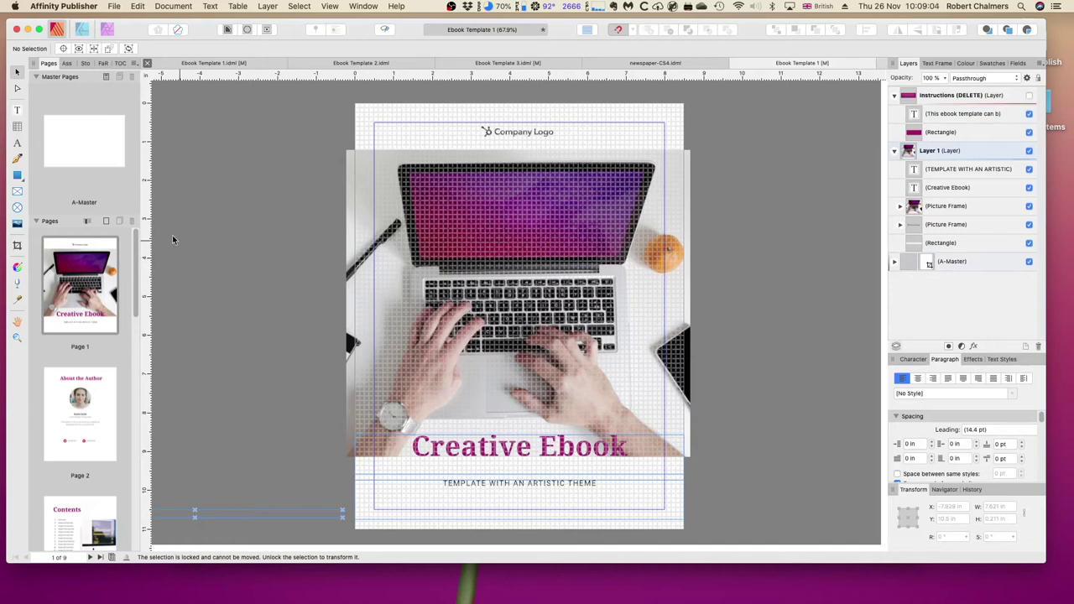
Step: On A-Master, remove the [IDML] prefix from the embedded document and picture frame names
{"action": "double_click", "coordinate": [91, 145]}
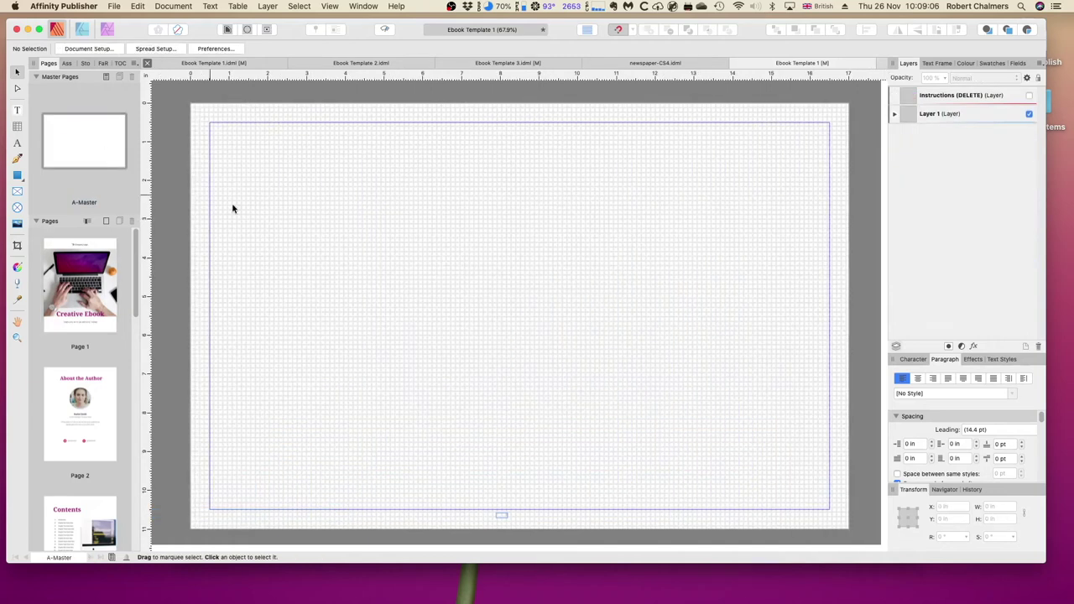
{"action": "left_click", "coordinate": [896, 117]}
{"action": "left_click", "coordinate": [899, 134]}
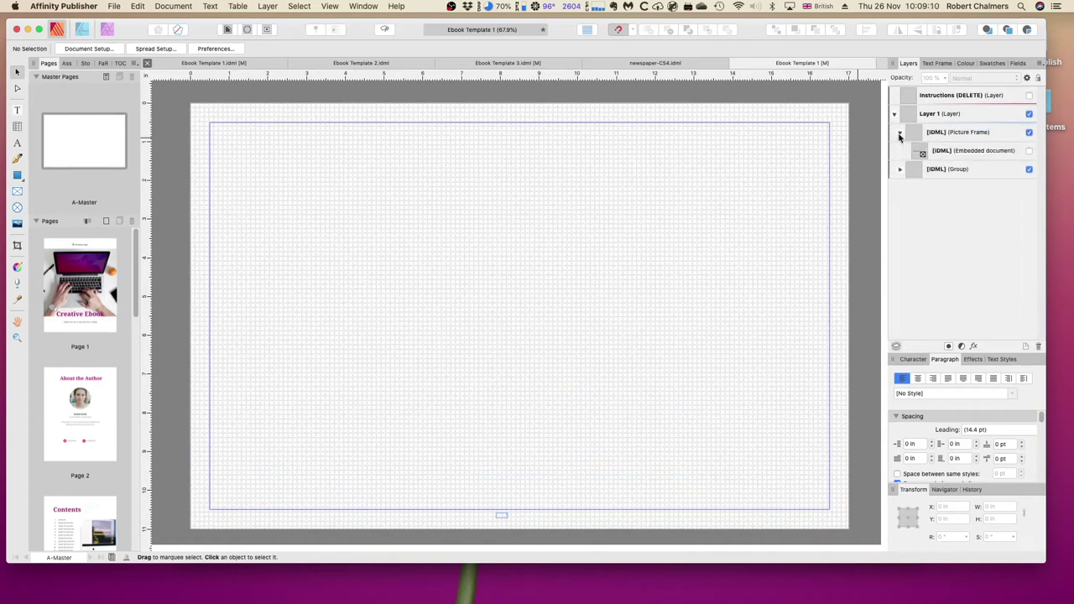
{"action": "left_click", "coordinate": [945, 151]}
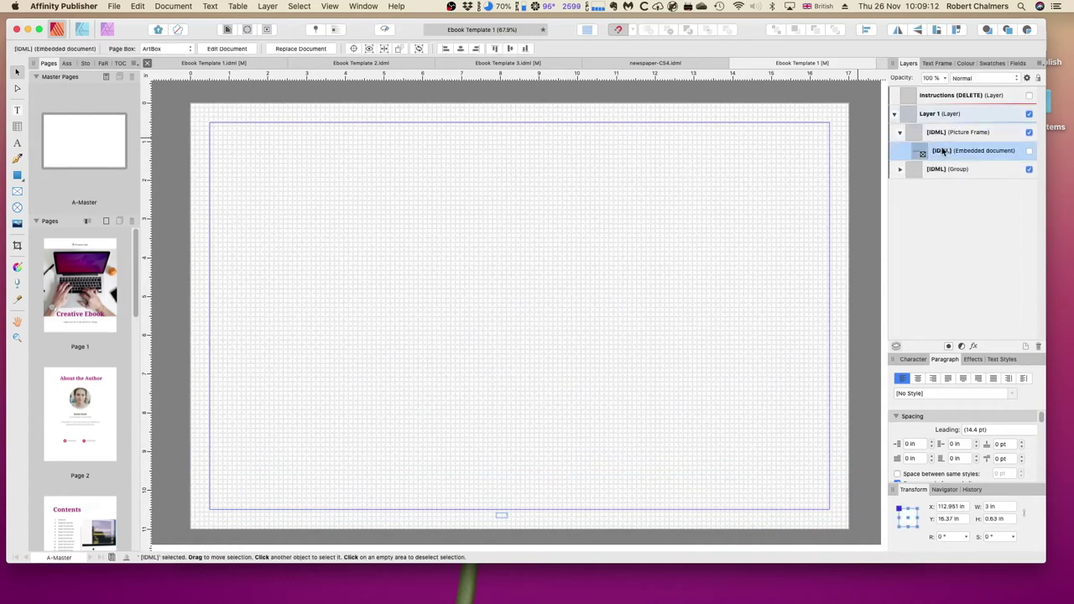
{"action": "double_click", "coordinate": [943, 150]}
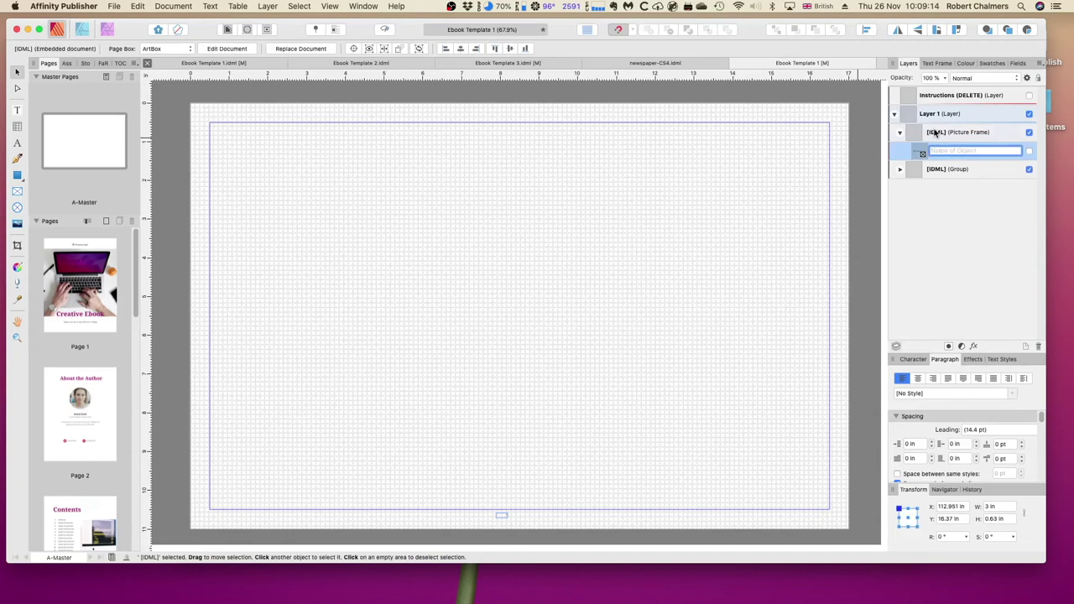
{"action": "left_click", "coordinate": [936, 132]}
{"action": "double_click", "coordinate": [936, 132]}
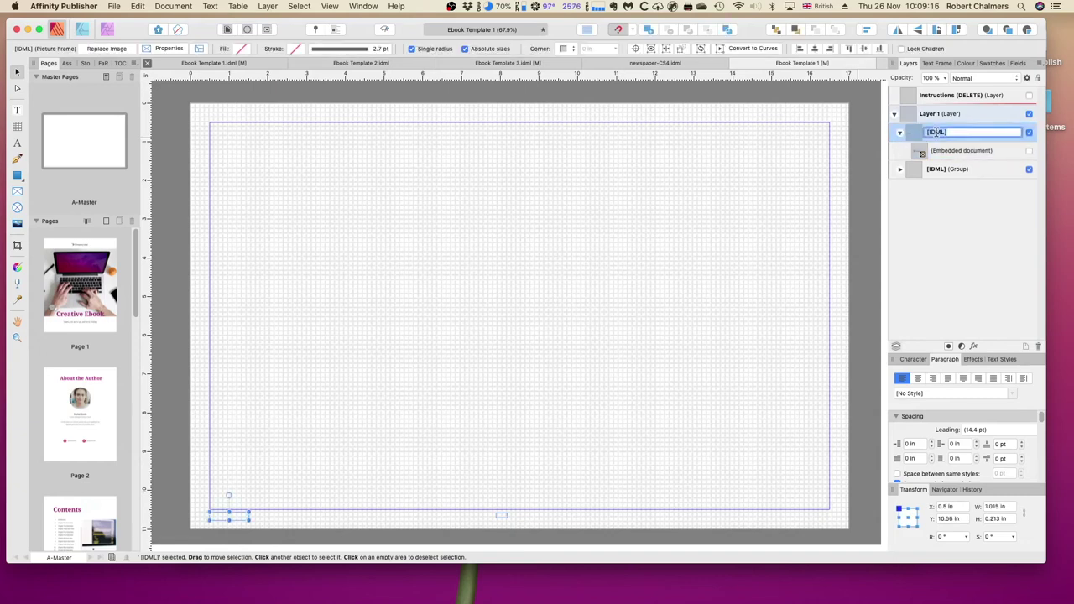
Step: Strip the [IDML] prefix from the master's curve, frame text and group names
{"action": "left_click", "coordinate": [901, 170]}
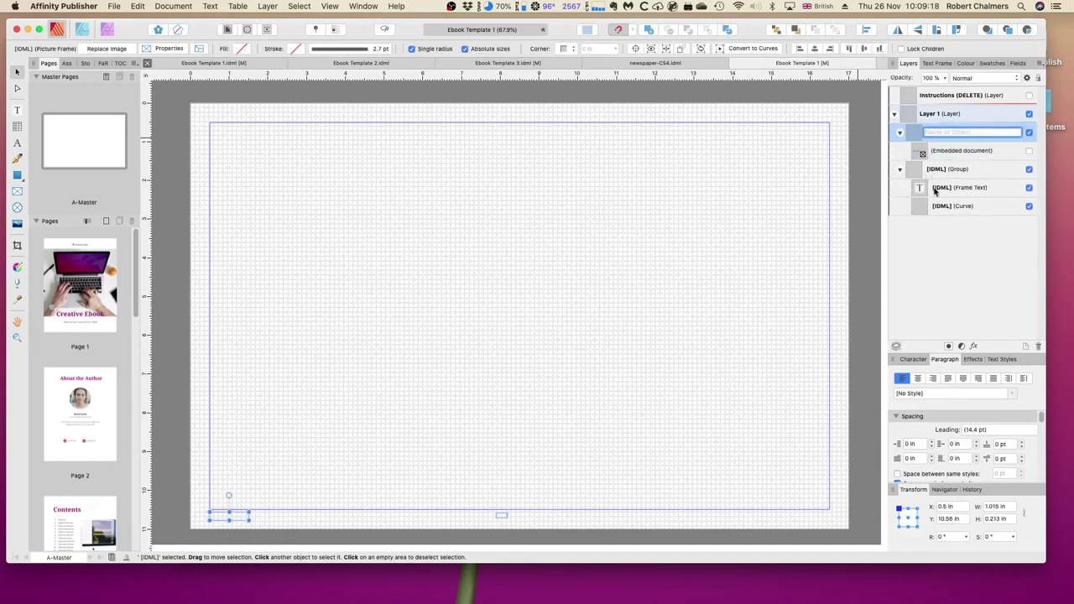
{"action": "left_click", "coordinate": [942, 209]}
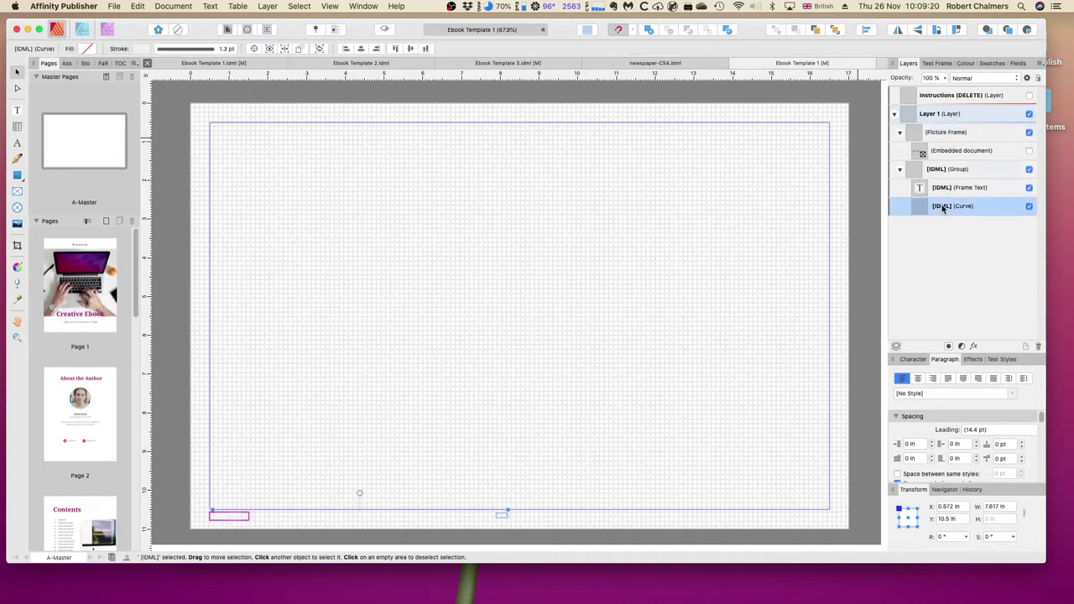
{"action": "double_click", "coordinate": [943, 206]}
{"action": "left_click", "coordinate": [941, 193]}
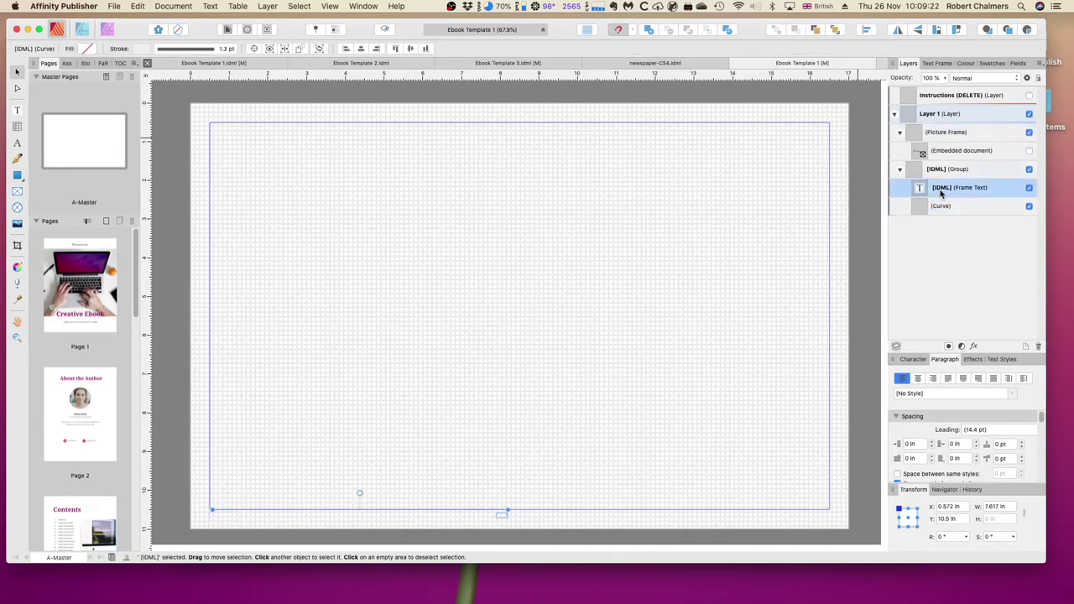
{"action": "double_click", "coordinate": [940, 189]}
{"action": "key", "text": "BackSpace"}
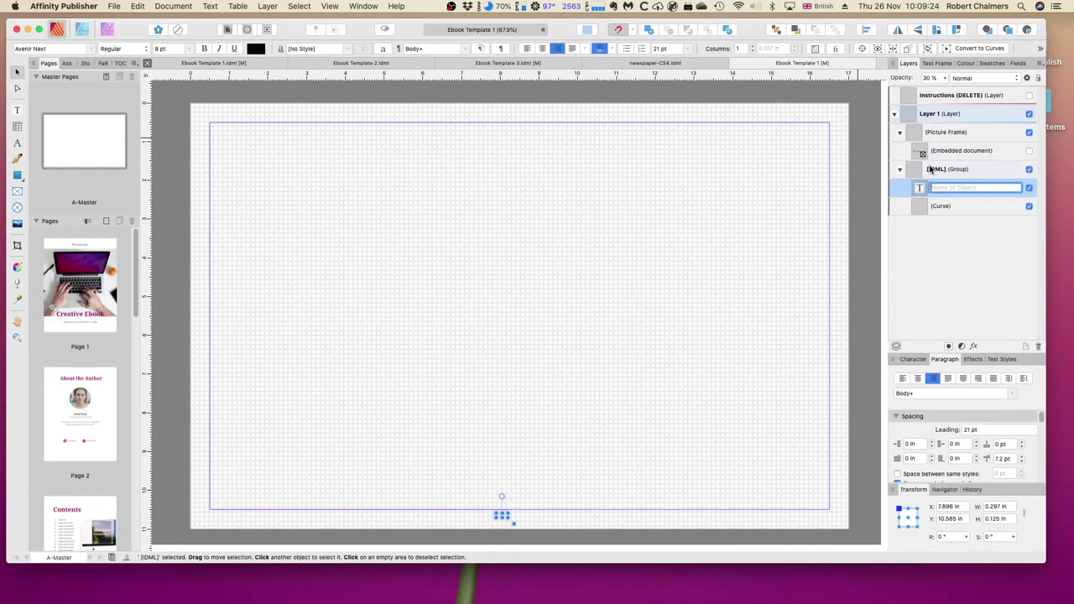
{"action": "left_click", "coordinate": [936, 171]}
{"action": "double_click", "coordinate": [936, 170]}
{"action": "key", "text": "BackSpace"}
{"action": "left_click", "coordinate": [939, 188]}
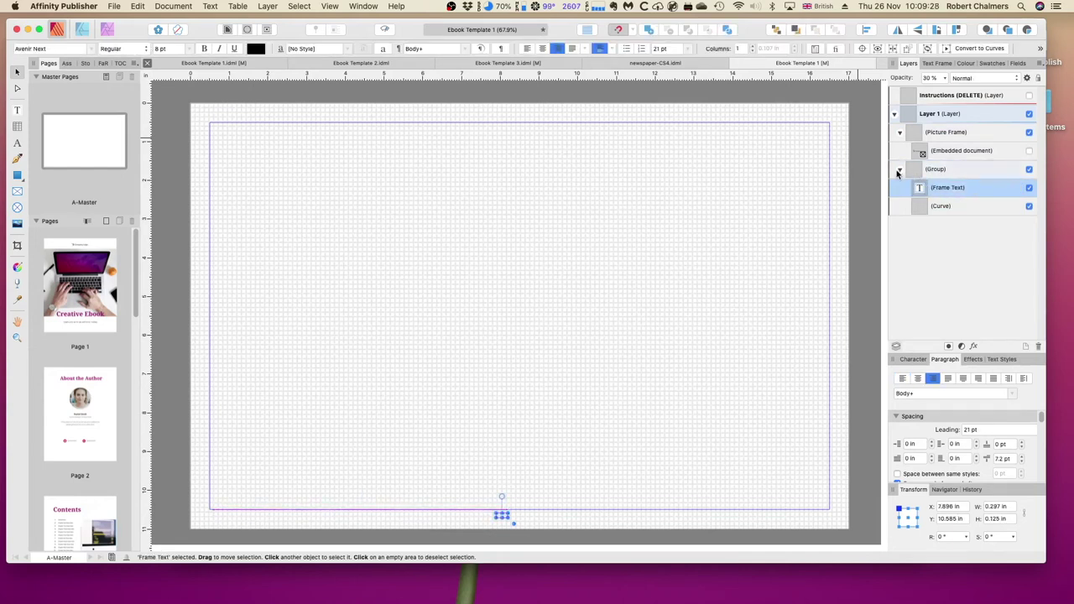
Step: Collapse the master page's layers and return to the Page 1 cover
{"action": "left_click", "coordinate": [900, 169]}
{"action": "left_click", "coordinate": [899, 133]}
{"action": "left_click", "coordinate": [894, 113]}
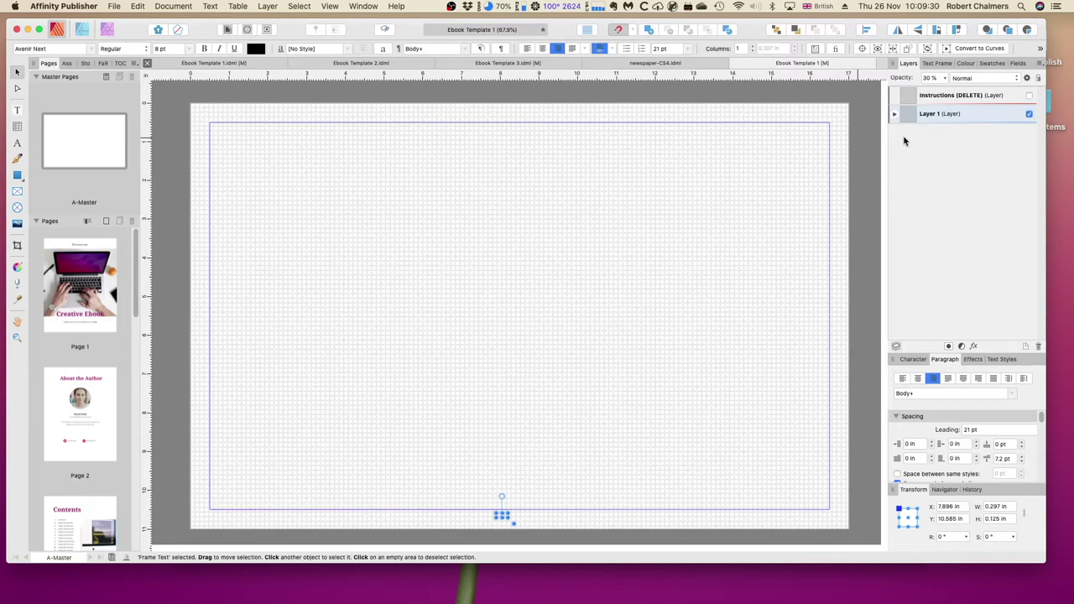
{"action": "double_click", "coordinate": [75, 276]}
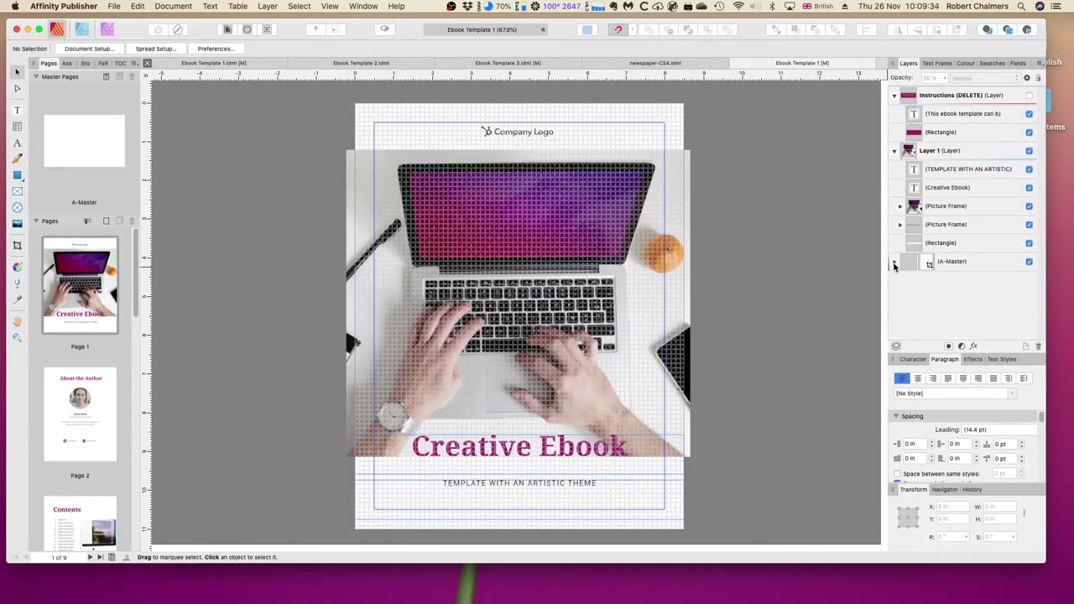
{"action": "left_click", "coordinate": [895, 262]}
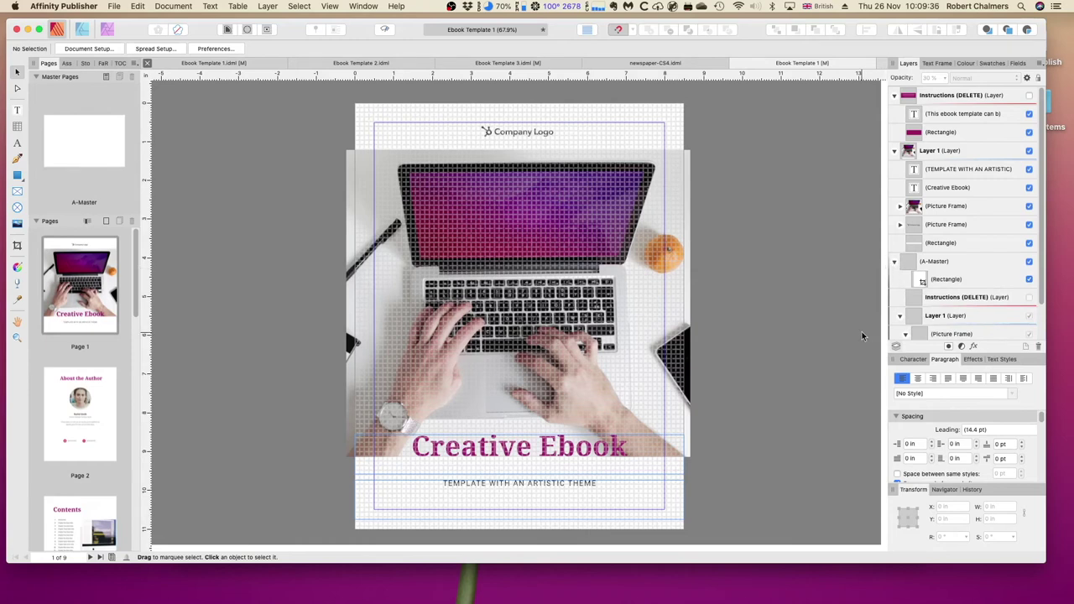
{"action": "scroll", "coordinate": [865, 336], "scroll_direction": "down", "scroll_amount": 1}
{"action": "scroll", "coordinate": [923, 286], "scroll_direction": "down", "scroll_amount": 2}
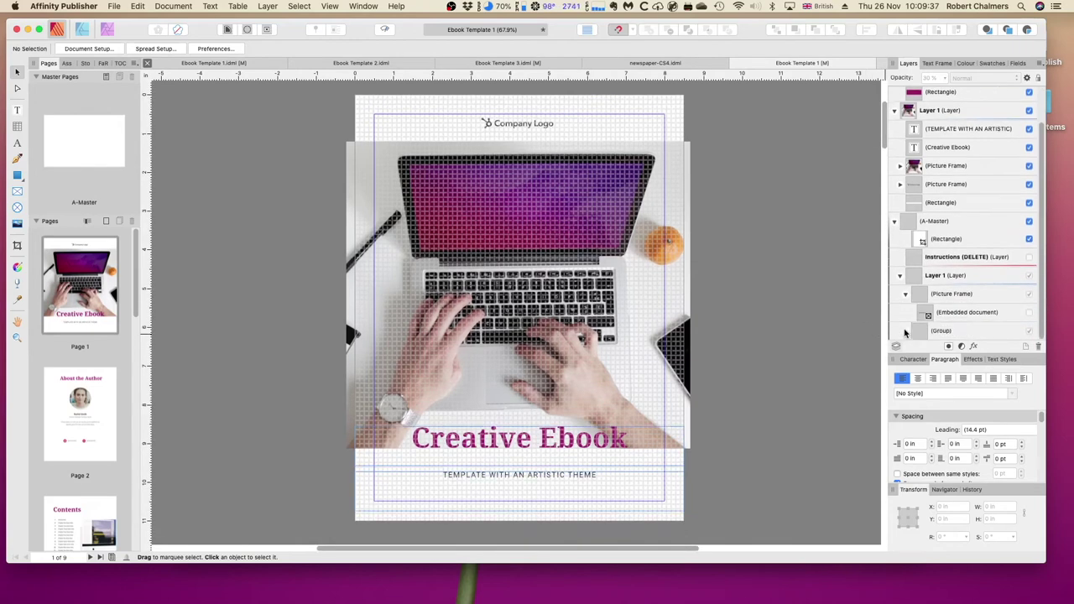
{"action": "left_click", "coordinate": [894, 223]}
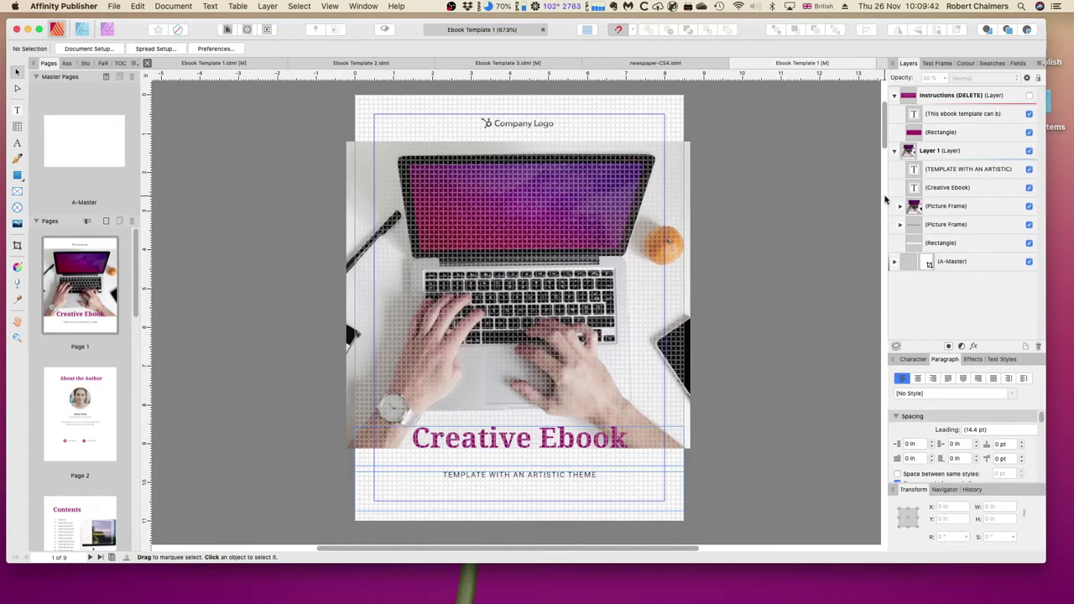
{"action": "left_click", "coordinate": [948, 263]}
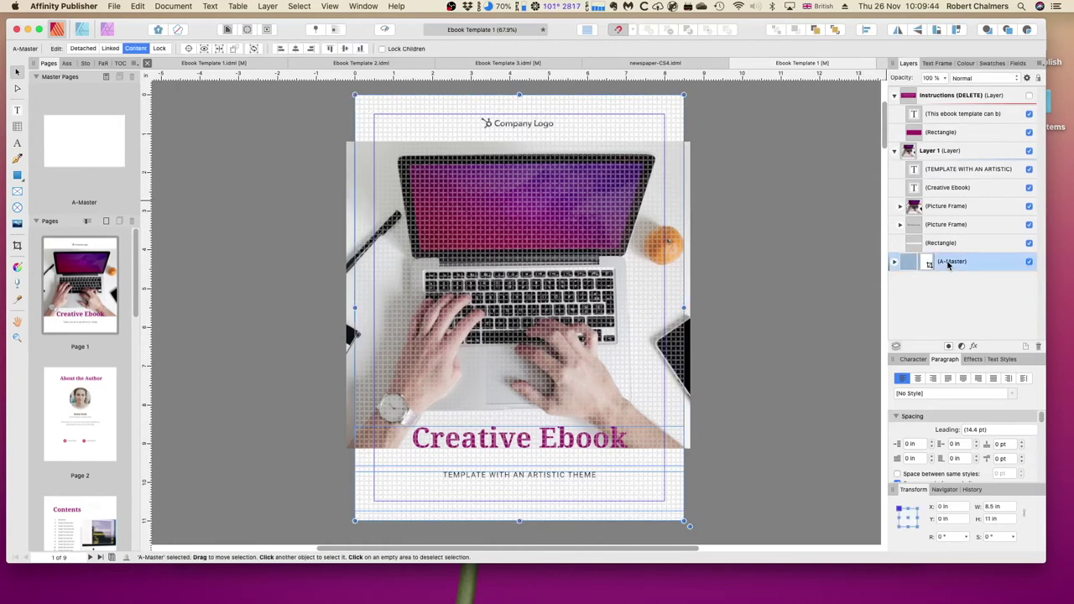
{"action": "right_click", "coordinate": [947, 264]}
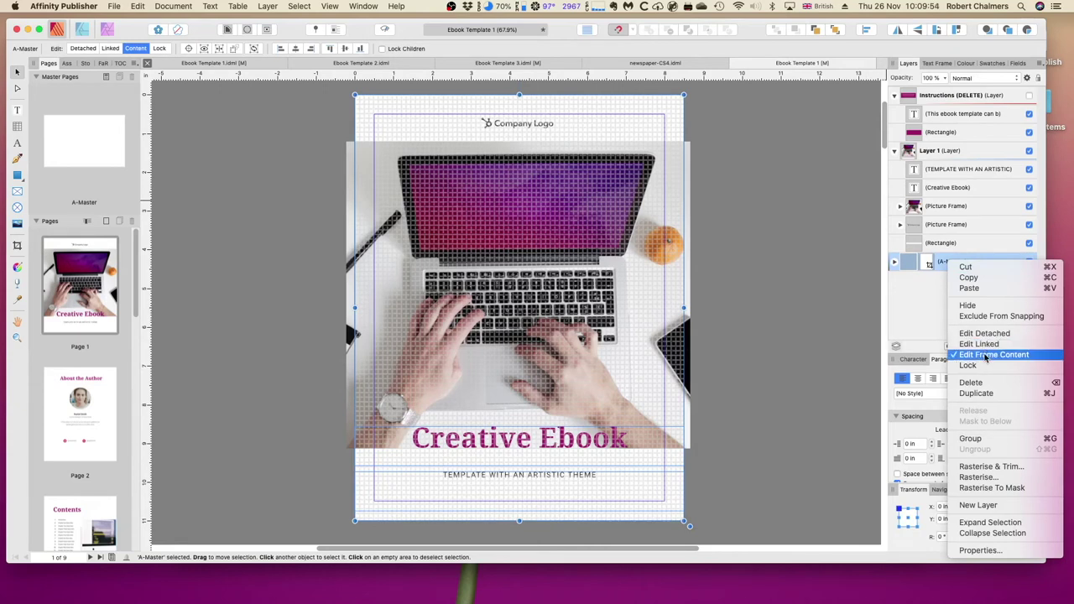
{"action": "left_click", "coordinate": [919, 312]}
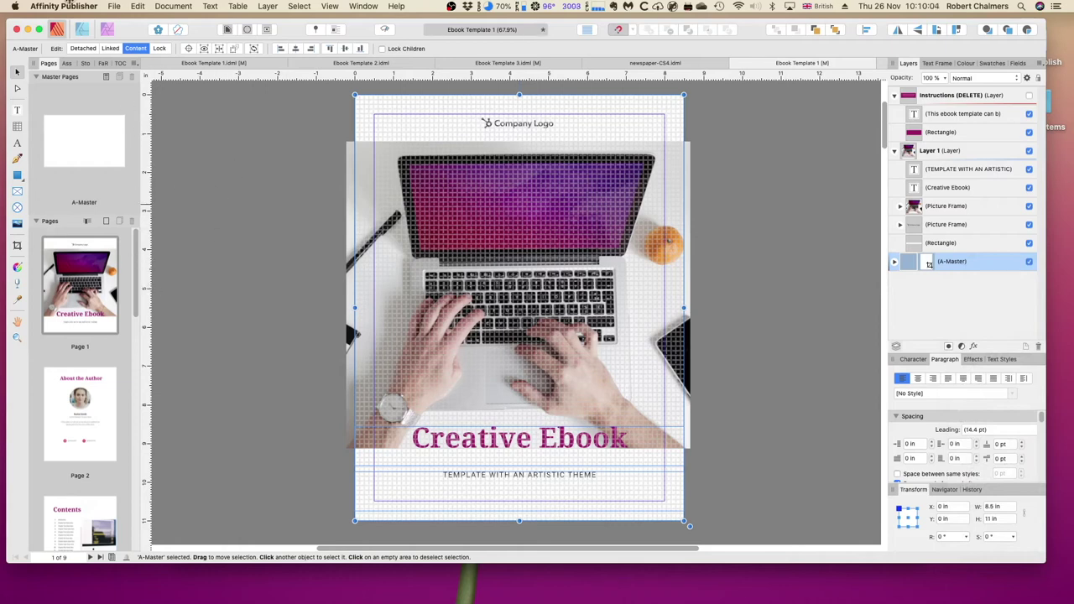
{"action": "scroll", "coordinate": [80, 344], "scroll_direction": "down", "scroll_amount": 10}
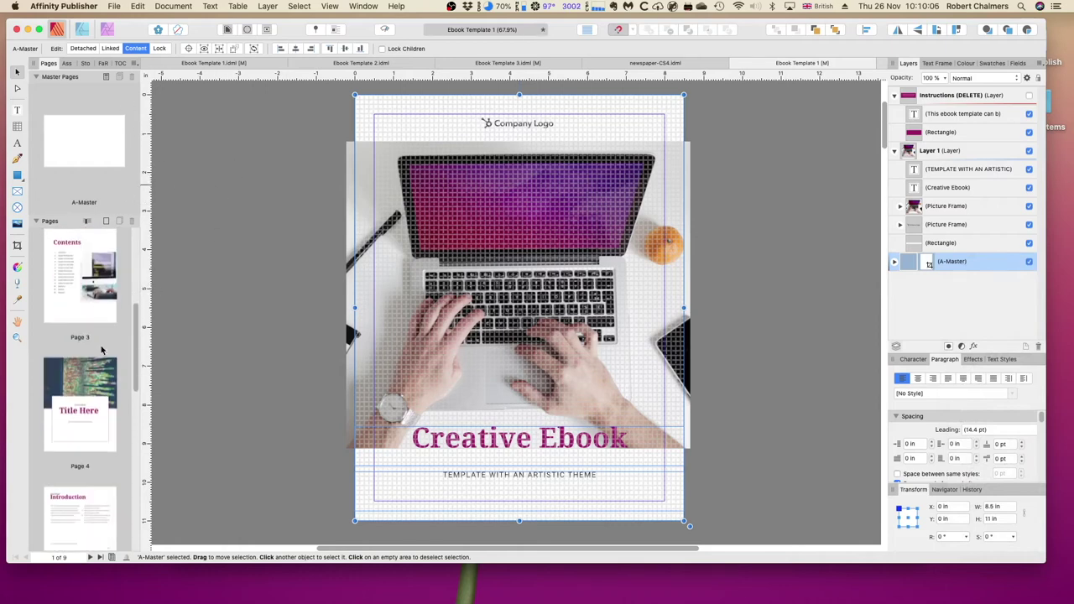
{"action": "scroll", "coordinate": [105, 352], "scroll_direction": "up", "scroll_amount": 10}
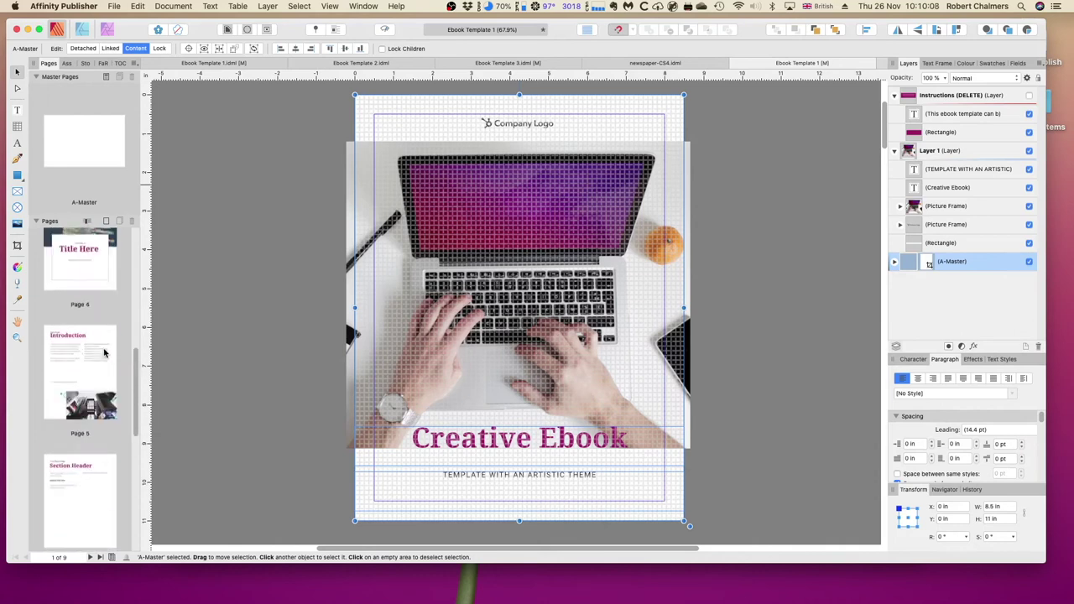
Step: Rename the laptop picture frame's [IDML] child to plain Embedded document
{"action": "left_click", "coordinate": [532, 209]}
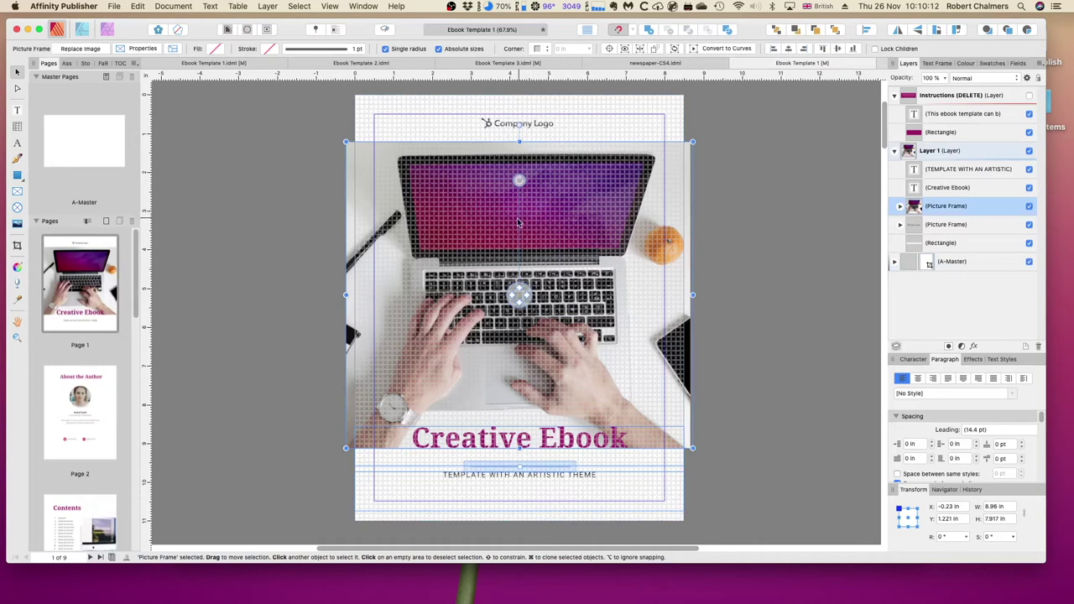
{"action": "left_click", "coordinate": [899, 206]}
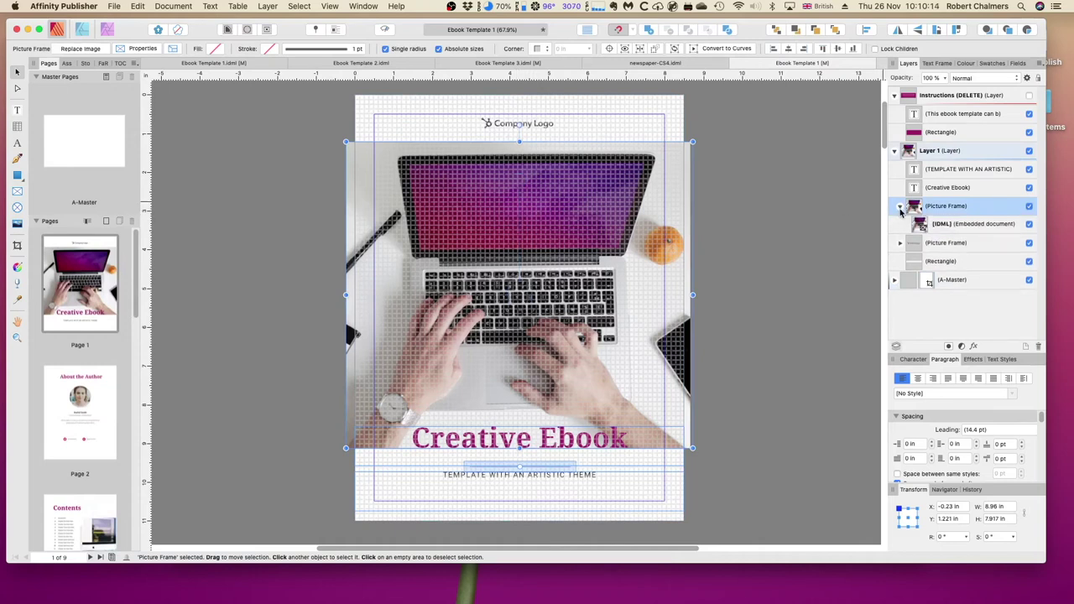
{"action": "left_click", "coordinate": [941, 225]}
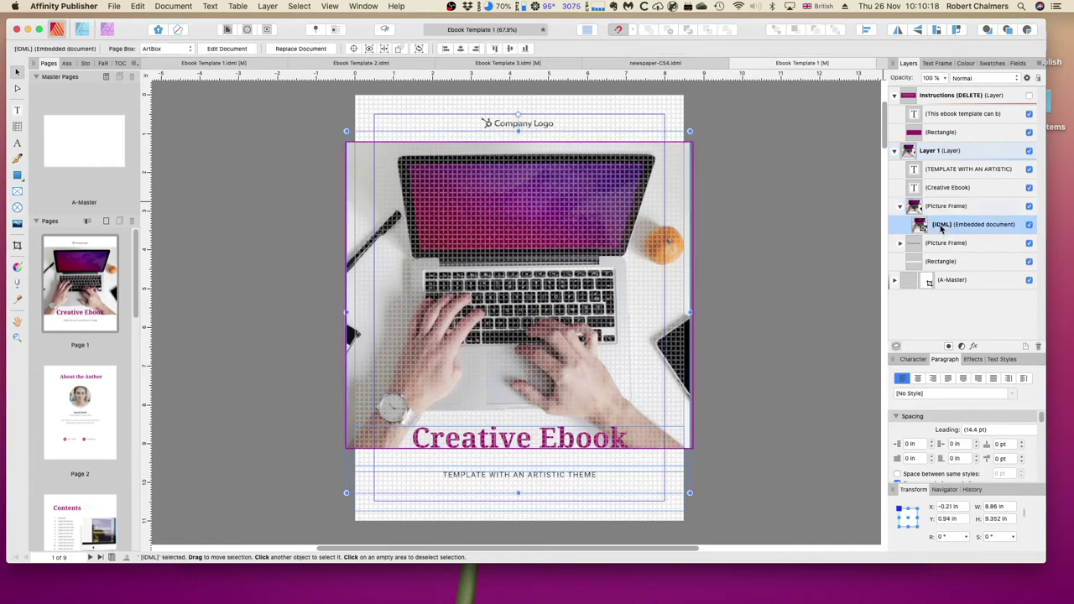
{"action": "double_click", "coordinate": [939, 225]}
{"action": "key", "text": "BackSpace"}
{"action": "left_click", "coordinate": [943, 211]}
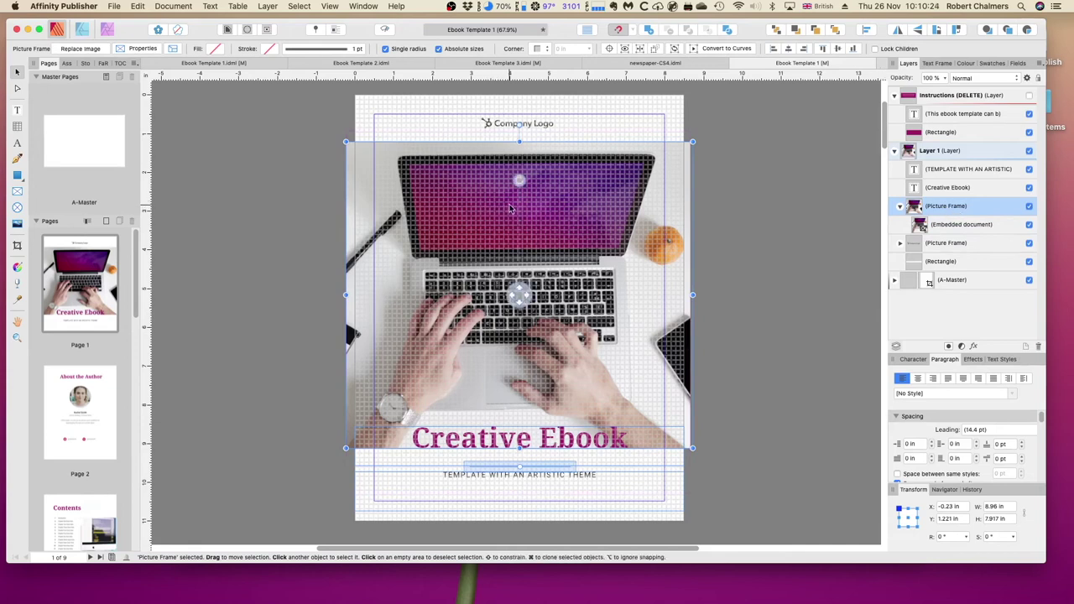
{"action": "left_click", "coordinate": [110, 7]}
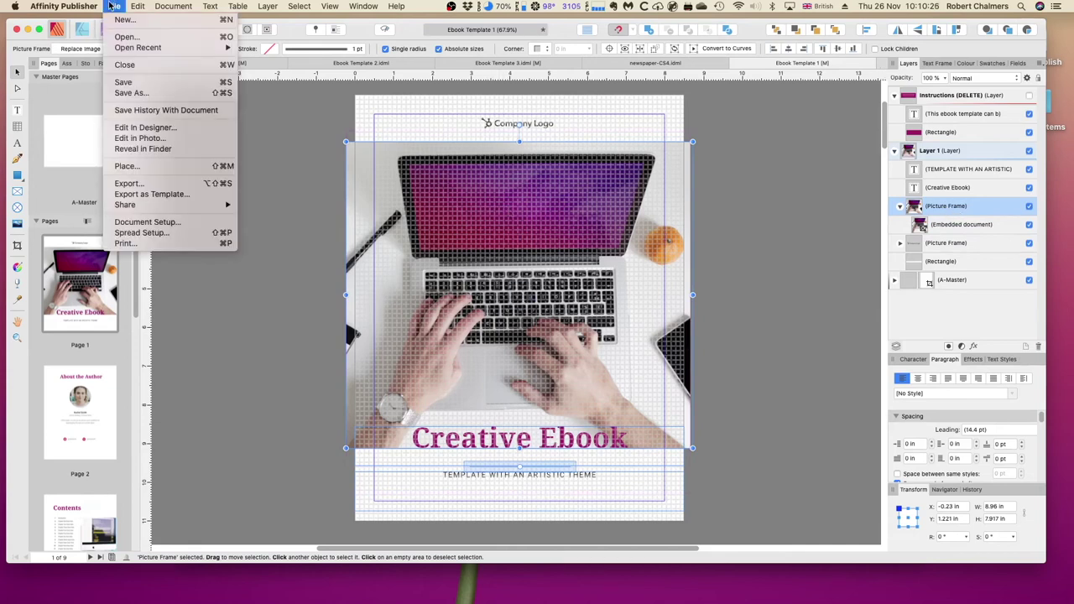
Step: Save and close Ebook Template 1, then close Ebook Template 1.idml without saving
{"action": "left_click", "coordinate": [124, 82]}
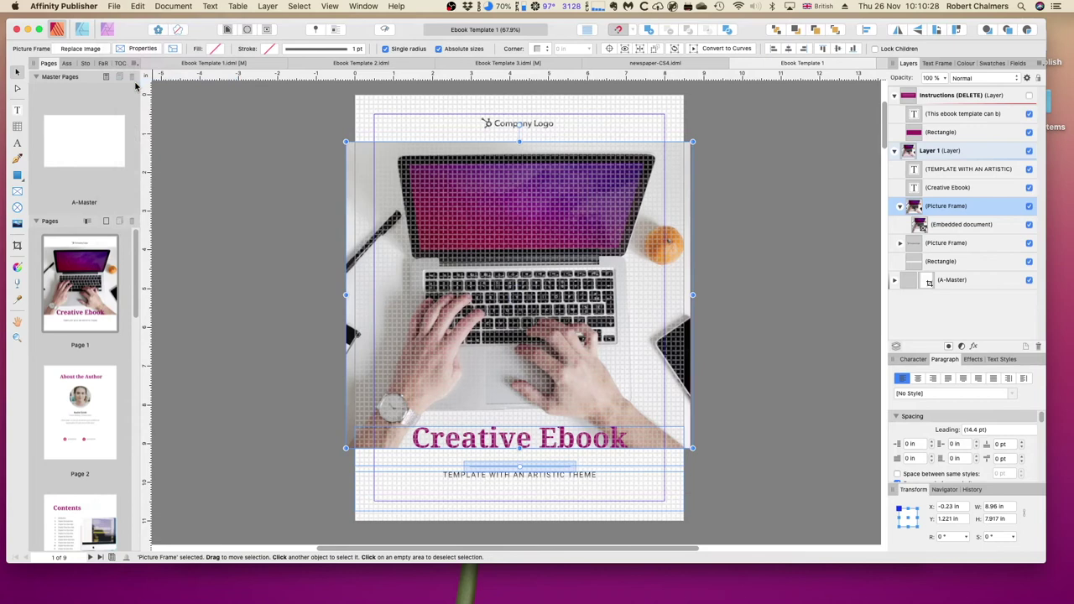
{"action": "left_click", "coordinate": [232, 157]}
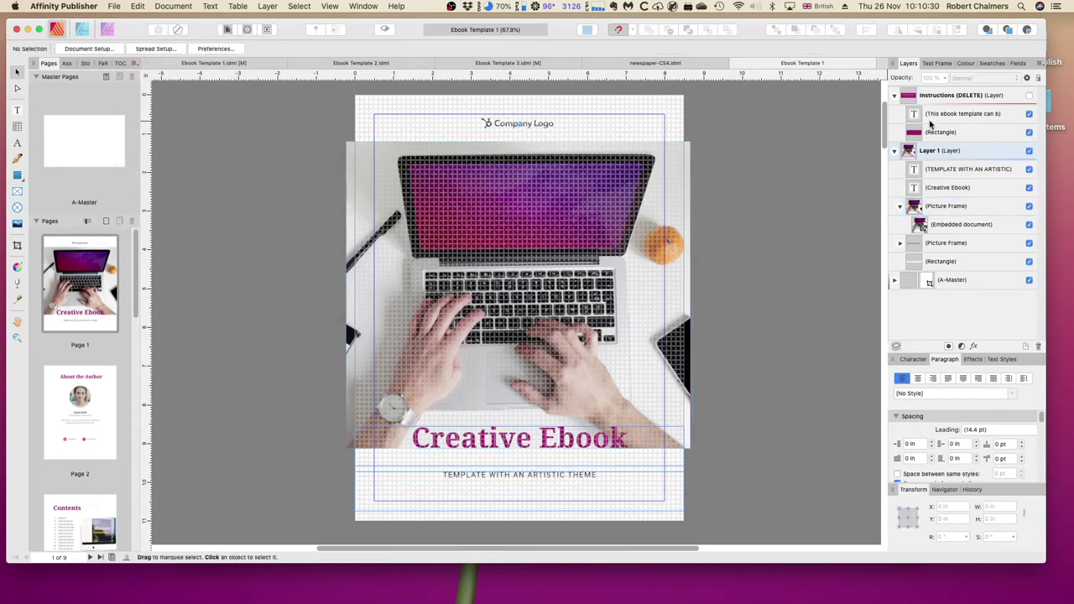
{"action": "left_click", "coordinate": [736, 64]}
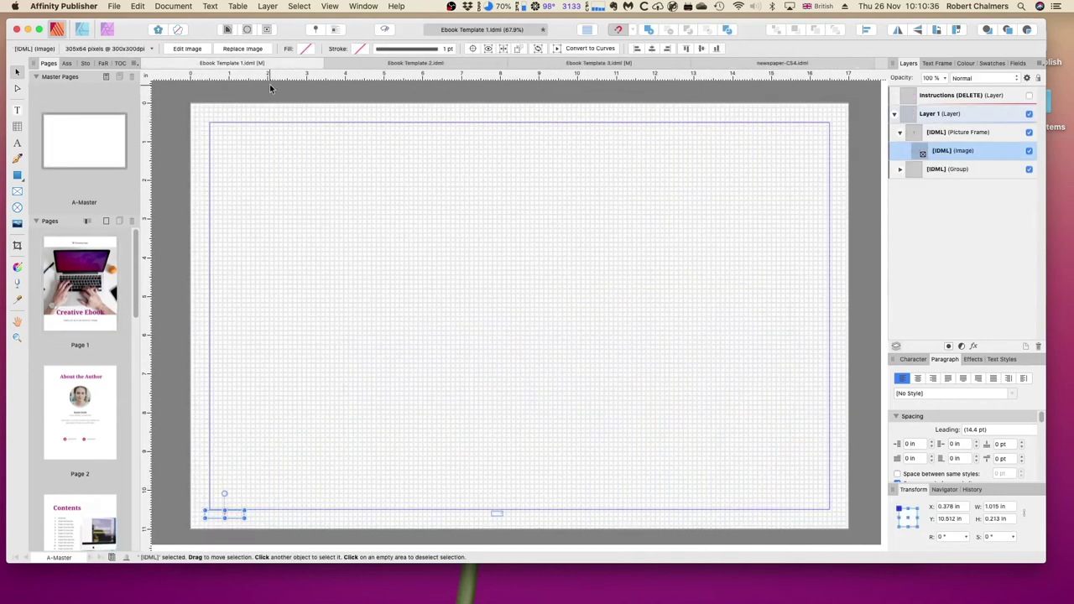
{"action": "left_click", "coordinate": [149, 64]}
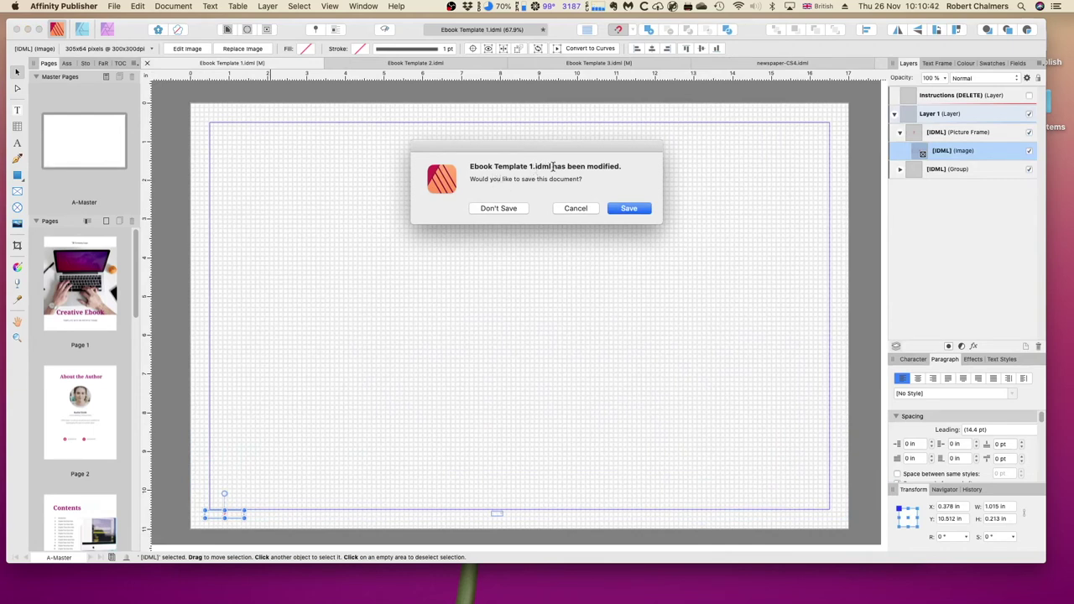
{"action": "left_click", "coordinate": [506, 208]}
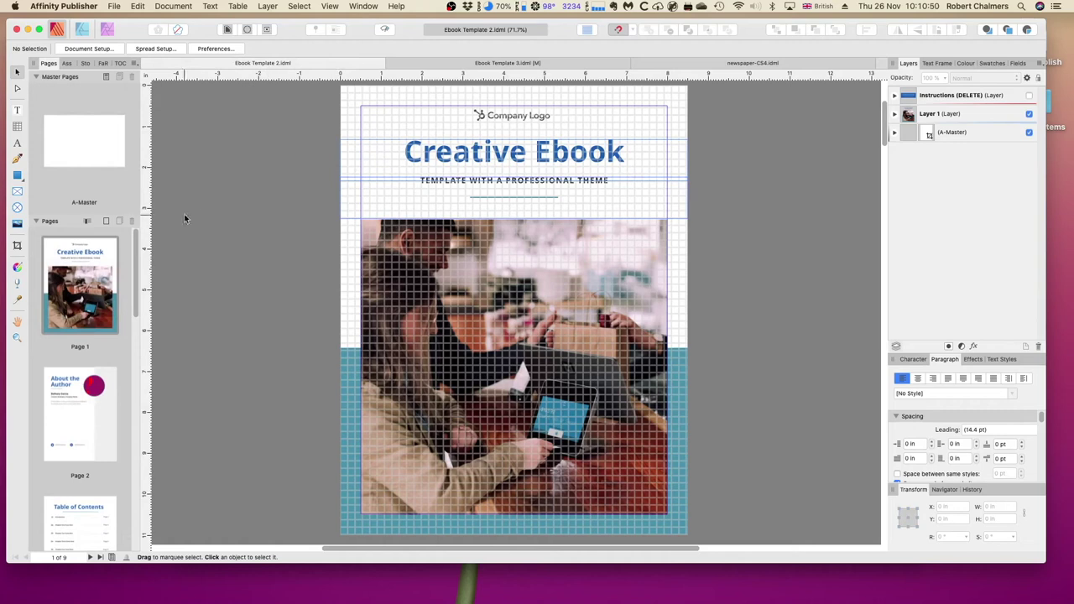
Step: Browse A-Master, the cover and Chapter One, then display page 8 with its missing photos
{"action": "double_click", "coordinate": [84, 141]}
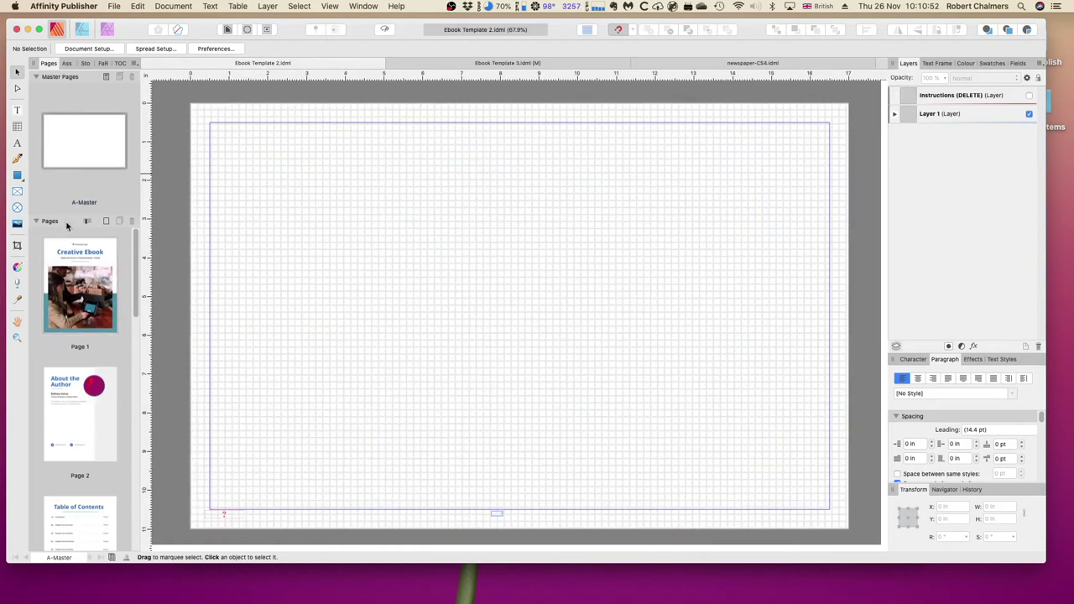
{"action": "double_click", "coordinate": [72, 277]}
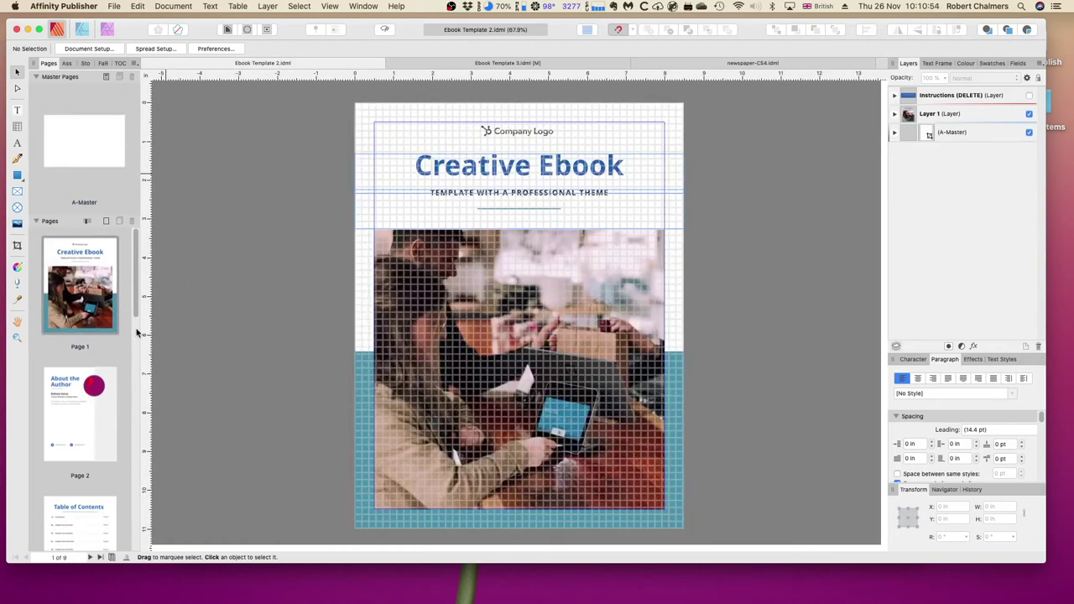
{"action": "scroll", "coordinate": [138, 323], "scroll_direction": "down", "scroll_amount": 1}
{"action": "scroll", "coordinate": [139, 323], "scroll_direction": "down", "scroll_amount": 5}
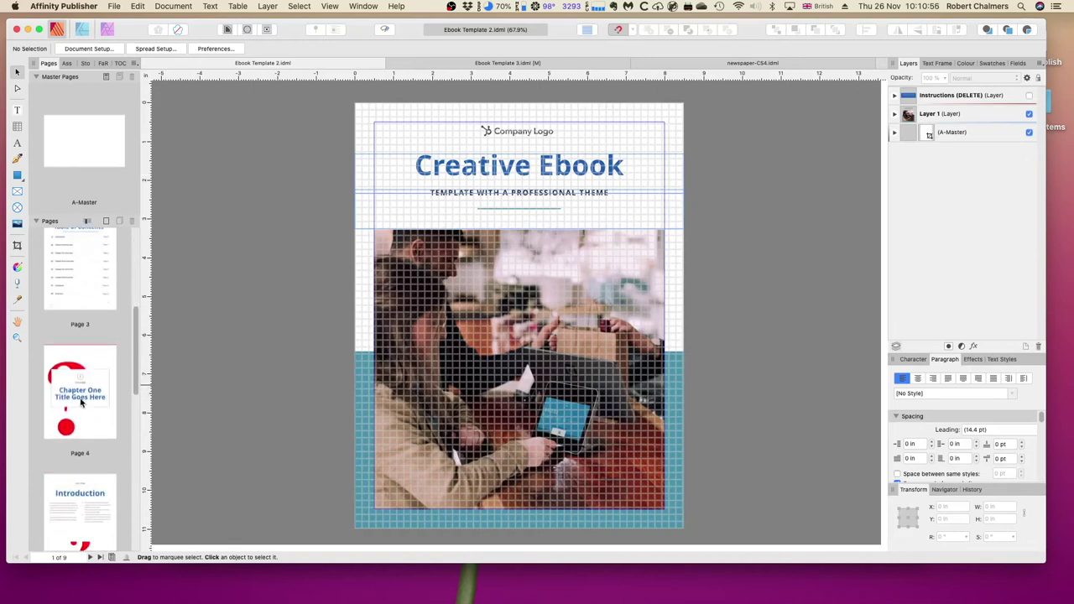
{"action": "double_click", "coordinate": [85, 364]}
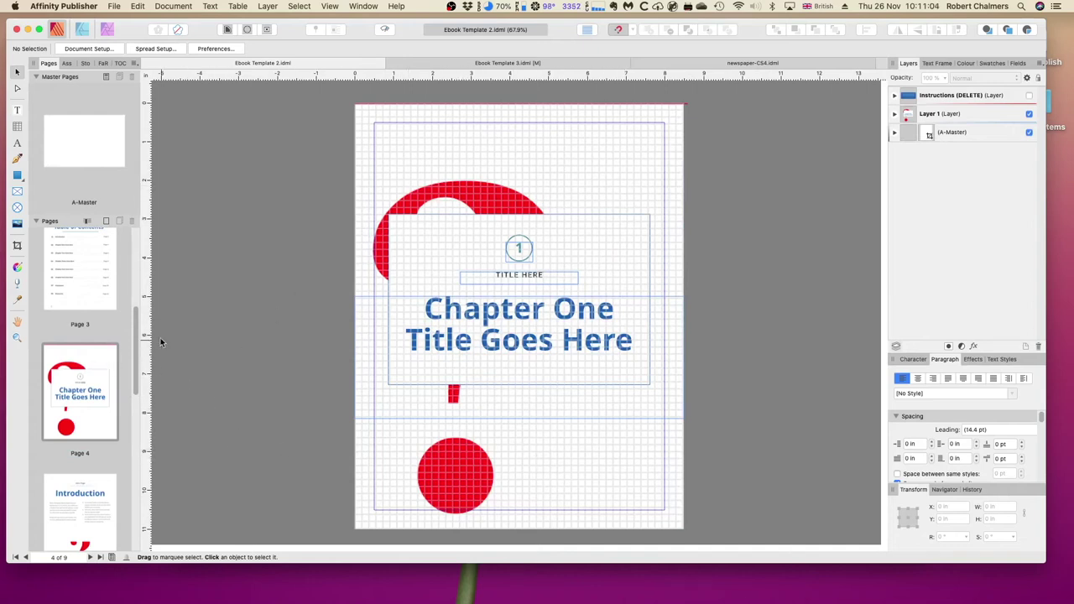
{"action": "left_click_drag", "start_coordinate": [134, 330], "coordinate": [150, 399]}
{"action": "scroll", "coordinate": [126, 430], "scroll_direction": "down", "scroll_amount": 3}
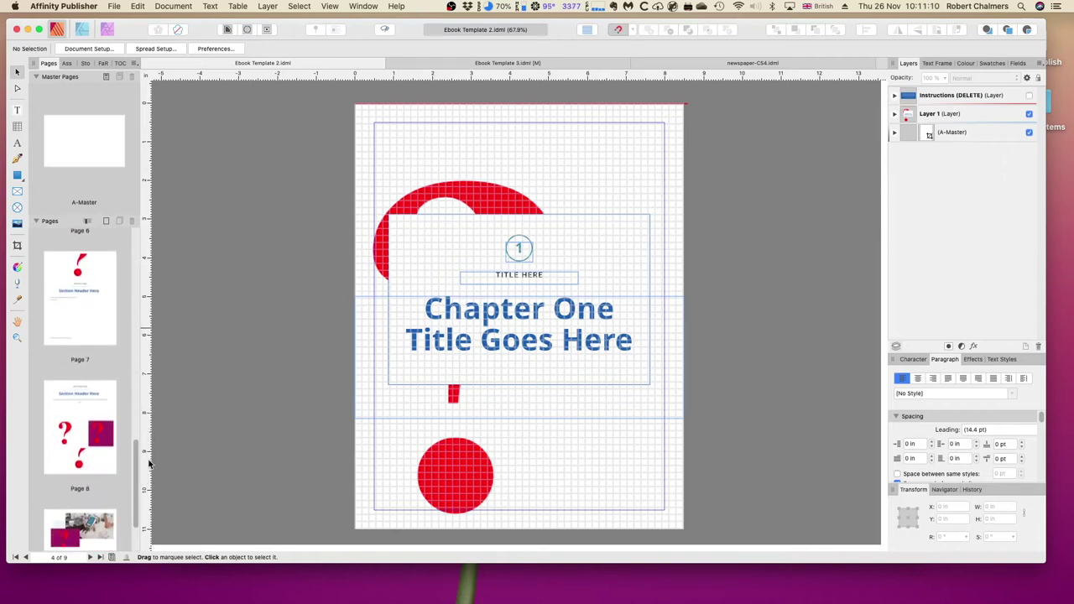
{"action": "left_click", "coordinate": [76, 436]}
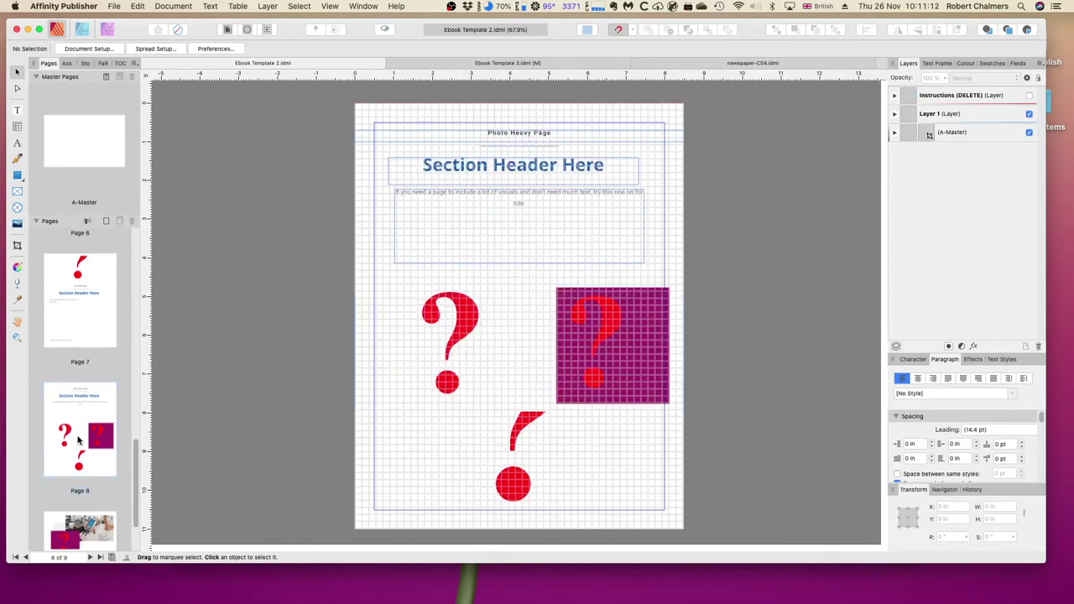
{"action": "left_click", "coordinate": [170, 7]}
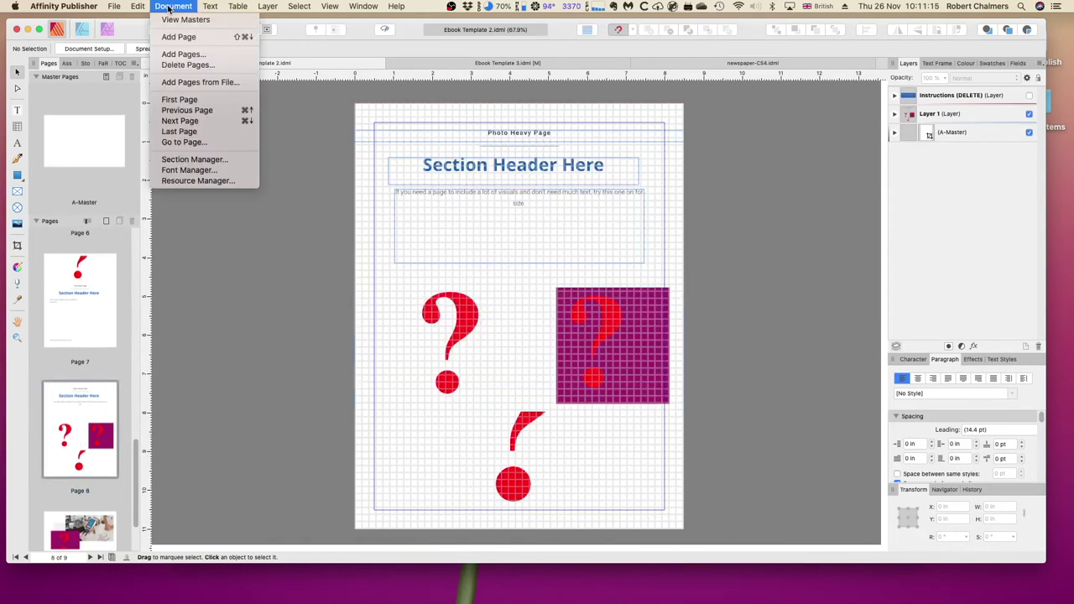
Step: Open the Resource Manager, widen the Name column, and inspect the missing images for pages 8, 5, 2, 7
{"action": "left_click", "coordinate": [220, 181]}
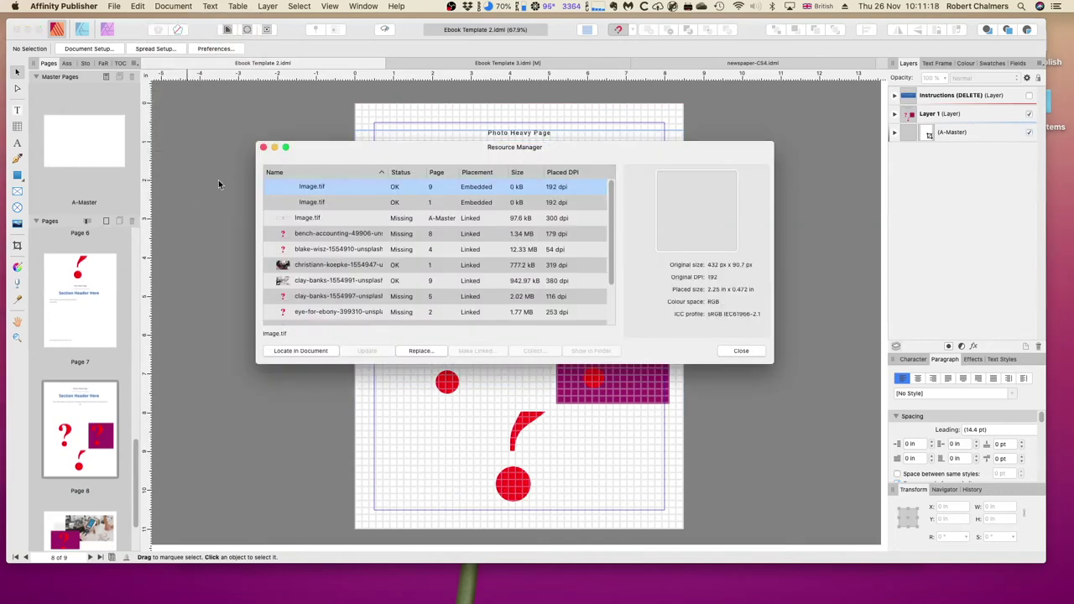
{"action": "left_click", "coordinate": [438, 238]}
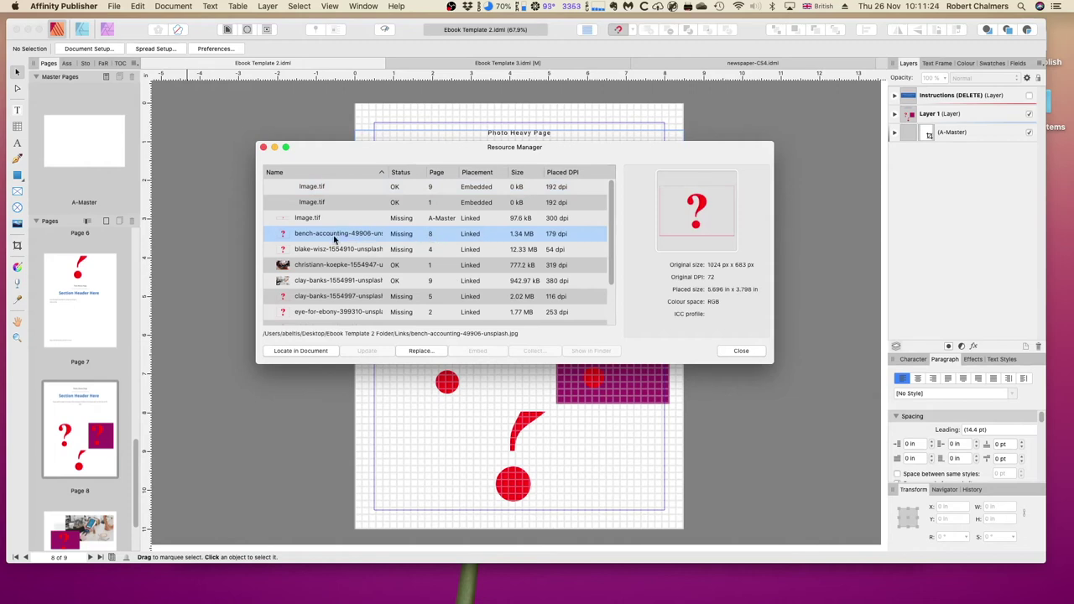
{"action": "scroll", "coordinate": [415, 284], "scroll_direction": "down", "scroll_amount": 3}
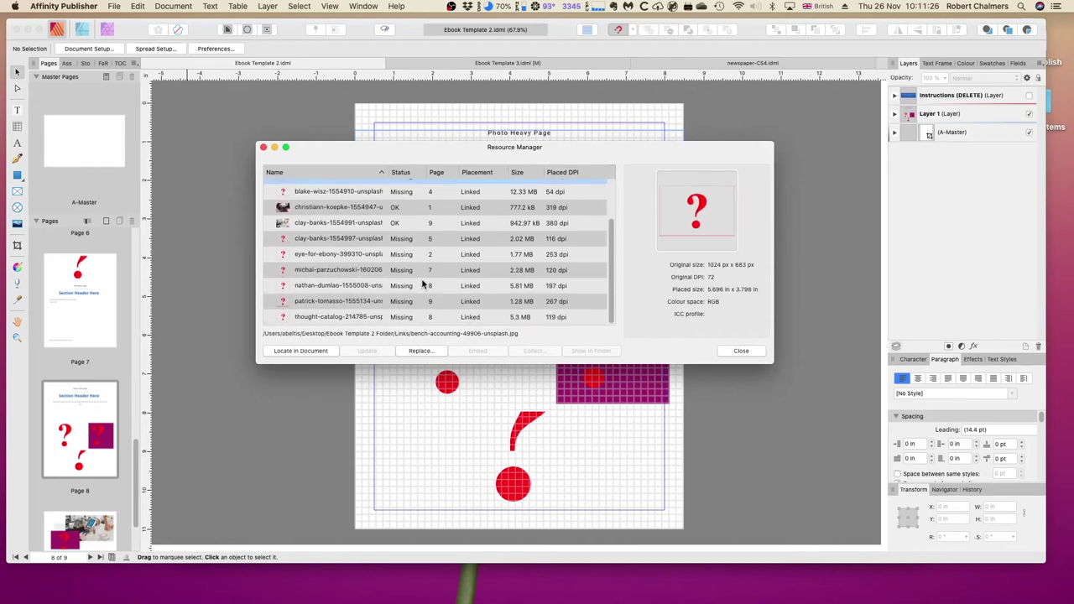
{"action": "left_click_drag", "start_coordinate": [387, 173], "coordinate": [426, 175]}
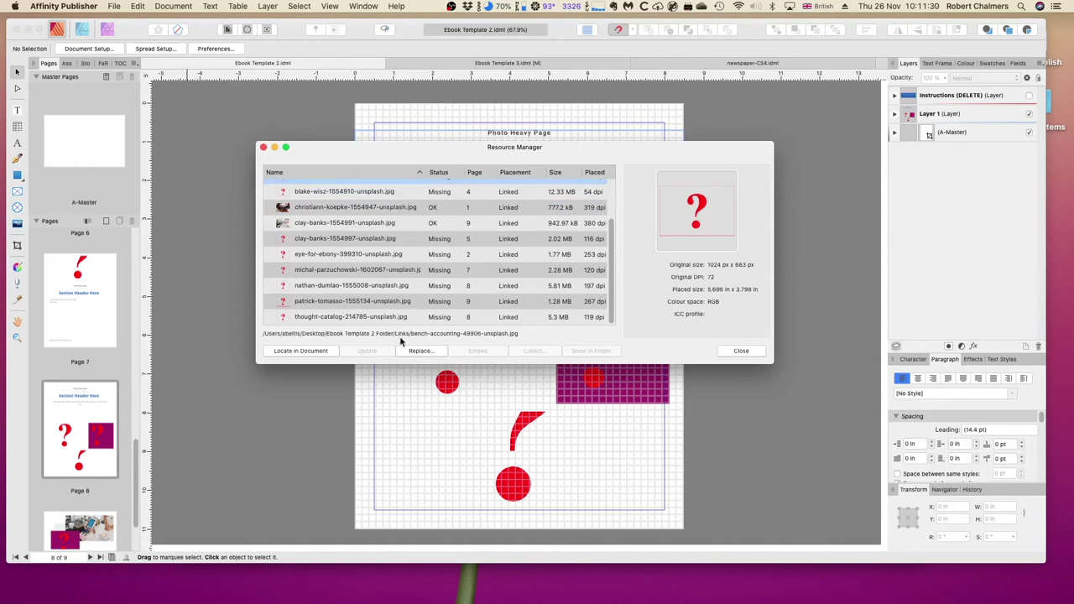
{"action": "left_click", "coordinate": [315, 241]}
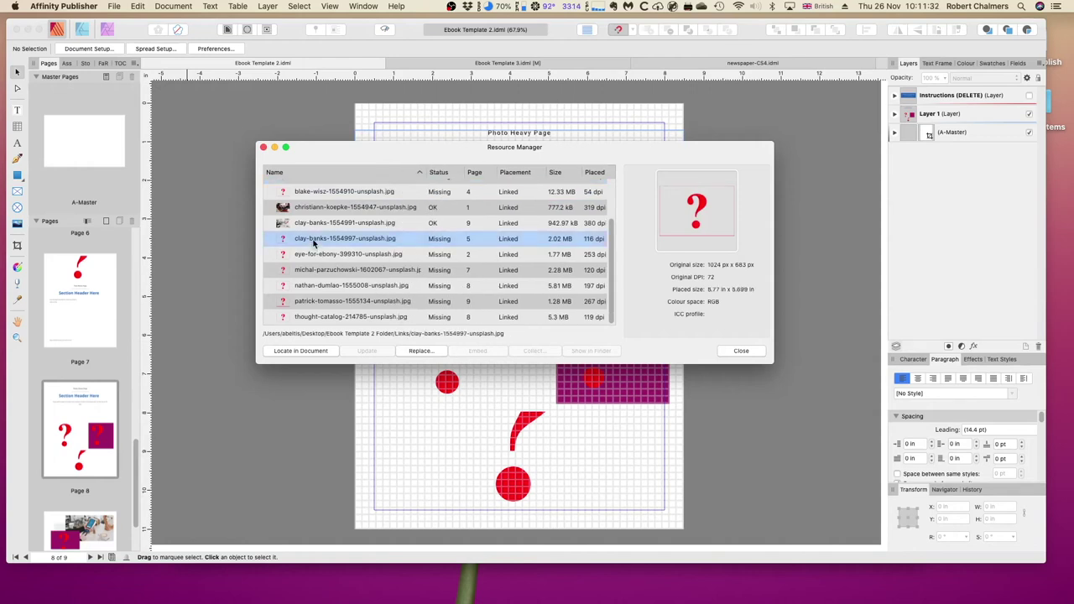
{"action": "left_click", "coordinate": [313, 259]}
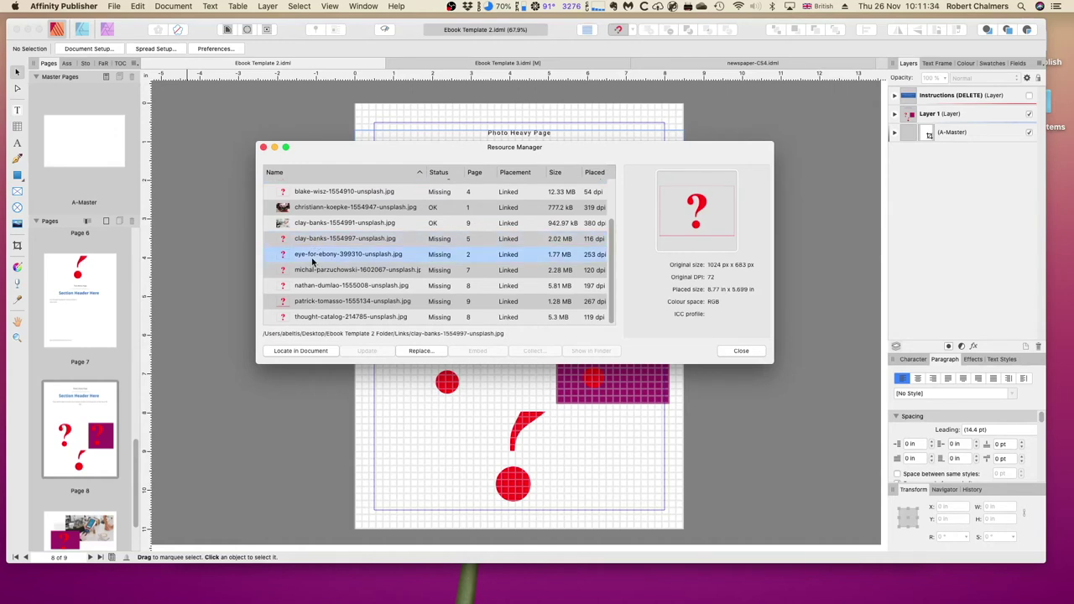
{"action": "left_click", "coordinate": [316, 271]}
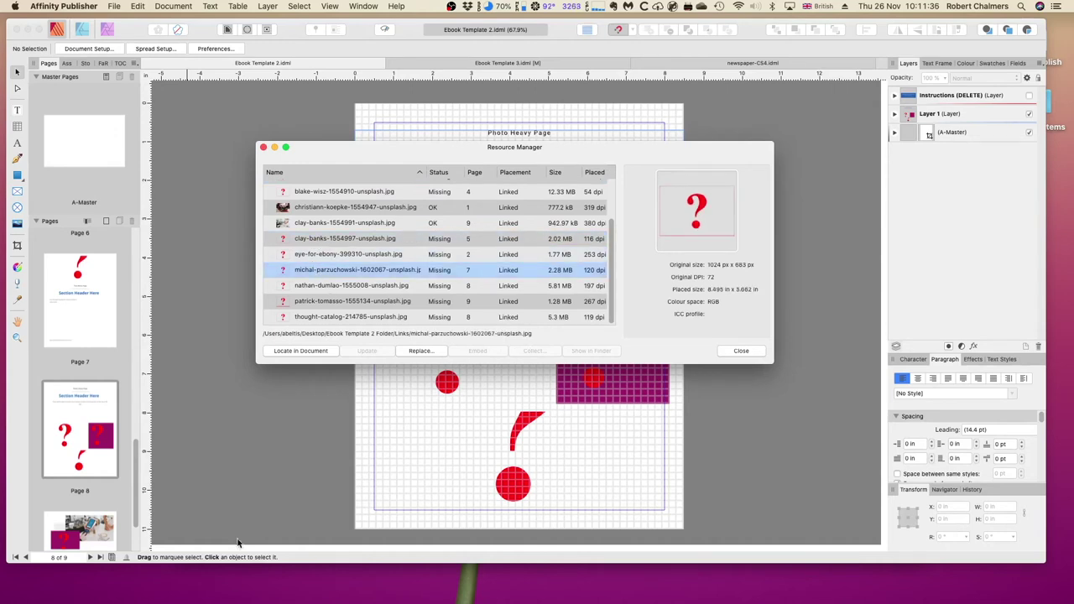
{"action": "mouse_move", "coordinate": [159, 591]}
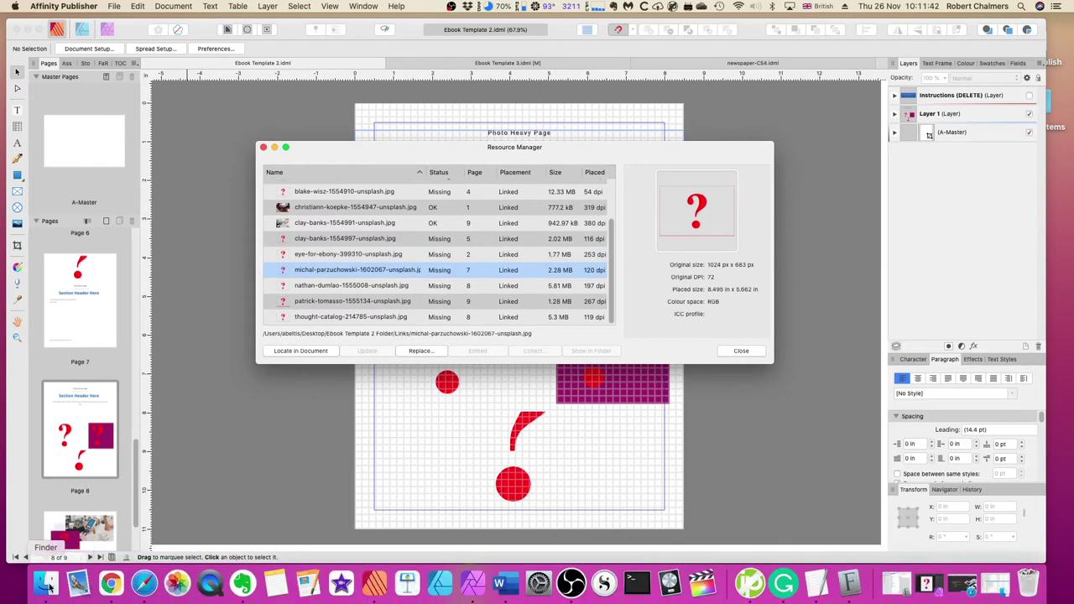
Step: In Finder, expand Ebook Template 2 Folder's Links to find bench-accounting-49906-unsplash.jpg, then return to Publisher
{"action": "left_click", "coordinate": [46, 583]}
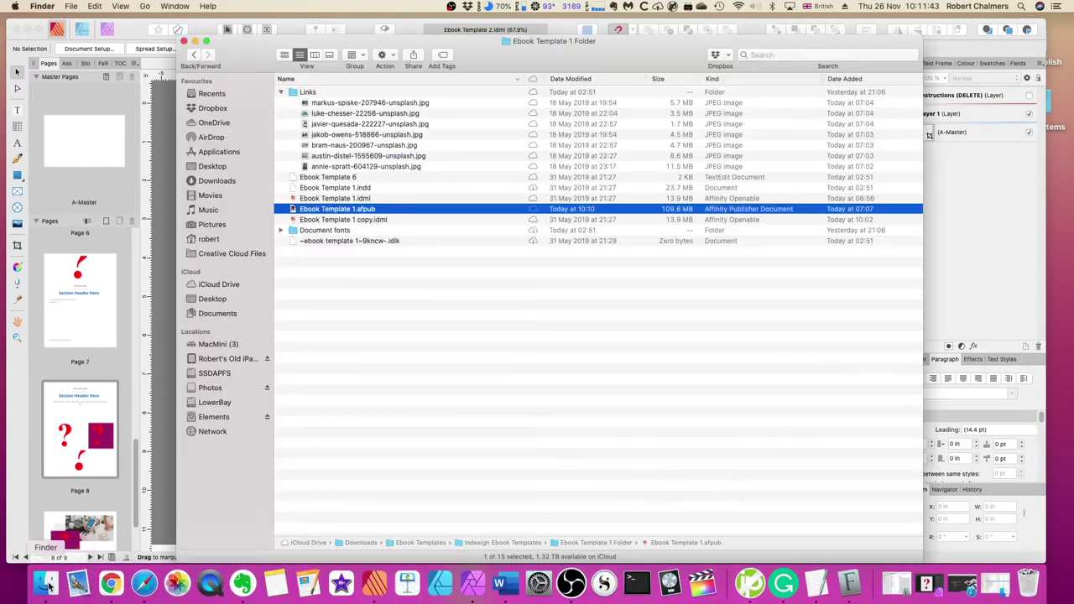
{"action": "left_click", "coordinate": [281, 92]}
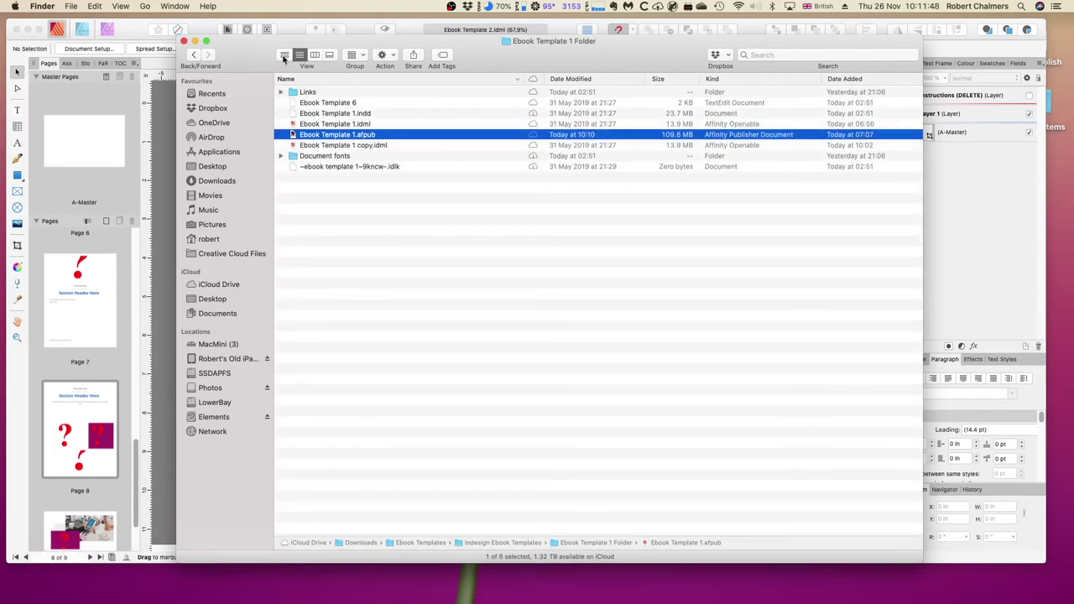
{"action": "left_click", "coordinate": [193, 55]}
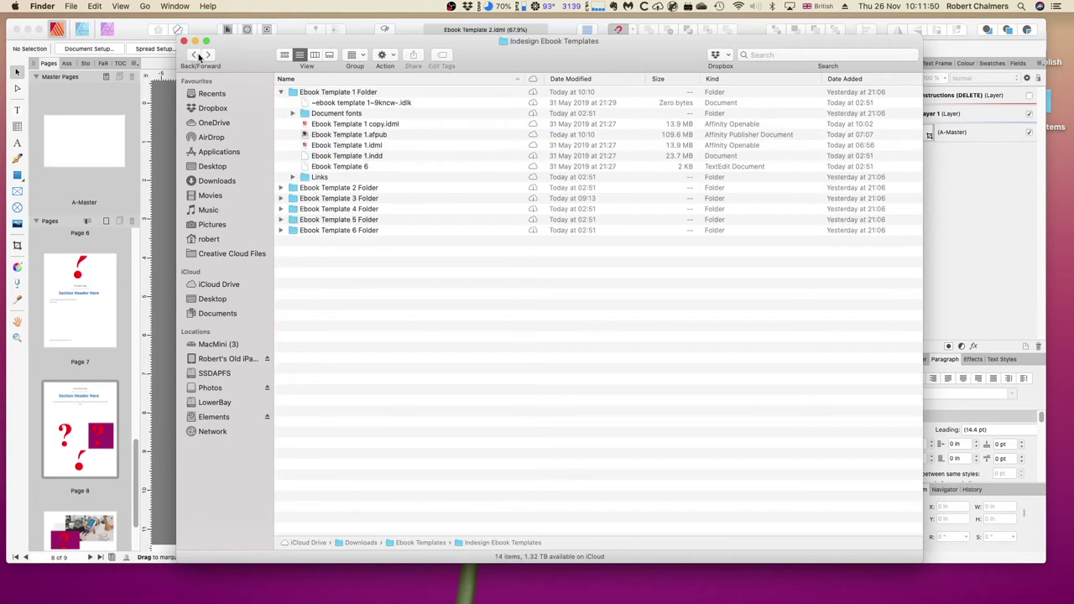
{"action": "left_click", "coordinate": [289, 94]}
{"action": "left_click", "coordinate": [282, 92]}
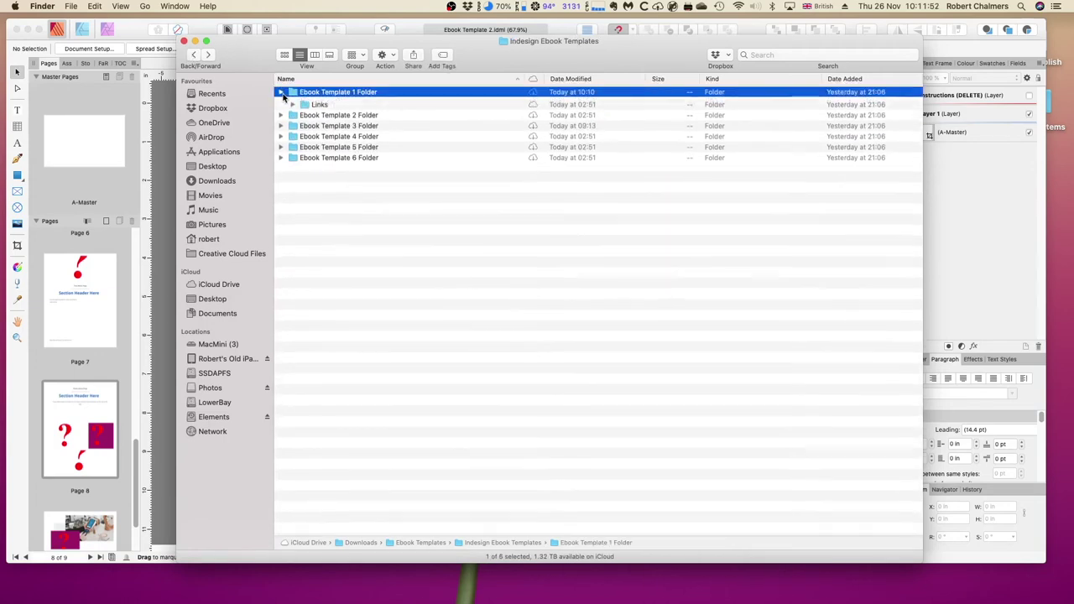
{"action": "left_click", "coordinate": [281, 102]}
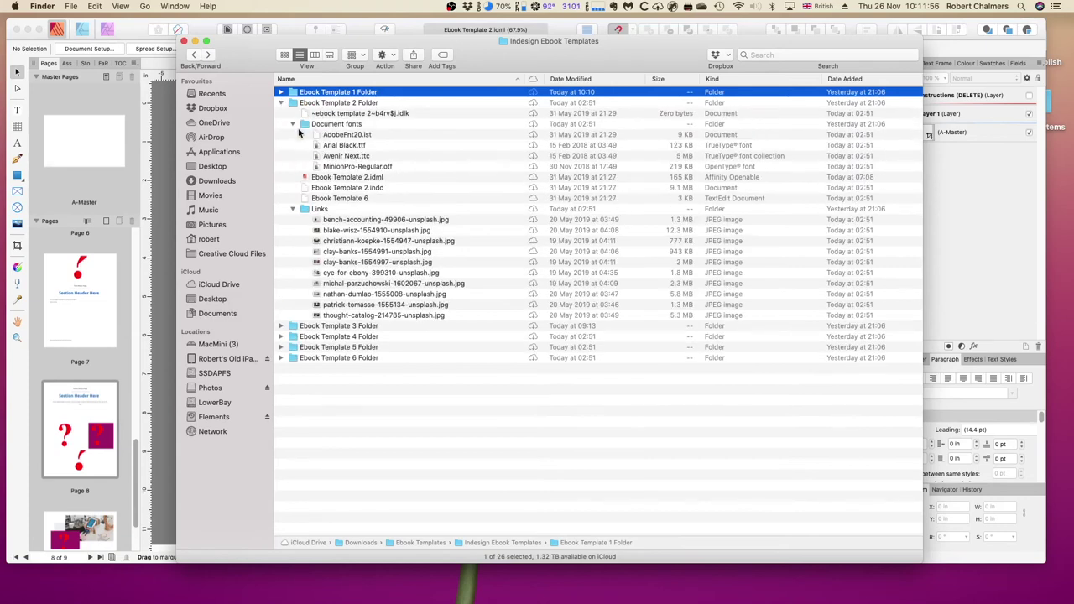
{"action": "left_click", "coordinate": [307, 125]}
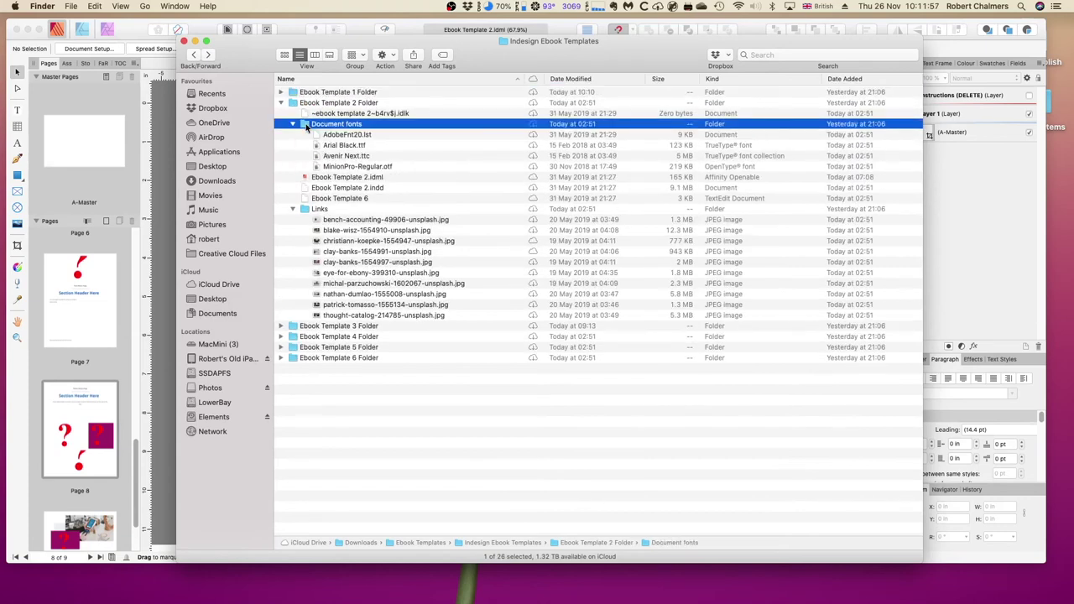
{"action": "left_click", "coordinate": [307, 210]}
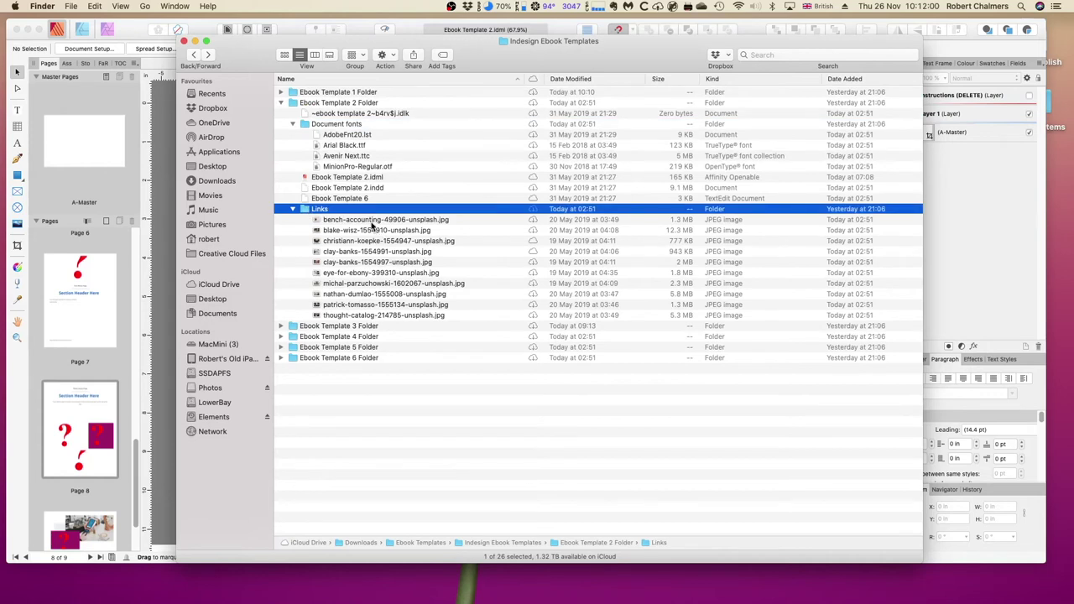
{"action": "left_click", "coordinate": [374, 222]}
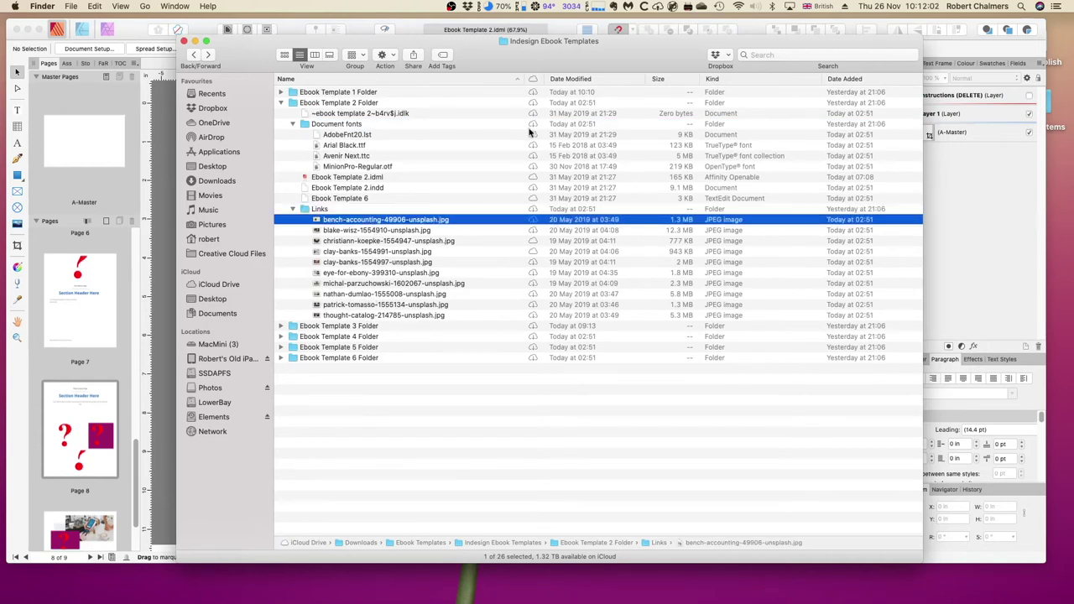
{"action": "left_click_drag", "start_coordinate": [633, 56], "coordinate": [592, 51]}
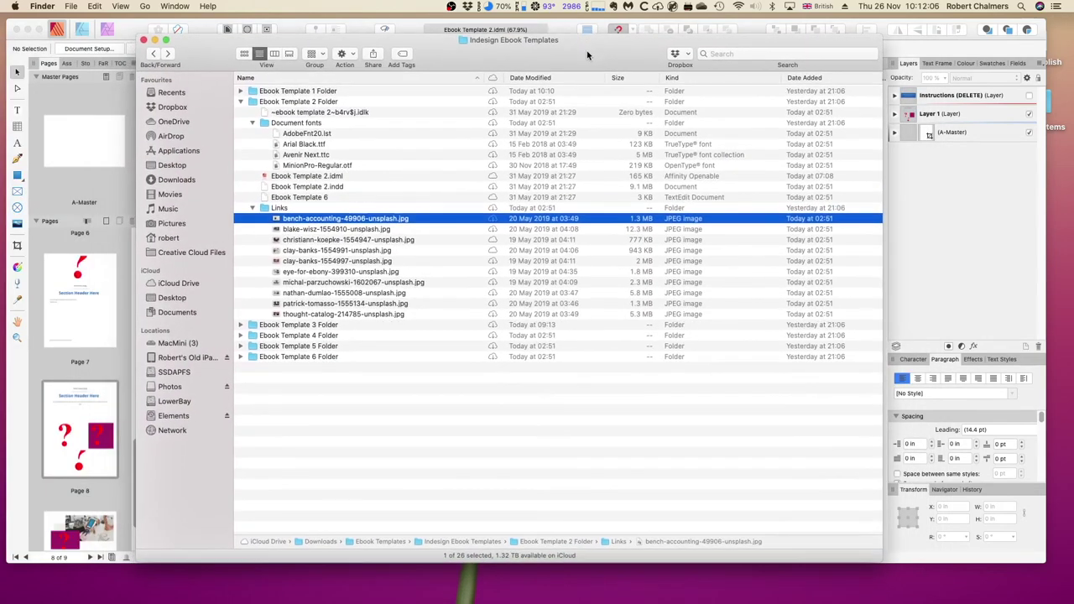
{"action": "left_click", "coordinate": [73, 316]}
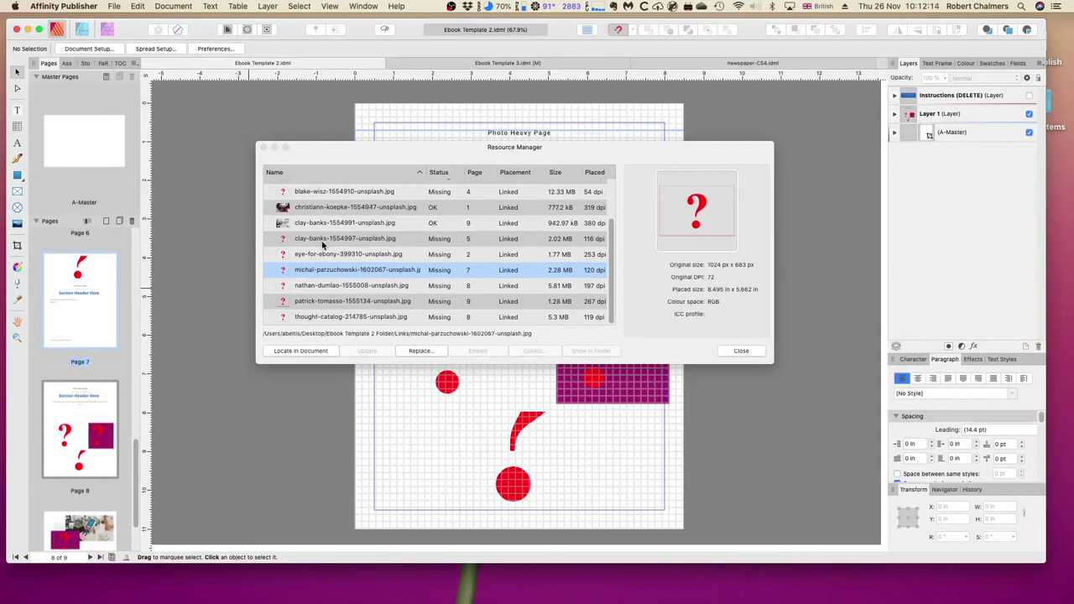
Step: Locate the missing michal-parzuchowski and clay-banks-1554997 images, then open the replacement browser for clay-banks
{"action": "left_click", "coordinate": [300, 351]}
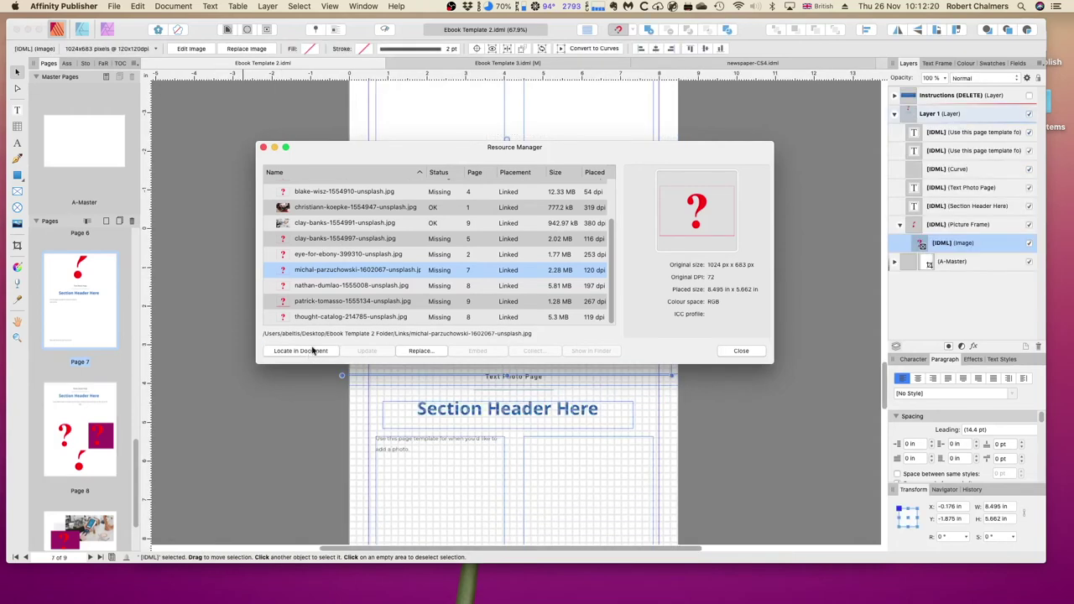
{"action": "left_click_drag", "start_coordinate": [340, 155], "coordinate": [330, 99]}
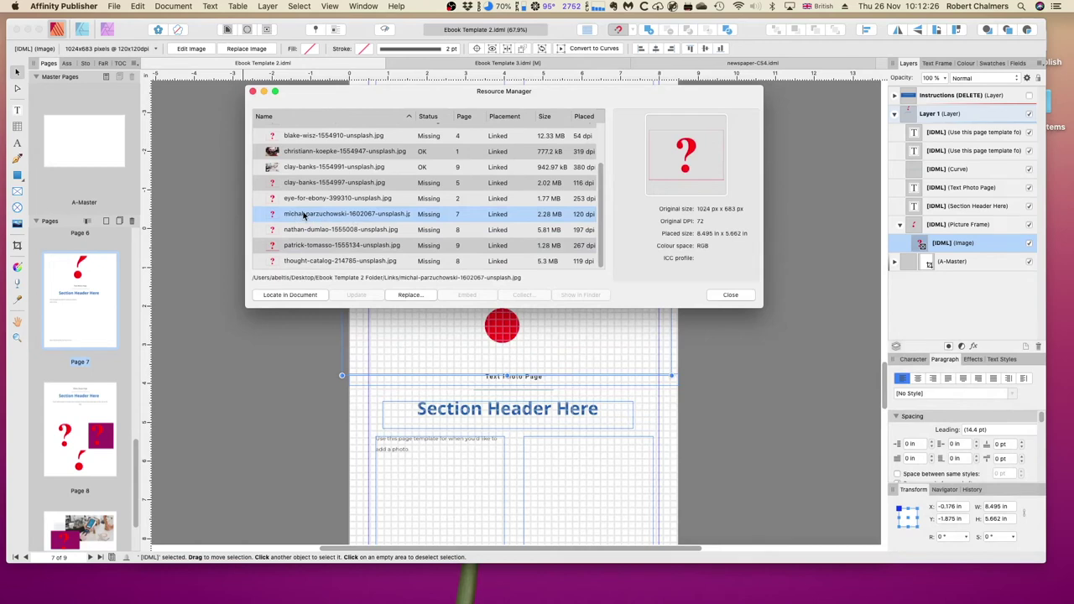
{"action": "left_click", "coordinate": [317, 186]}
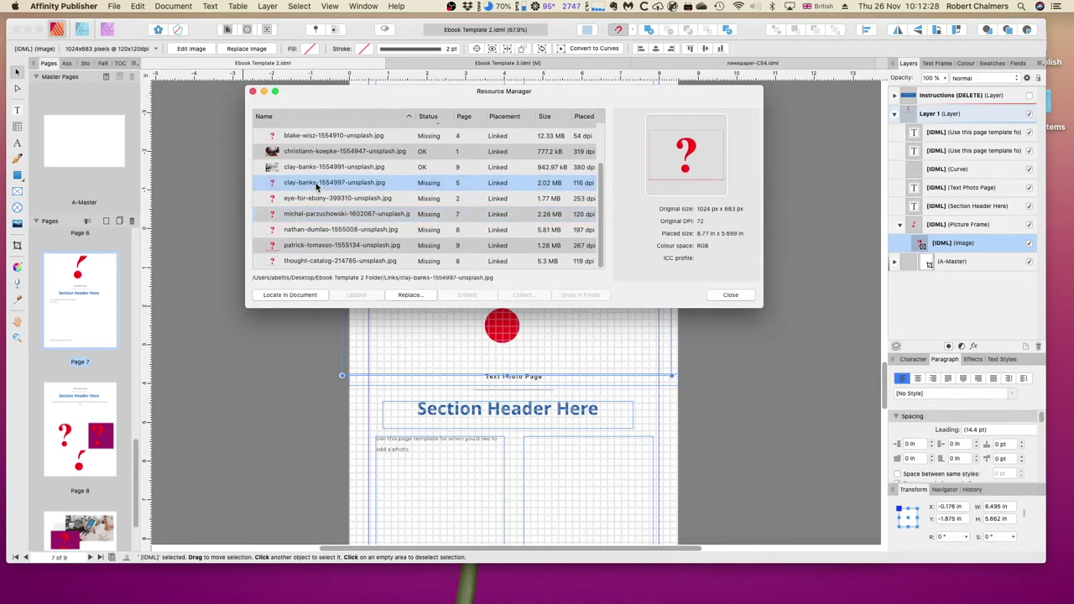
{"action": "left_click", "coordinate": [295, 299]}
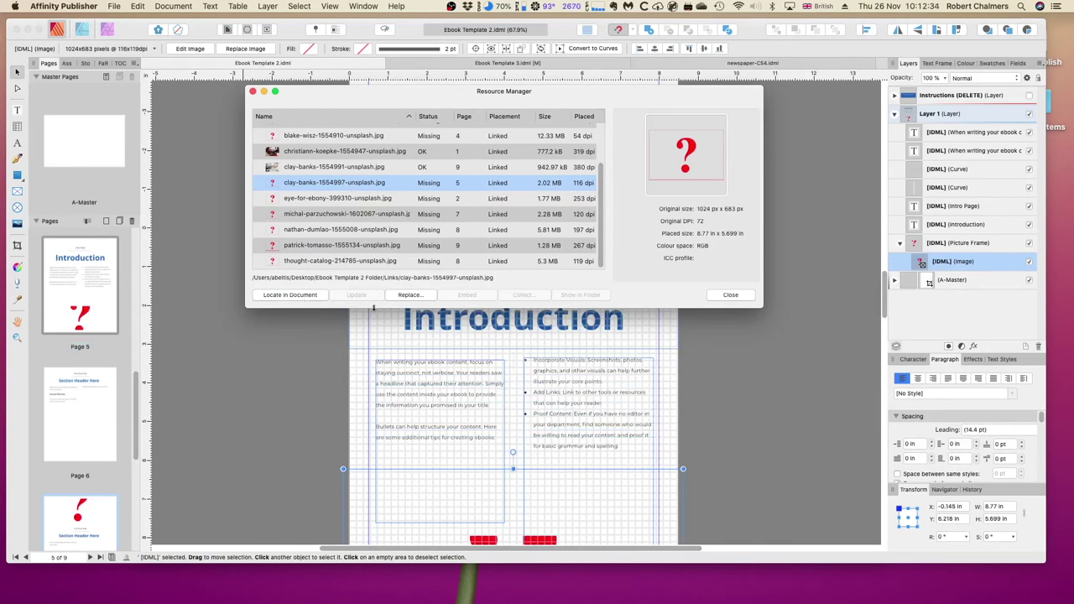
{"action": "left_click", "coordinate": [411, 296]}
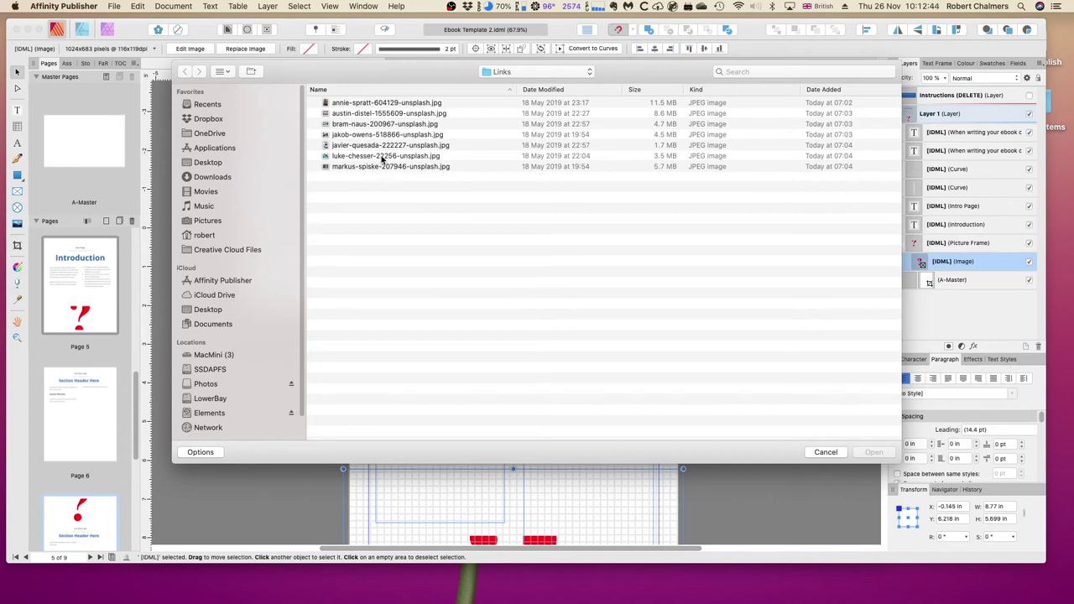
Step: Cancel choosing a replacement file, leaving clay-banks-1554997-unsplash.jpg still Missing in the Resource Manager
{"action": "left_click_drag", "start_coordinate": [295, 66], "coordinate": [358, 202]}
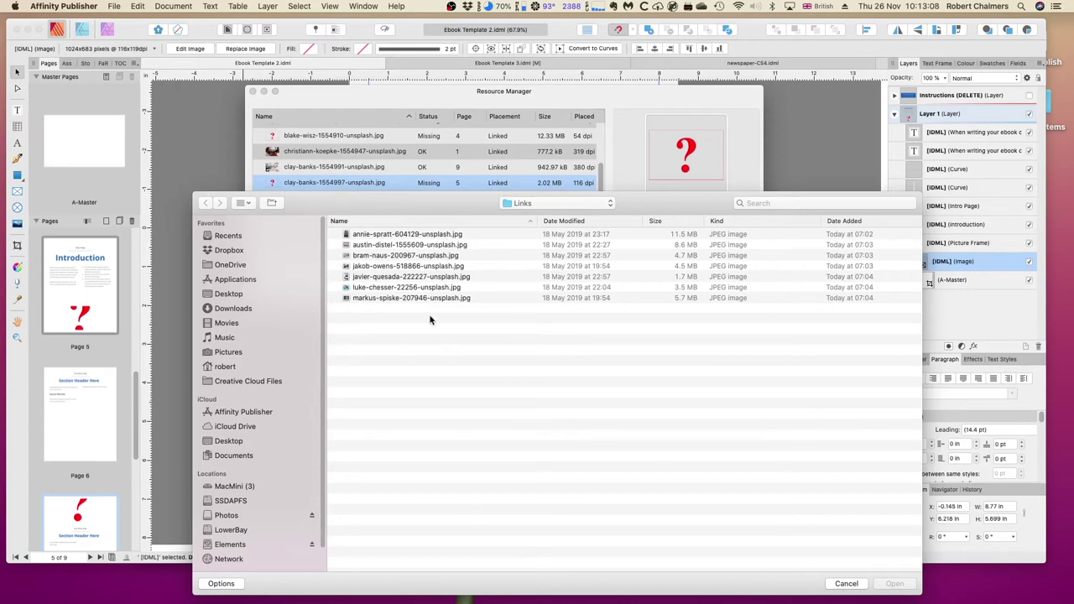
{"action": "left_click", "coordinate": [847, 585]}
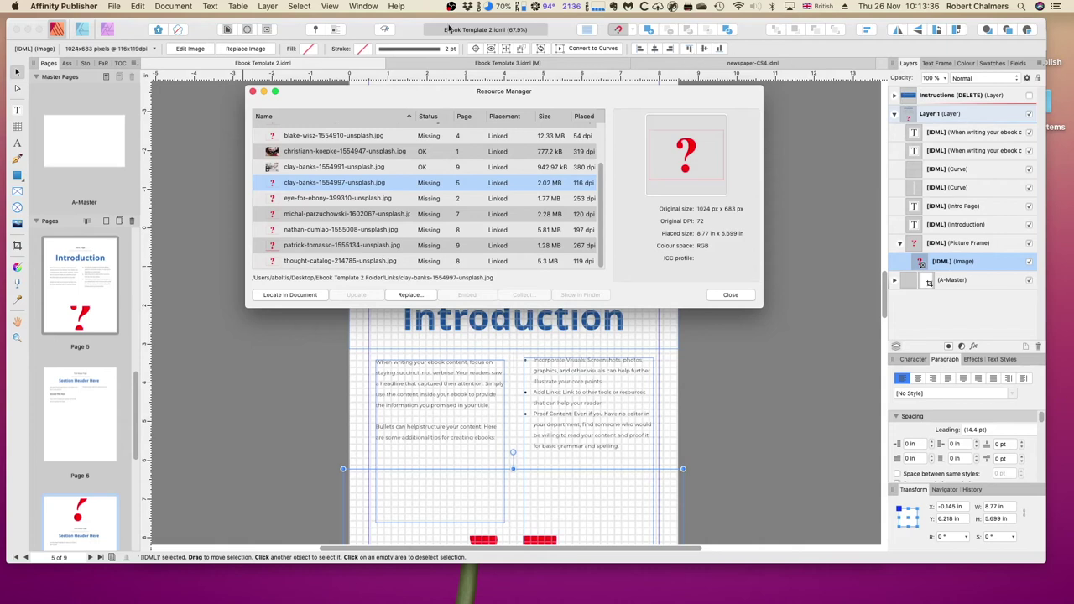
Step: Browse the View > Studio panel options without changes and collapse the Paragraph Spacing settings
{"action": "left_click", "coordinate": [329, 7]}
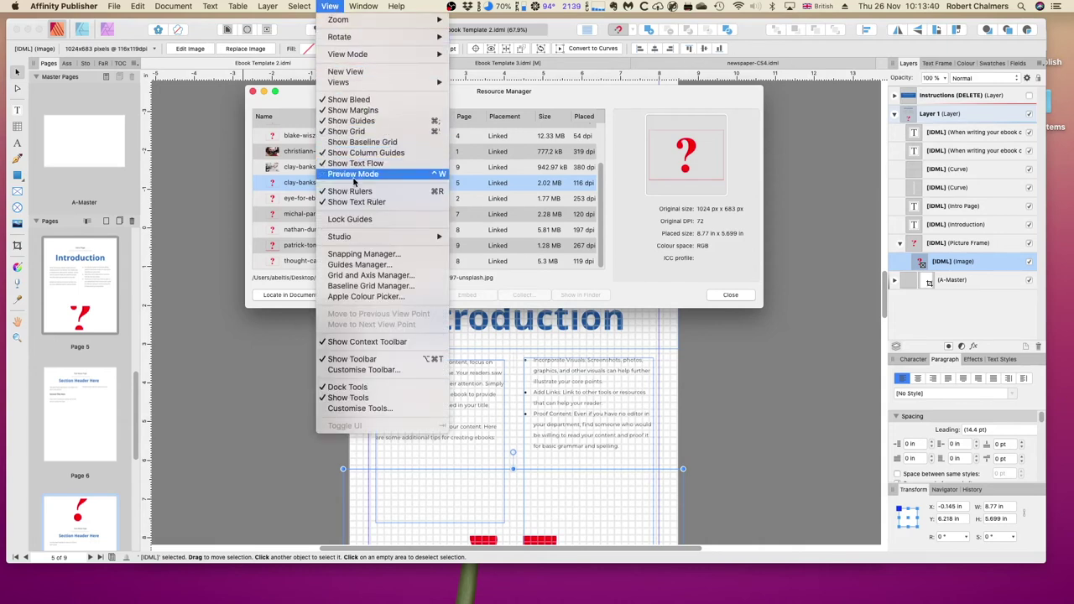
{"action": "mouse_move", "coordinate": [361, 237]}
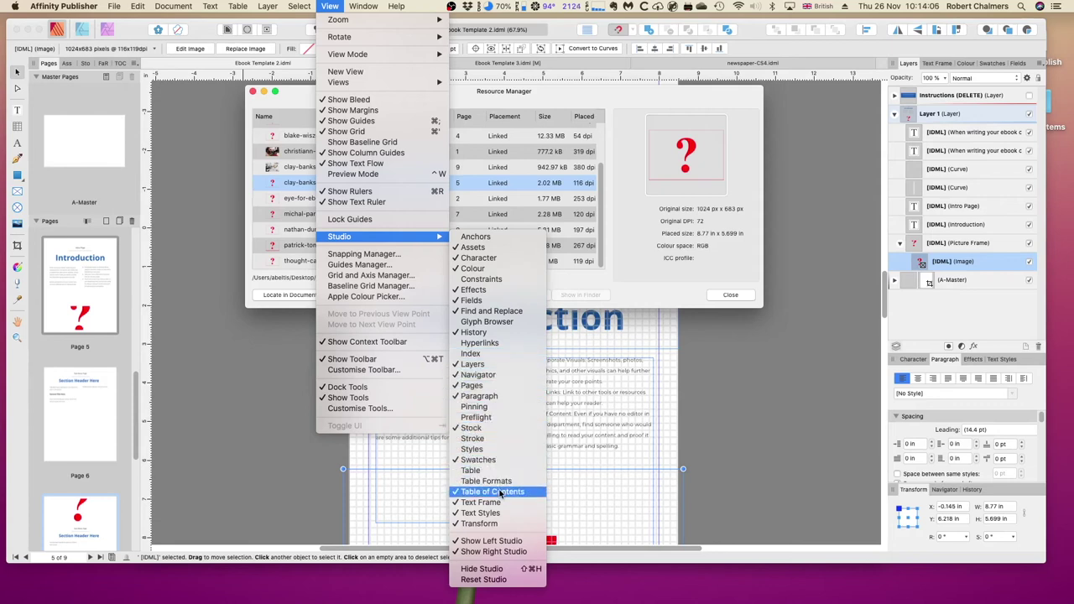
{"action": "left_click", "coordinate": [773, 378]}
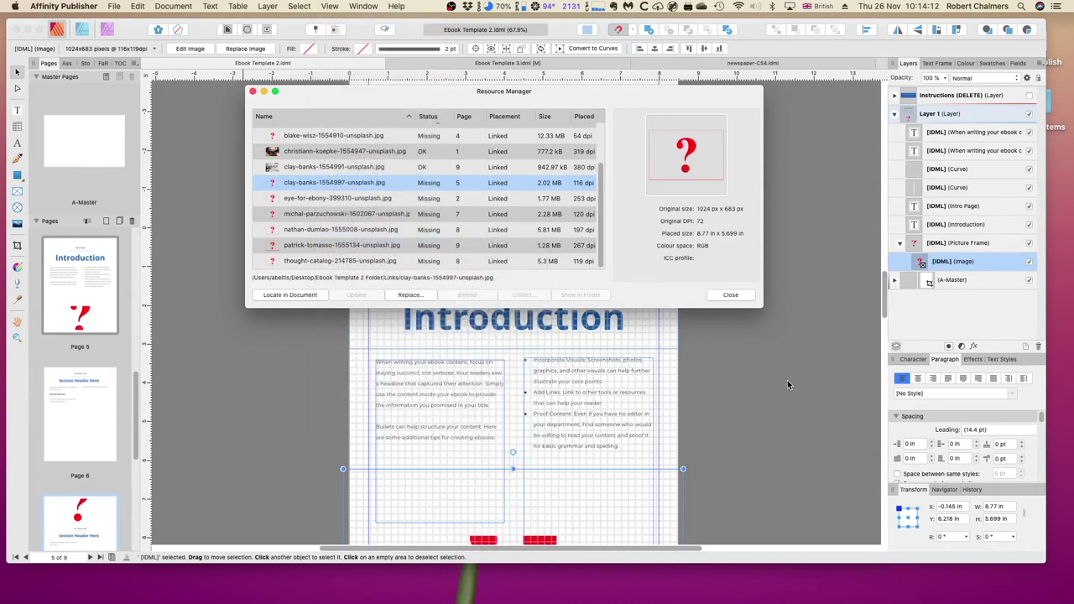
{"action": "left_click", "coordinate": [896, 416]}
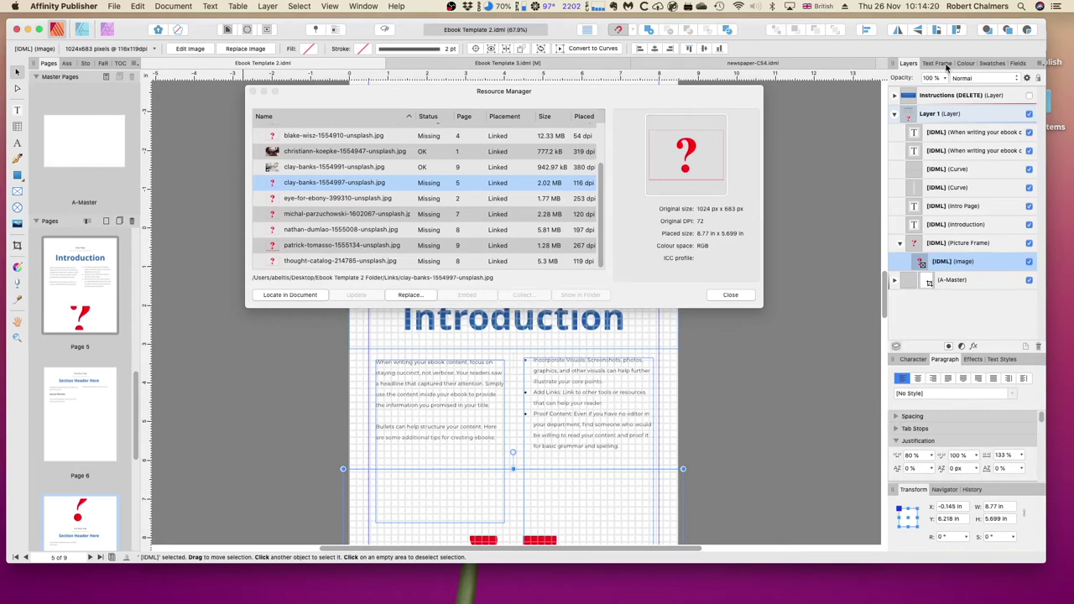
Step: Check the Layers panel options, then bring up the Unsplash Stock panel in the left studio
{"action": "left_click", "coordinate": [1040, 64]}
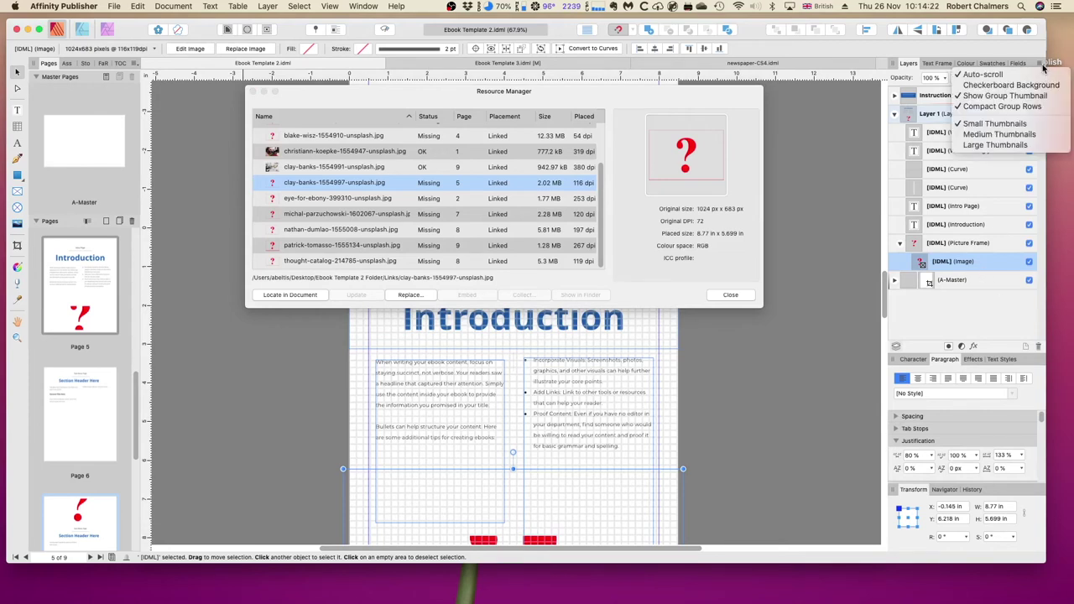
{"action": "left_click", "coordinate": [849, 56]}
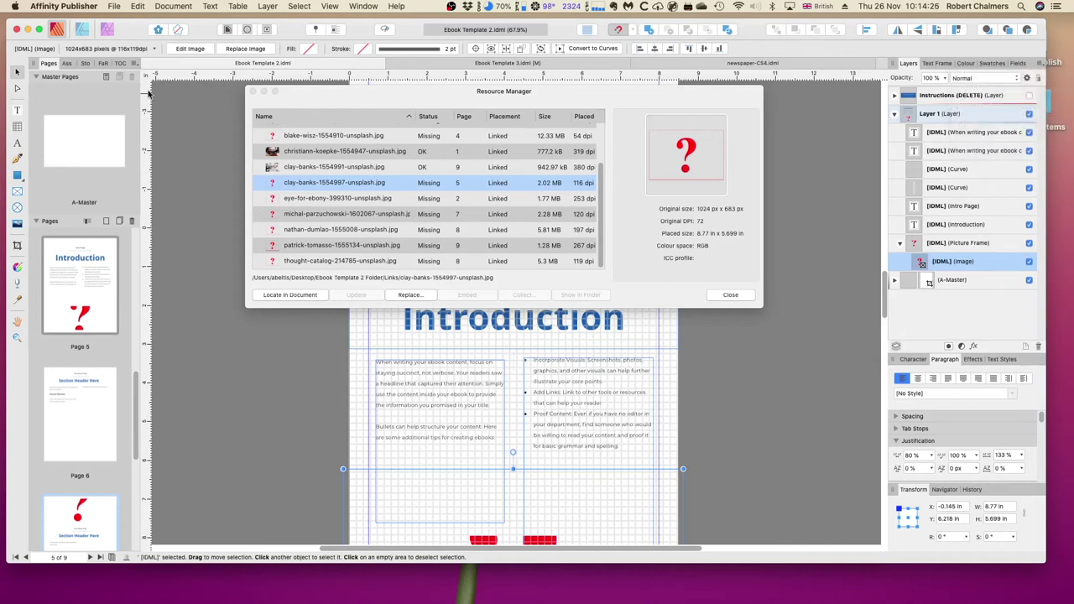
{"action": "left_click", "coordinate": [84, 64]}
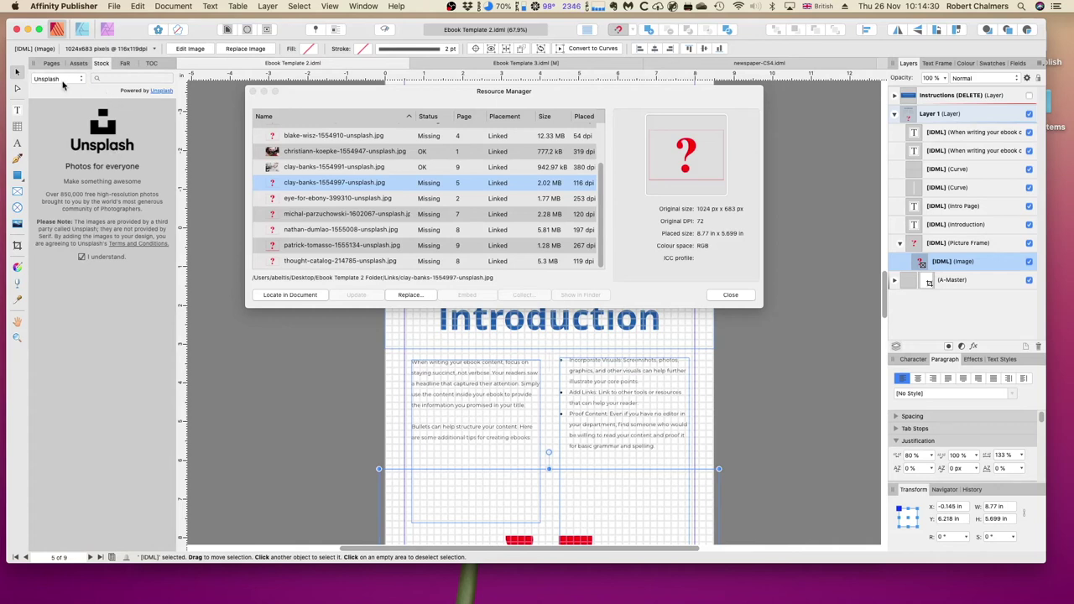
Step: Search the Unsplash stock photos for 'clay-banks-1554997-unsplash.jpg' and inspect the first result
{"action": "left_click", "coordinate": [127, 77]}
{"action": "type", "text": "clay"}
{"action": "type", "text": "-banks-1554997"}
{"action": "key", "text": "Return"}
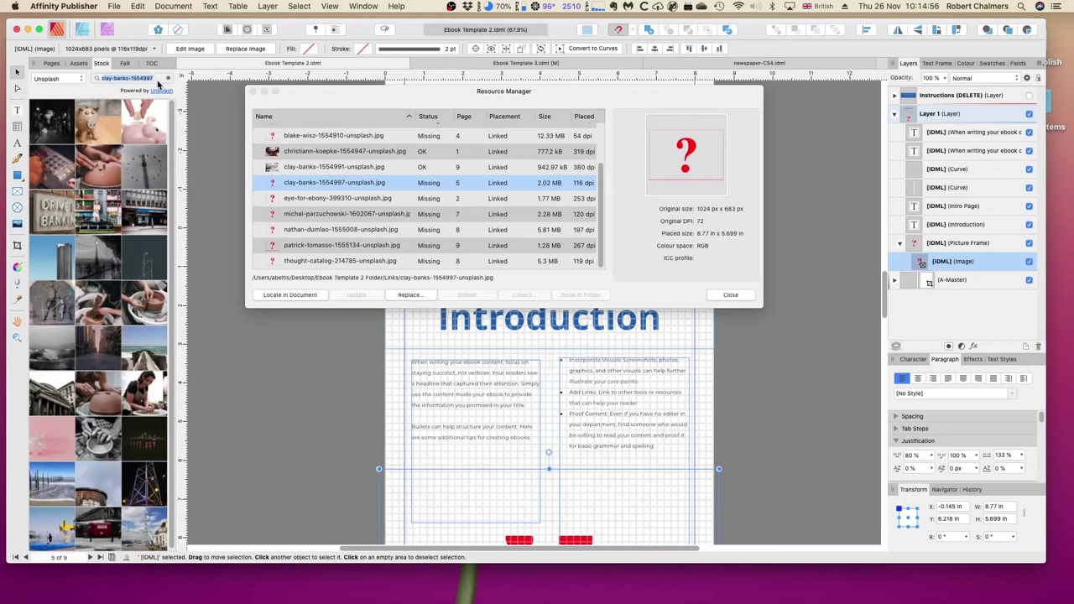
{"action": "left_click", "coordinate": [156, 79]}
{"action": "type", "text": "-"}
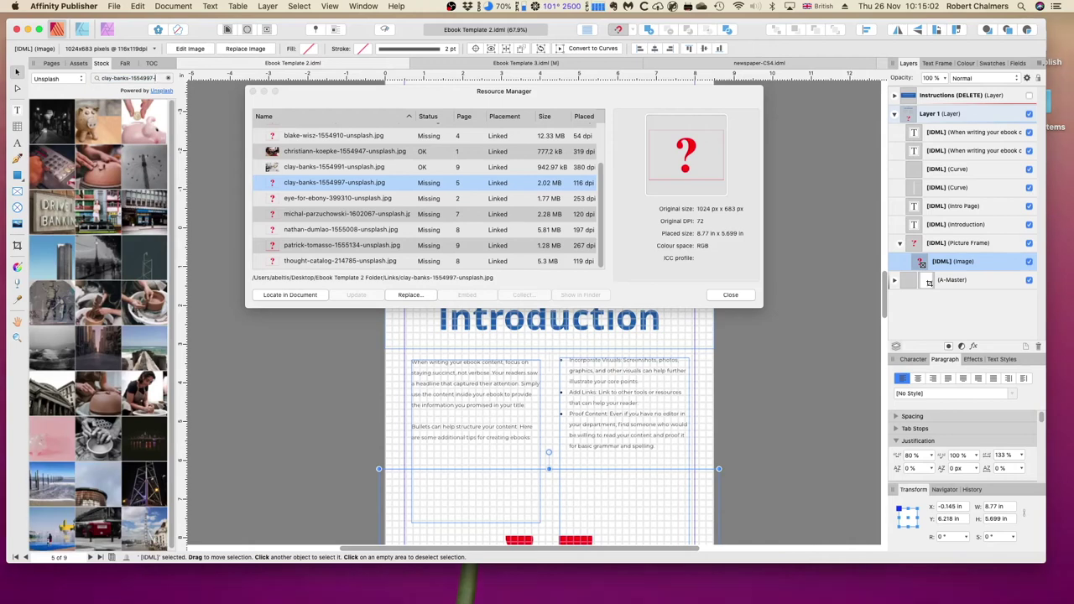
{"action": "type", "text": "unsplash"}
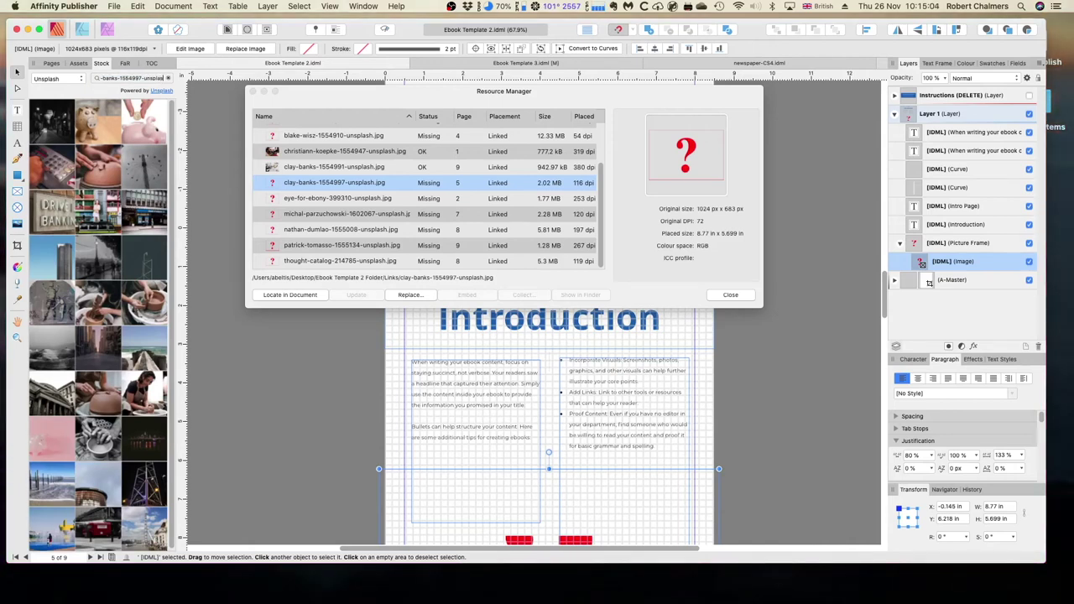
{"action": "type", "text": ".jpg"}
{"action": "key", "text": "Return"}
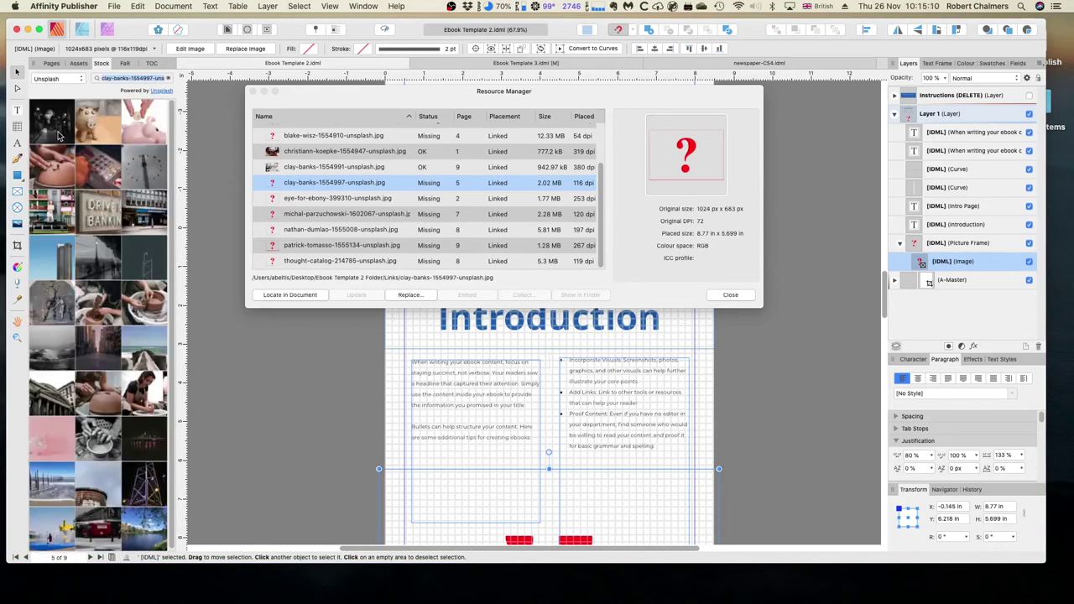
{"action": "mouse_move", "coordinate": [59, 134]}
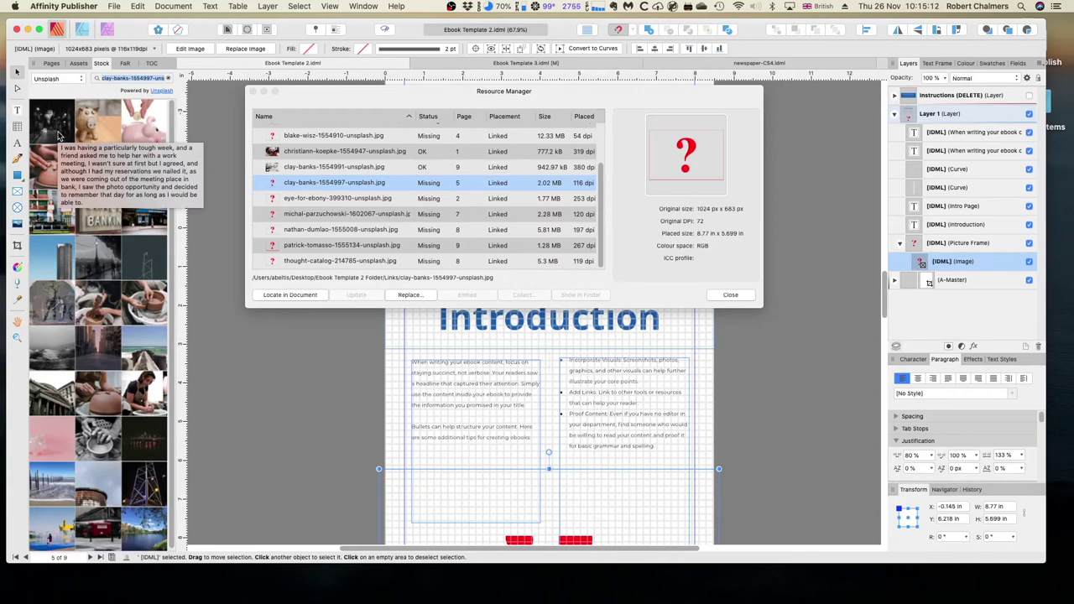
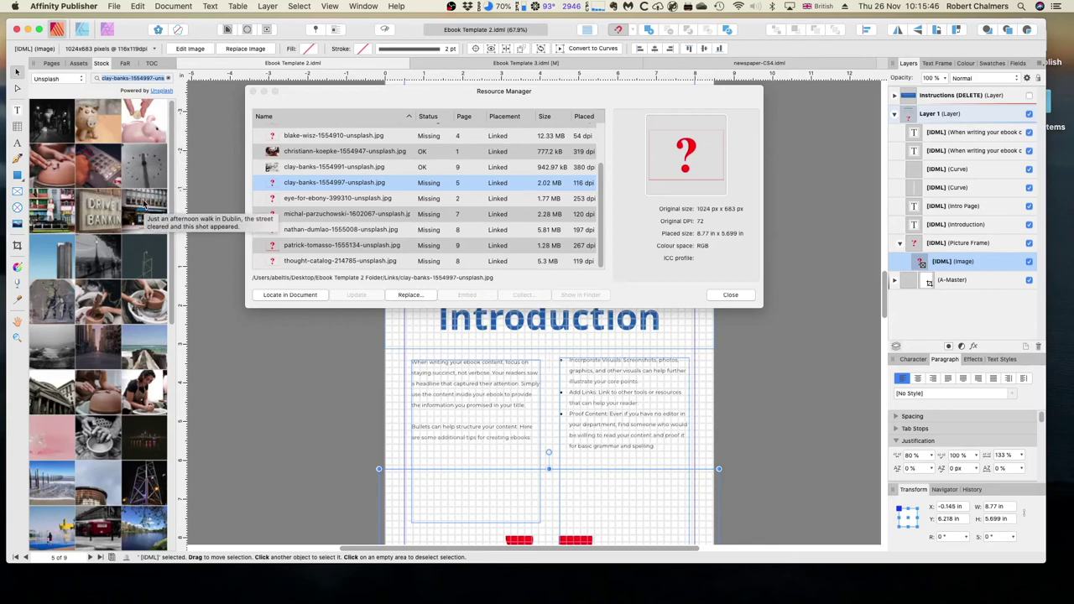
Step: Trim the Stock search text to '1554997' and run the search
{"action": "left_click", "coordinate": [120, 77]}
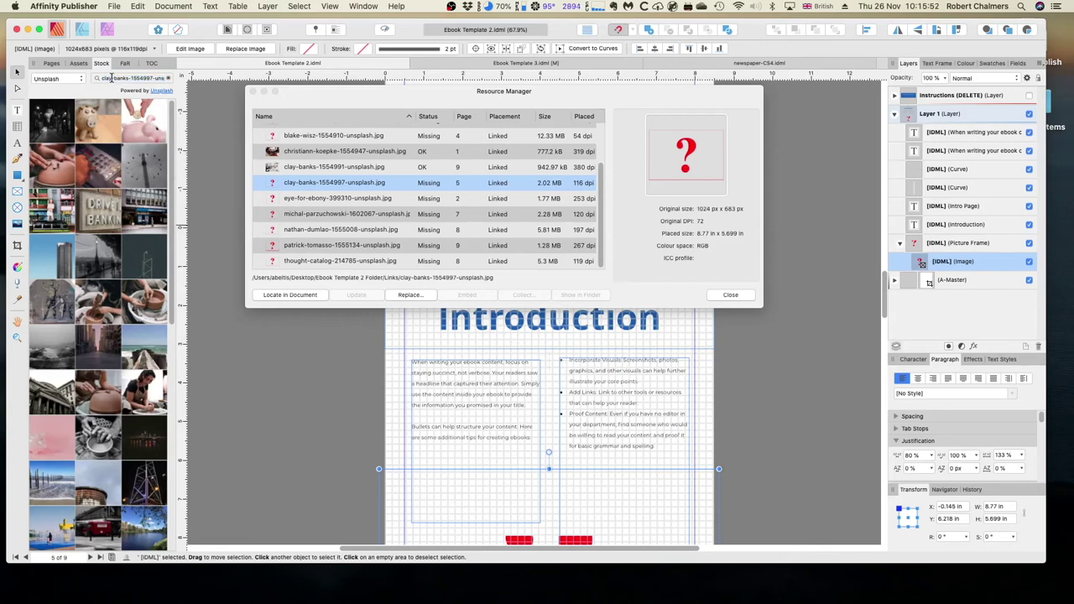
{"action": "left_click_drag", "start_coordinate": [101, 78], "coordinate": [131, 78]}
{"action": "key", "text": "BackSpace"}
{"action": "left_click_drag", "start_coordinate": [126, 78], "coordinate": [163, 78]}
{"action": "key", "text": "BackSpace"}
{"action": "key", "text": "BackSpace"}
{"action": "key", "text": "Return"}
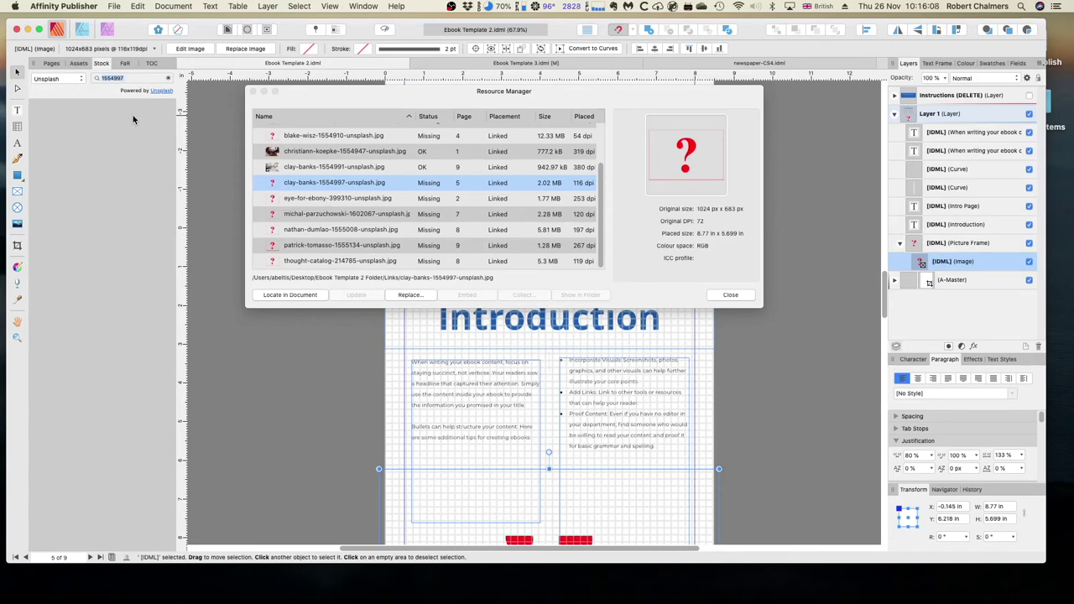
Step: Select the missing michal-parzuchowski image in Resource Manager and start replacing it
{"action": "left_click", "coordinate": [340, 217]}
{"action": "left_click", "coordinate": [340, 216]}
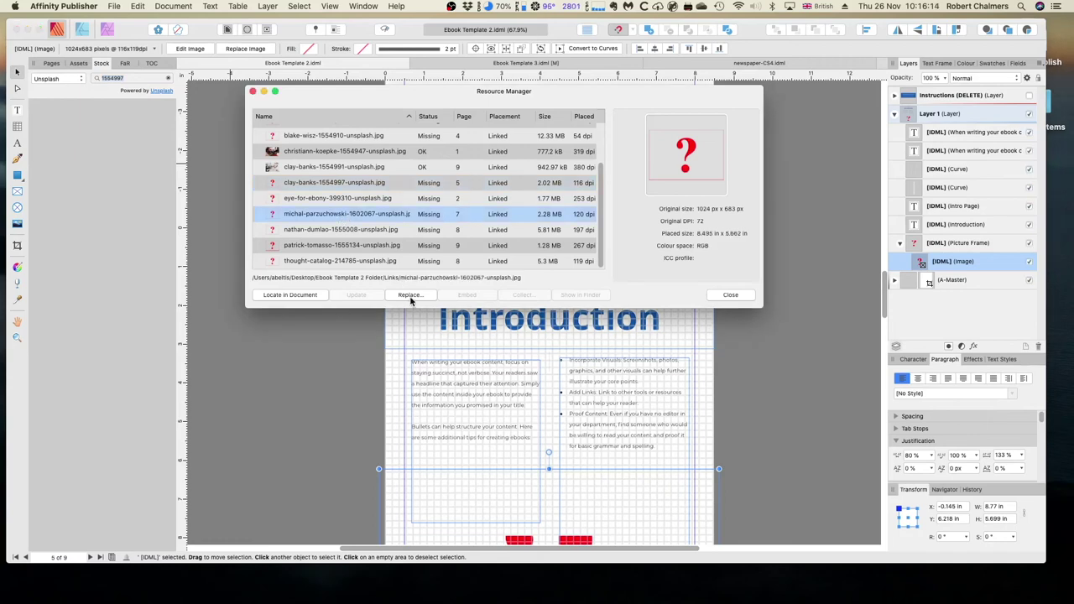
{"action": "left_click", "coordinate": [410, 296]}
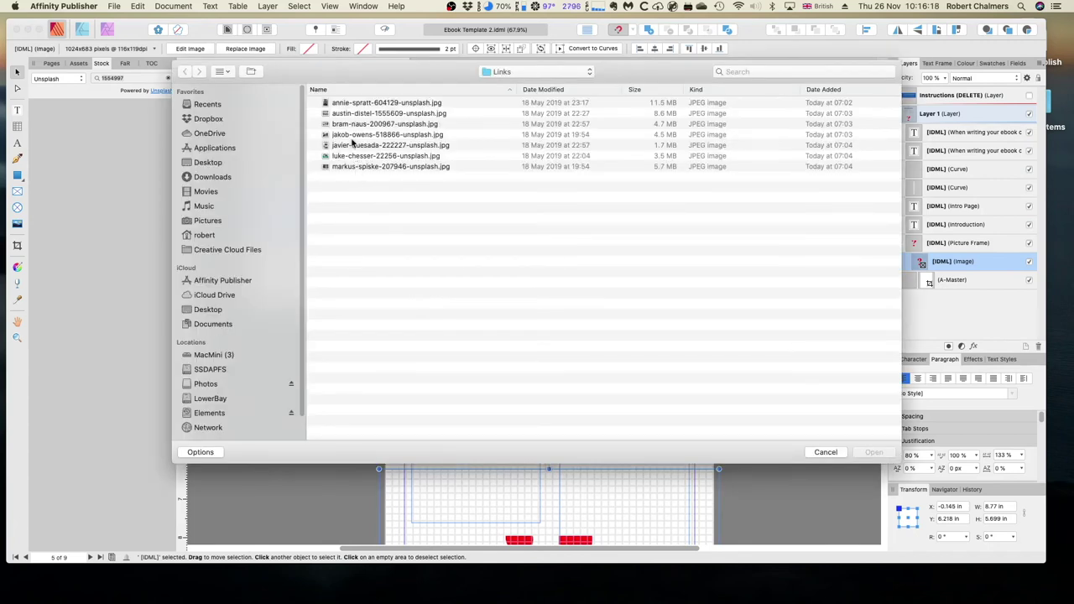
Step: Go to Indesign Ebook Templates > Ebook Template 2 Folder > Links and open clay-banks-1554991-unsplash.jpg as the replacement
{"action": "left_click", "coordinate": [352, 125]}
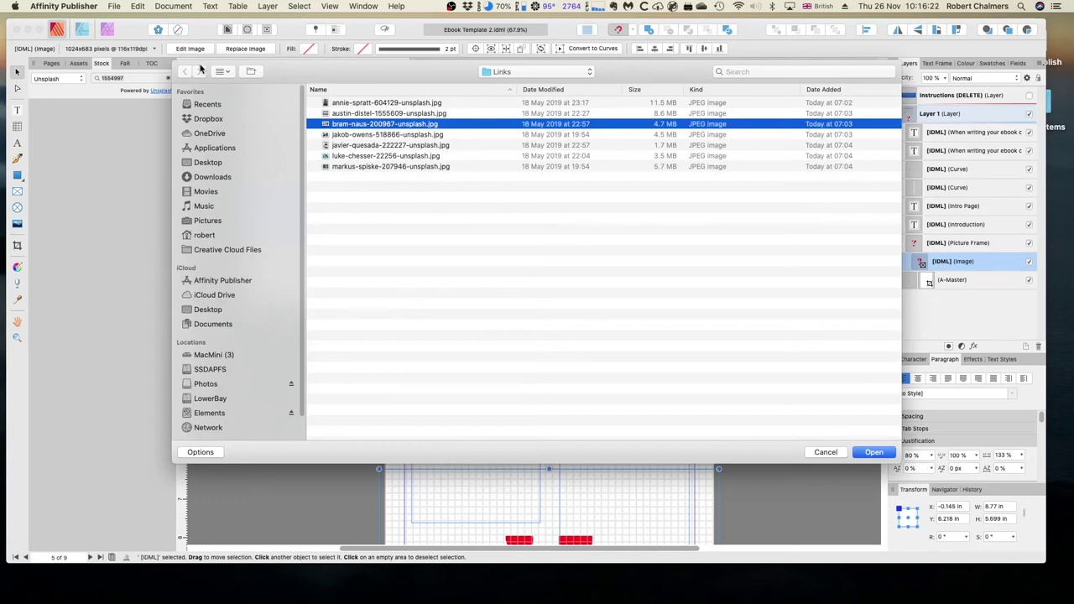
{"action": "left_click", "coordinate": [587, 73]}
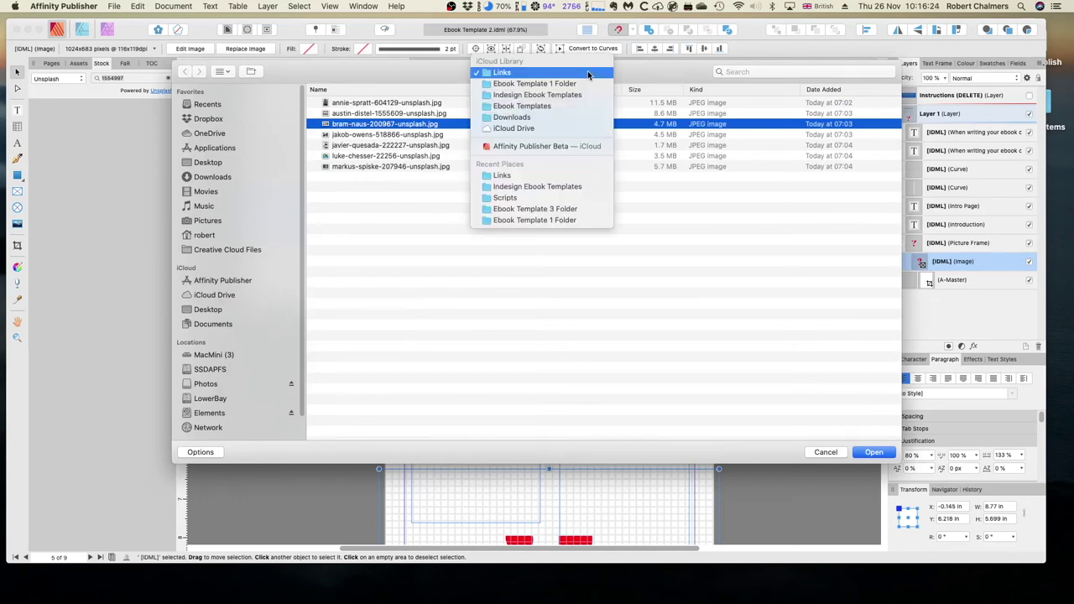
{"action": "left_click", "coordinate": [529, 95]}
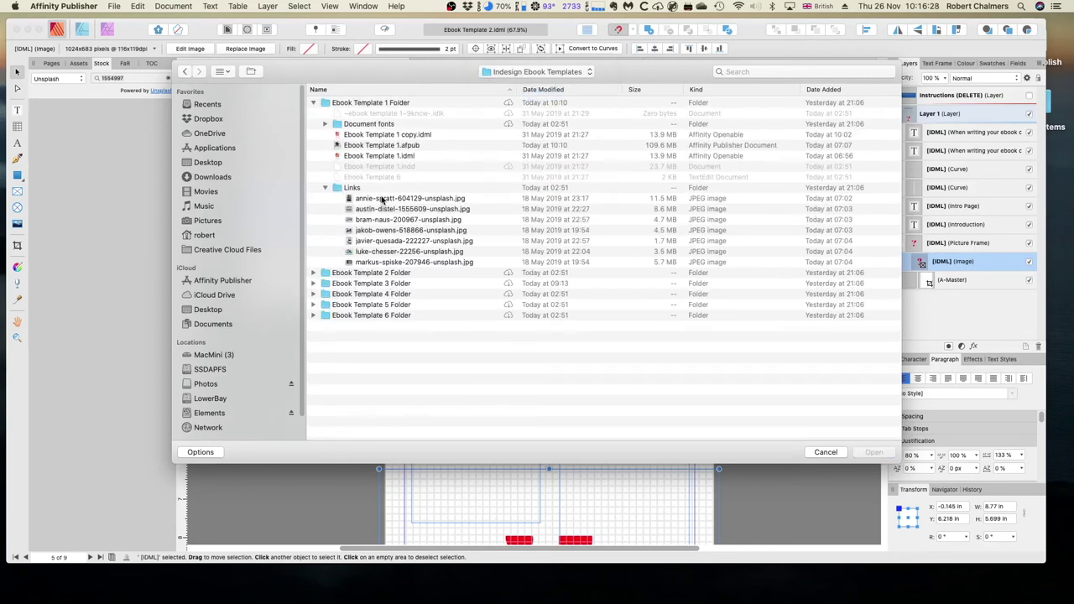
{"action": "left_click", "coordinate": [314, 104]}
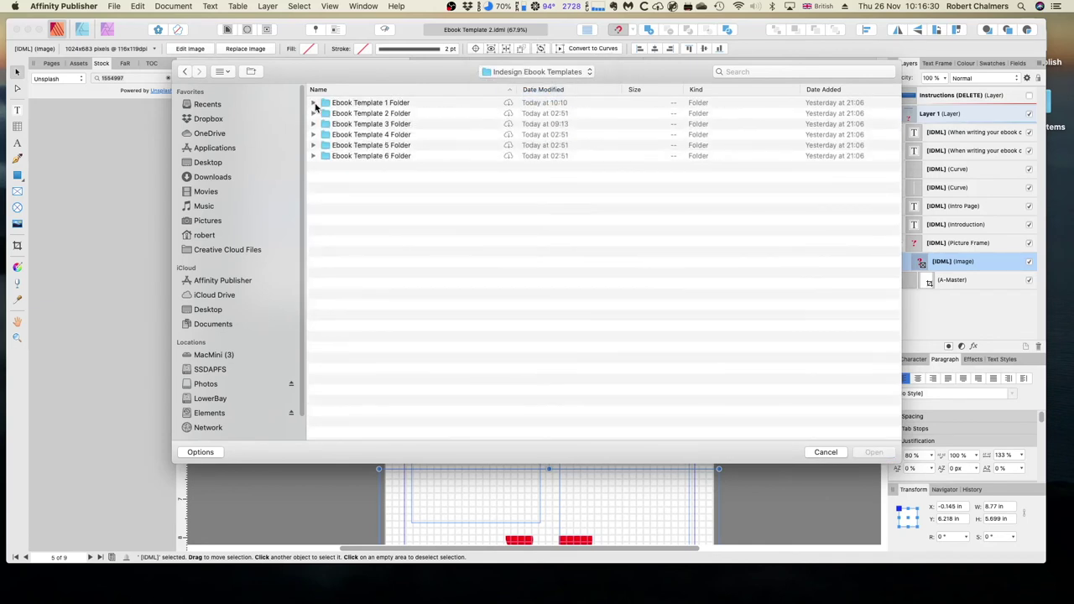
{"action": "left_click", "coordinate": [314, 113]}
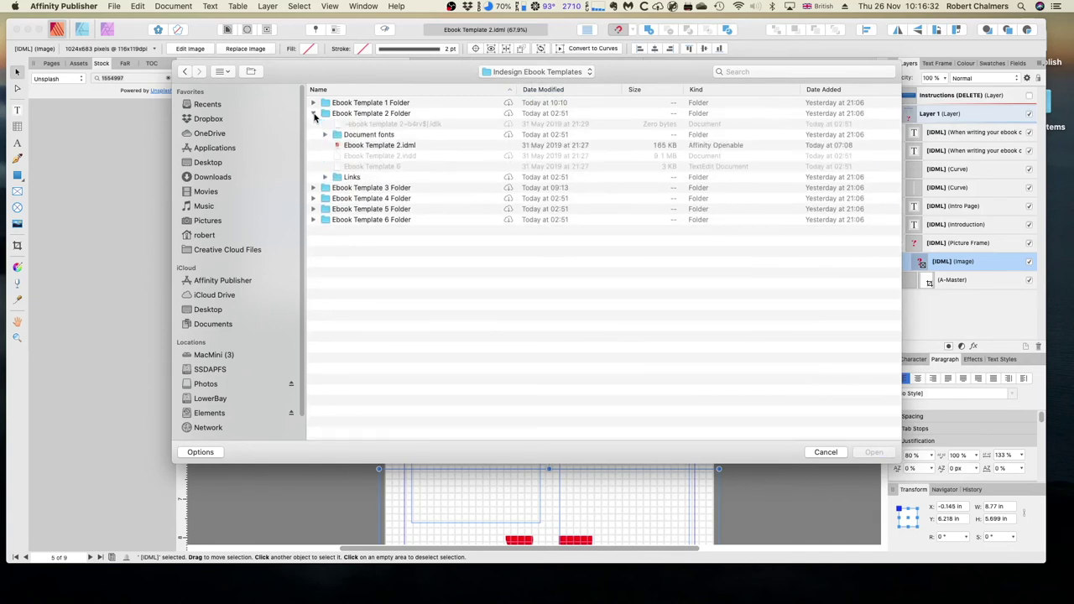
{"action": "left_click", "coordinate": [325, 177]}
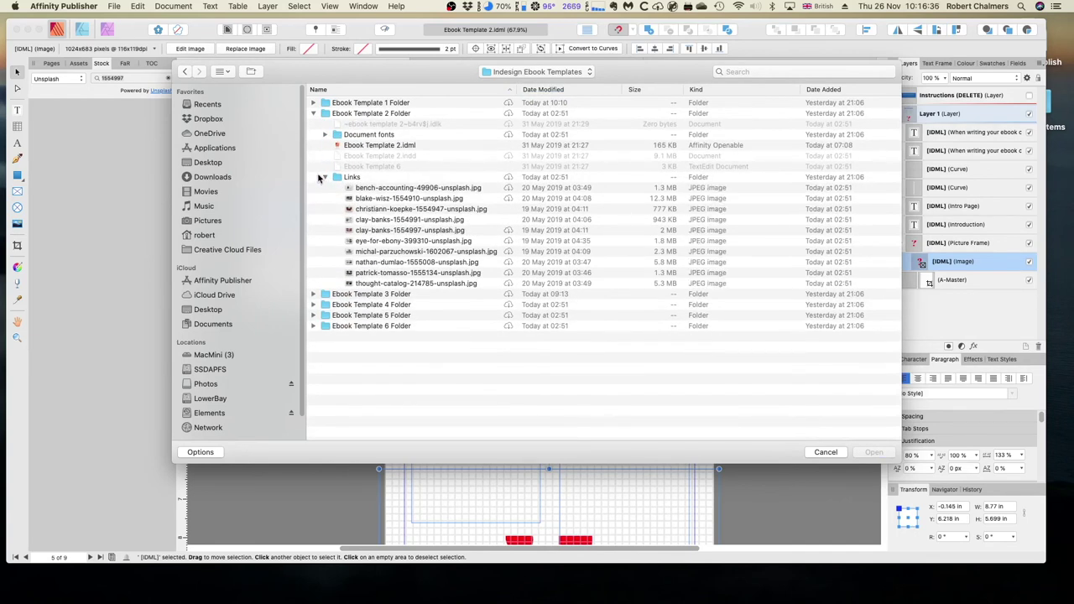
{"action": "left_click", "coordinate": [378, 222]}
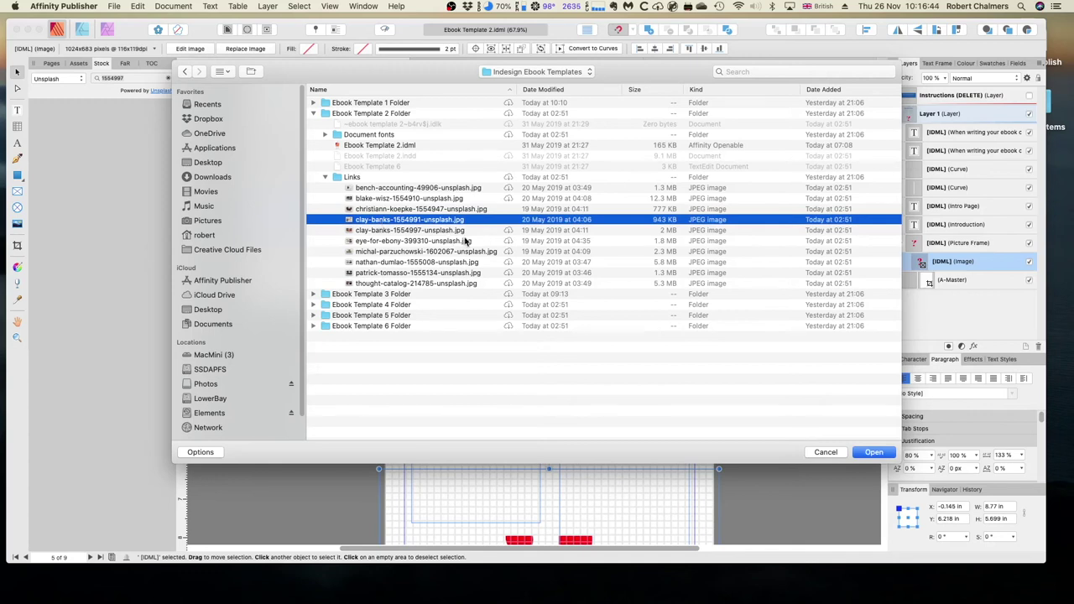
{"action": "left_click", "coordinate": [873, 453]}
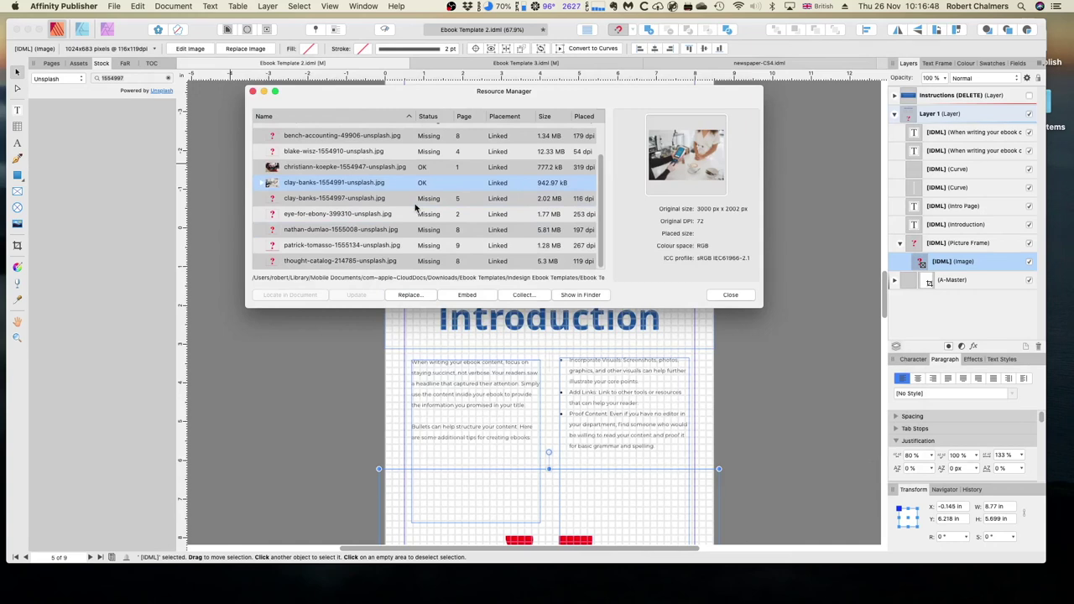
Step: Inspect the christiann-koepke and clay-banks entries, expanding both uses of clay-banks-1554991
{"action": "left_click", "coordinate": [297, 170]}
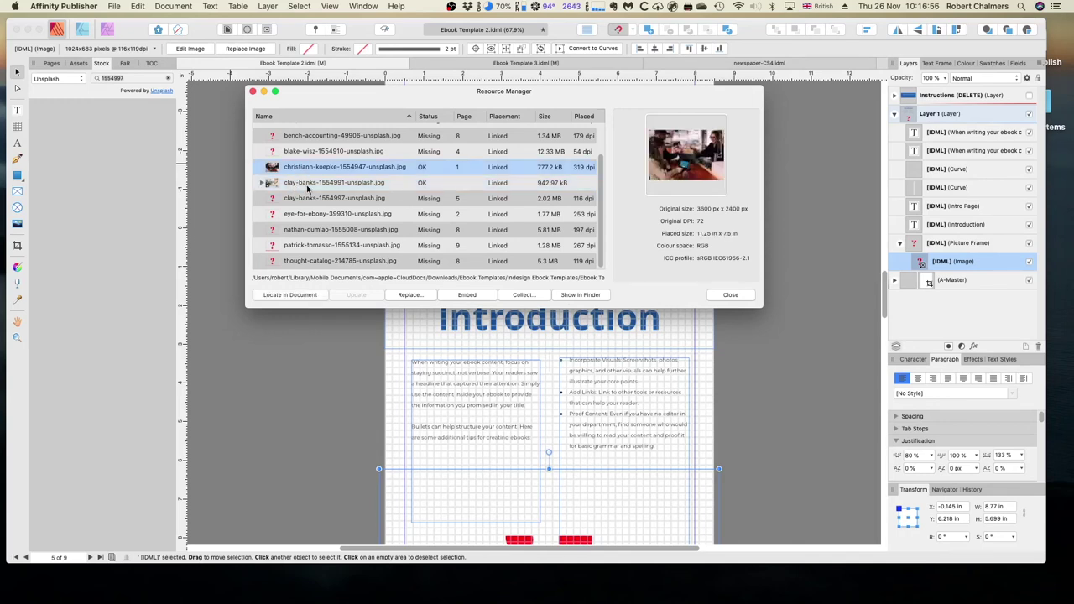
{"action": "left_click", "coordinate": [307, 187]}
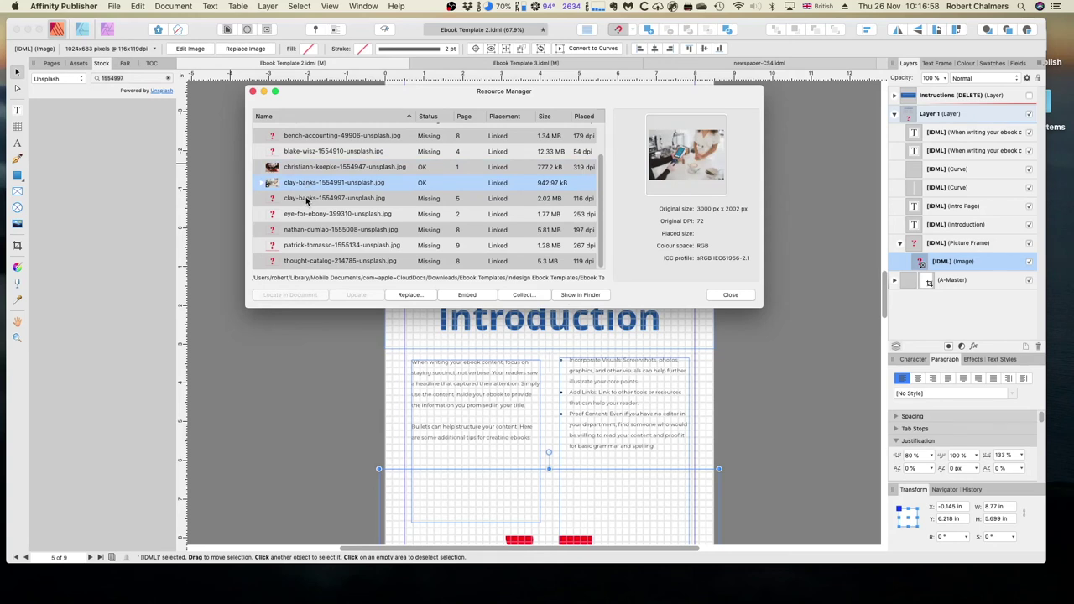
{"action": "left_click", "coordinate": [307, 199]}
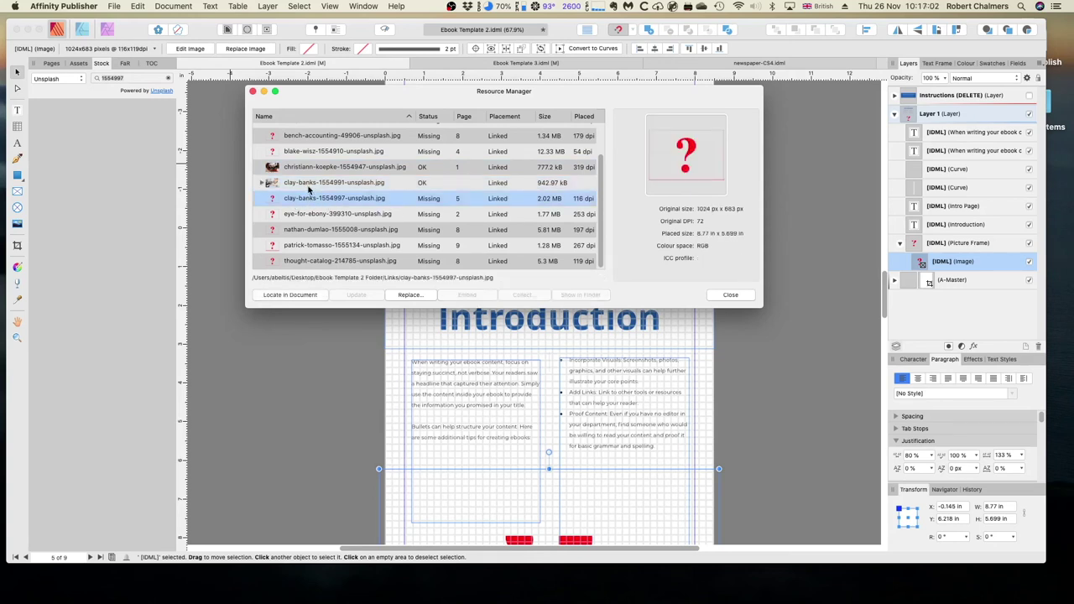
{"action": "left_click", "coordinate": [264, 183]}
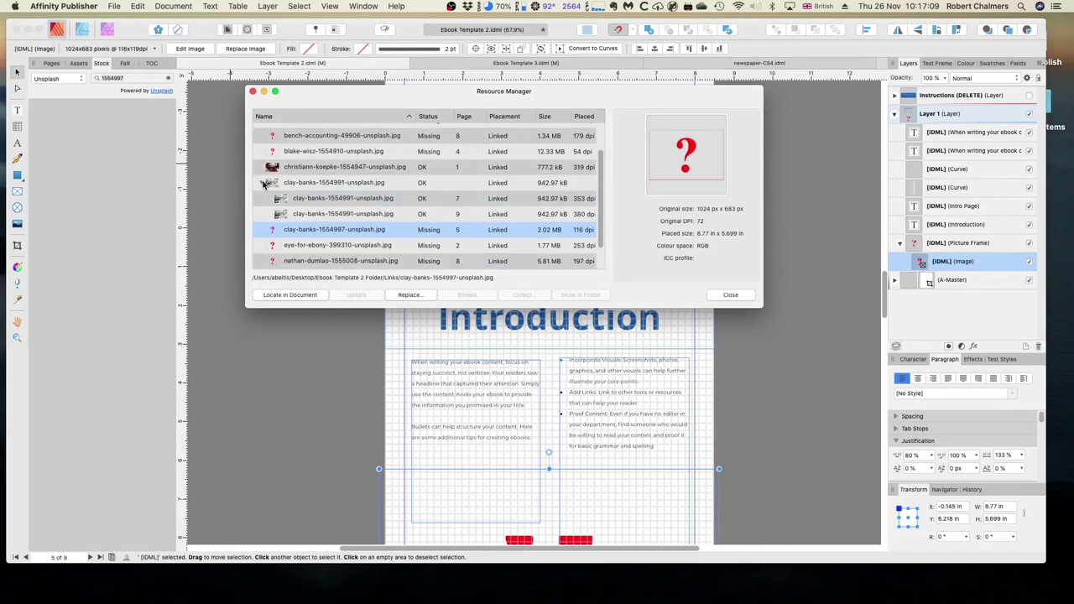
{"action": "left_click", "coordinate": [331, 199]}
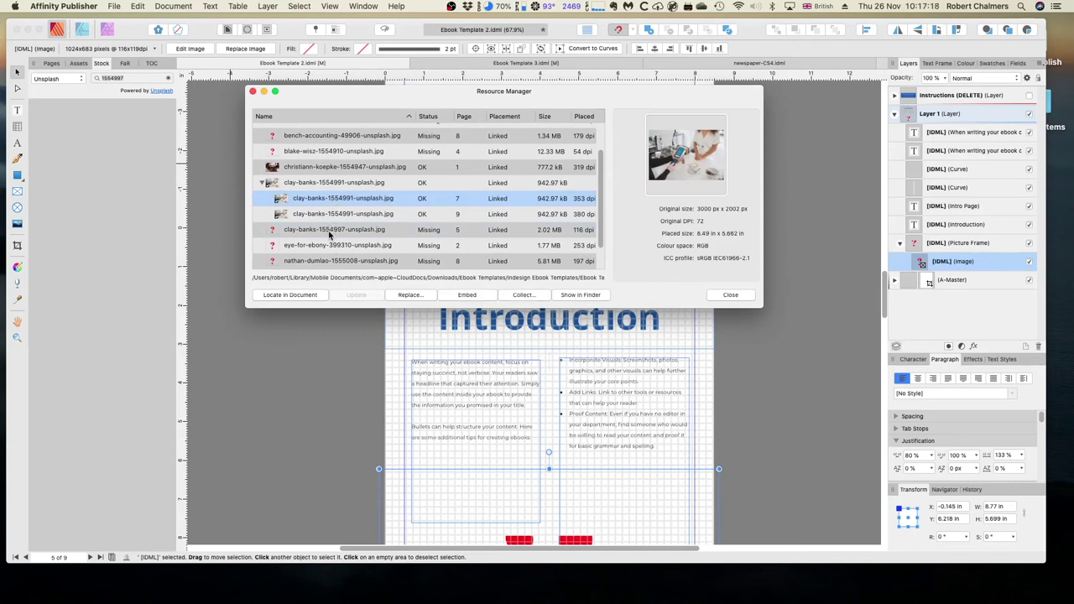
Step: Locate the missing clay-banks-1554997 image and replace it with clay-banks-1554997-unsplash.jpg
{"action": "left_click", "coordinate": [330, 231]}
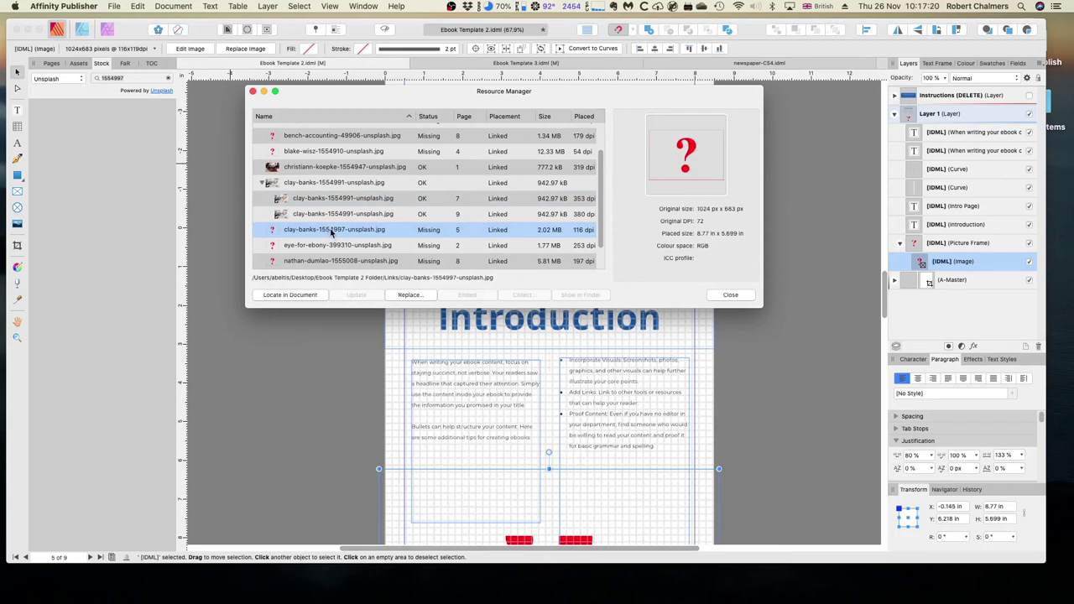
{"action": "left_click", "coordinate": [308, 297]}
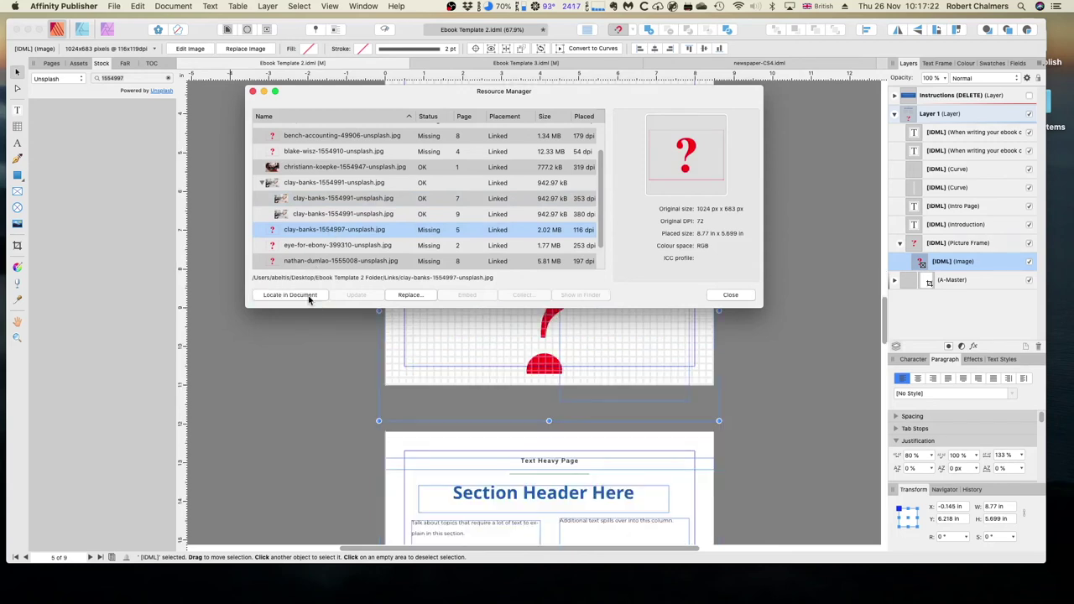
{"action": "left_click", "coordinate": [415, 297]}
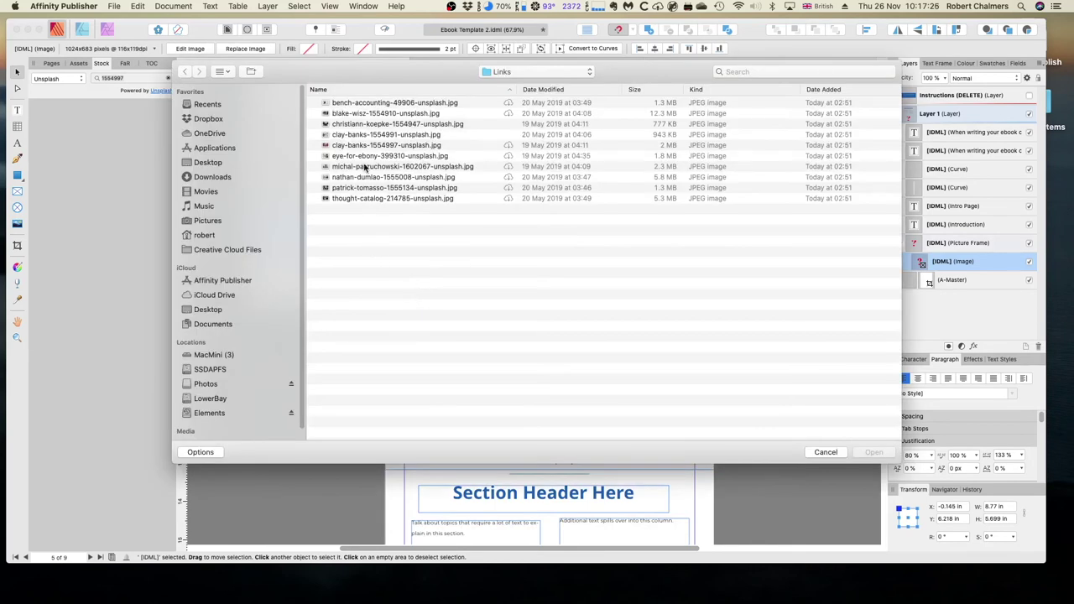
{"action": "left_click", "coordinate": [372, 146]}
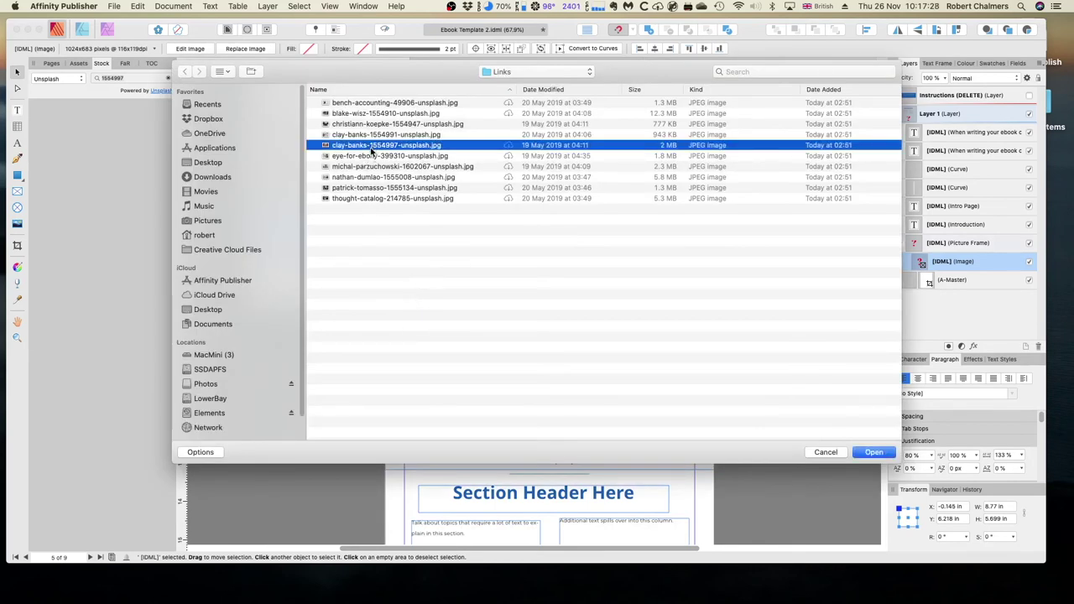
{"action": "left_click", "coordinate": [869, 452]}
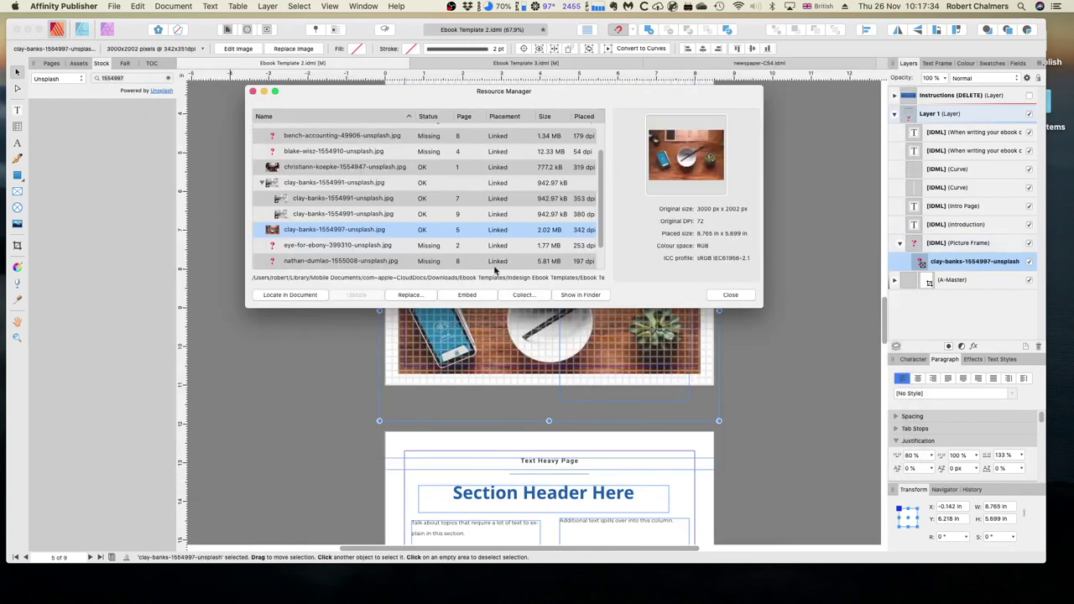
{"action": "left_click", "coordinate": [329, 245]}
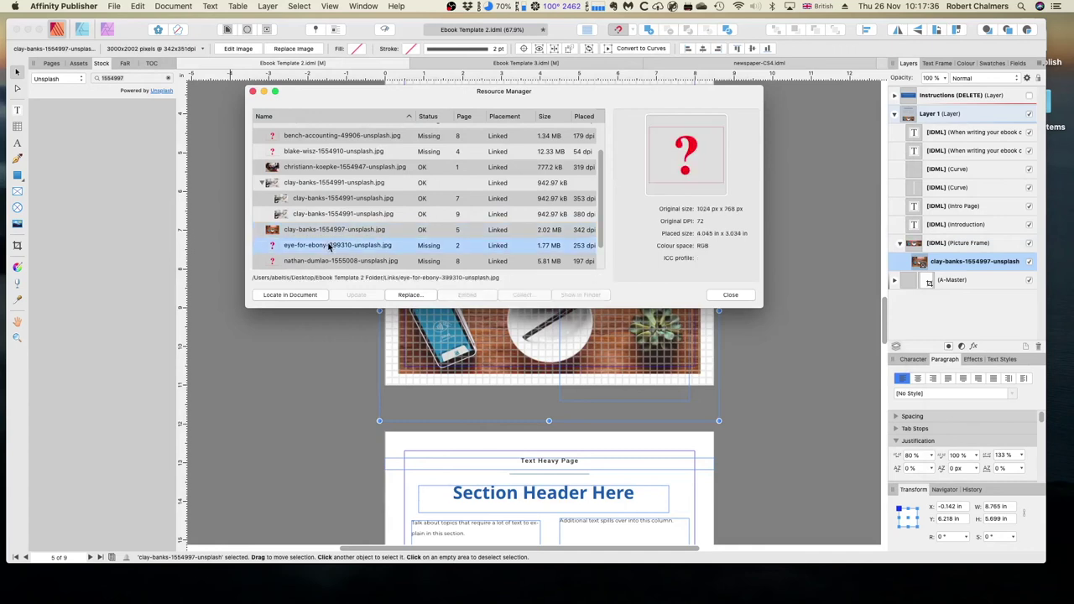
Step: Locate the eye-for-ebony frame on page 2 and relink it to eye-for-ebony-399310-unsplash.jpg
{"action": "left_click", "coordinate": [302, 296]}
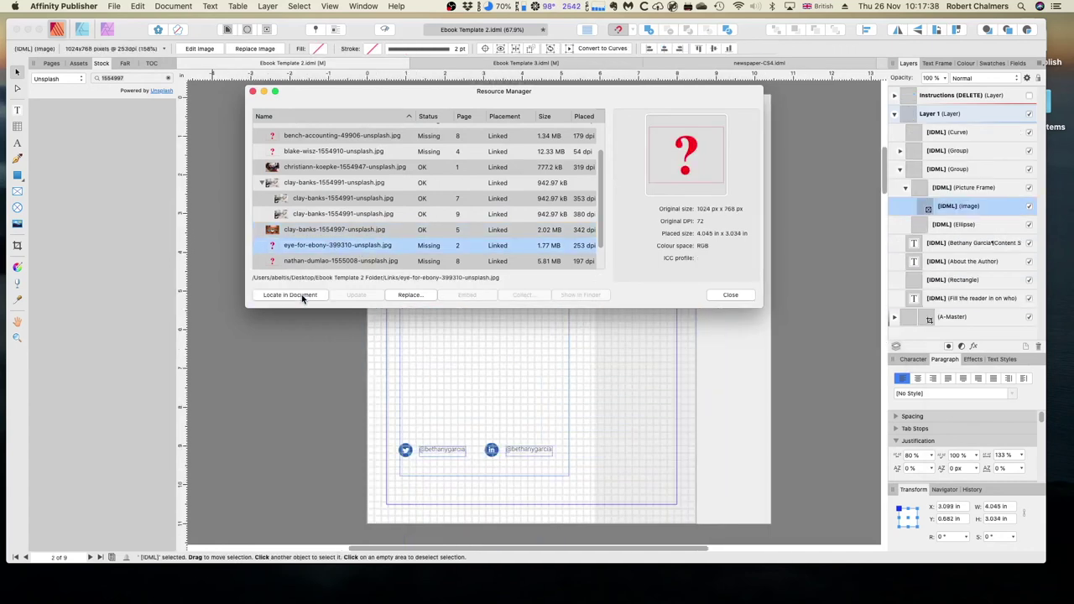
{"action": "left_click", "coordinate": [411, 296]}
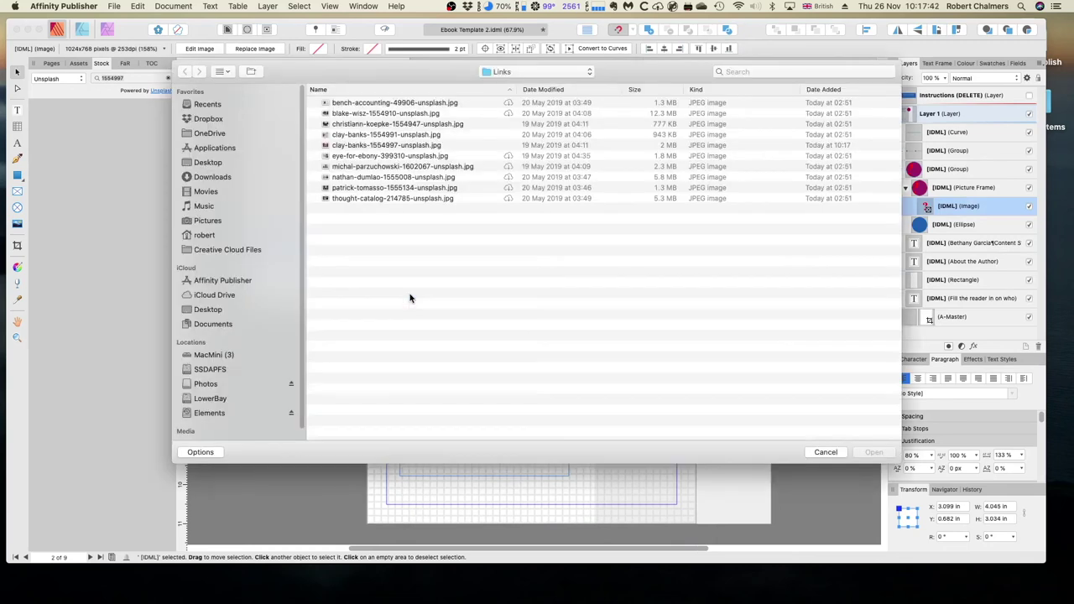
{"action": "left_click", "coordinate": [351, 156]}
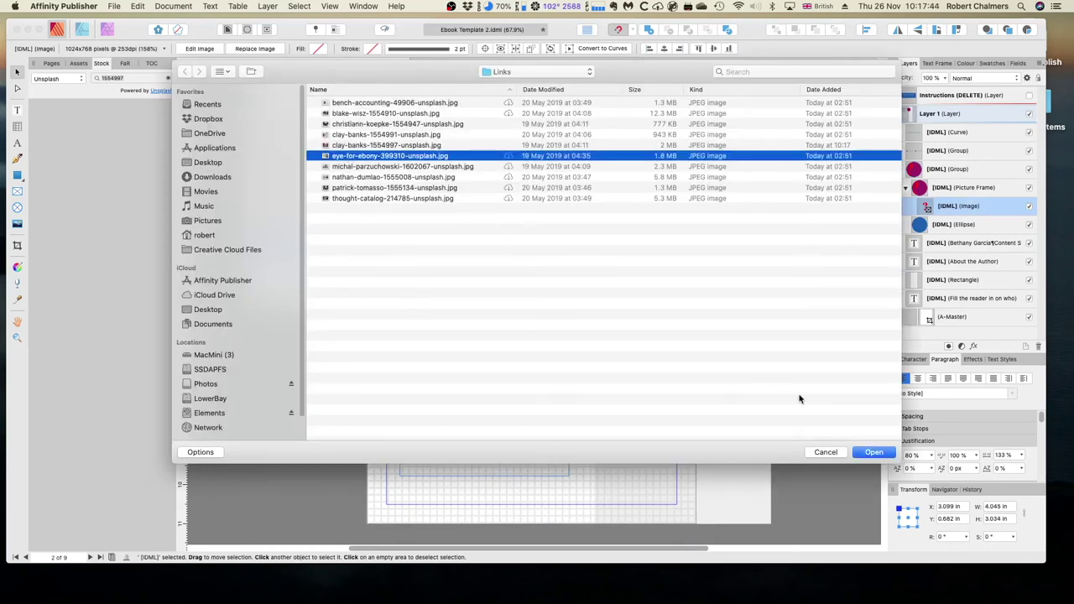
{"action": "left_click", "coordinate": [872, 452]}
{"action": "left_click", "coordinate": [872, 452]}
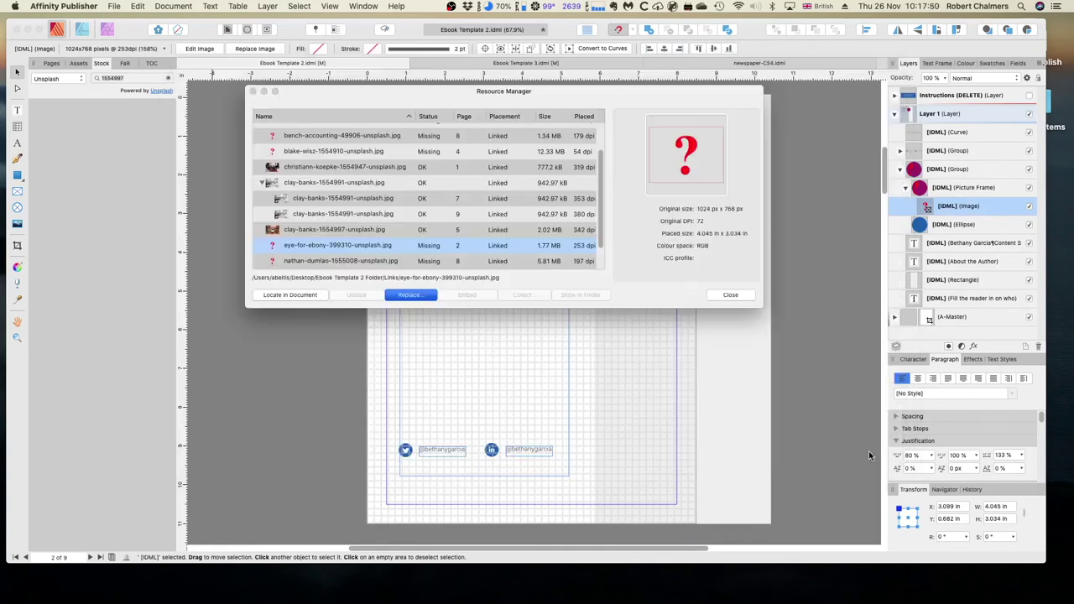
{"action": "scroll", "coordinate": [409, 236], "scroll_direction": "down", "scroll_amount": 2}
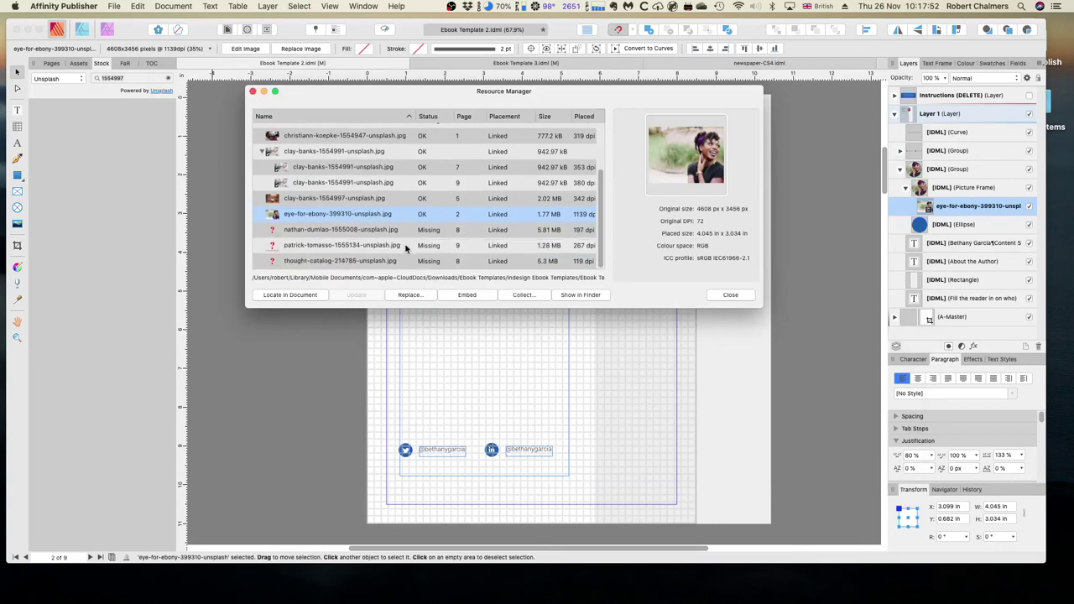
{"action": "left_click", "coordinate": [318, 230]}
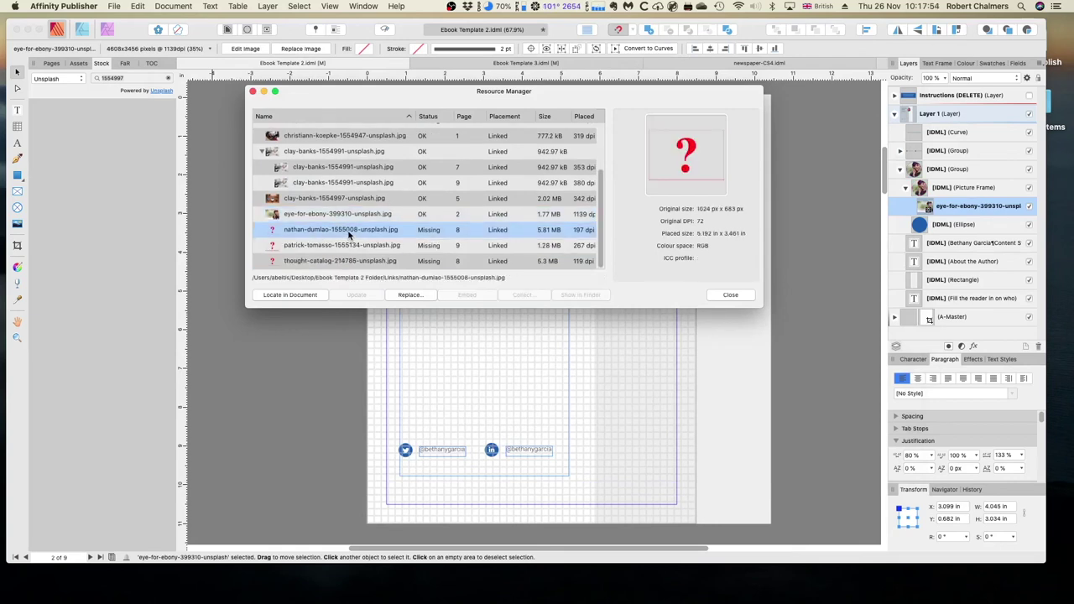
Step: Locate the nathan-dumlao frame on page 8 and relink it to nathan-dumlao-1555008-unsplash.jpg
{"action": "left_click", "coordinate": [294, 295]}
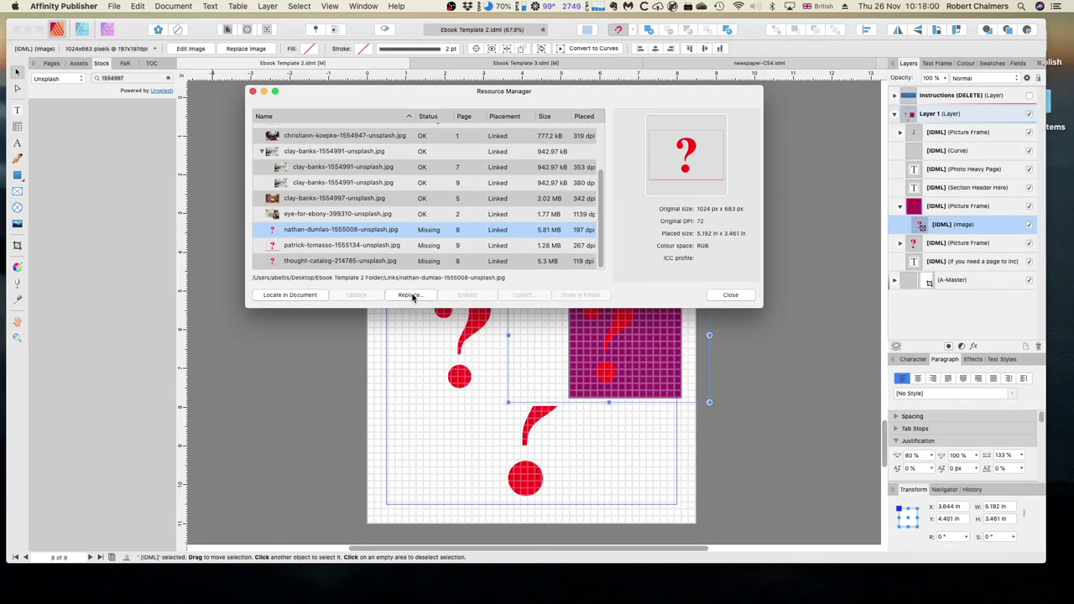
{"action": "left_click", "coordinate": [410, 294]}
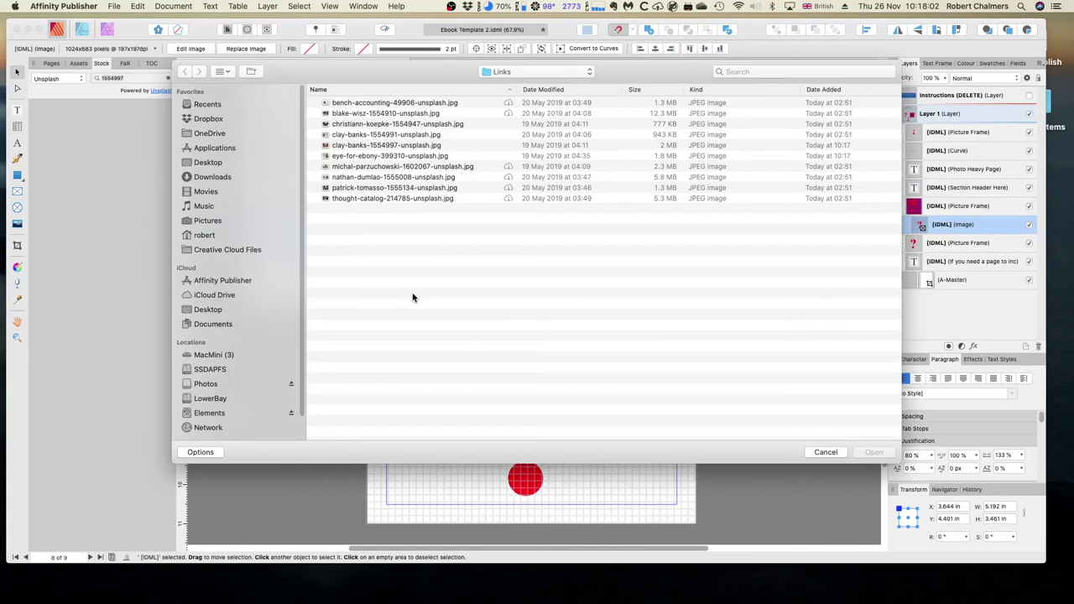
{"action": "left_click", "coordinate": [346, 179]}
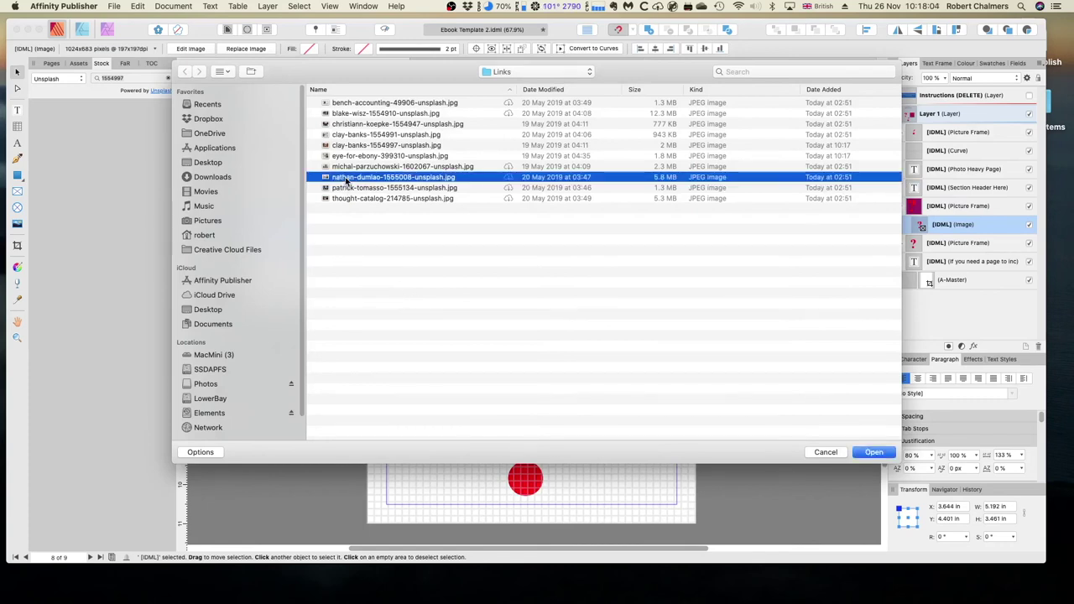
{"action": "left_click", "coordinate": [869, 453]}
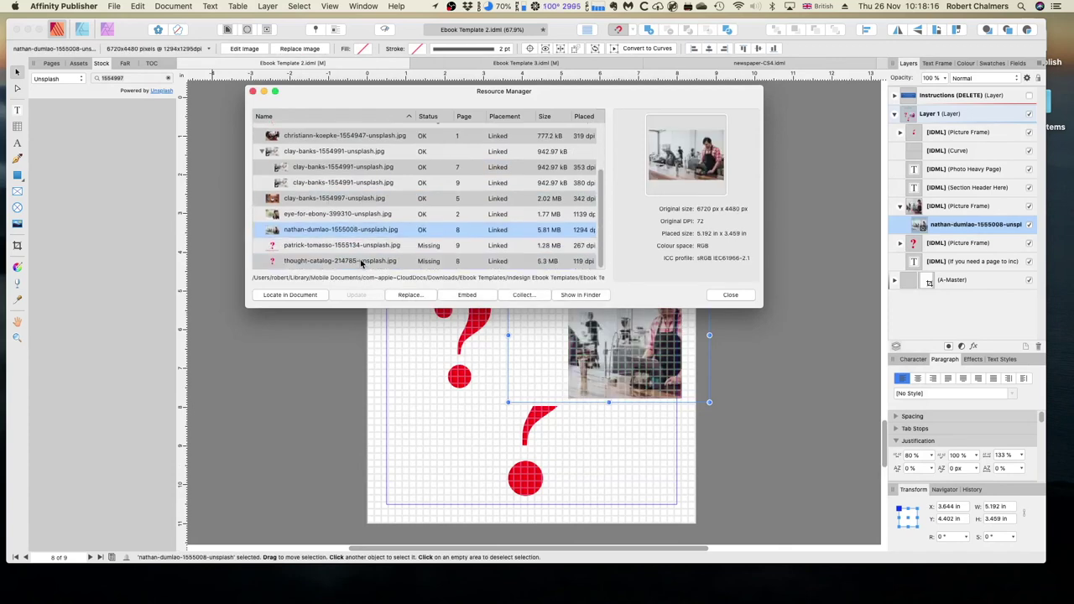
{"action": "left_click", "coordinate": [341, 245]}
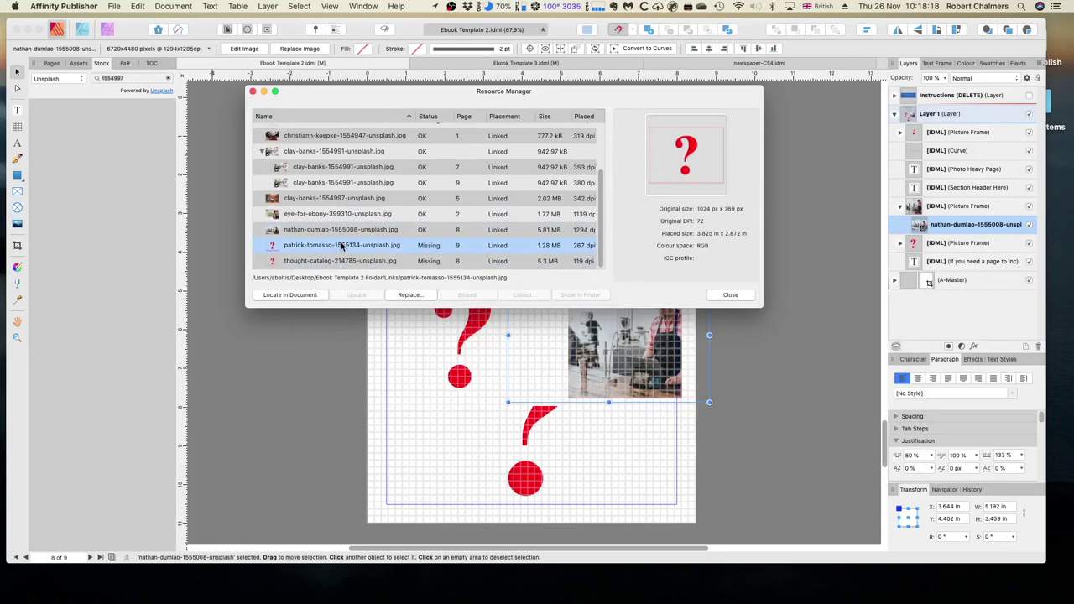
Step: Locate the patrick-tomasso frame on page 9 and relink it to patrick-tomasso-1555134-unsplash.jpg
{"action": "left_click", "coordinate": [262, 152]}
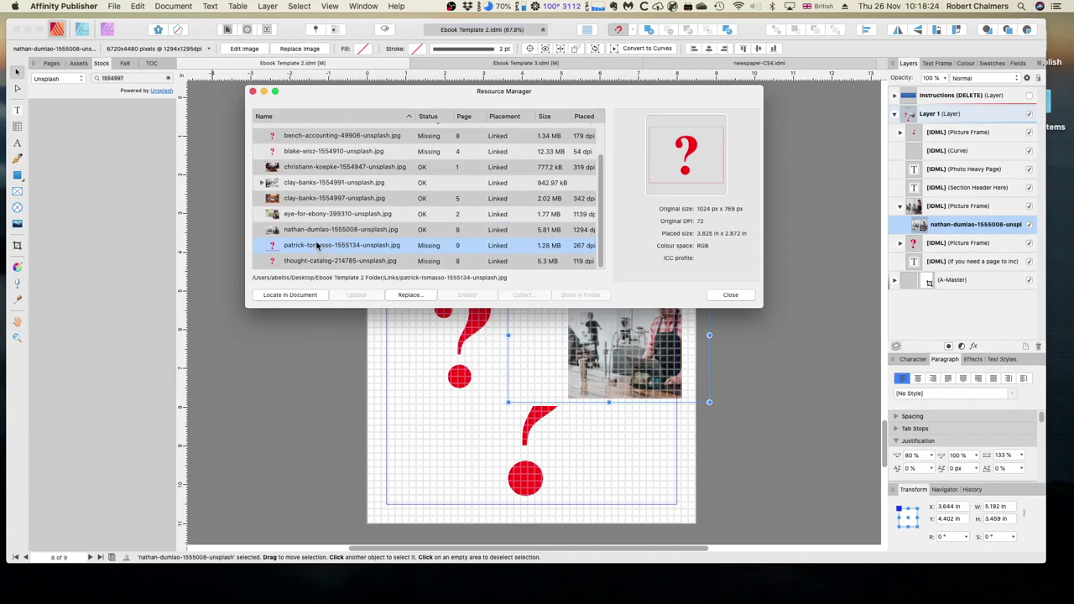
{"action": "left_click", "coordinate": [293, 296]}
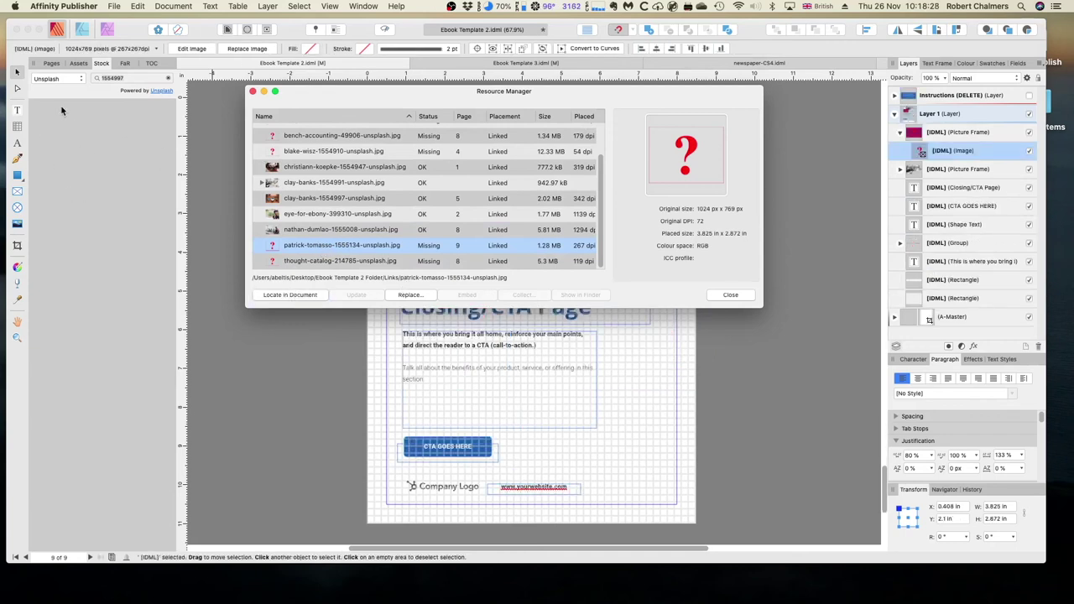
{"action": "left_click", "coordinate": [169, 79]}
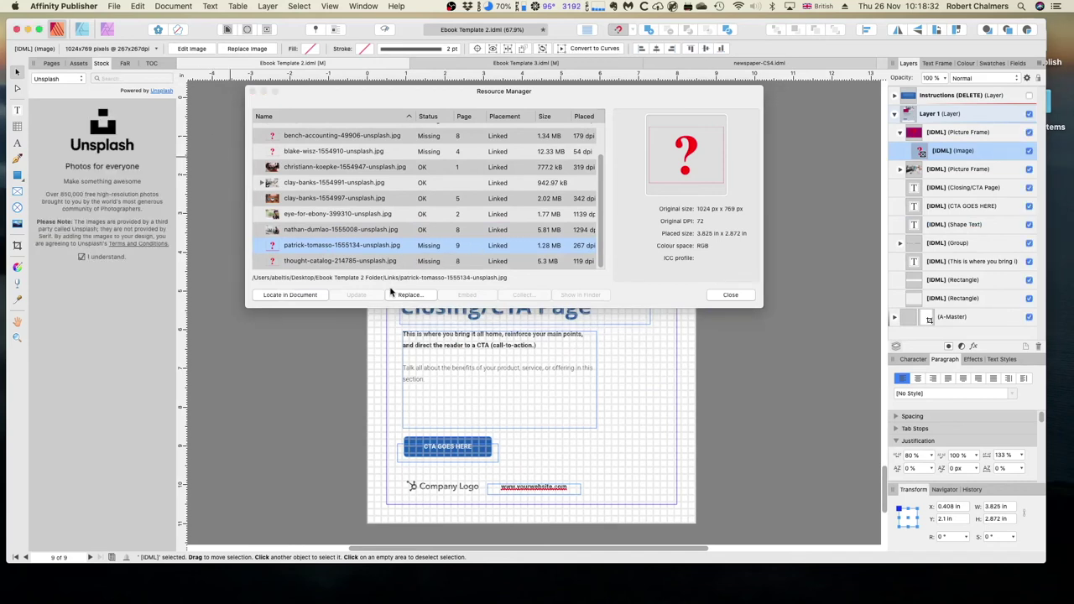
{"action": "left_click", "coordinate": [316, 301]}
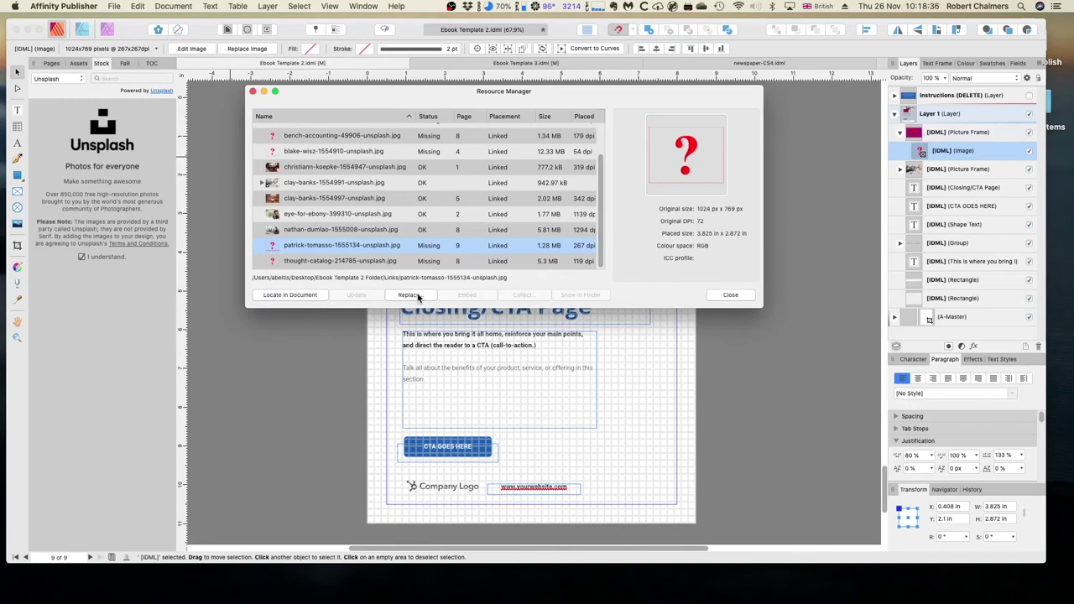
{"action": "left_click", "coordinate": [417, 297]}
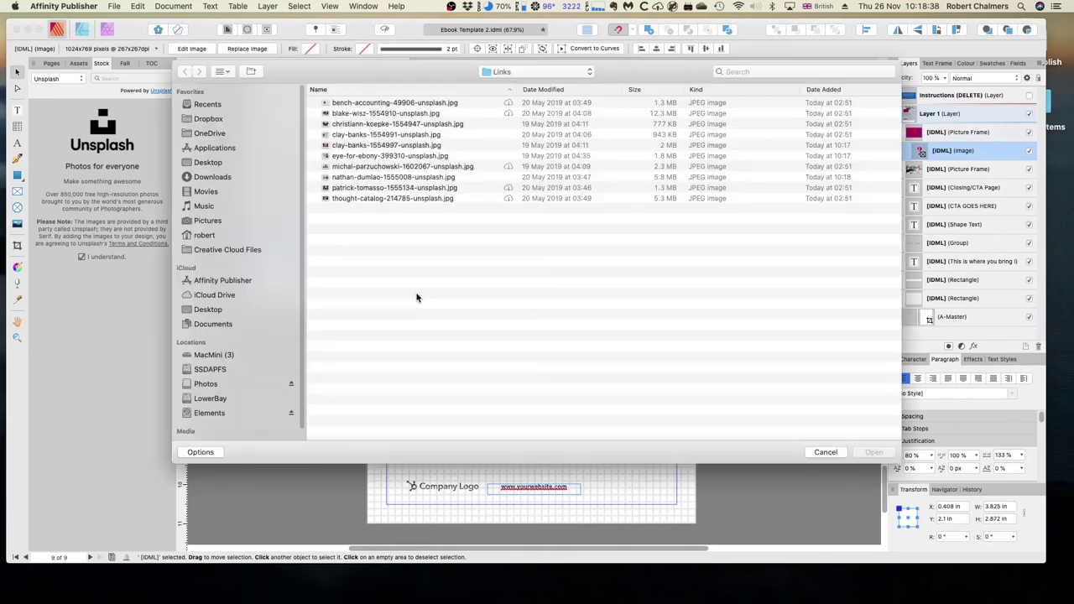
{"action": "left_click", "coordinate": [366, 189]}
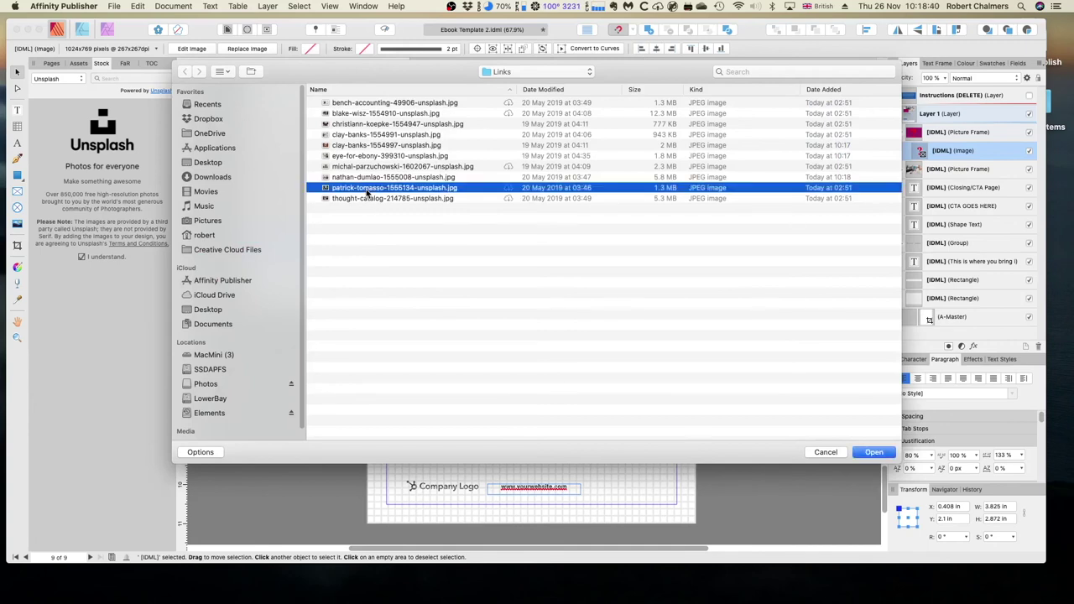
{"action": "left_click", "coordinate": [873, 453]}
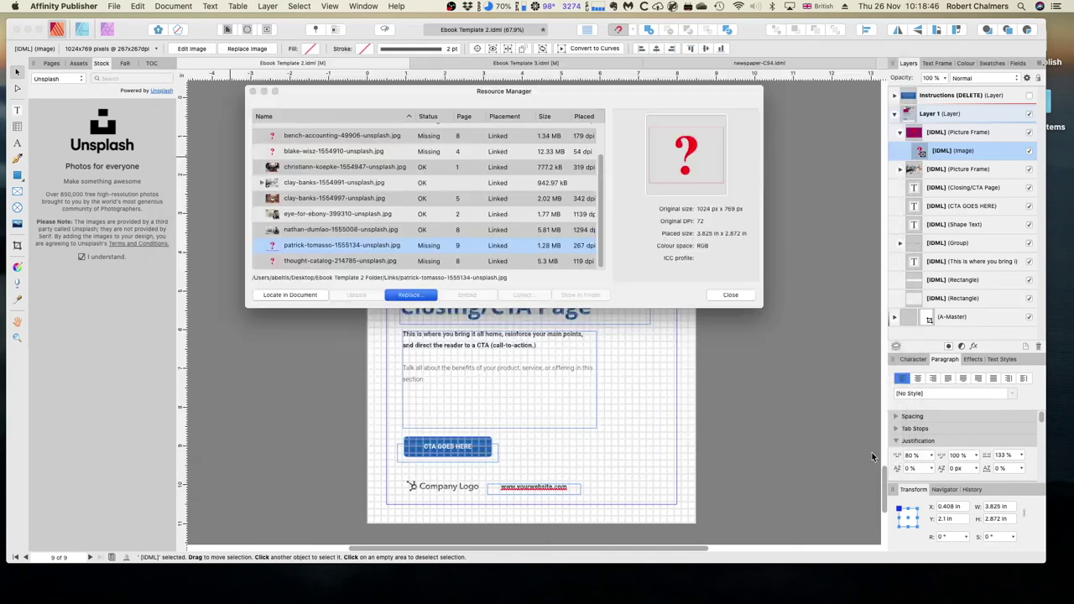
{"action": "left_click", "coordinate": [342, 263]}
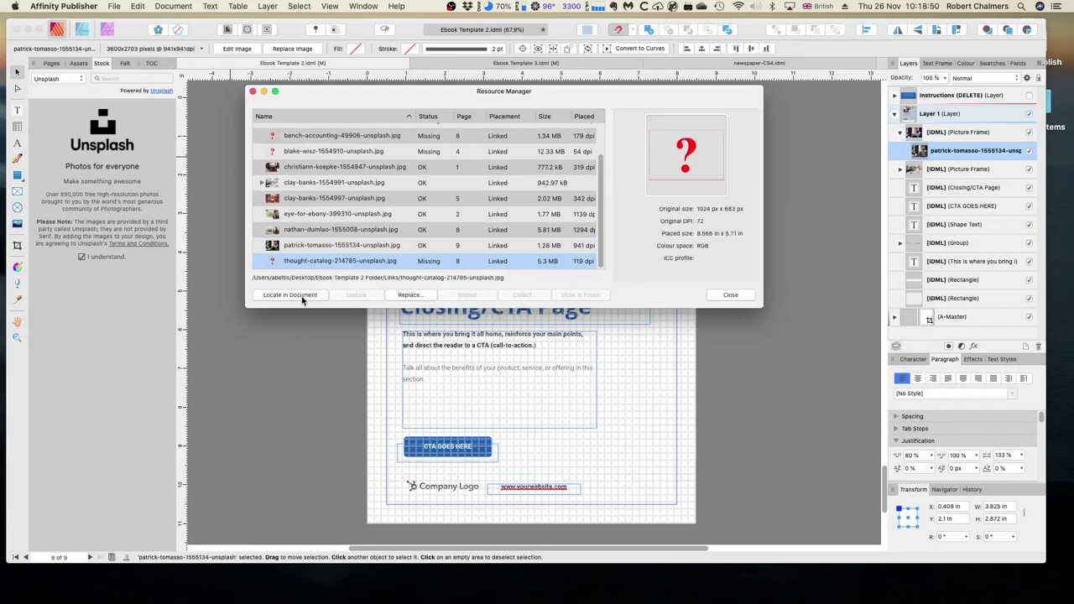
Step: Locate the thought-catalog frame on page 8 and choose thought-catalog-214785-unsplash.jpg as its replacement
{"action": "left_click", "coordinate": [304, 295]}
{"action": "left_click", "coordinate": [412, 296]}
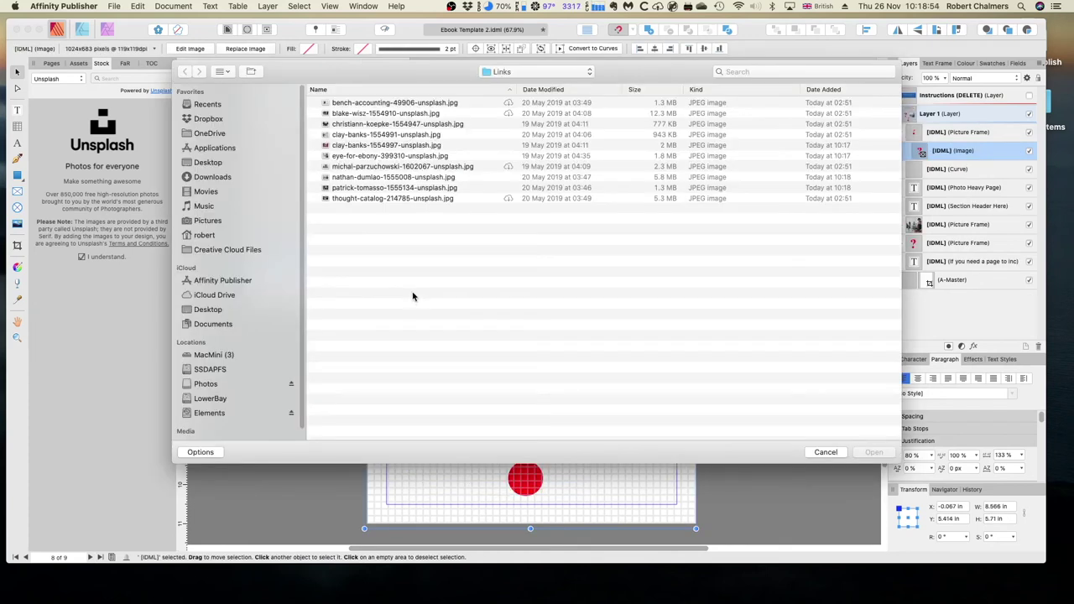
{"action": "left_click", "coordinate": [365, 199]}
{"action": "left_click", "coordinate": [873, 454]}
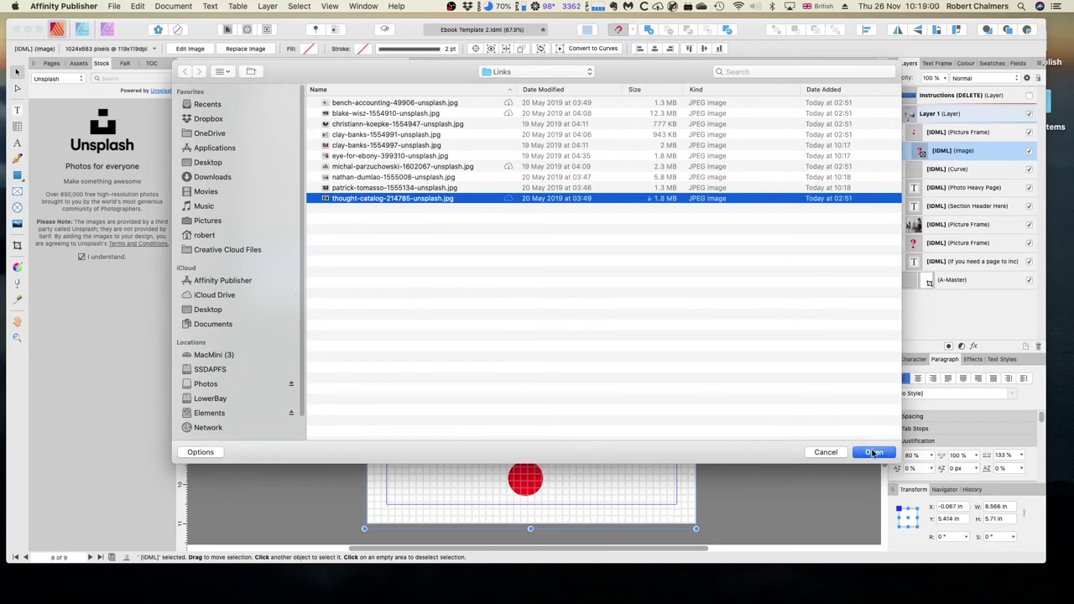
{"action": "left_click", "coordinate": [873, 453]}
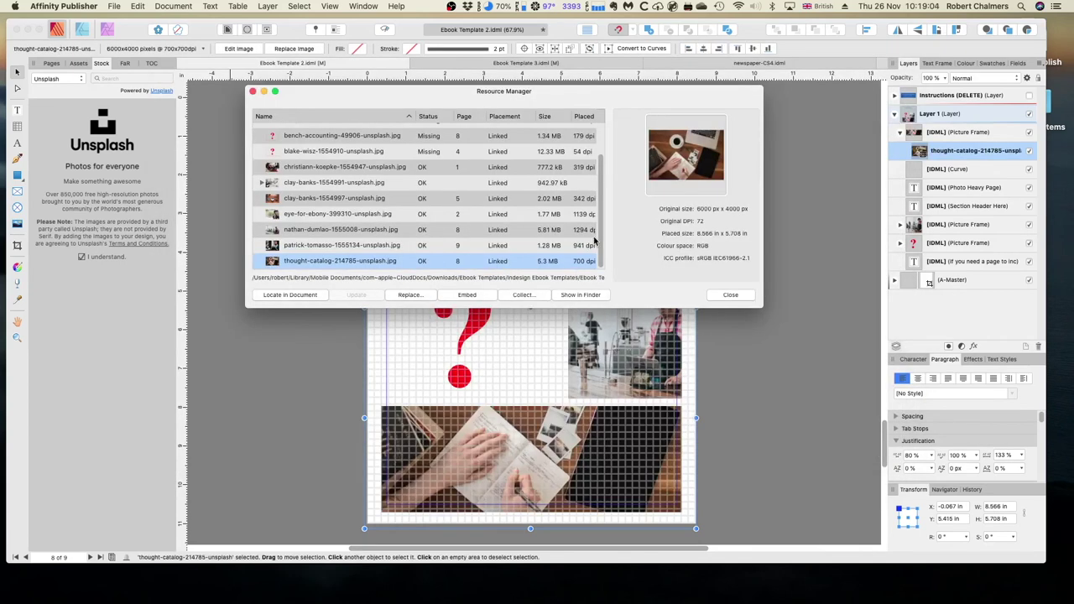
Step: Locate the blake-wisz frame on page 4 and relink it to blake-wisz-1554910-unsplash.jpg
{"action": "scroll", "coordinate": [602, 249], "scroll_direction": "up", "scroll_amount": 3}
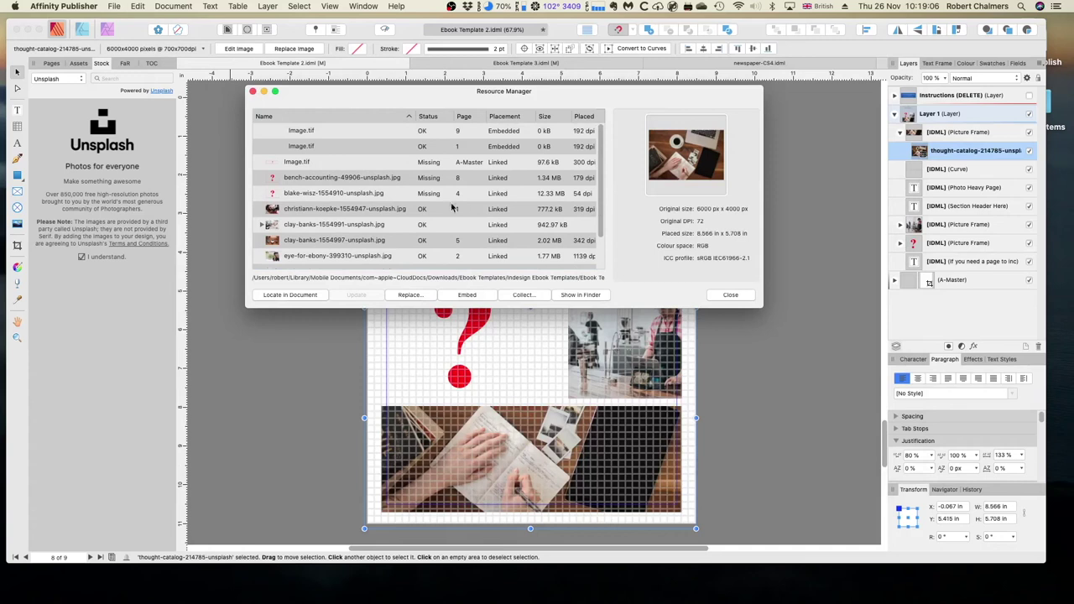
{"action": "left_click", "coordinate": [318, 194]}
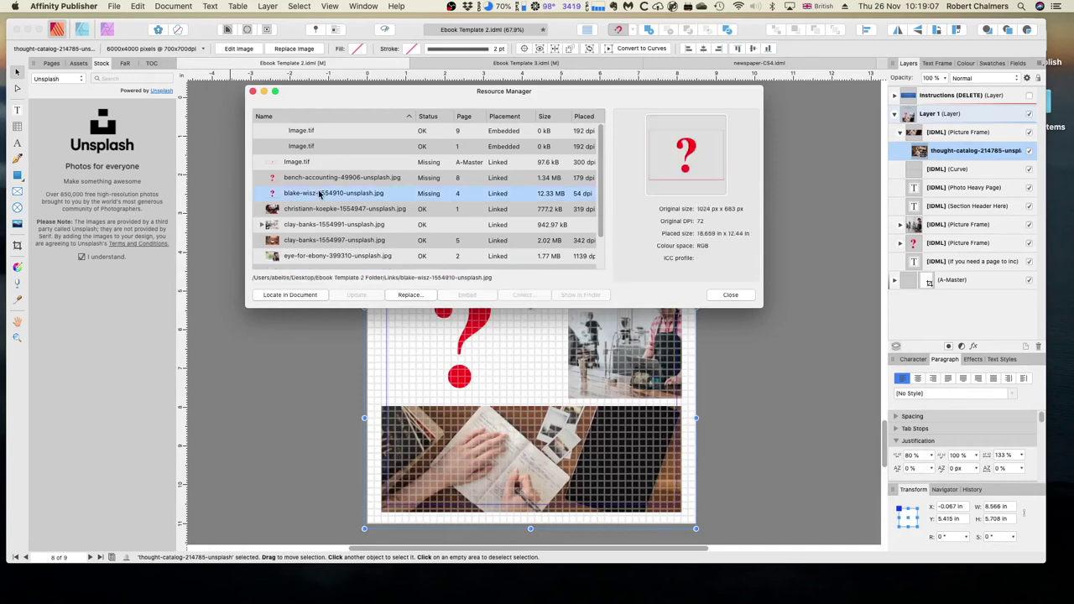
{"action": "left_click", "coordinate": [284, 297]}
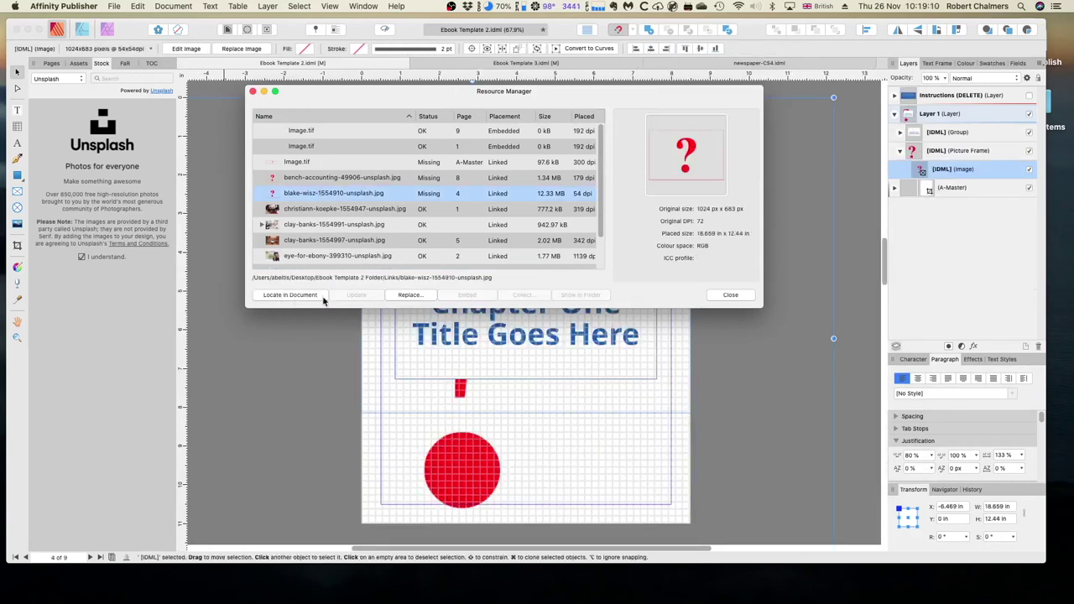
{"action": "left_click", "coordinate": [412, 296]}
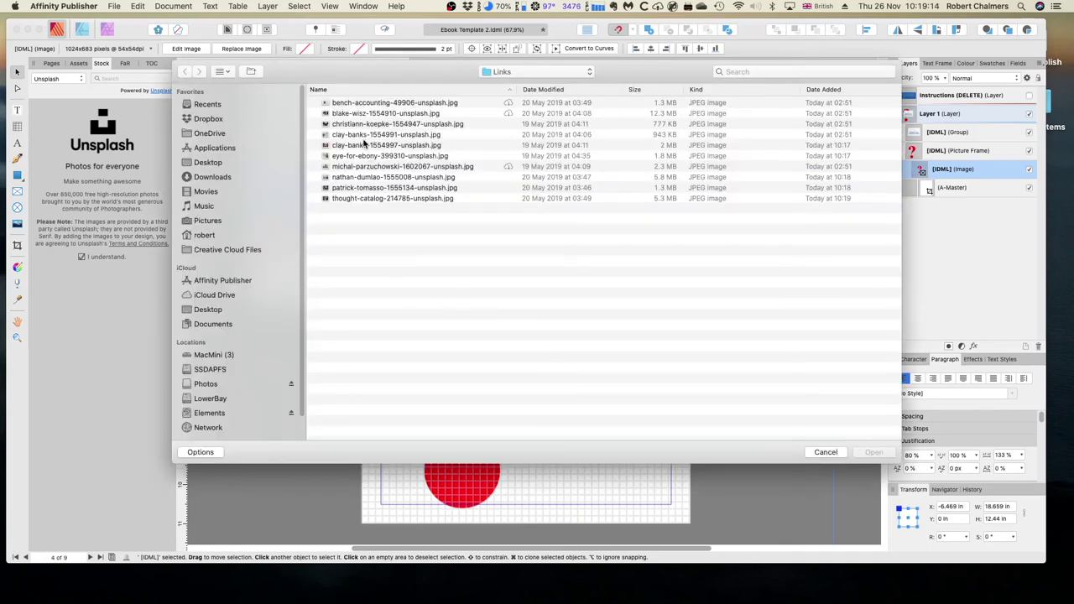
{"action": "left_click", "coordinate": [360, 116]}
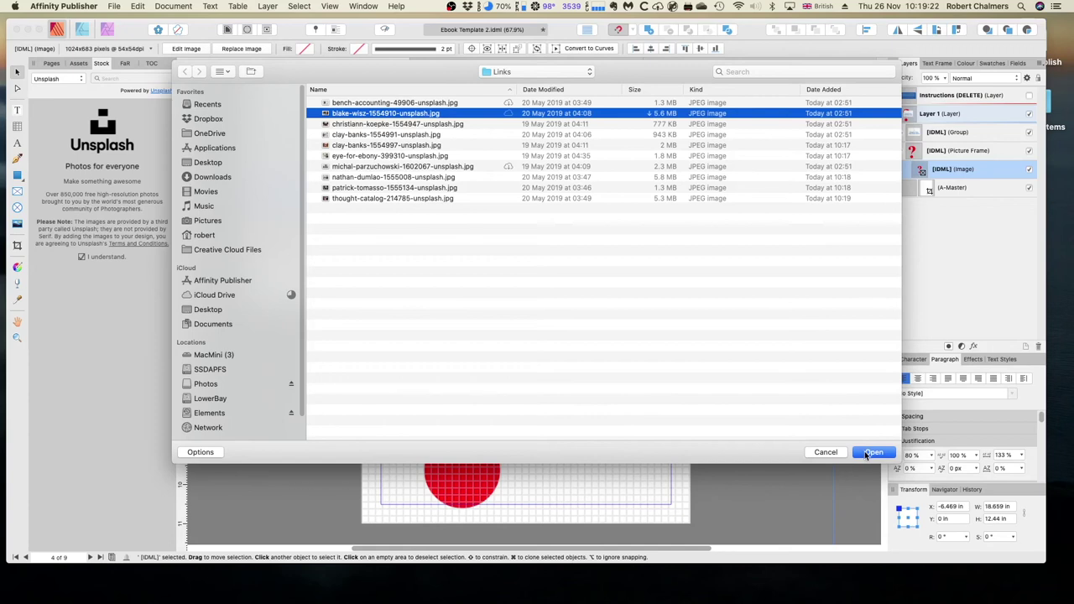
{"action": "left_click", "coordinate": [872, 452]}
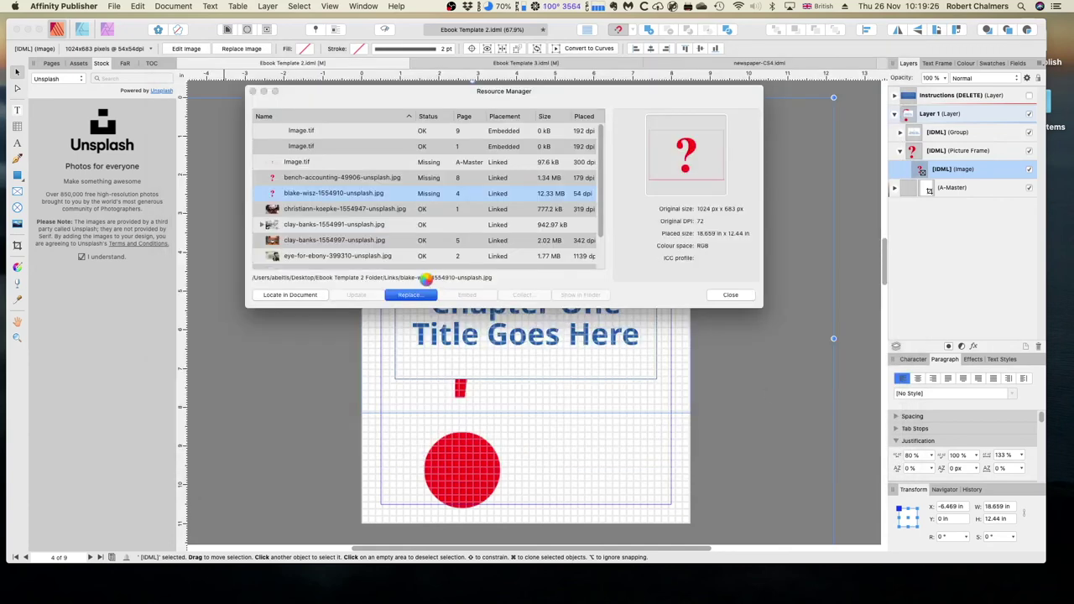
{"action": "left_click", "coordinate": [325, 179]}
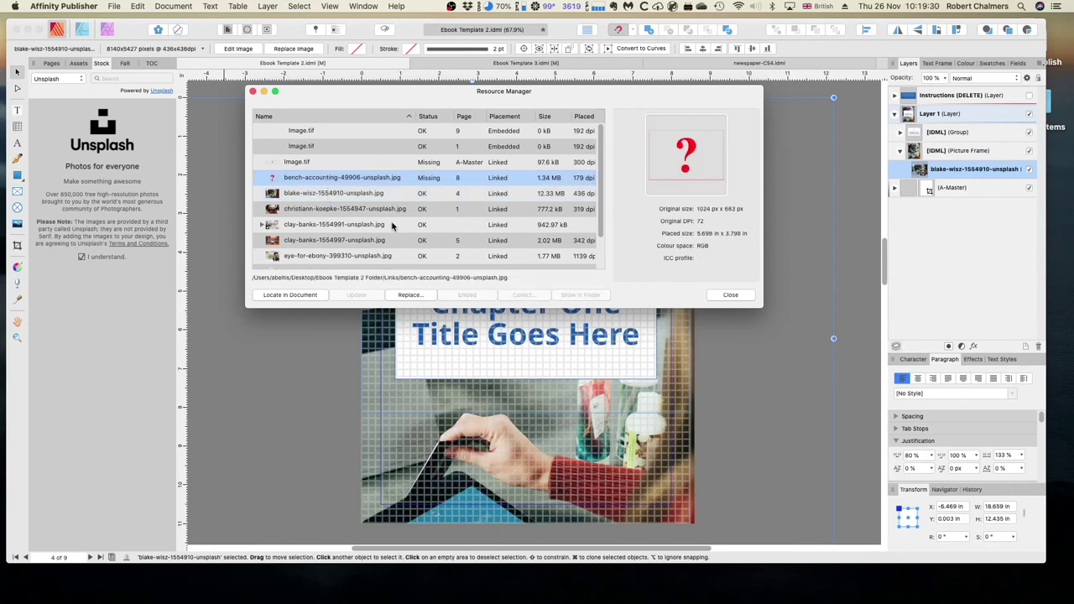
Step: Locate the bench-accounting frame on page 8 and relink it to bench-accounting-49906-unsplash.jpg
{"action": "left_click", "coordinate": [294, 295]}
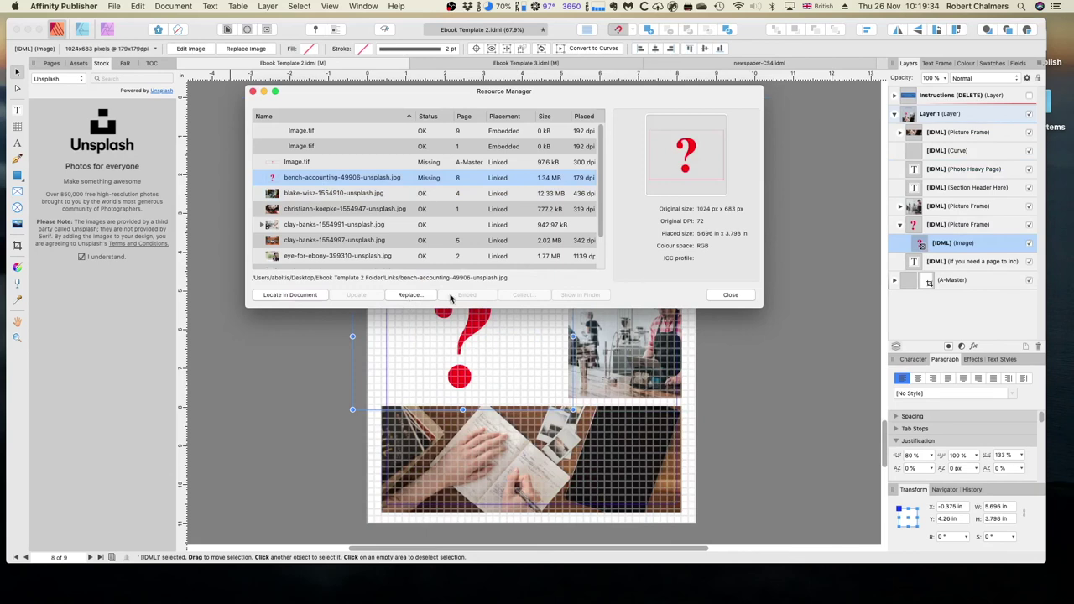
{"action": "left_click", "coordinate": [417, 295]}
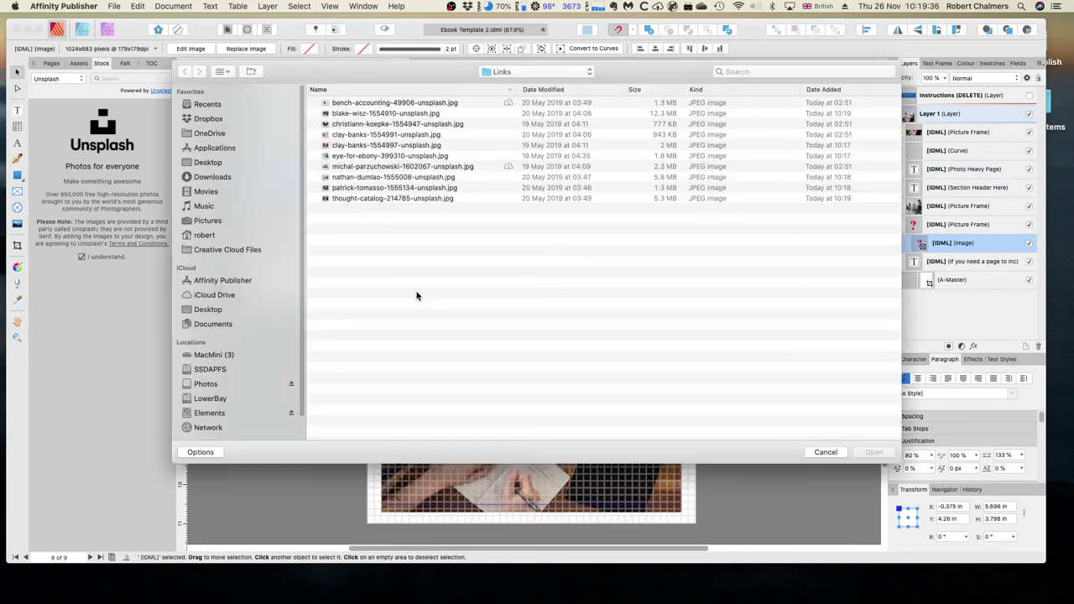
{"action": "left_click", "coordinate": [357, 104]}
{"action": "left_click", "coordinate": [873, 453]}
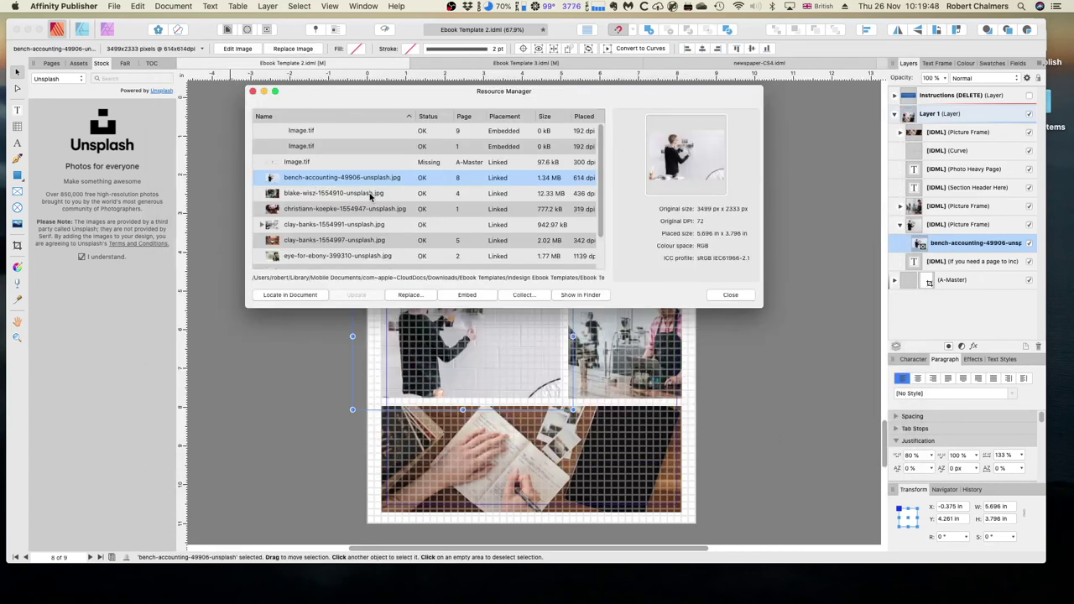
{"action": "left_click", "coordinate": [317, 163]}
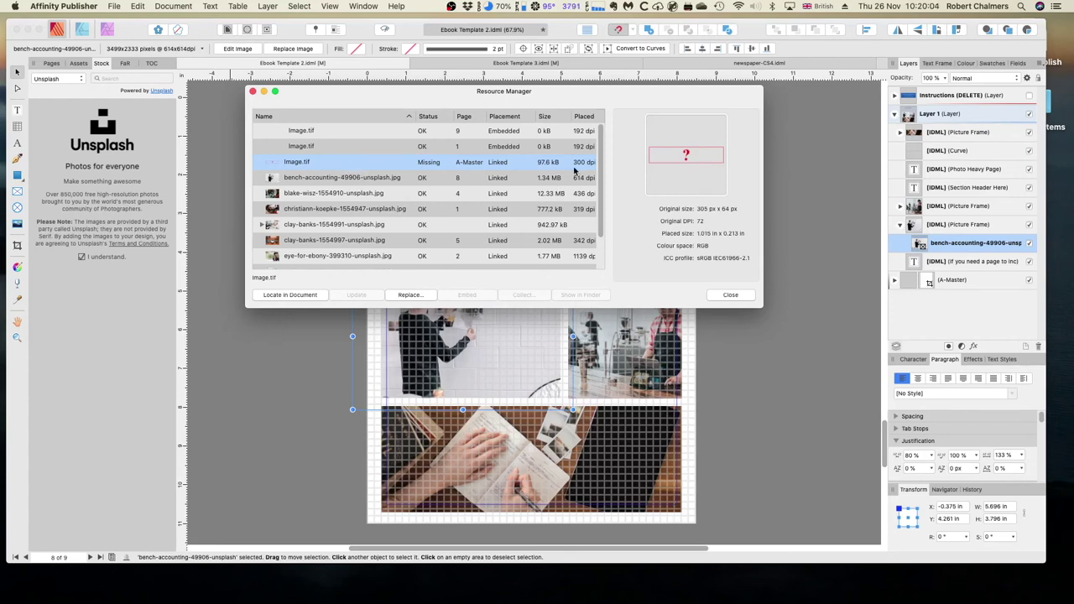
Step: Select every linked photo from bench-accounting to thought-catalog and embed them
{"action": "scroll", "coordinate": [607, 206], "scroll_direction": "down", "scroll_amount": 3}
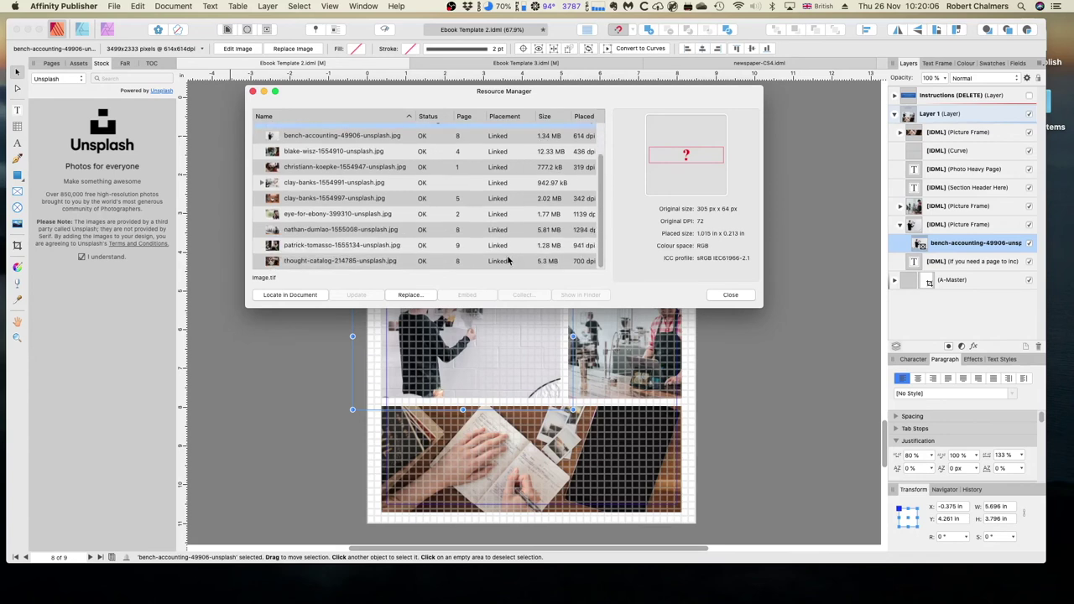
{"action": "scroll", "coordinate": [600, 200], "scroll_direction": "up", "scroll_amount": 3}
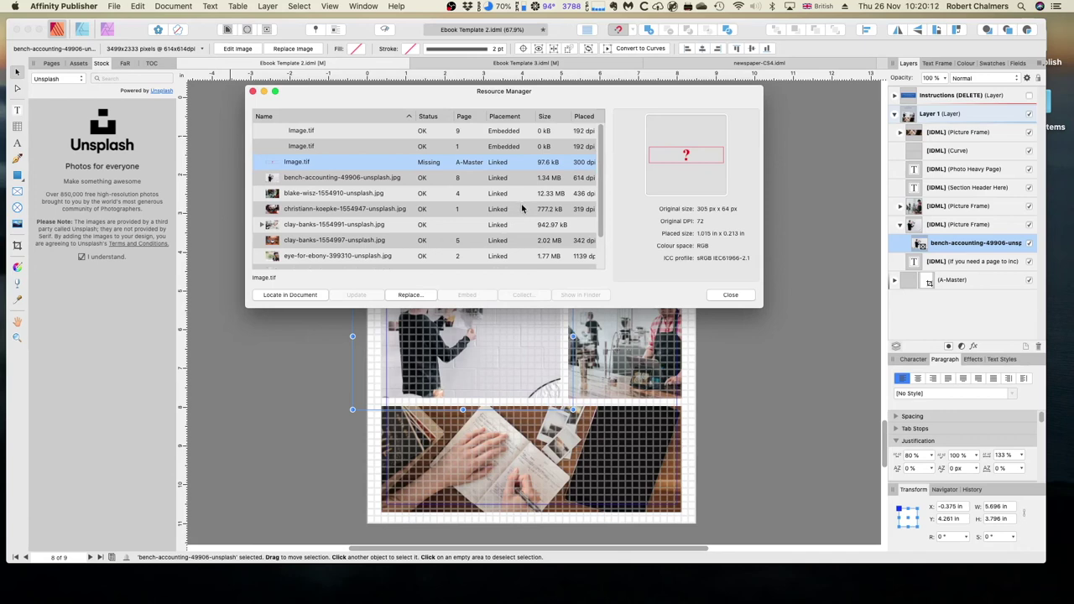
{"action": "left_click", "coordinate": [499, 180]}
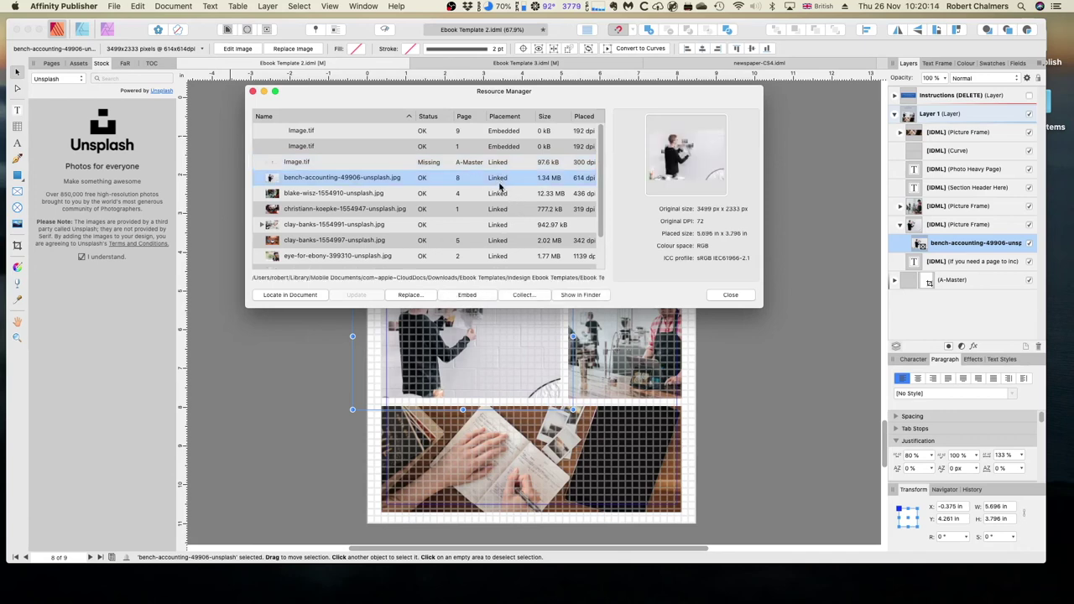
{"action": "left_click_drag", "start_coordinate": [602, 216], "coordinate": [607, 271]}
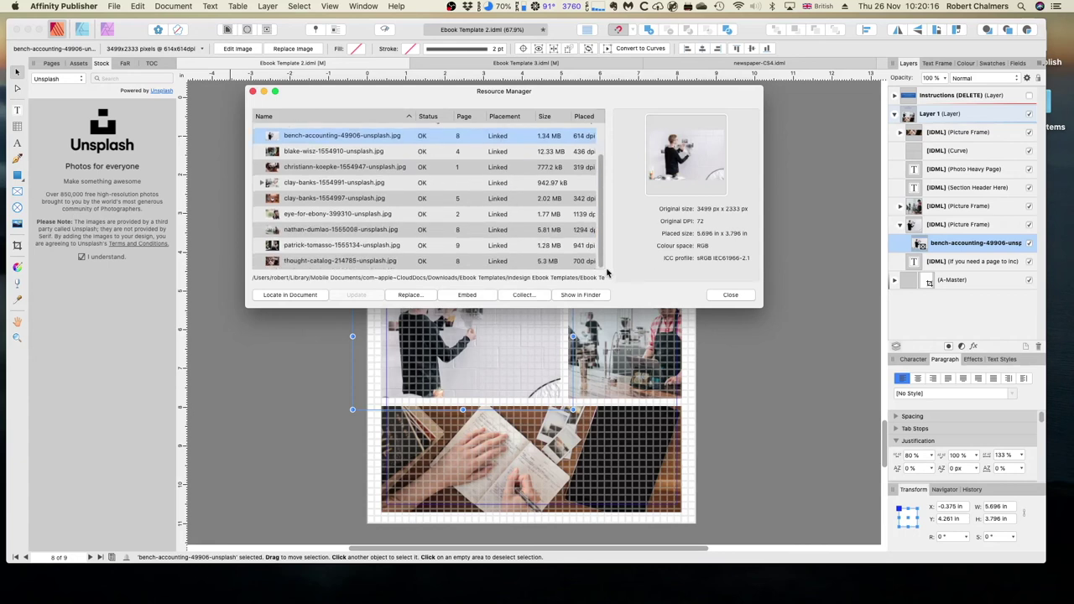
{"action": "left_click", "coordinate": [498, 264], "text": "shift"}
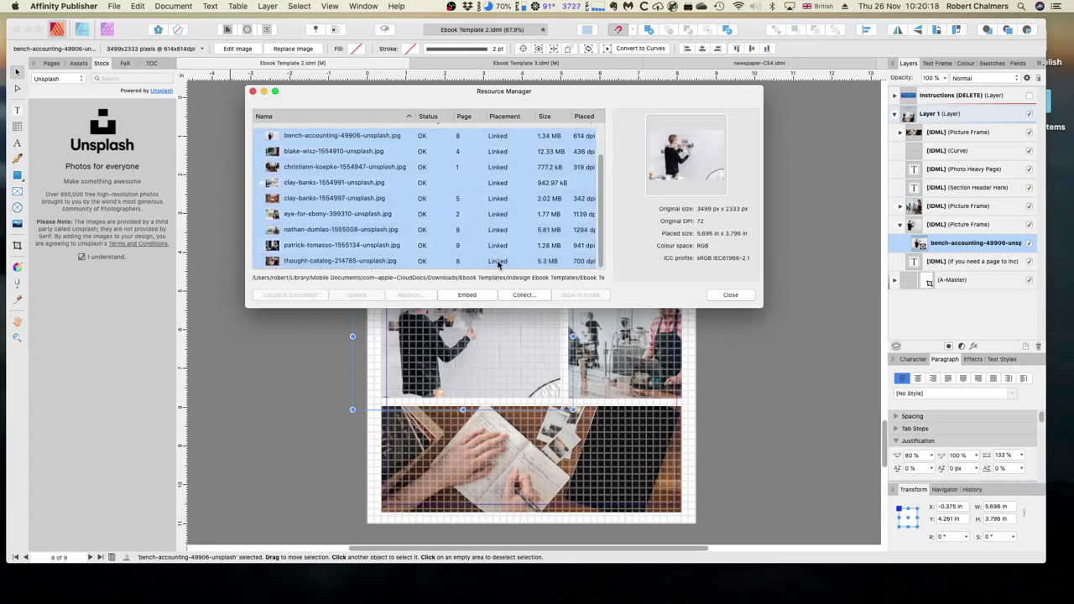
{"action": "left_click", "coordinate": [473, 295]}
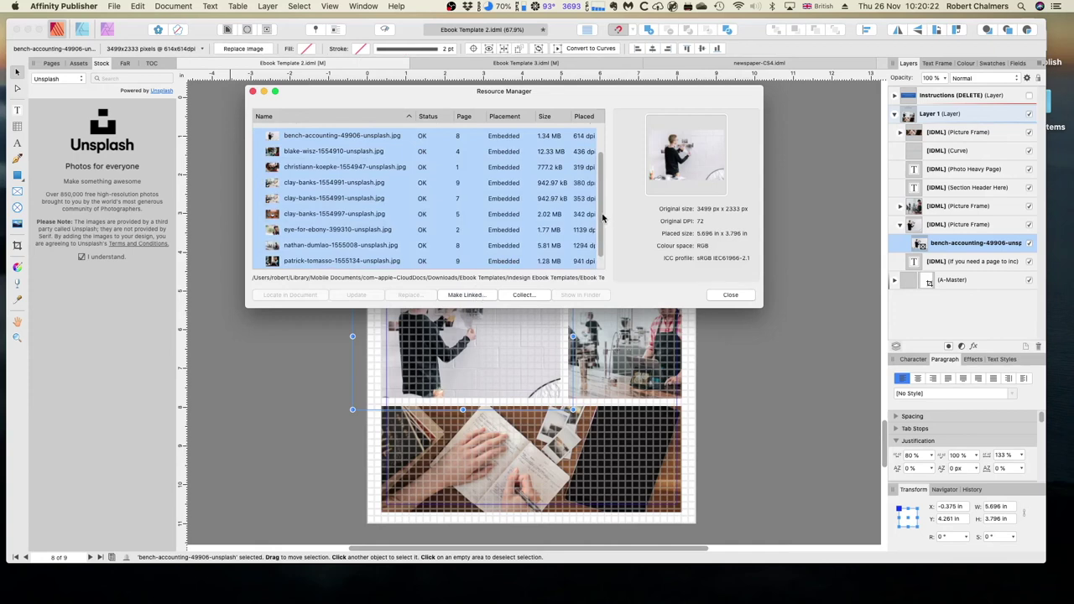
Step: Check the Image.tif and bench-accounting entries, then close the Resource Manager
{"action": "left_click_drag", "start_coordinate": [599, 219], "coordinate": [601, 156]}
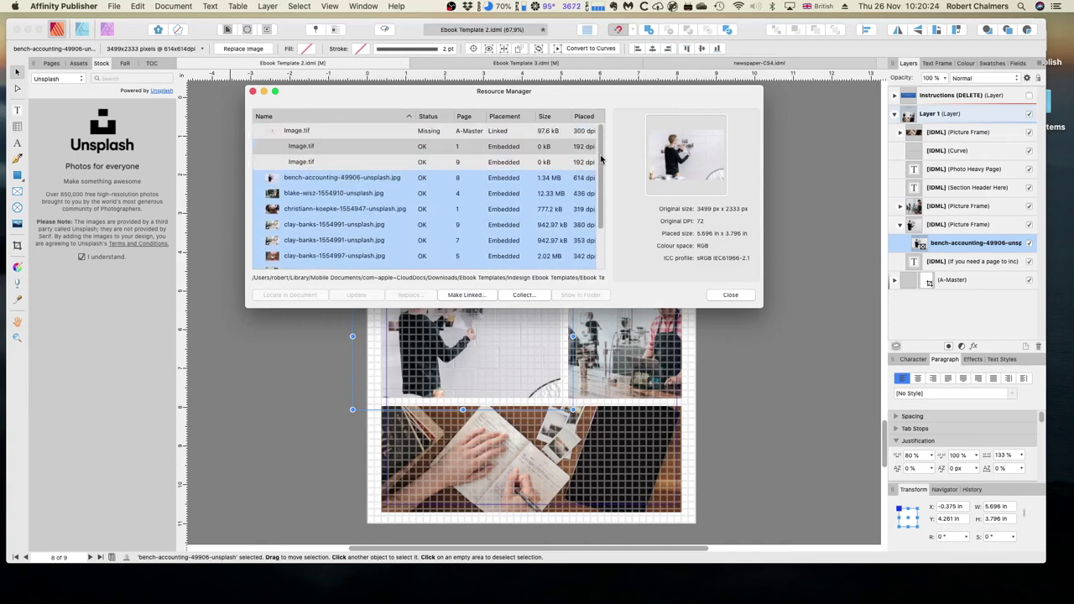
{"action": "left_click", "coordinate": [497, 164]}
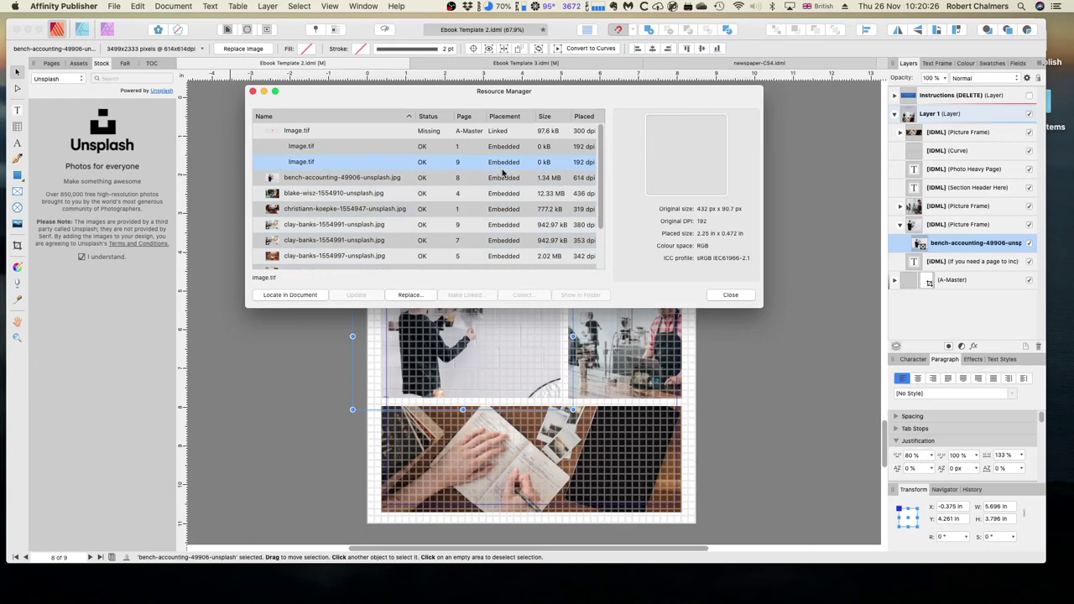
{"action": "left_click", "coordinate": [345, 179]}
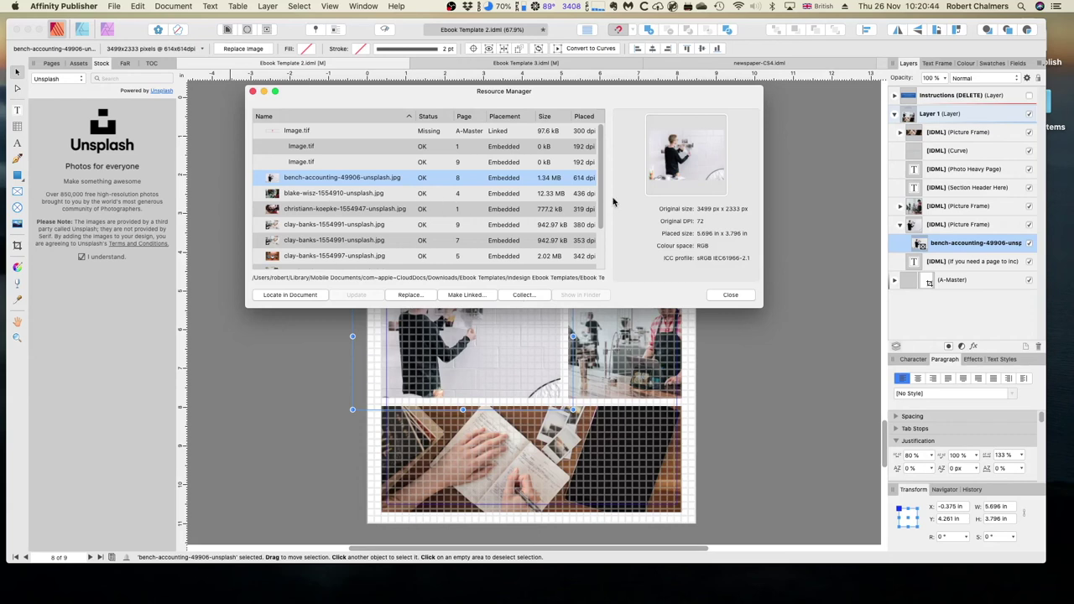
{"action": "left_click_drag", "start_coordinate": [601, 196], "coordinate": [607, 247]}
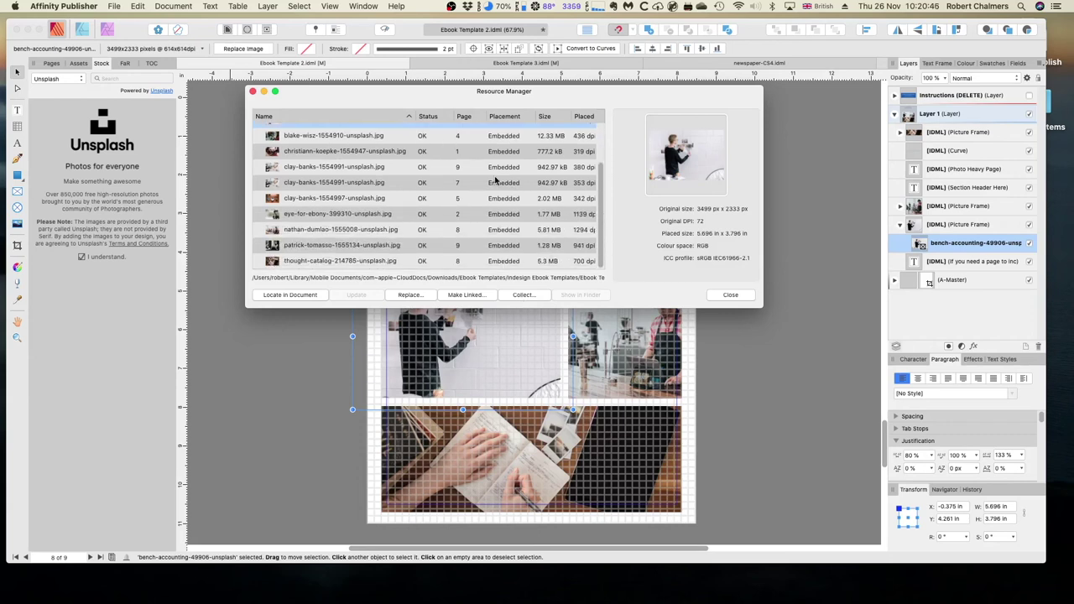
{"action": "left_click_drag", "start_coordinate": [599, 220], "coordinate": [586, 181]}
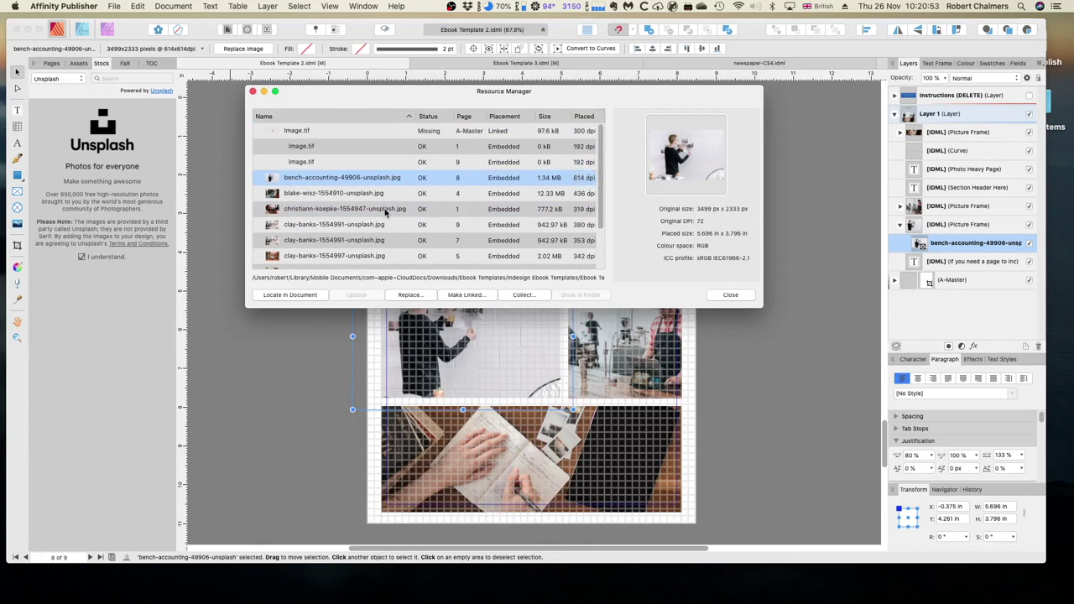
{"action": "left_click", "coordinate": [730, 296]}
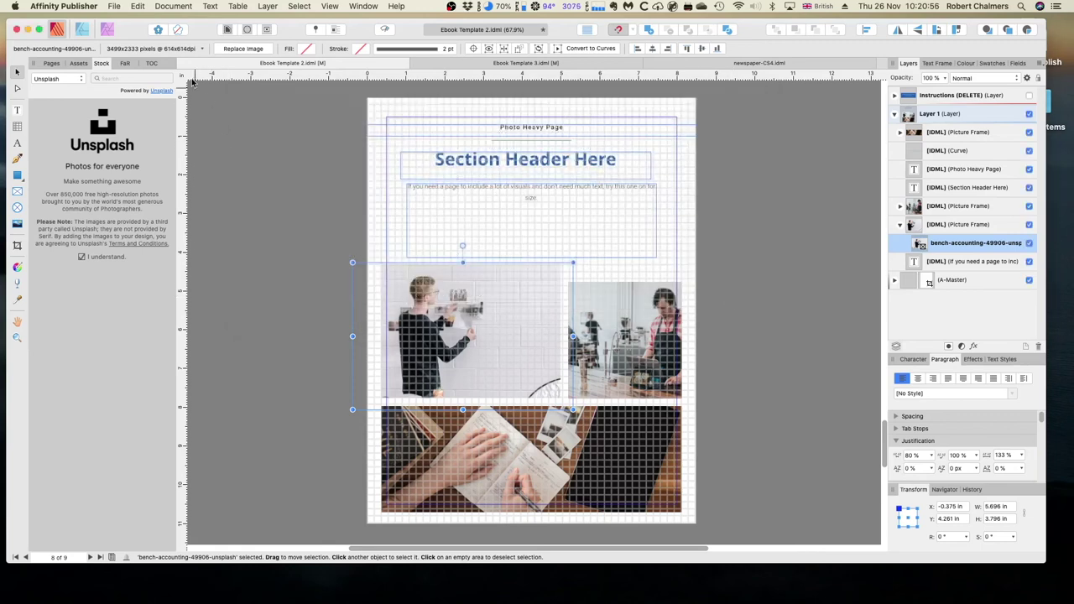
{"action": "left_click", "coordinate": [156, 9]}
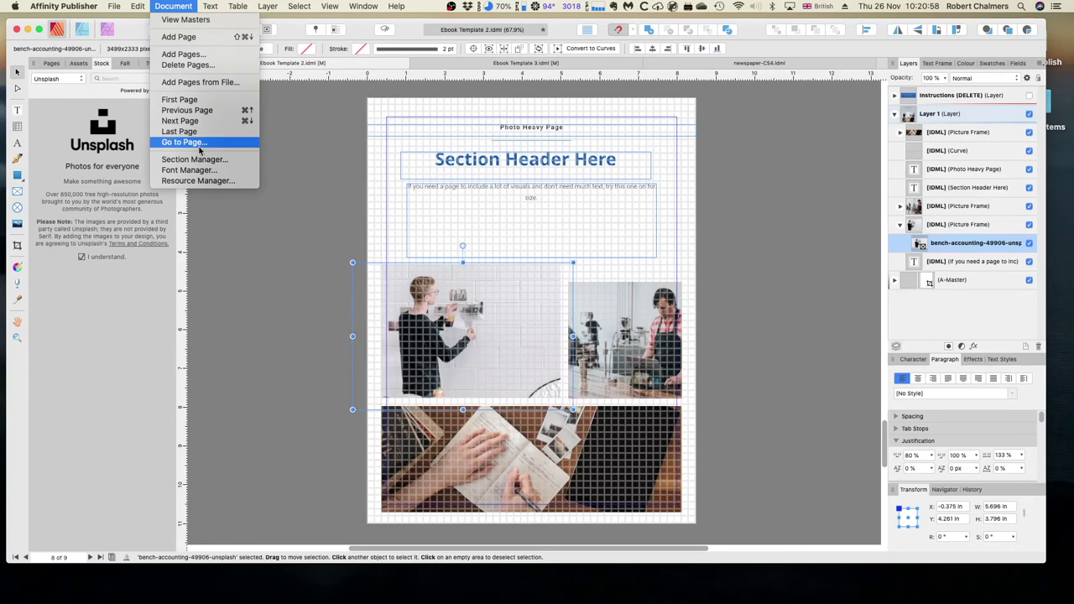
{"action": "left_click", "coordinate": [205, 172]}
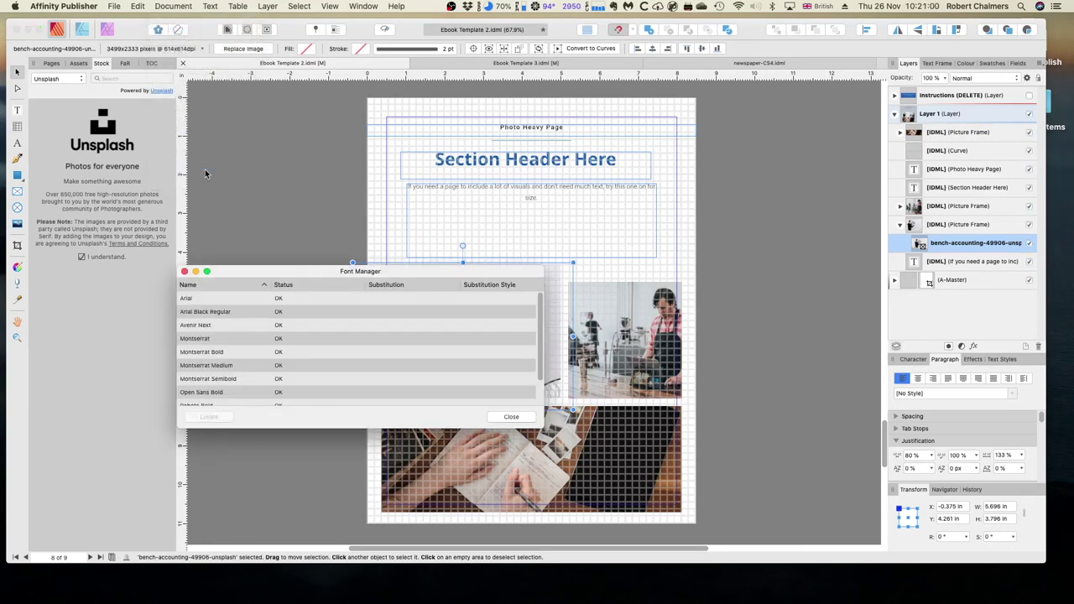
{"action": "left_click_drag", "start_coordinate": [266, 271], "coordinate": [303, 128]}
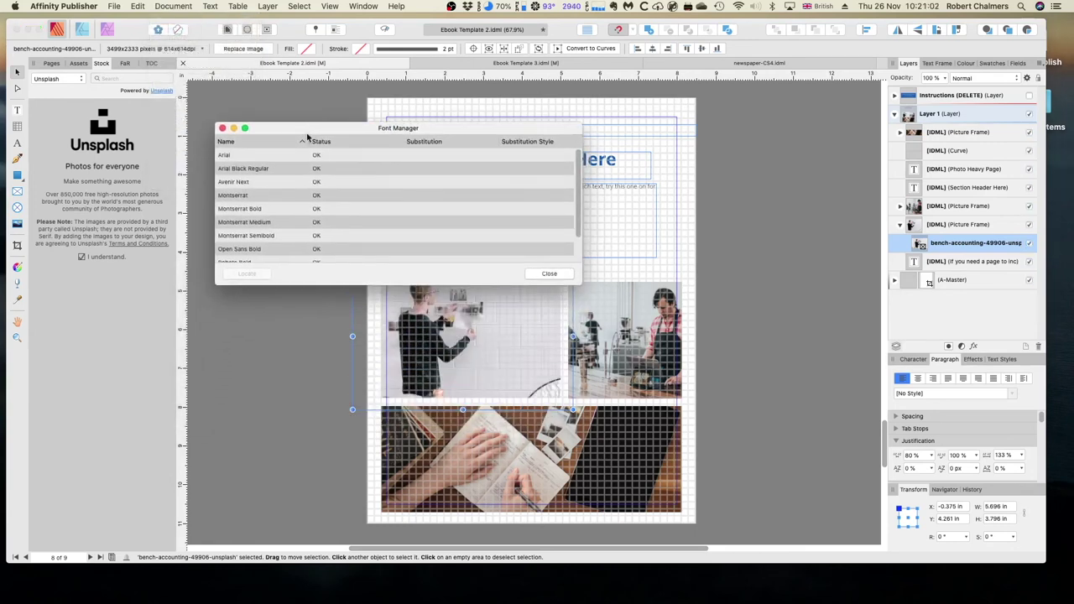
{"action": "scroll", "coordinate": [378, 210], "scroll_direction": "down", "scroll_amount": 3}
{"action": "scroll", "coordinate": [386, 219], "scroll_direction": "up", "scroll_amount": 3}
{"action": "left_click", "coordinate": [549, 273]}
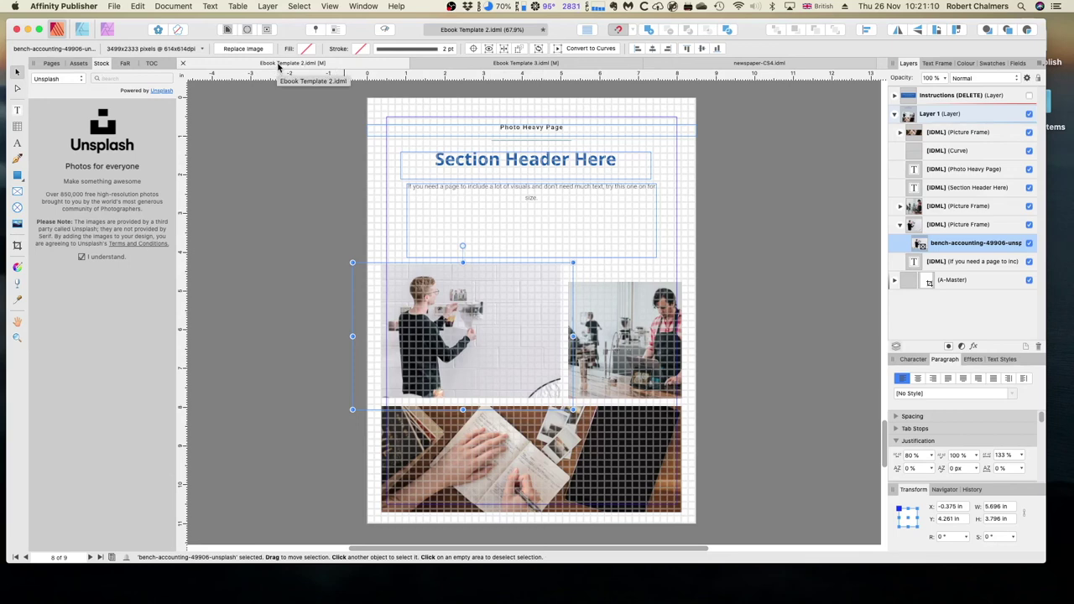
{"action": "left_click", "coordinate": [112, 6]}
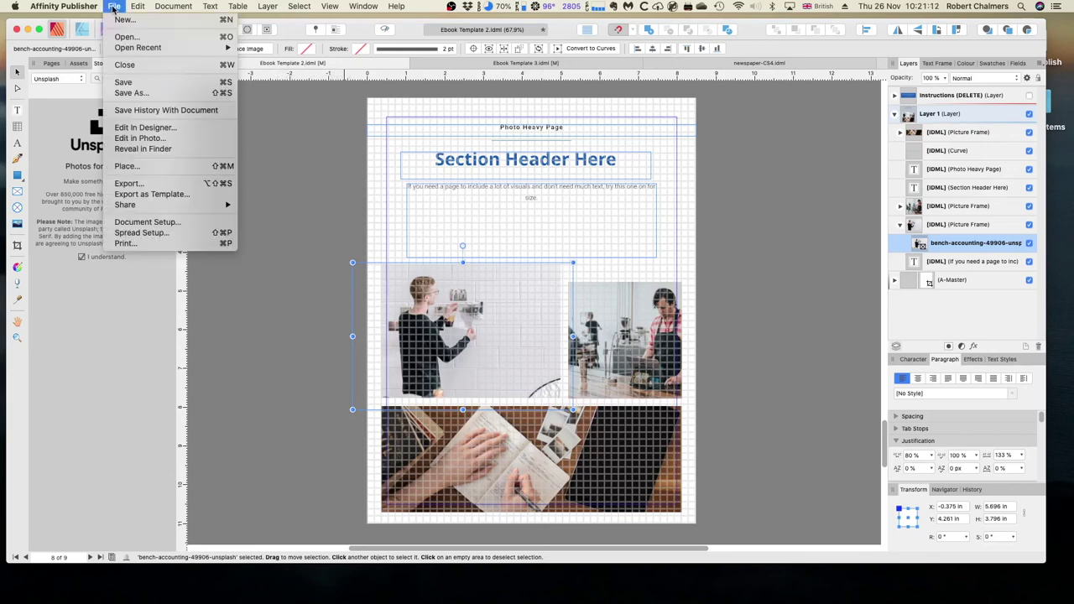
Step: Save the document as 'Ebook Template 2' in the Ebook Template 2 Folder, with the .idml extension removed
{"action": "left_click", "coordinate": [140, 93]}
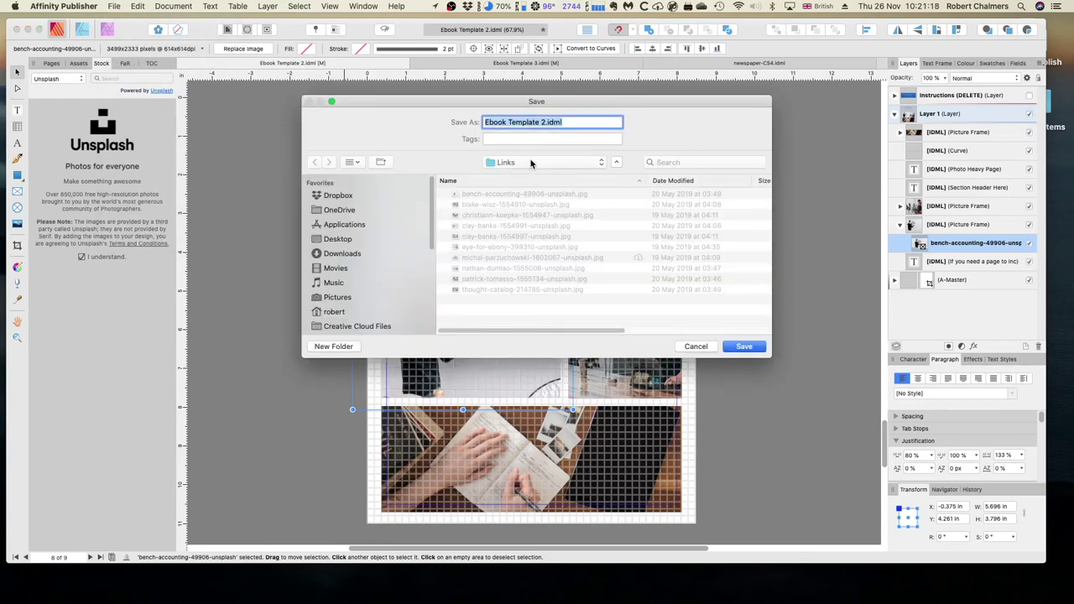
{"action": "left_click", "coordinate": [530, 163]}
{"action": "left_click", "coordinate": [529, 176]}
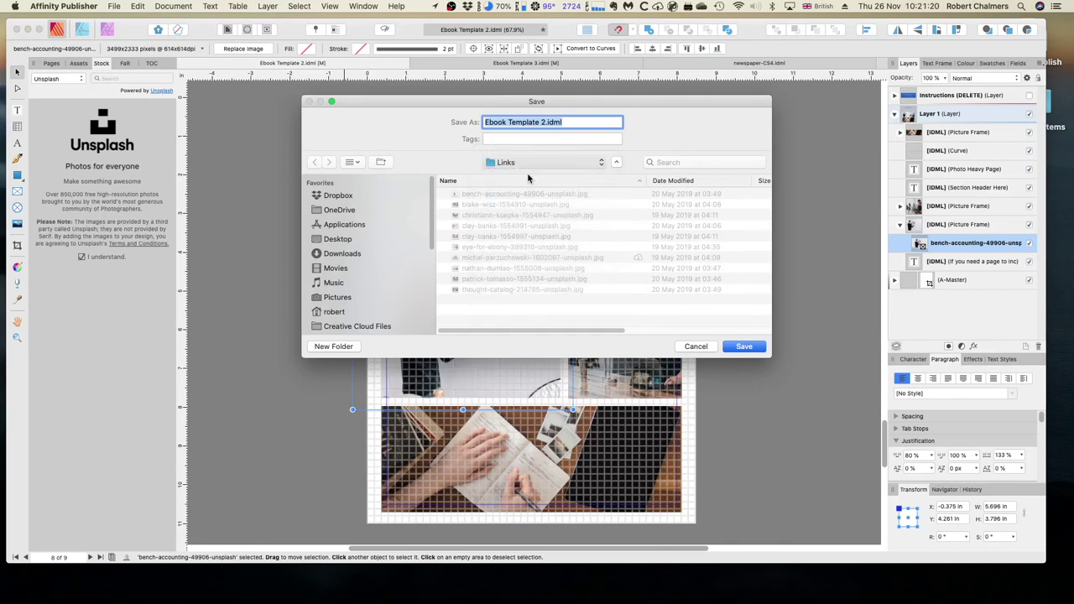
{"action": "left_click", "coordinate": [547, 122]}
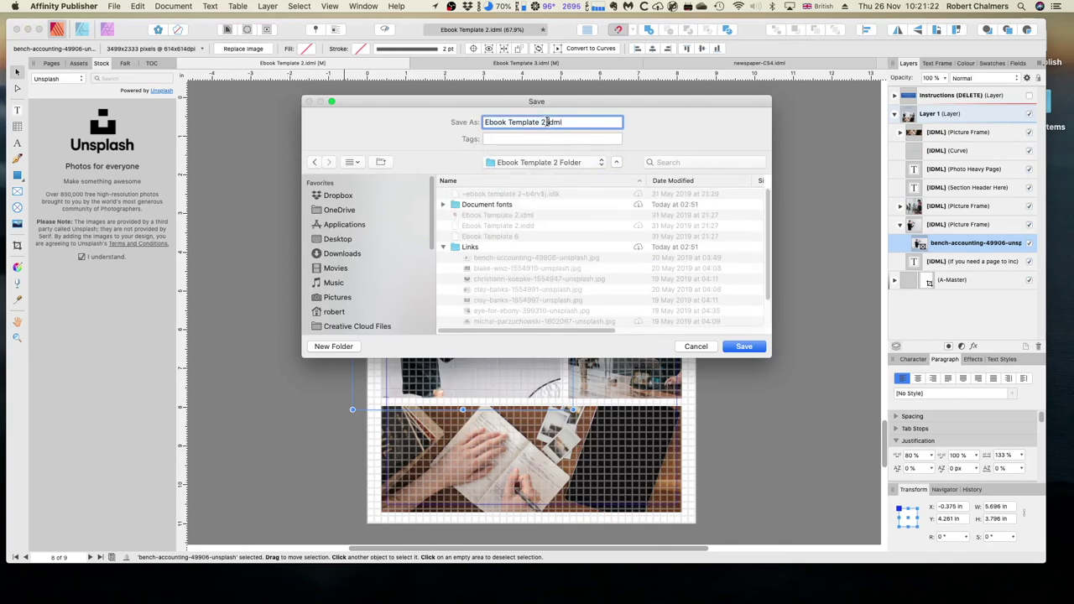
{"action": "left_click_drag", "start_coordinate": [547, 122], "coordinate": [576, 123]}
{"action": "left_click_drag", "start_coordinate": [546, 122], "coordinate": [582, 125]}
{"action": "key", "text": "BackSpace"}
{"action": "left_click", "coordinate": [747, 346]}
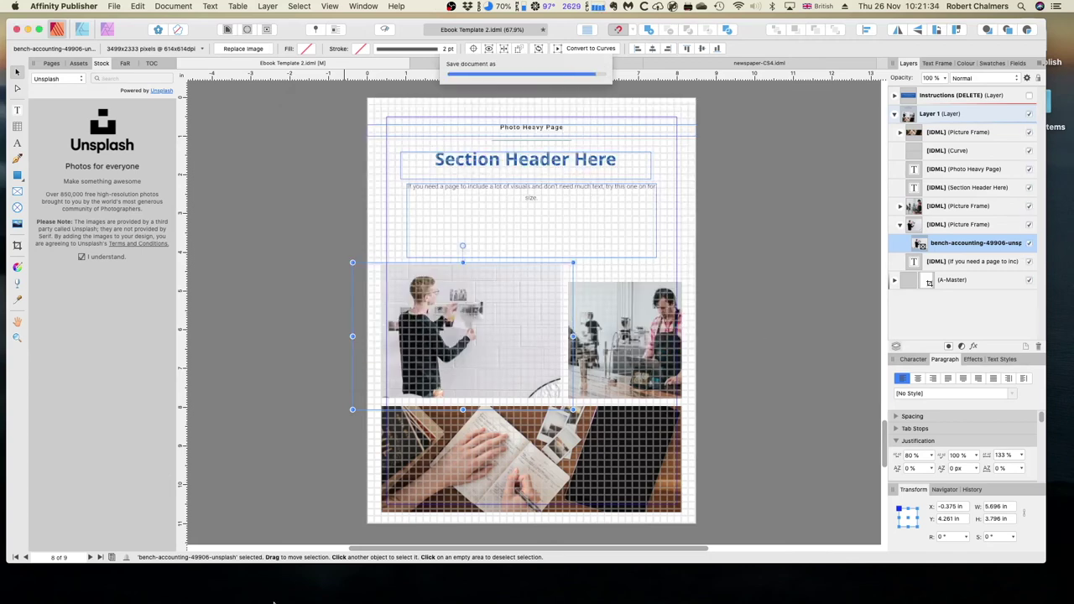
{"action": "mouse_move", "coordinate": [161, 601]}
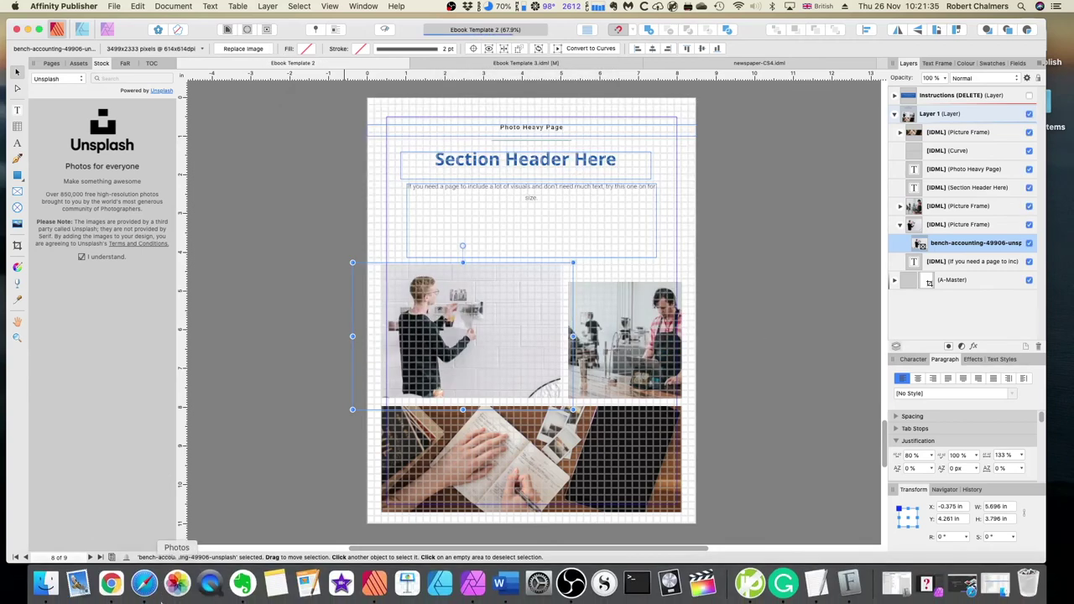
{"action": "left_click", "coordinate": [46, 585]}
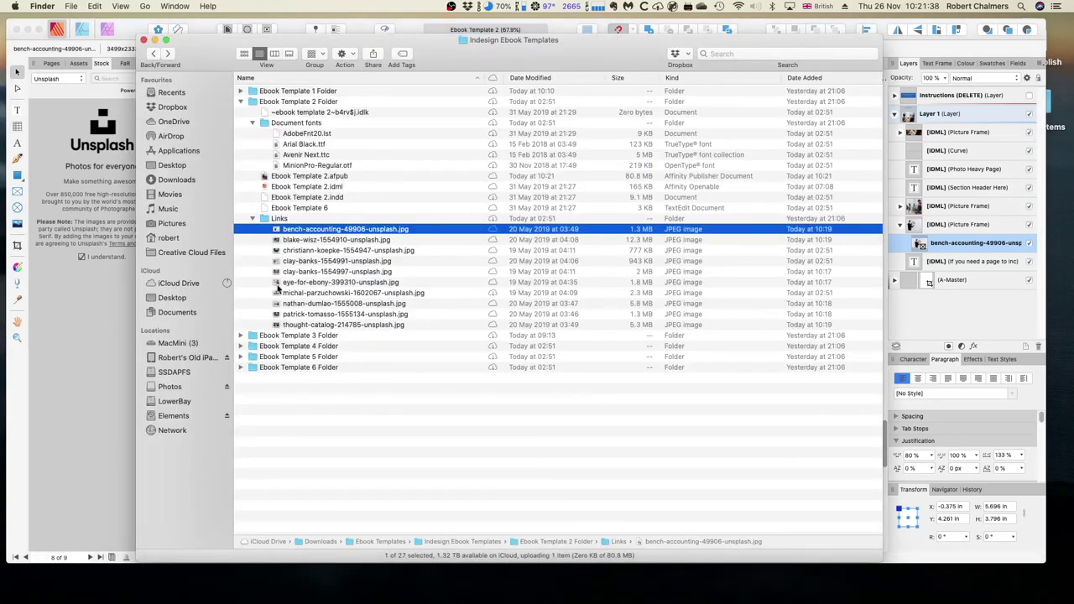
Step: Check the saved Ebook Template 2.afpub and the Document fonts files, including Avenir Next.ttc and MinionPro-Regular.otf
{"action": "left_click", "coordinate": [252, 219]}
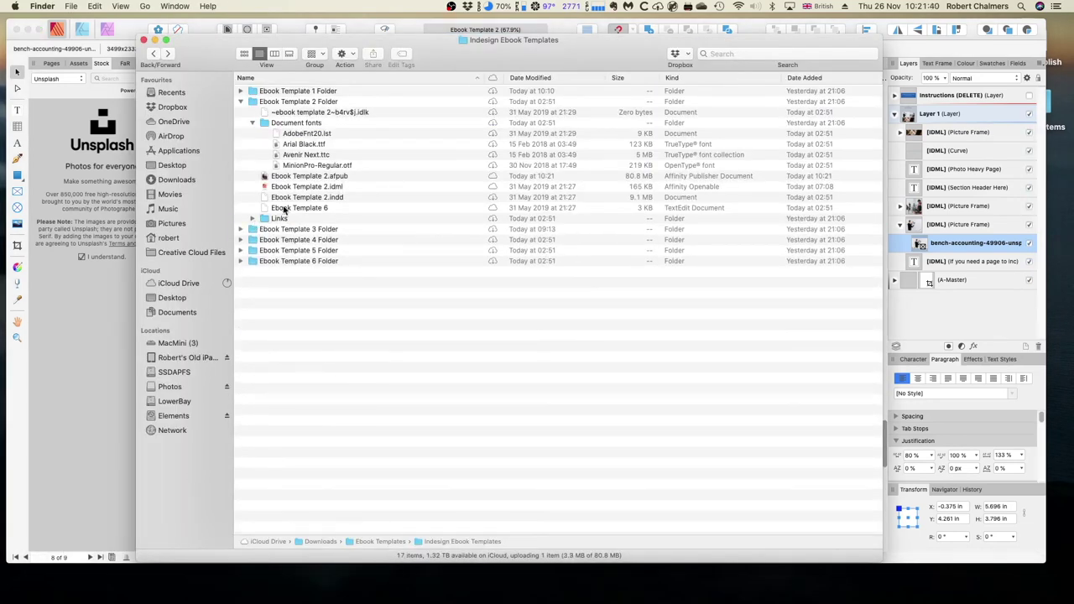
{"action": "left_click", "coordinate": [289, 177]}
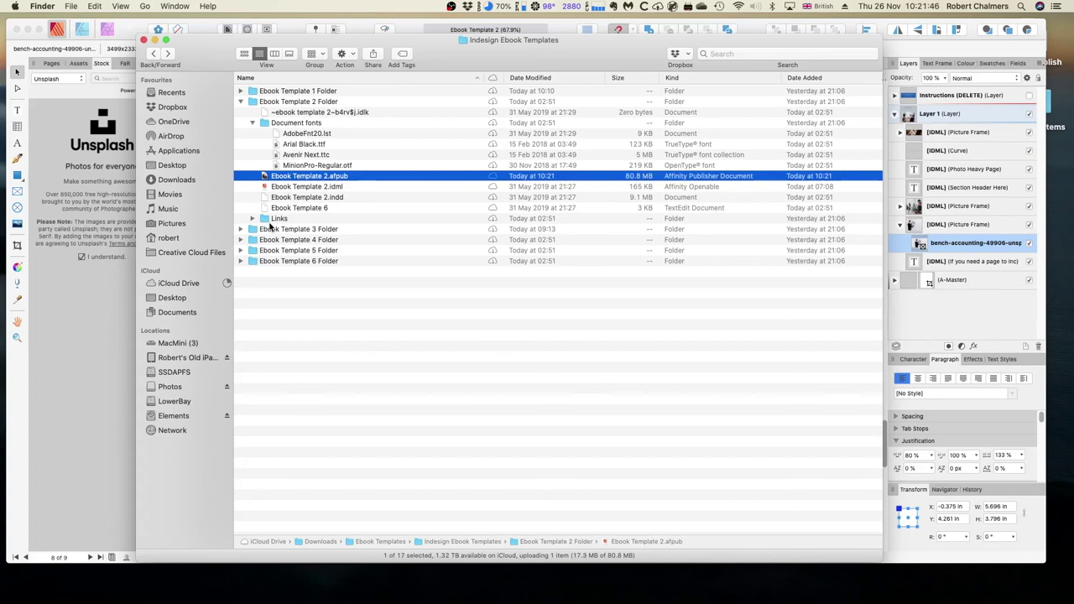
{"action": "left_click", "coordinate": [308, 135]}
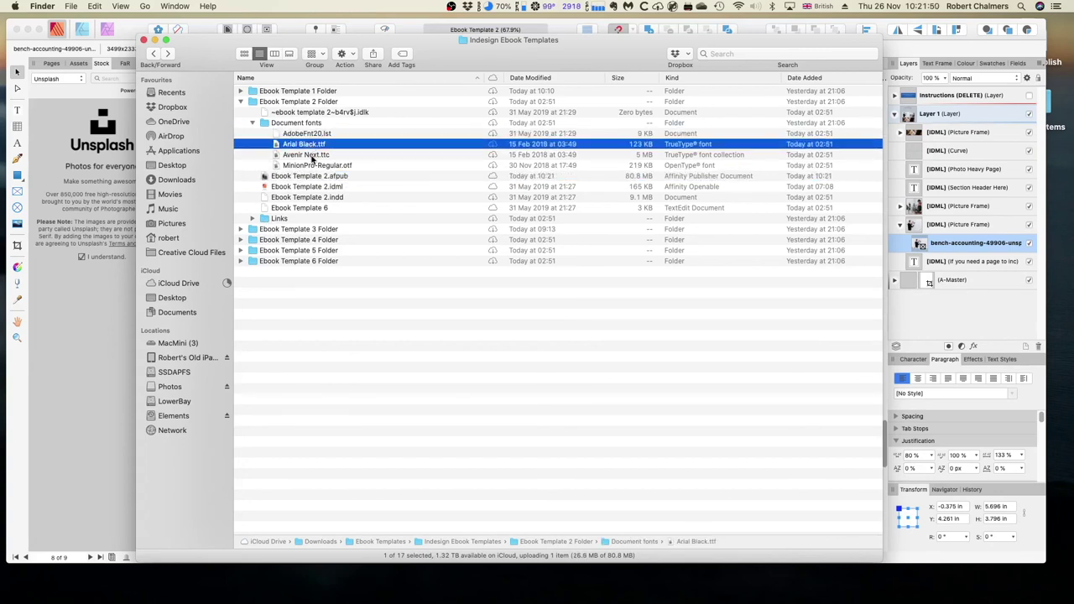
{"action": "left_click", "coordinate": [311, 156]}
{"action": "left_click", "coordinate": [314, 166]}
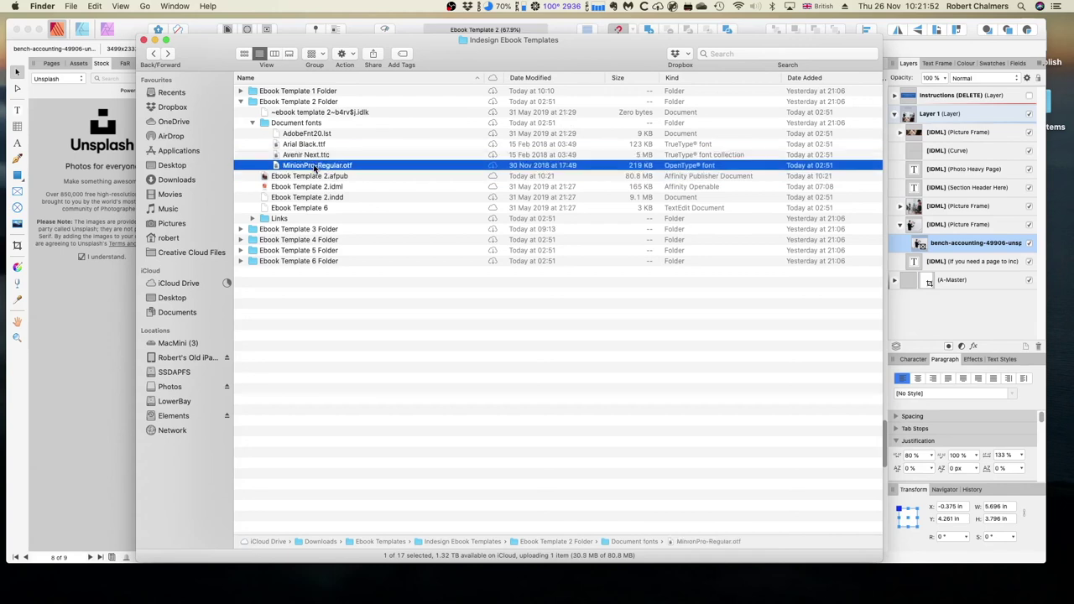
{"action": "left_click", "coordinate": [253, 124]}
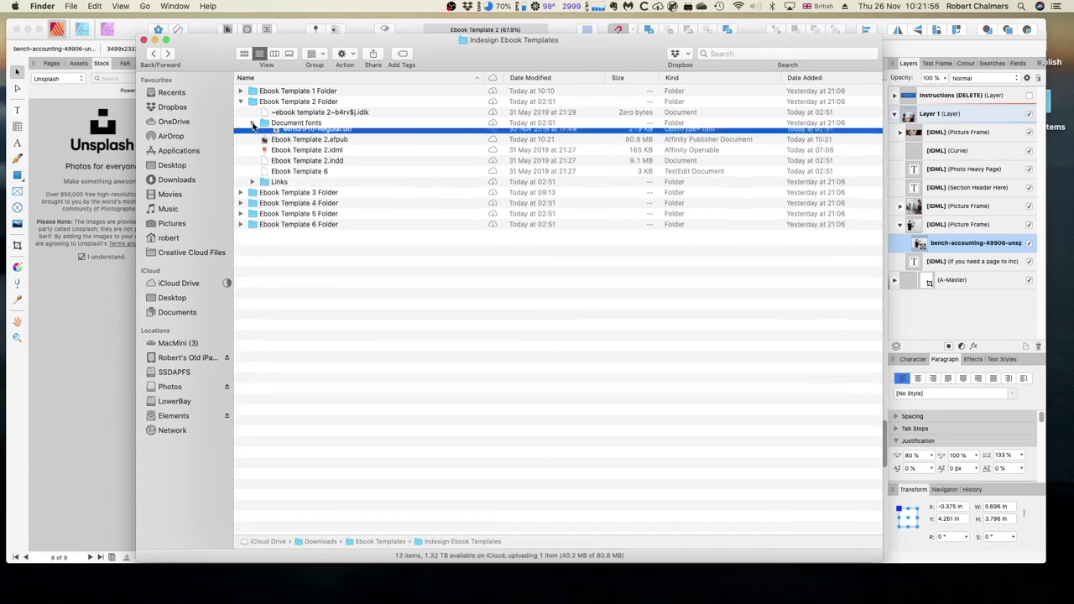
Step: Expand the Ebook Template 3 Folder, collapse Ebook Template 2 Folder, and return to Publisher
{"action": "left_click", "coordinate": [241, 186]}
{"action": "left_click", "coordinate": [240, 102]}
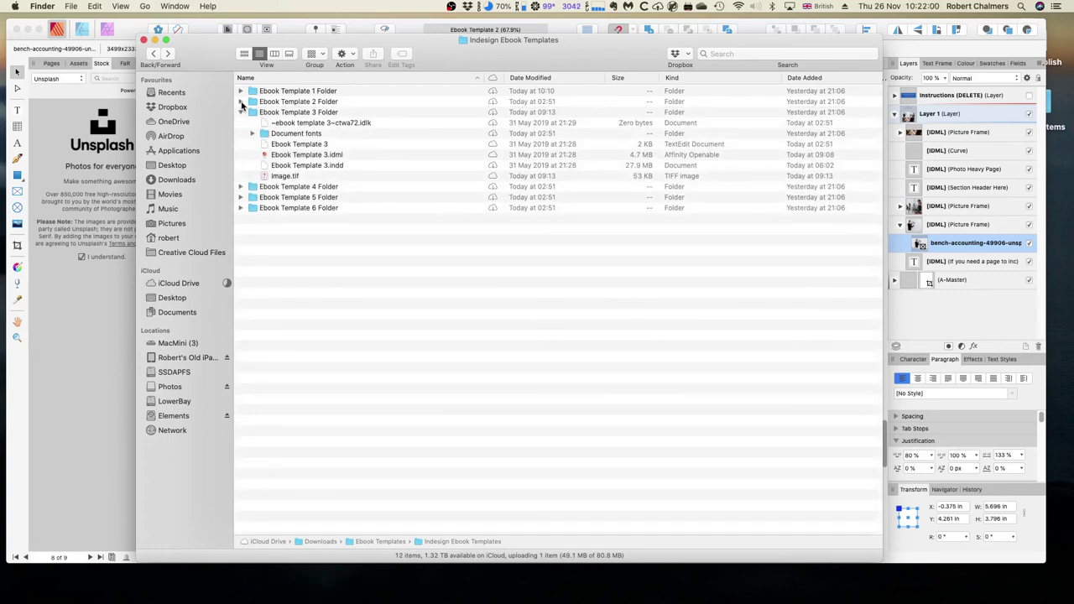
{"action": "left_click_drag", "start_coordinate": [213, 54], "coordinate": [207, 123]}
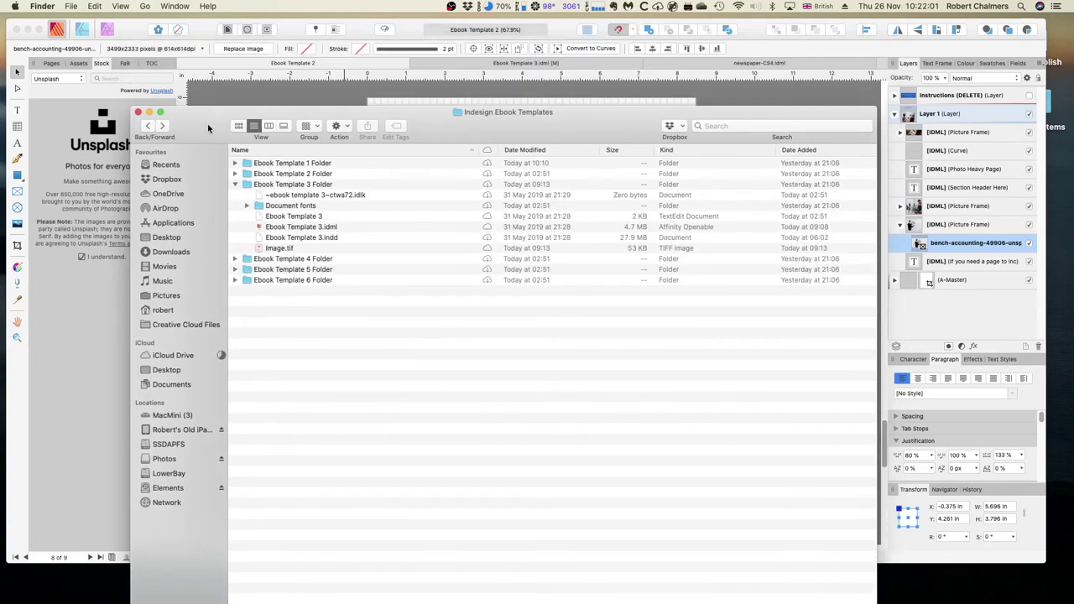
{"action": "left_click", "coordinate": [294, 96]}
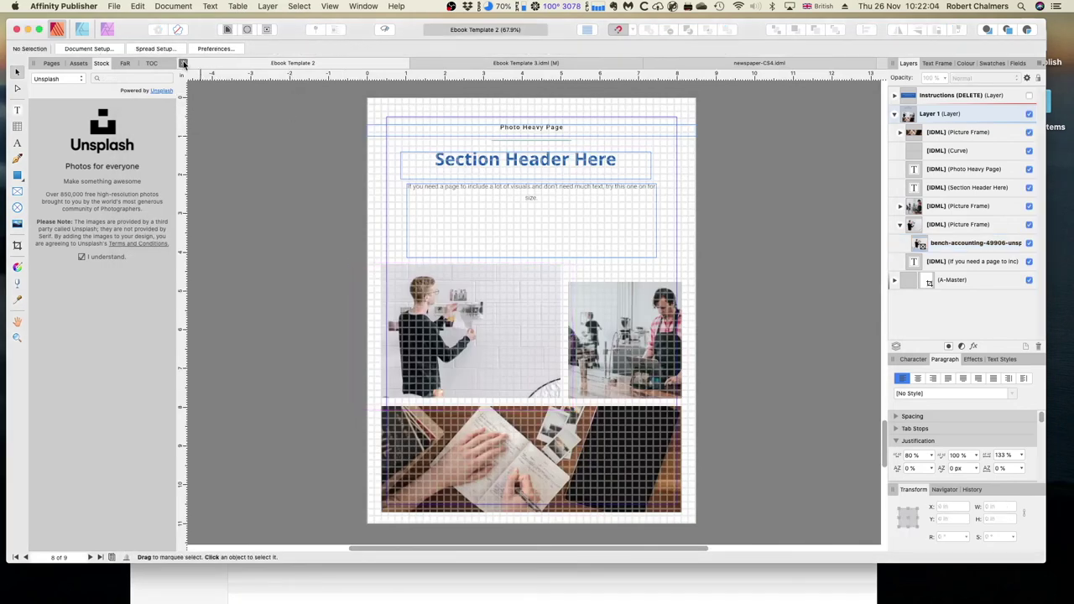
Step: Close Ebook Template 2 and go to page 2, the Table of Contents, in Ebook Template 3's Pages panel
{"action": "left_click", "coordinate": [185, 64]}
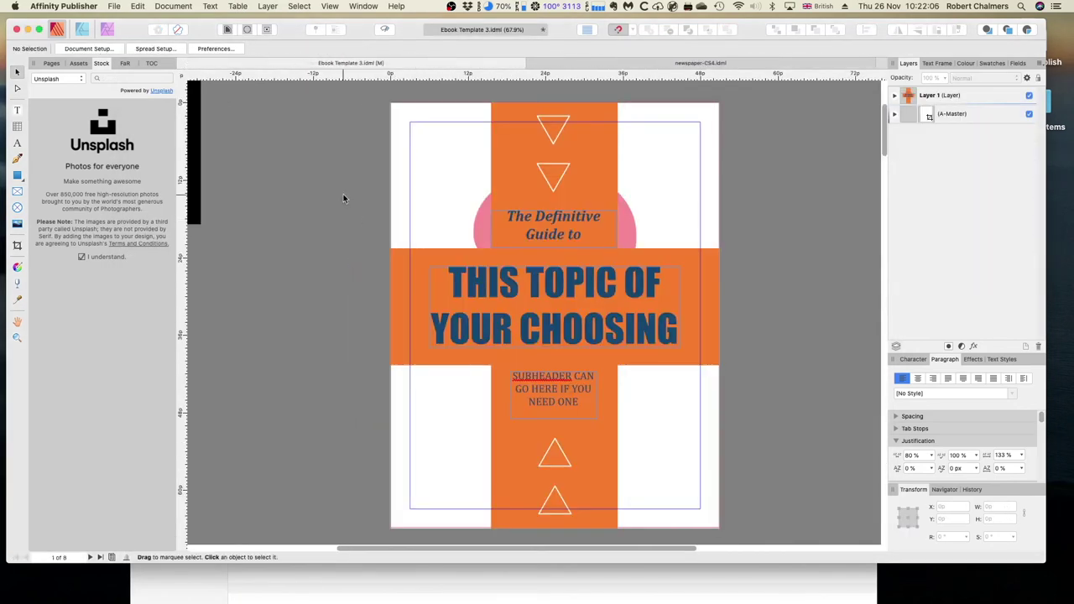
{"action": "left_click", "coordinate": [50, 64]}
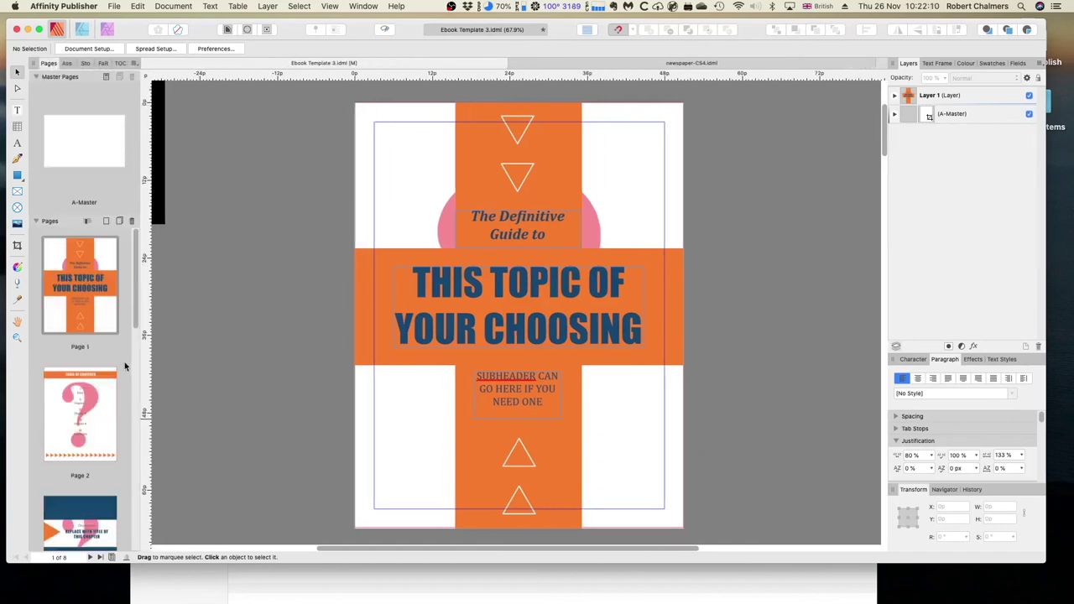
{"action": "scroll", "coordinate": [126, 370], "scroll_direction": "down", "scroll_amount": 15}
{"action": "scroll", "coordinate": [135, 469], "scroll_direction": "up", "scroll_amount": 15}
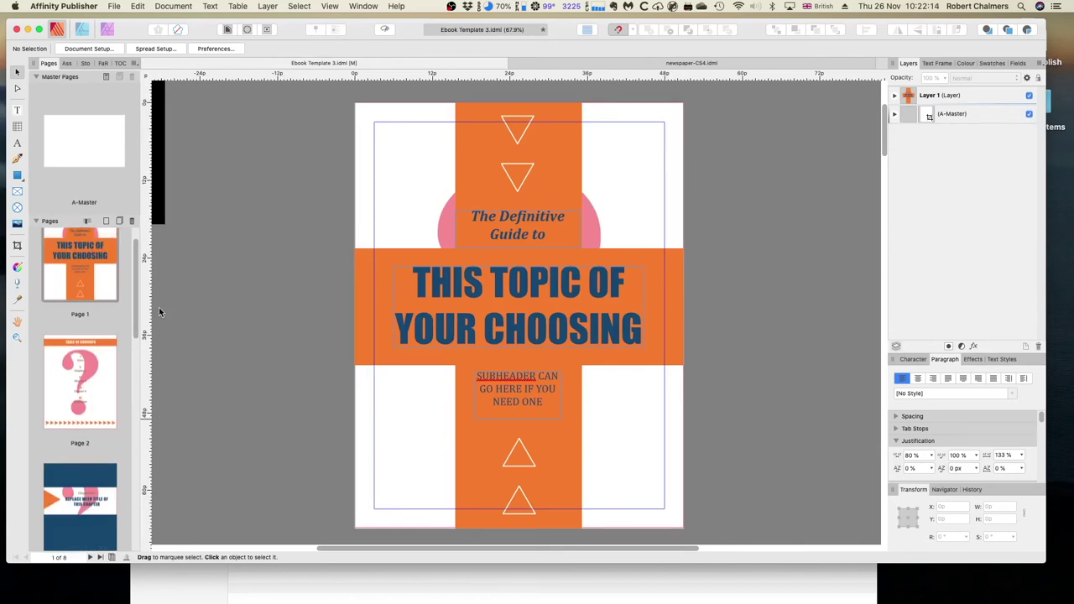
{"action": "left_click", "coordinate": [81, 377]}
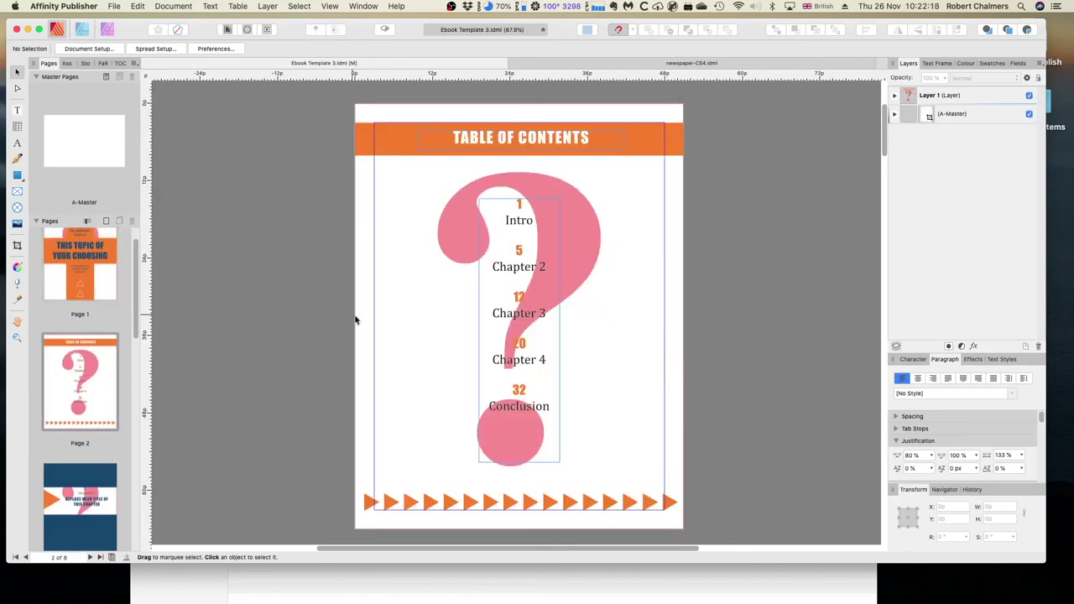
Step: Expand Layer 1 and the question-mark picture frame to select its placed image
{"action": "left_click", "coordinate": [908, 99]}
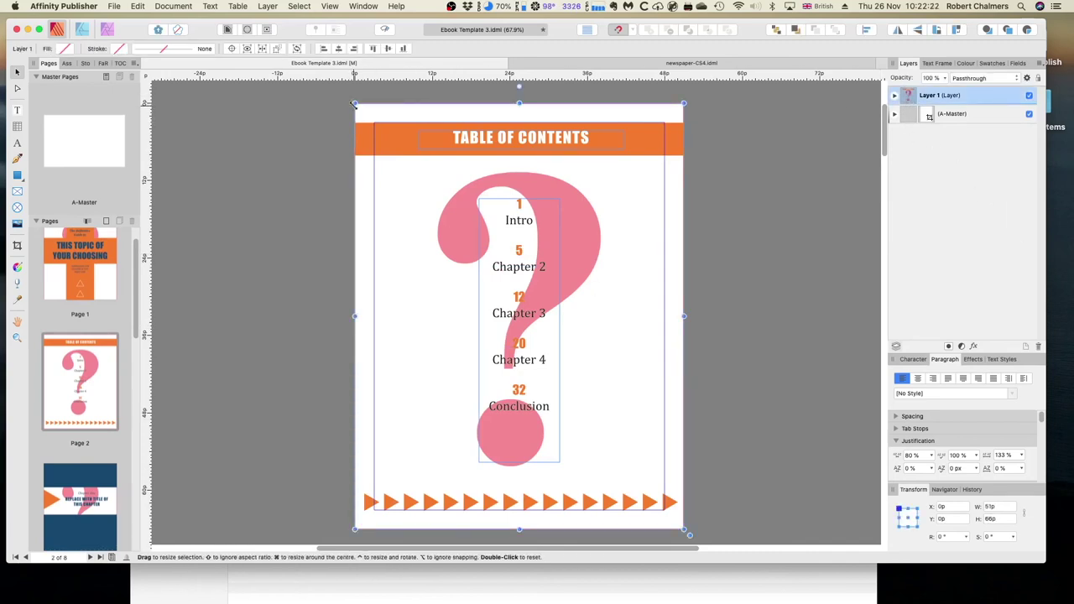
{"action": "left_click", "coordinate": [896, 96]}
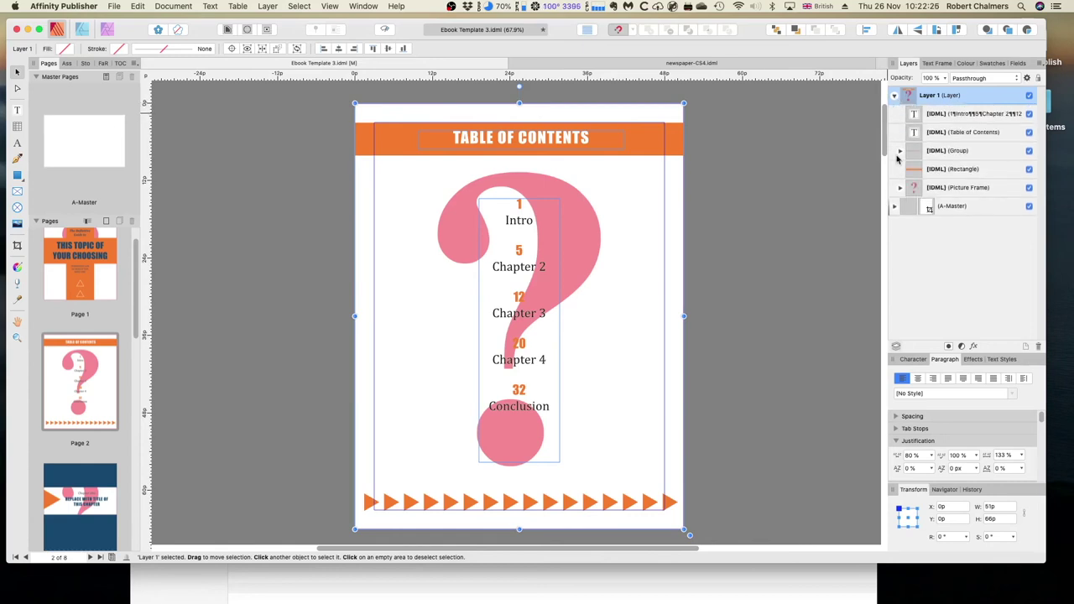
{"action": "left_click", "coordinate": [914, 192]}
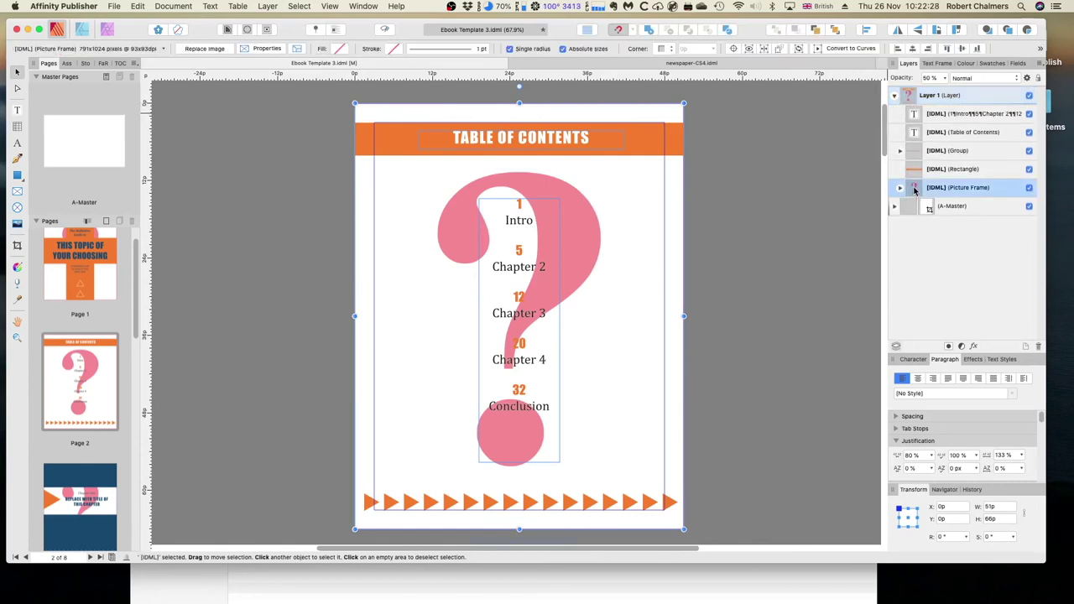
{"action": "left_click", "coordinate": [900, 190]}
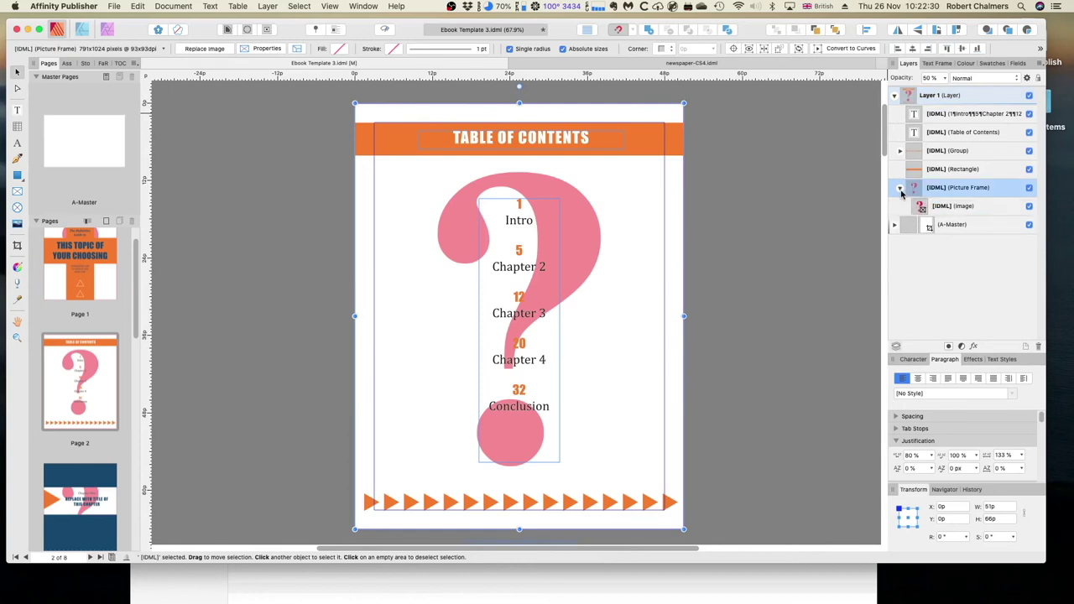
{"action": "left_click", "coordinate": [921, 208]}
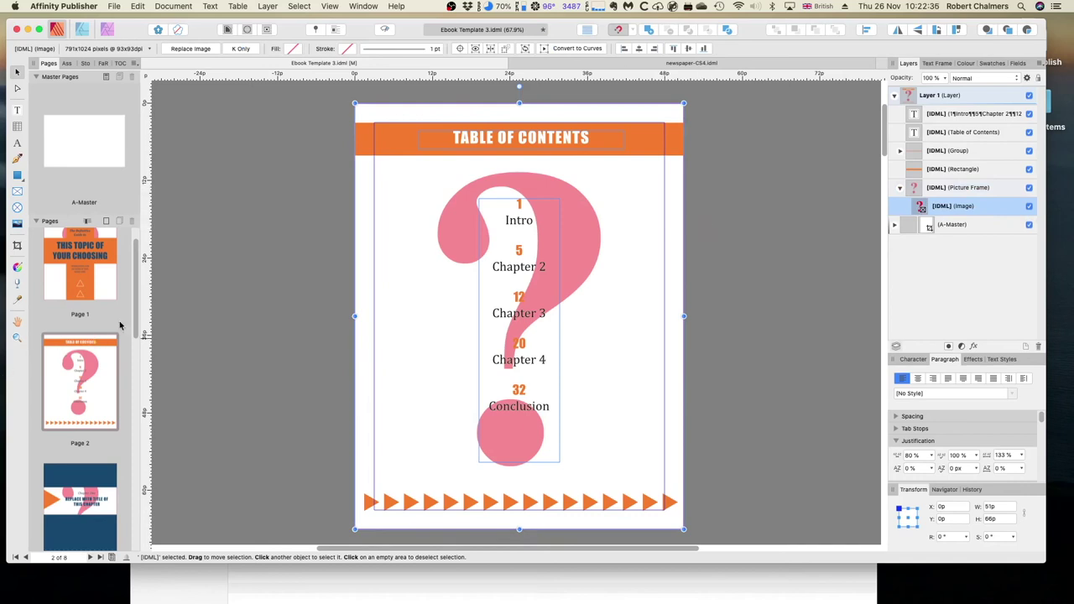
Step: Return to the cover page and expand the (A-Master) layer contents
{"action": "left_click_drag", "start_coordinate": [135, 317], "coordinate": [132, 377]}
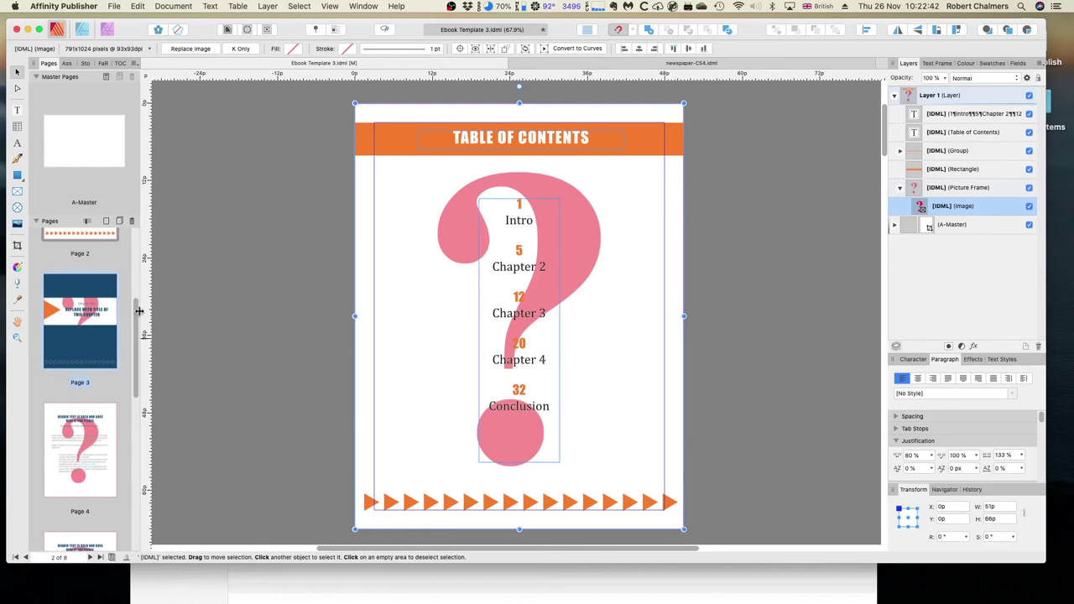
{"action": "left_click_drag", "start_coordinate": [139, 319], "coordinate": [142, 225]}
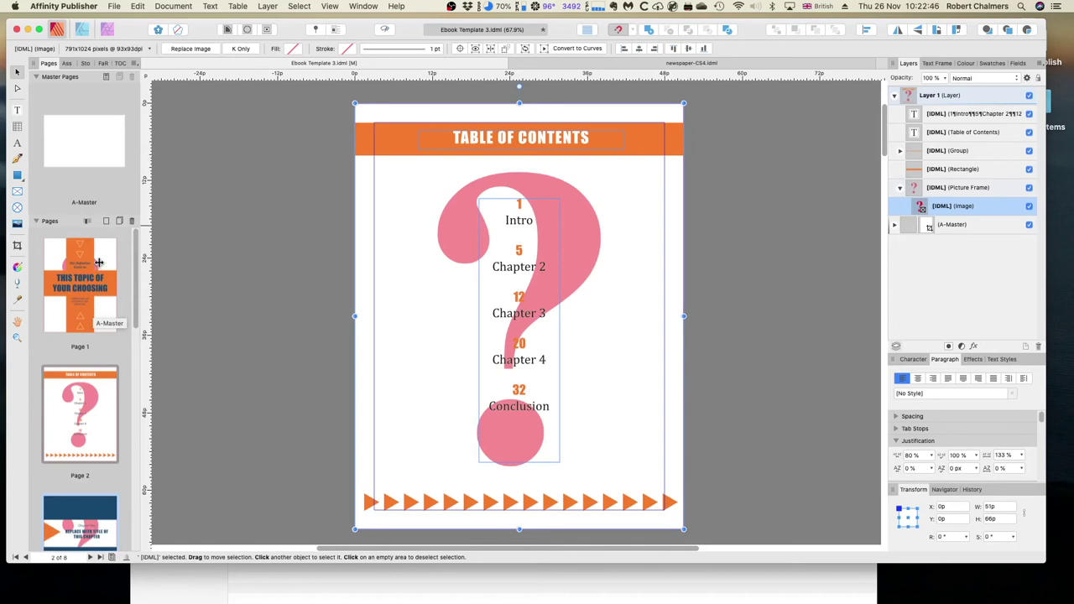
{"action": "left_click", "coordinate": [99, 267]}
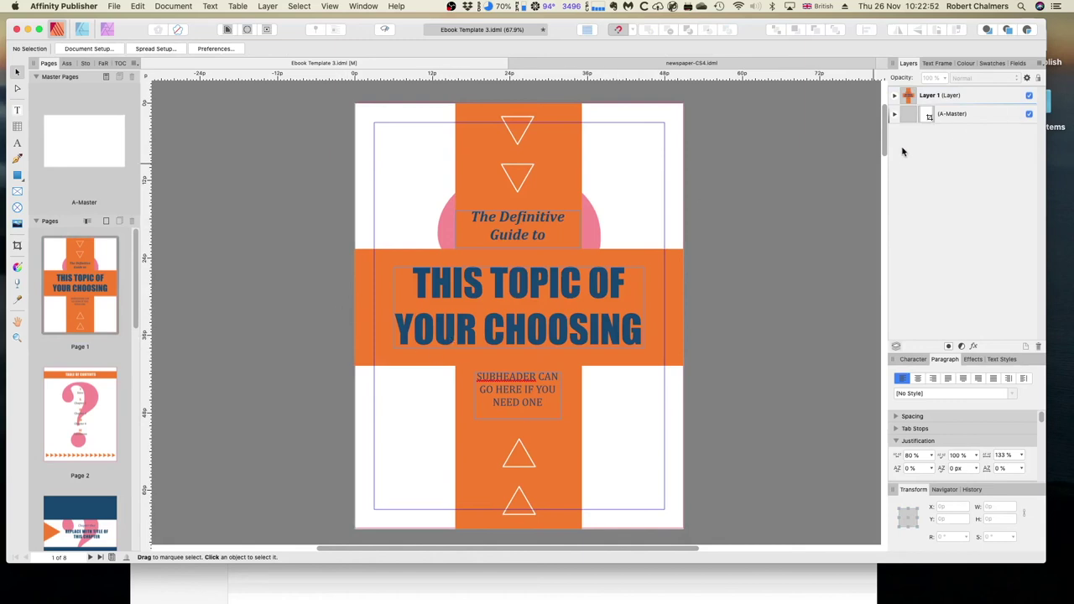
{"action": "left_click", "coordinate": [894, 114]}
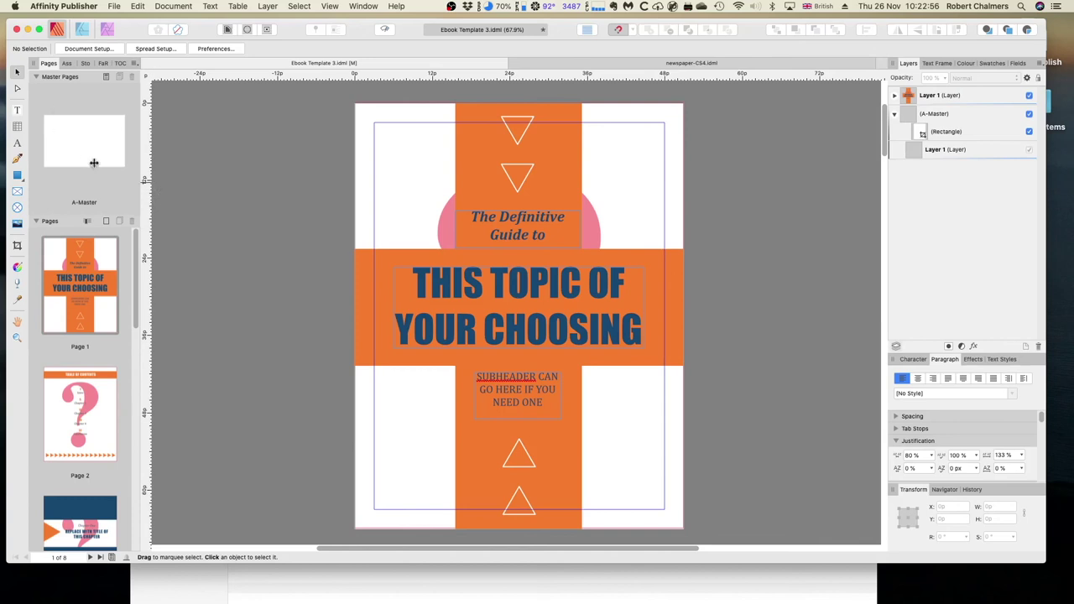
{"action": "left_click", "coordinate": [177, 9]}
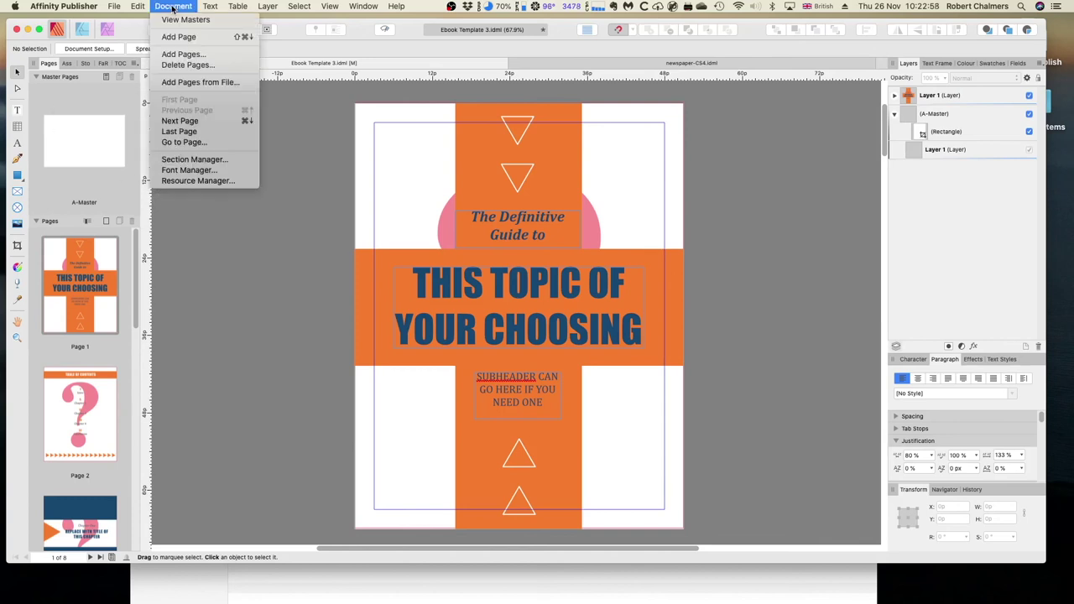
Step: Open the Resource Manager, locate the linked Image.tif, then locate the second, embedded Image.tif on page 2
{"action": "left_click", "coordinate": [195, 182]}
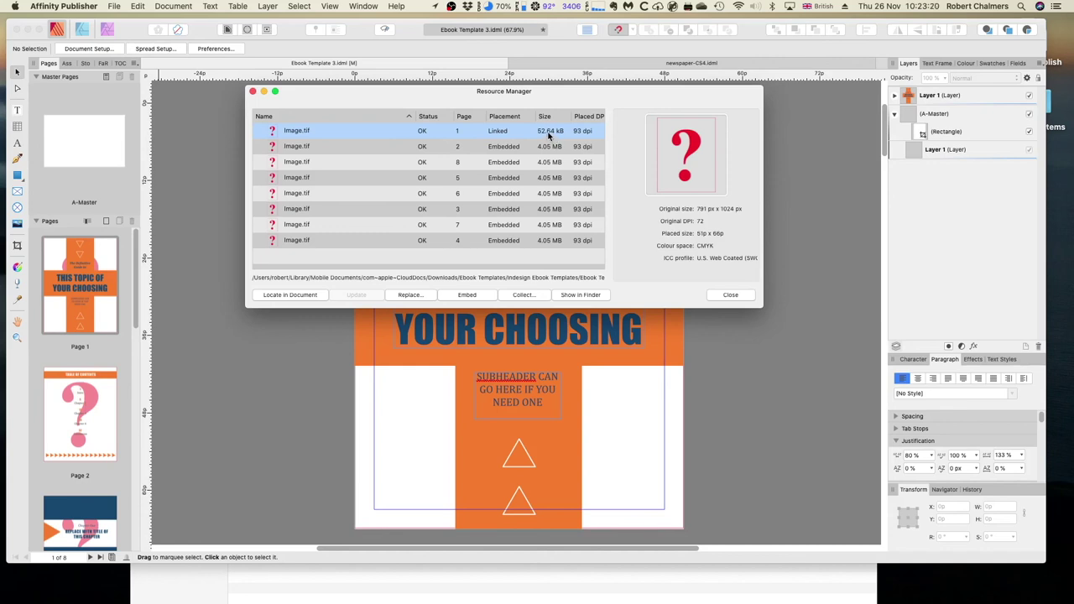
{"action": "left_click", "coordinate": [291, 296]}
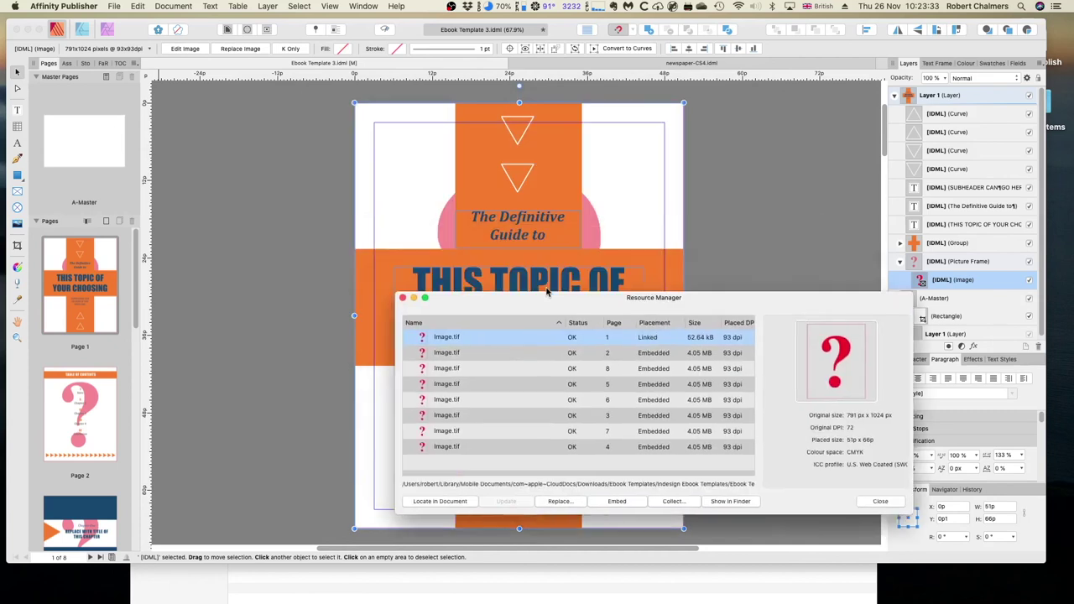
{"action": "left_click_drag", "start_coordinate": [400, 89], "coordinate": [434, 104]}
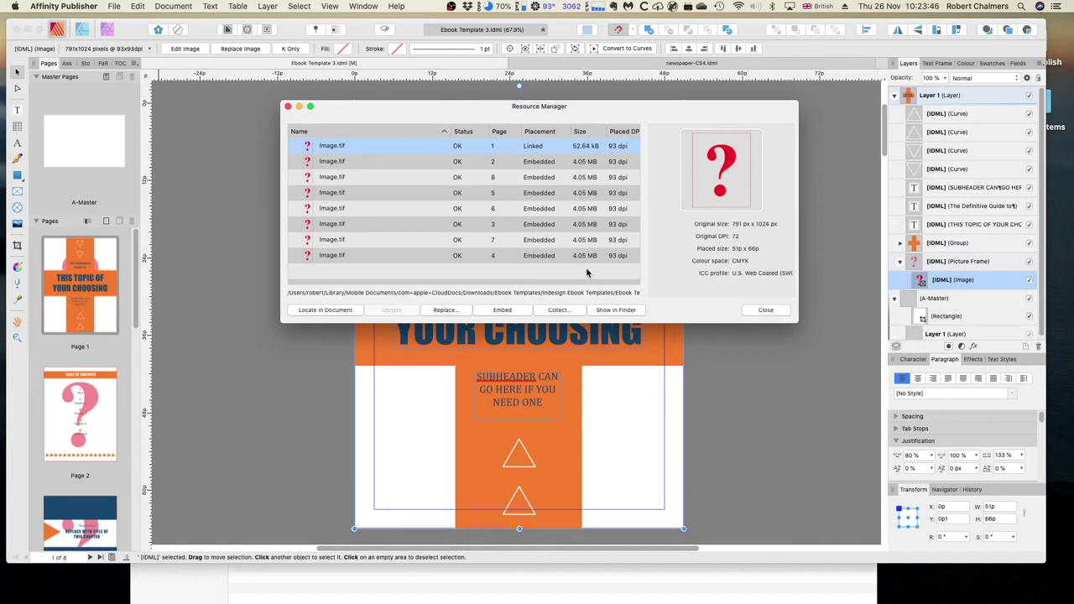
{"action": "left_click", "coordinate": [422, 167]}
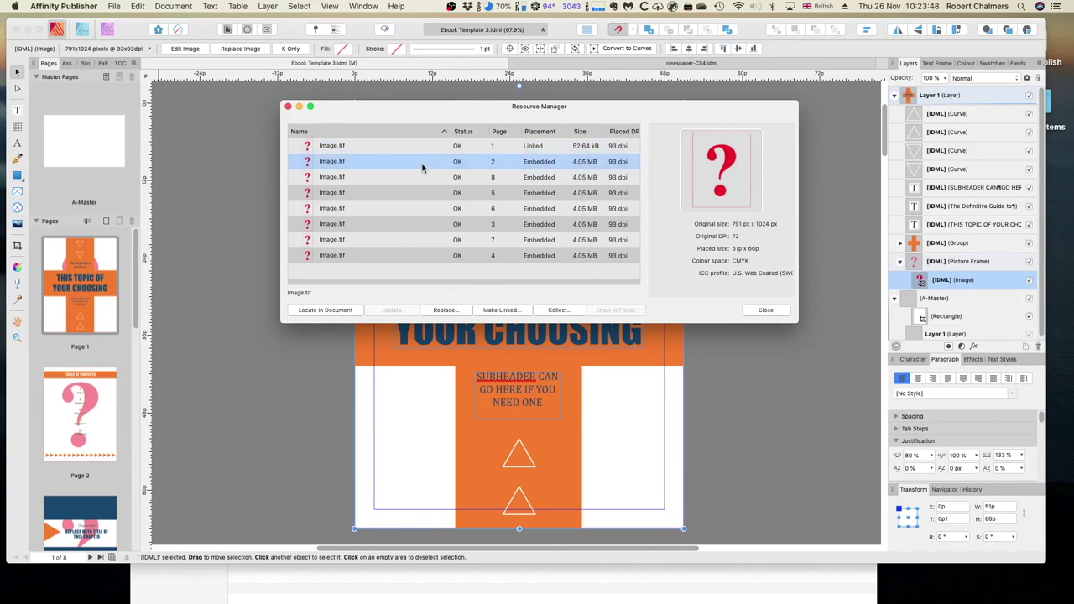
{"action": "left_click", "coordinate": [336, 310]}
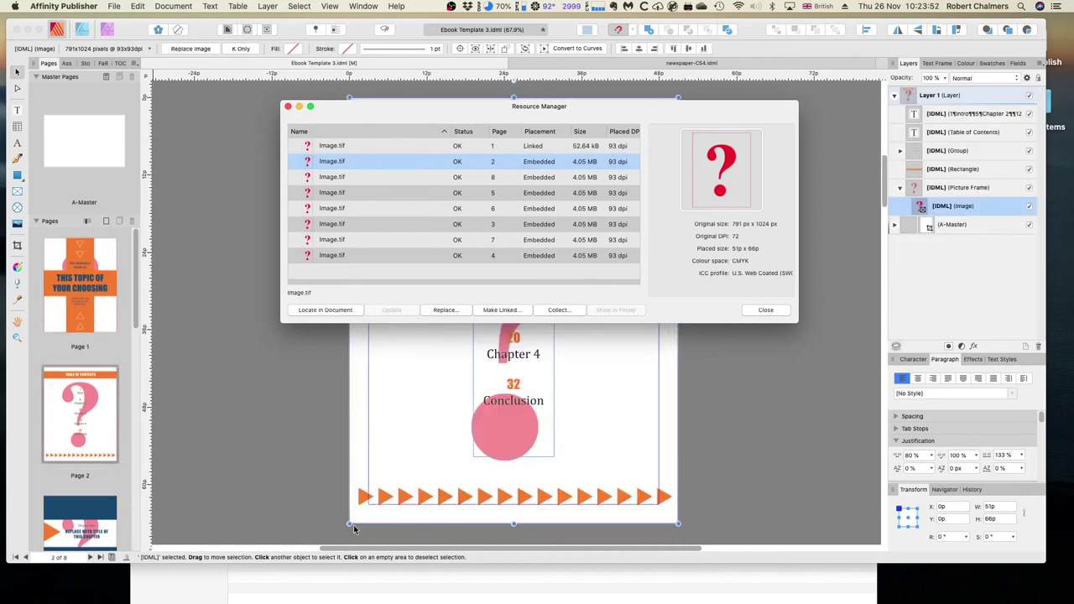
Step: Move the Resource Manager to reveal the embedded image on the contents page, then open Document Setup
{"action": "left_click_drag", "start_coordinate": [364, 111], "coordinate": [686, 217]}
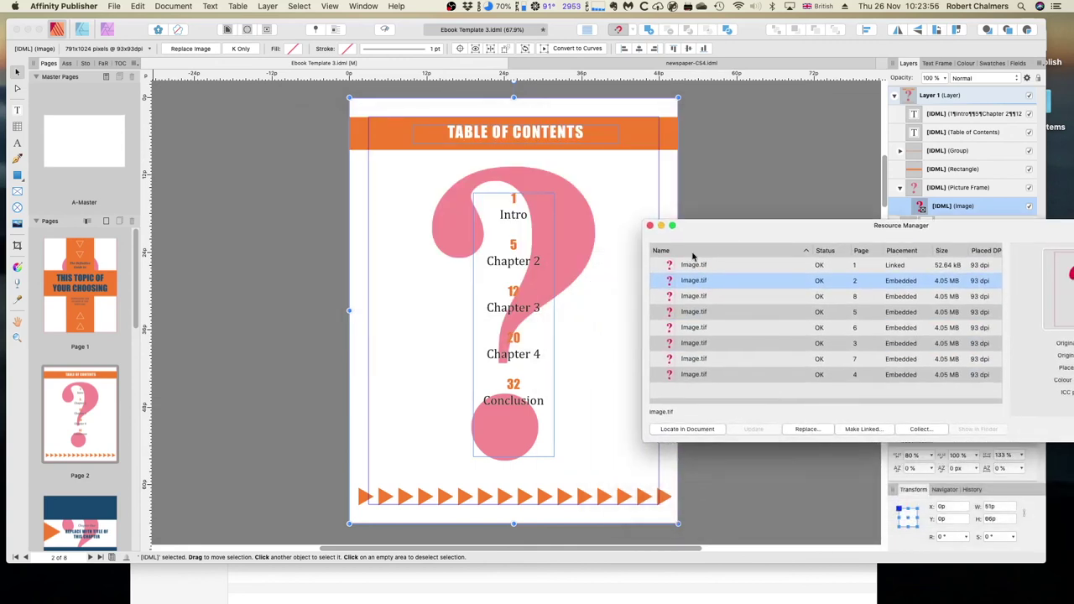
{"action": "left_click_drag", "start_coordinate": [792, 230], "coordinate": [454, 180]}
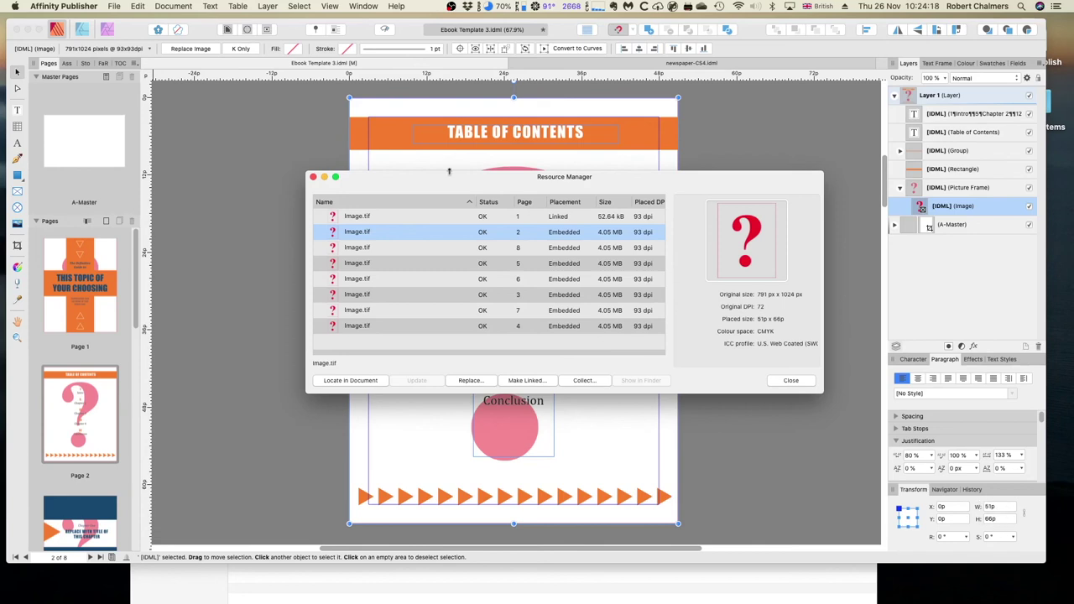
{"action": "left_click_drag", "start_coordinate": [441, 181], "coordinate": [356, 114]}
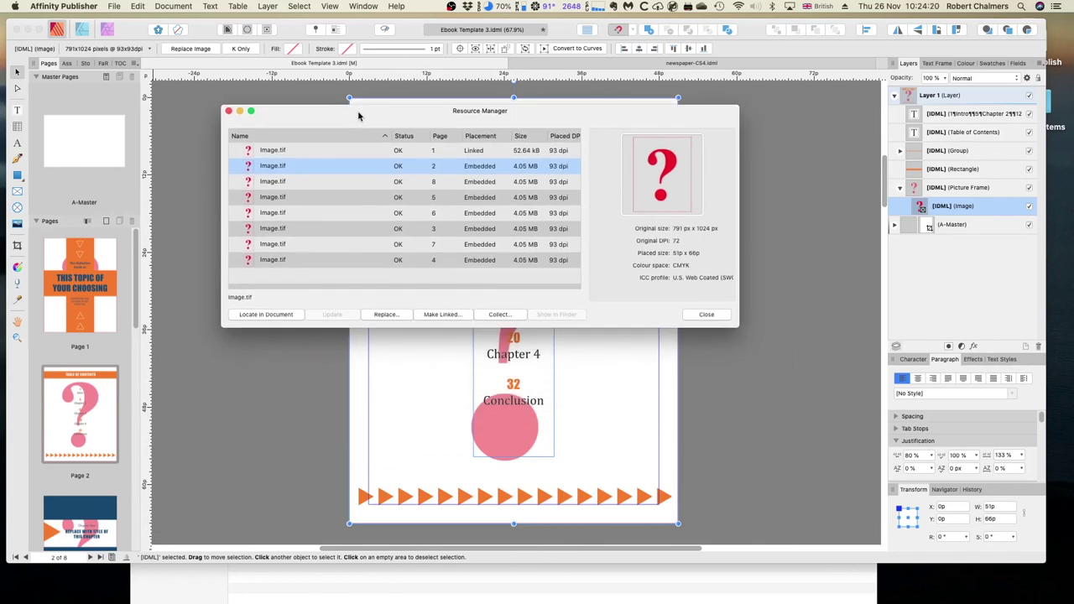
{"action": "left_click", "coordinate": [116, 7]}
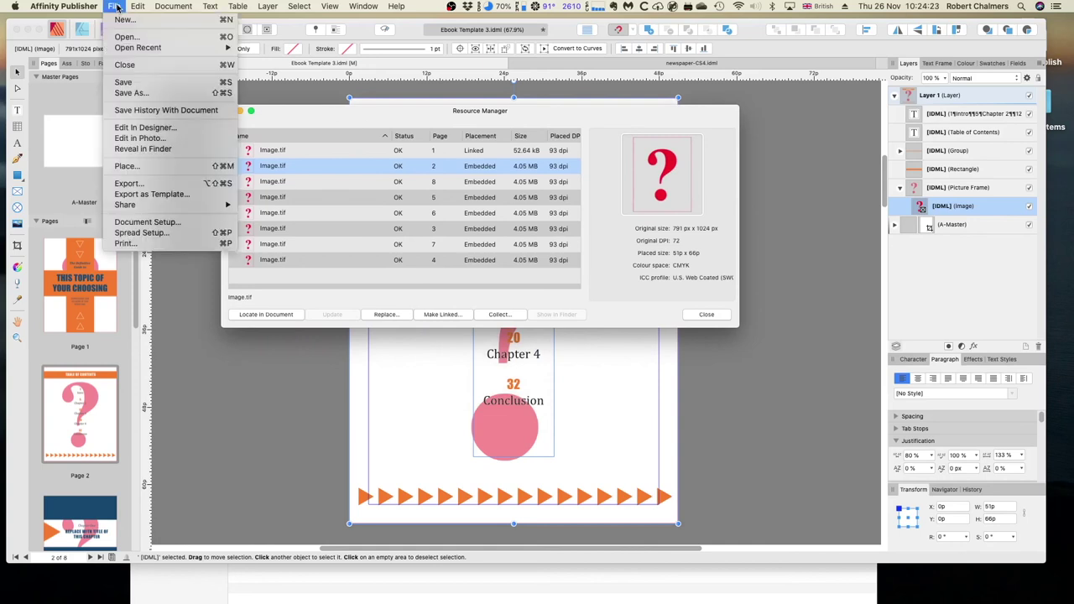
{"action": "left_click", "coordinate": [159, 223]}
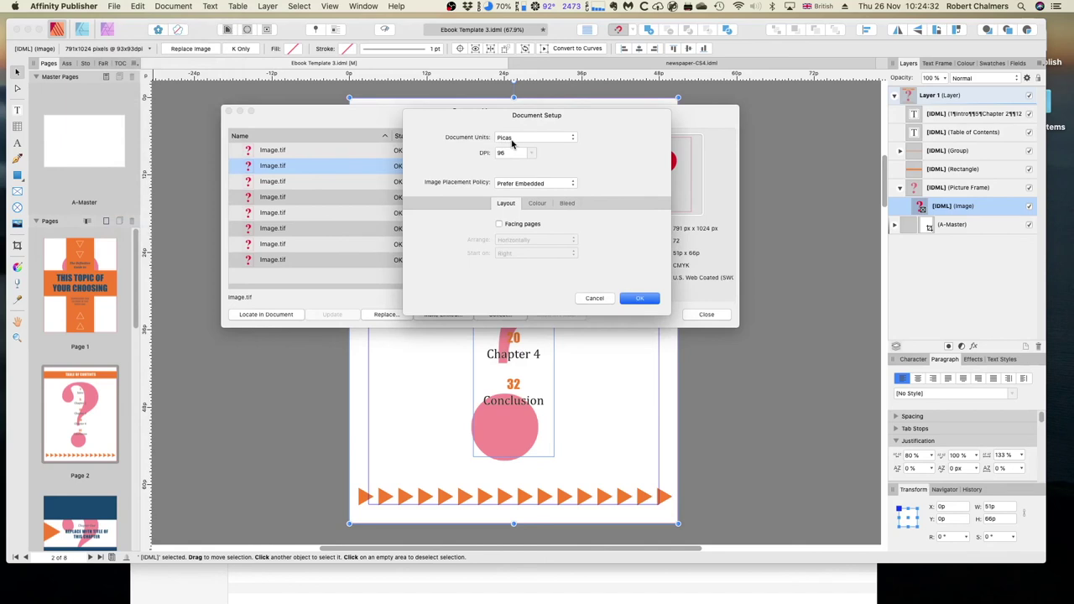
{"action": "left_click", "coordinate": [603, 300]}
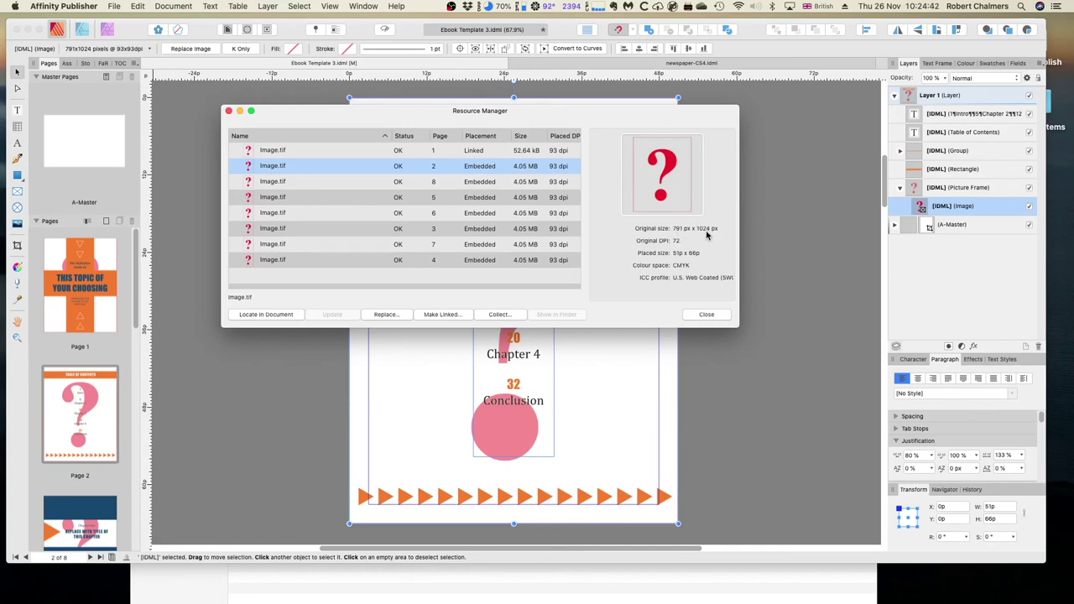
{"action": "left_click", "coordinate": [411, 153]}
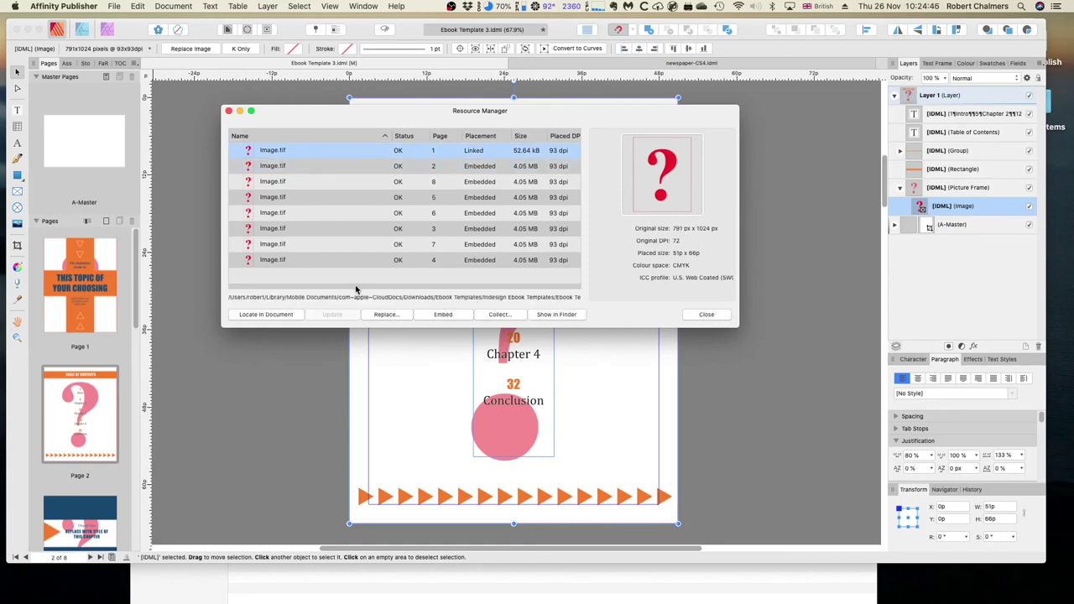
Step: Locate the linked Image.tif on the cover page and close the Resource Manager
{"action": "left_click", "coordinate": [265, 315]}
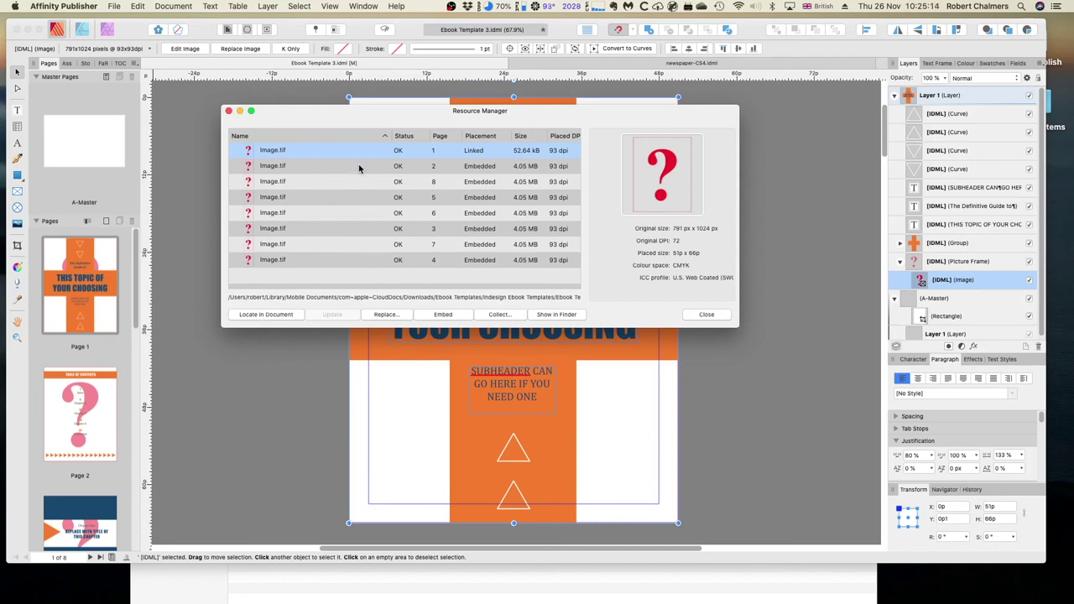
{"action": "left_click", "coordinate": [709, 315]}
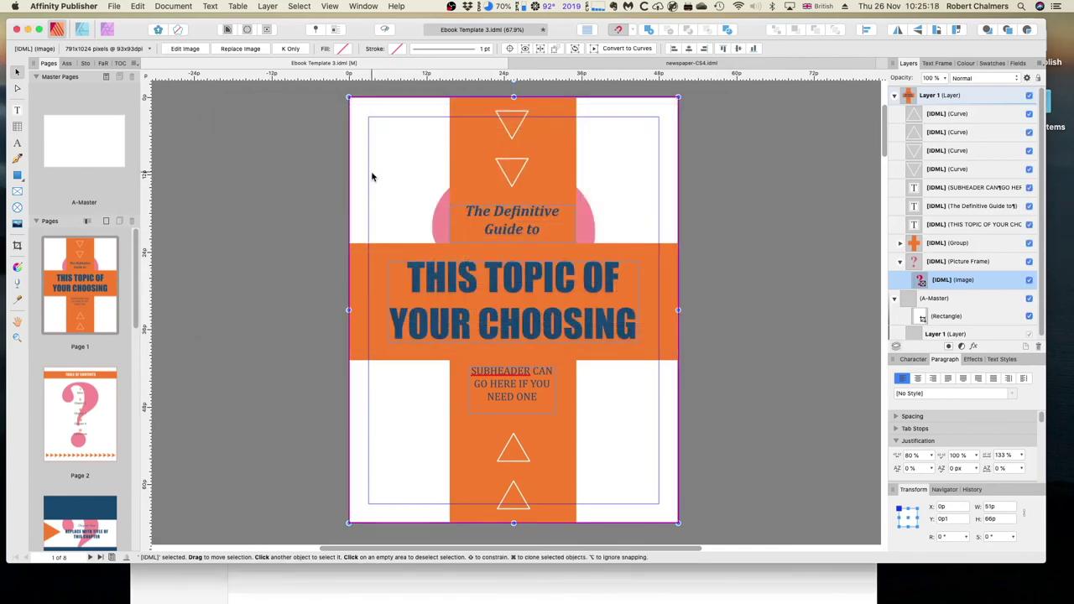
Step: Close Ebook Template 3.idml with Don't Save, leaving newspaper-CS4.idml showing
{"action": "left_click_drag", "start_coordinate": [139, 256], "coordinate": [168, 230]}
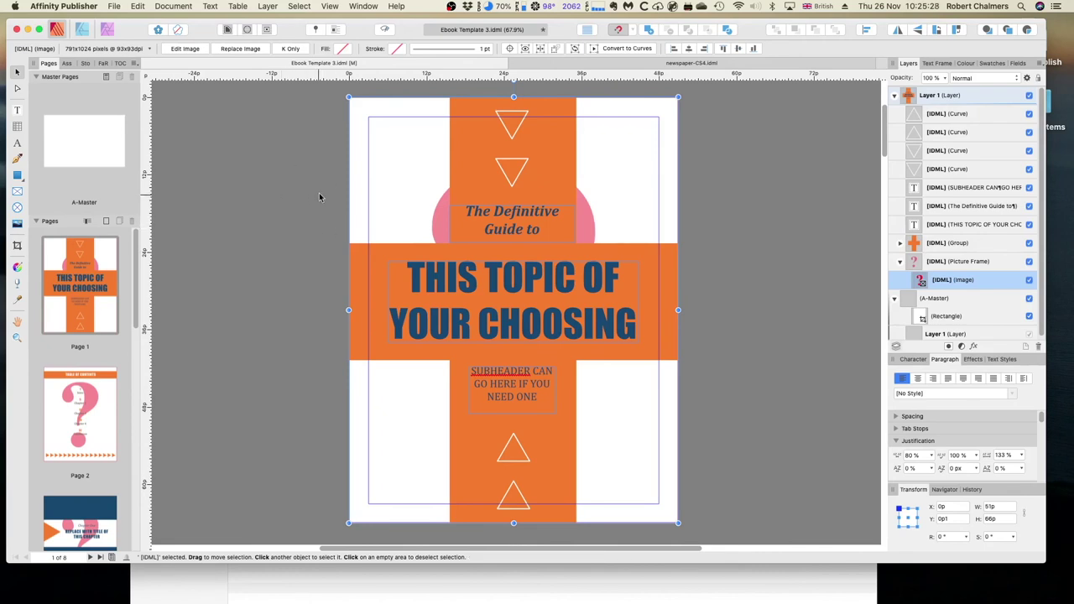
{"action": "left_click", "coordinate": [147, 63]}
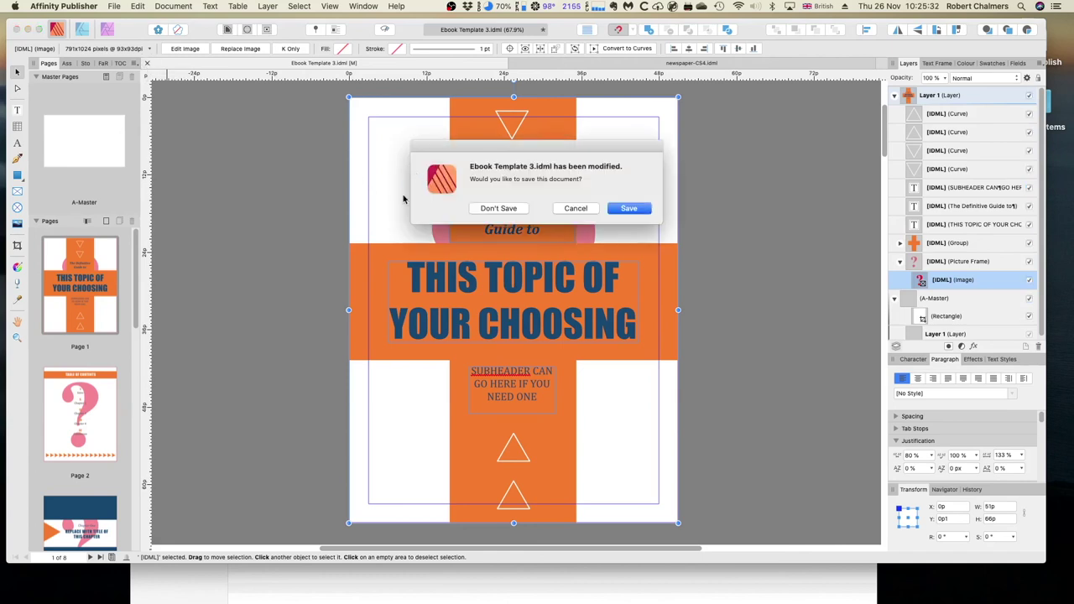
{"action": "left_click", "coordinate": [500, 210]}
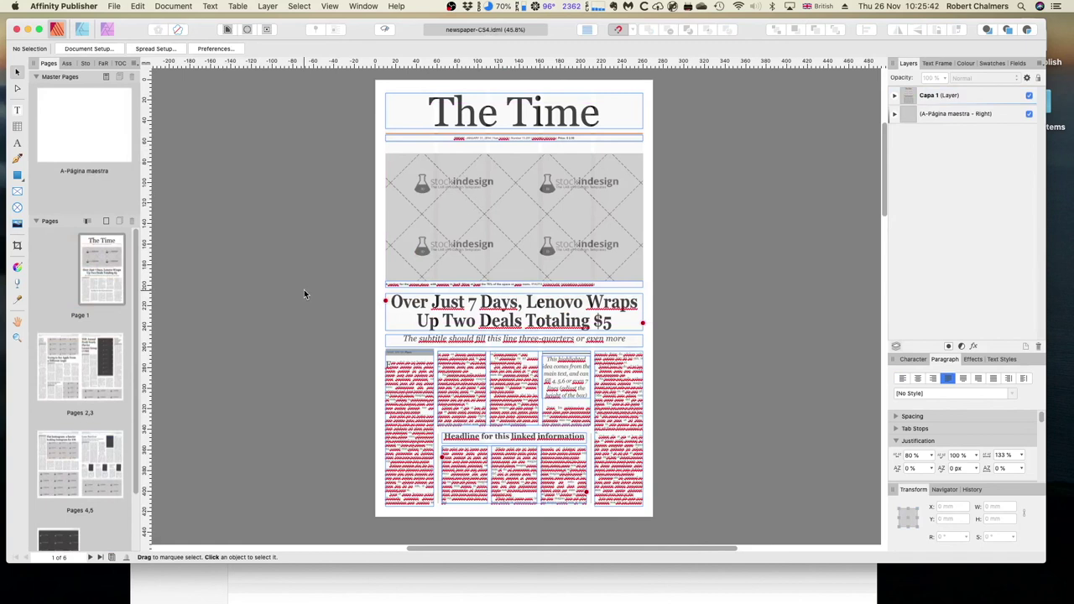
{"action": "left_click", "coordinate": [213, 579]}
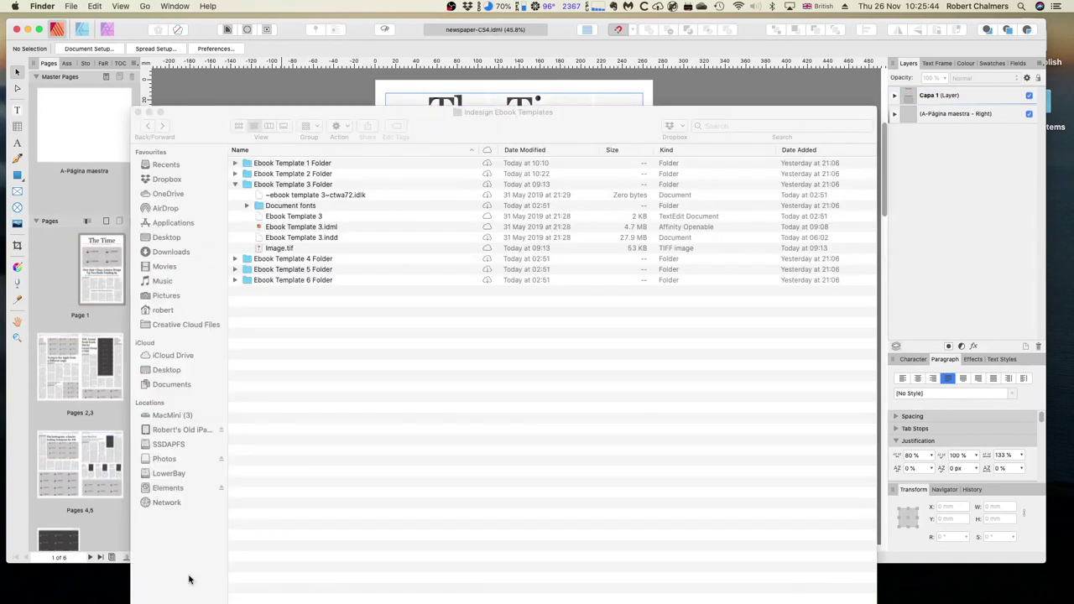
Step: Collapse Ebook Template 3 Folder, open and close Adobe Templates Free, and minimize the Indesign Ebook Templates window
{"action": "left_click", "coordinate": [235, 185]}
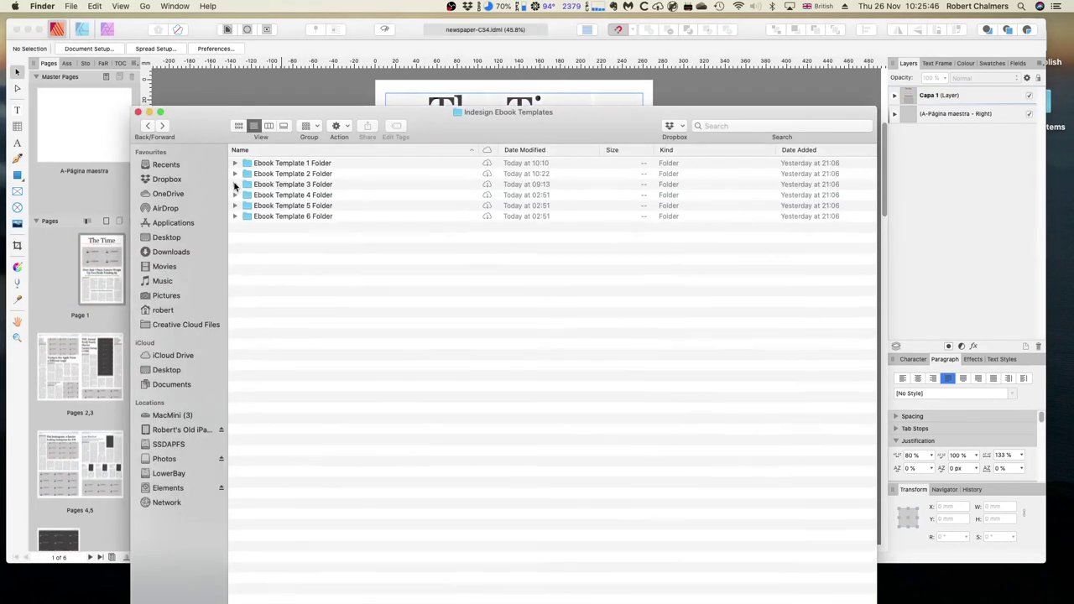
{"action": "left_click_drag", "start_coordinate": [184, 126], "coordinate": [309, 119]}
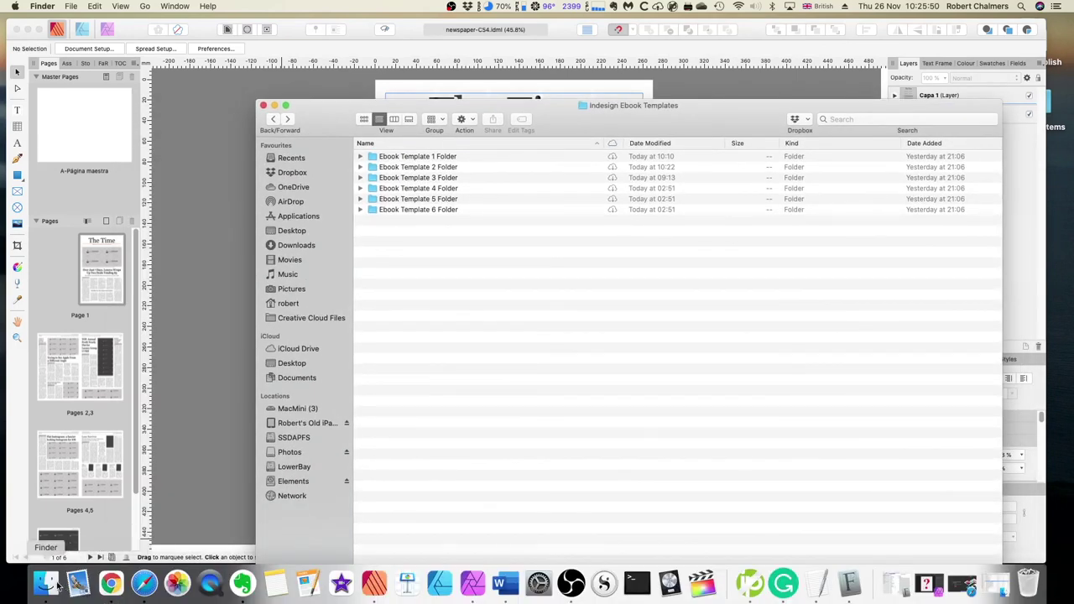
{"action": "right_click", "coordinate": [53, 584]}
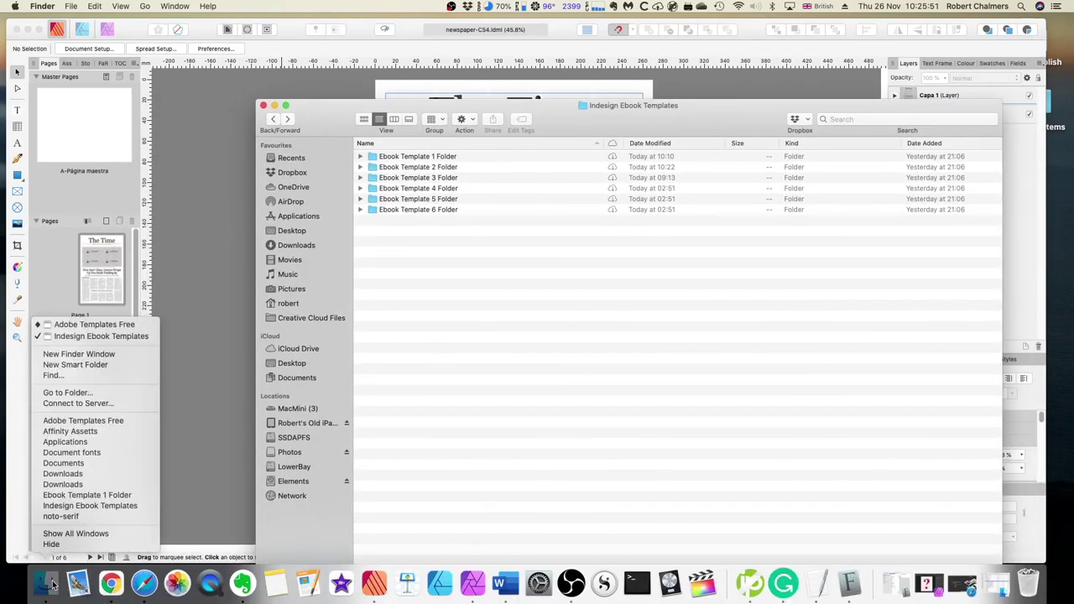
{"action": "left_click", "coordinate": [99, 325]}
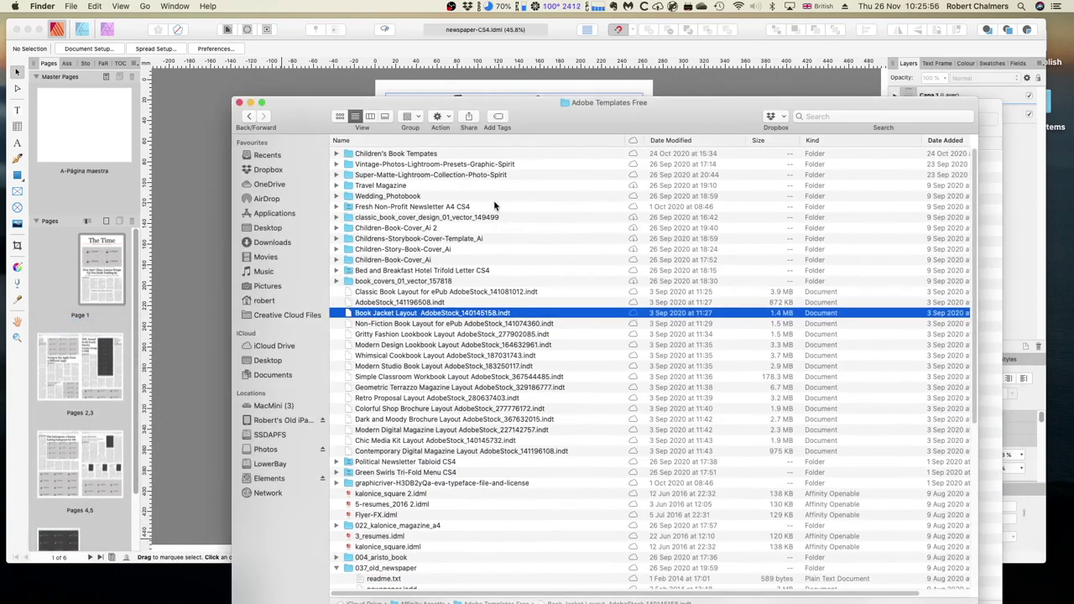
{"action": "left_click", "coordinate": [398, 463]}
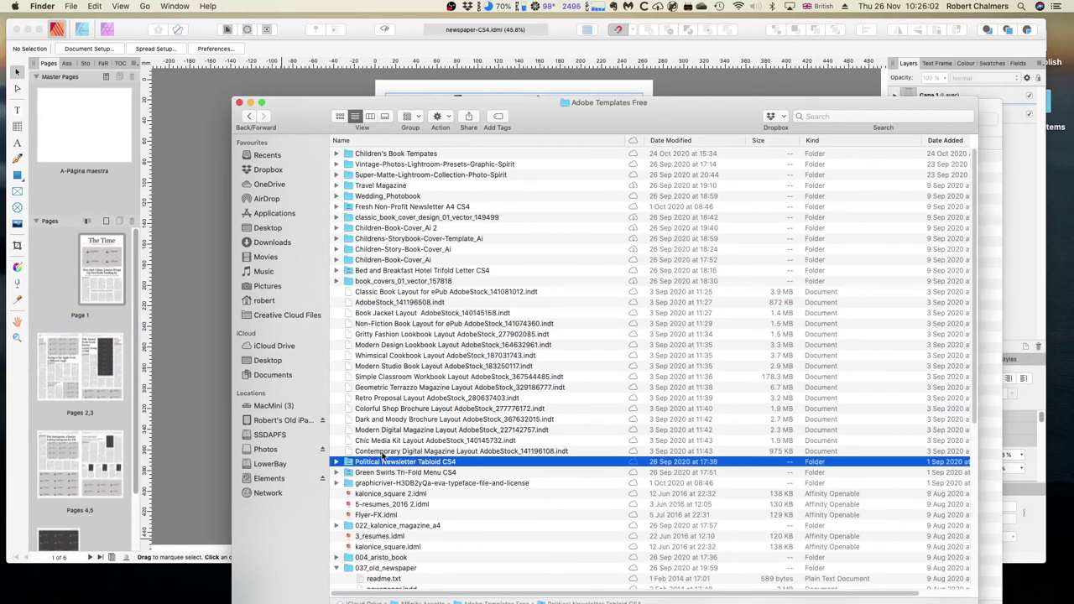
{"action": "left_click", "coordinate": [249, 102]}
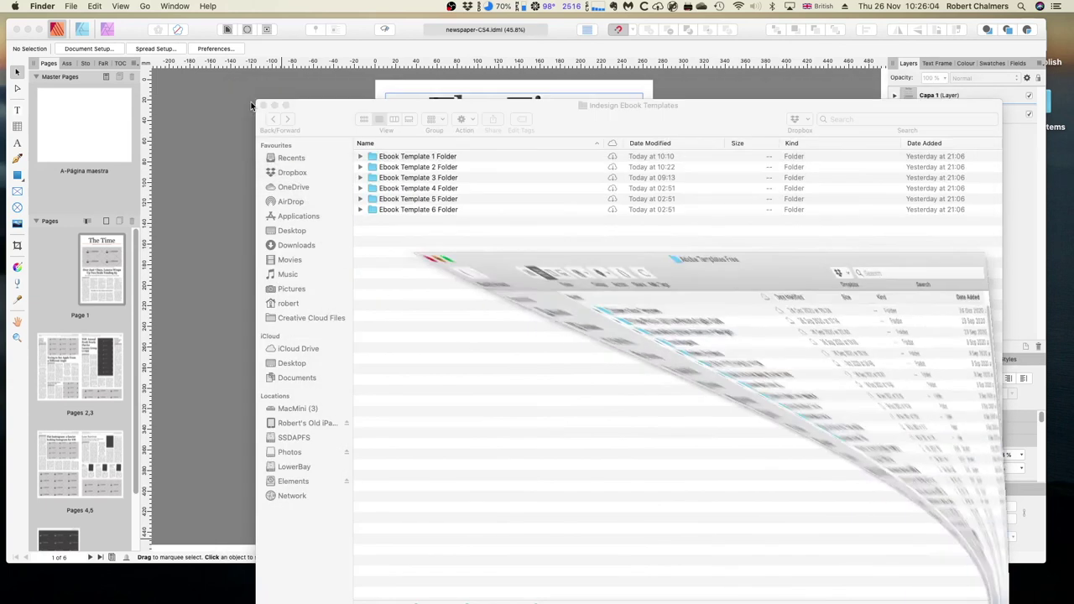
{"action": "left_click", "coordinate": [274, 106]}
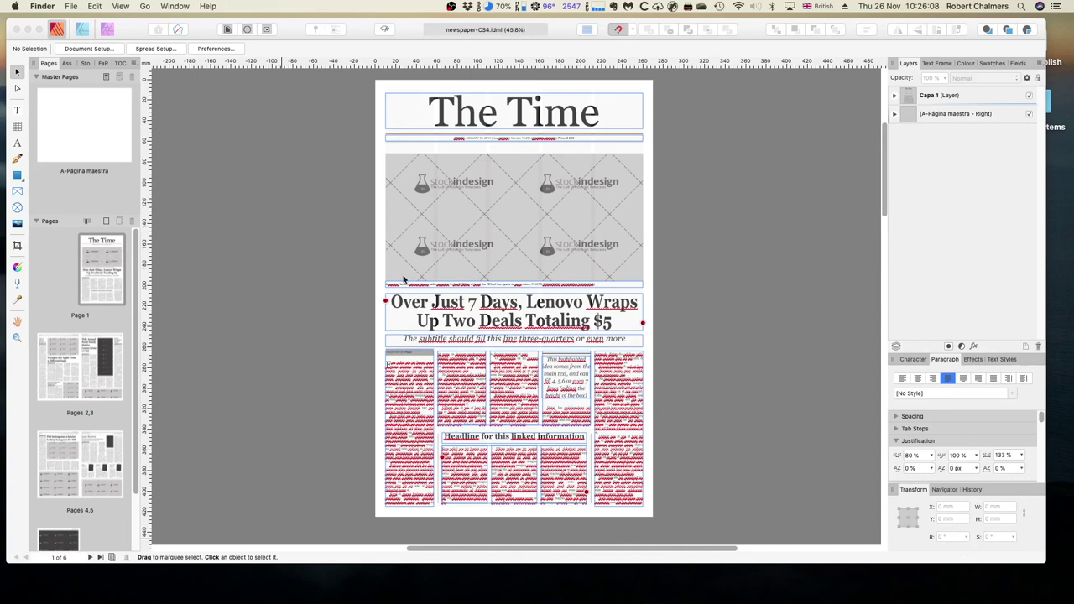
{"action": "left_click", "coordinate": [458, 220]}
Step: Open the Resource Manager and expand the back-01-GREY.jpg and backround-1.jpg placements to check their status
{"action": "left_click", "coordinate": [456, 214]}
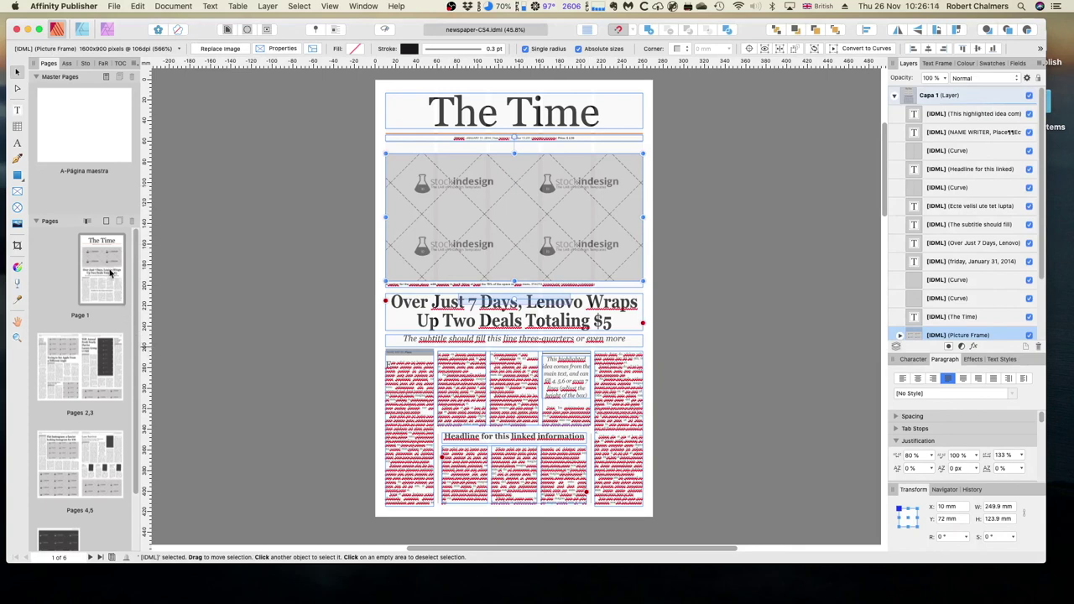
{"action": "left_click", "coordinate": [166, 8]}
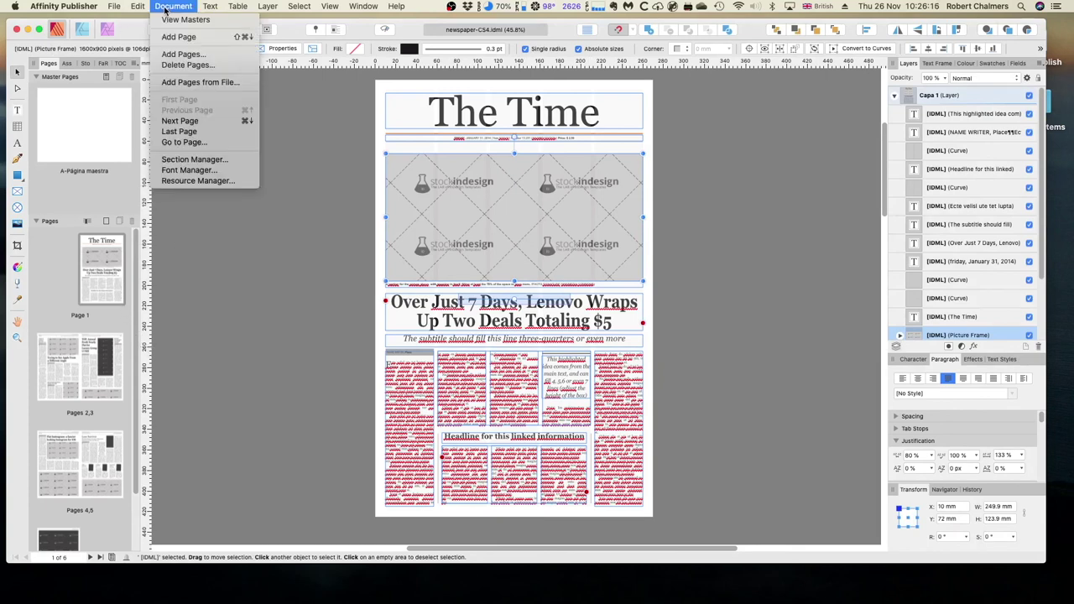
{"action": "left_click", "coordinate": [198, 180]}
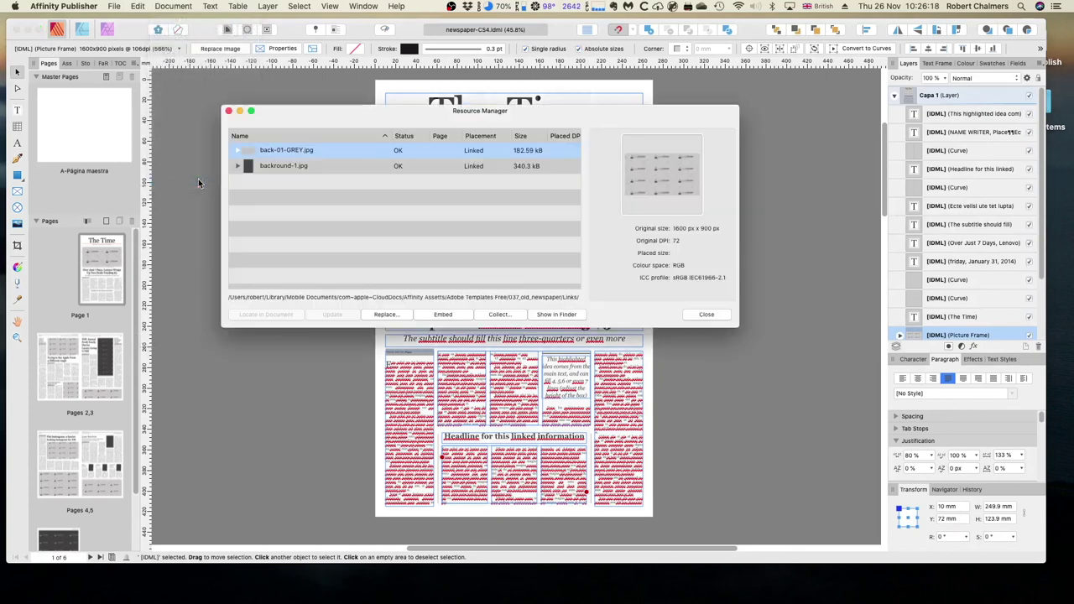
{"action": "left_click", "coordinate": [239, 152]}
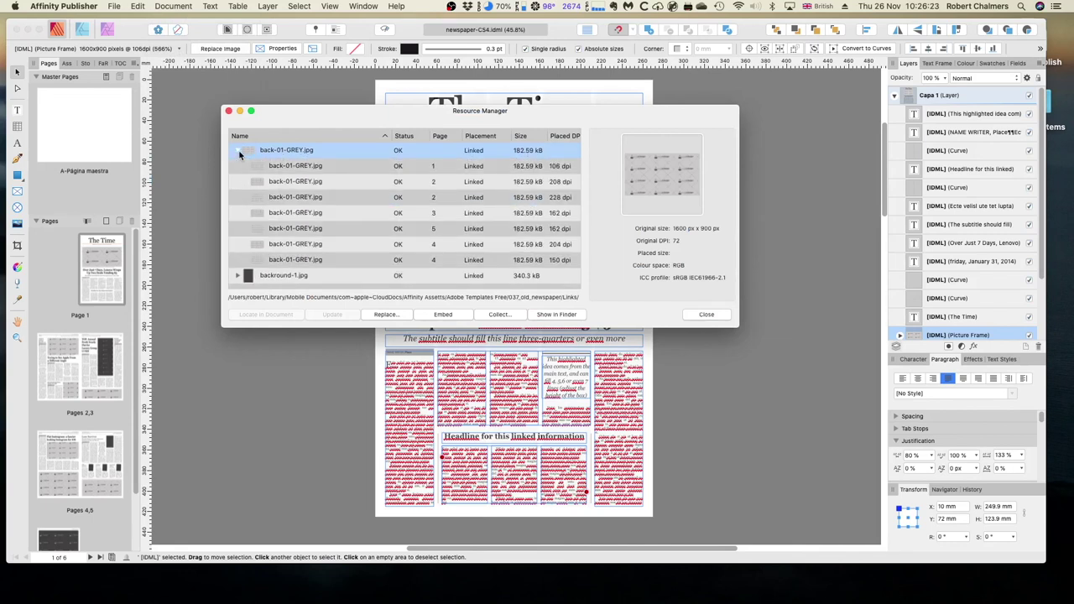
{"action": "left_click", "coordinate": [295, 169]}
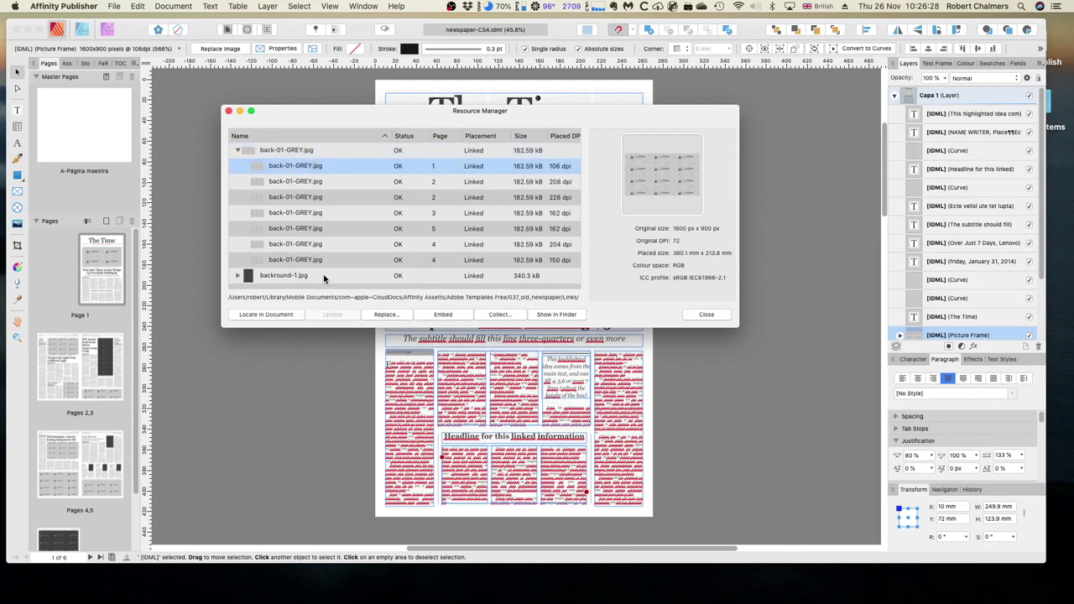
{"action": "left_click", "coordinate": [238, 276]}
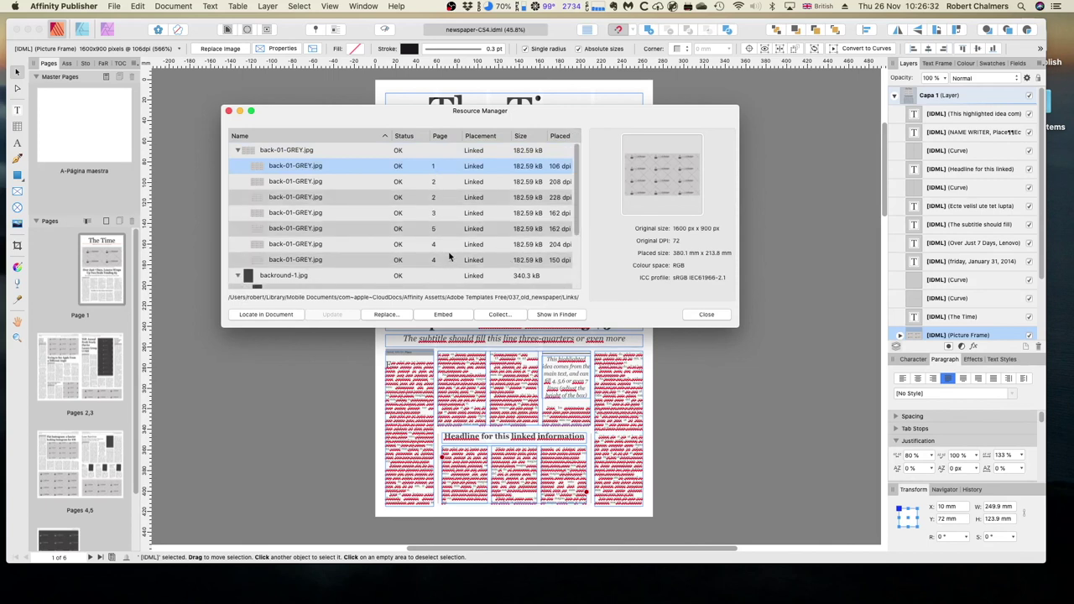
{"action": "left_click_drag", "start_coordinate": [574, 205], "coordinate": [582, 259]}
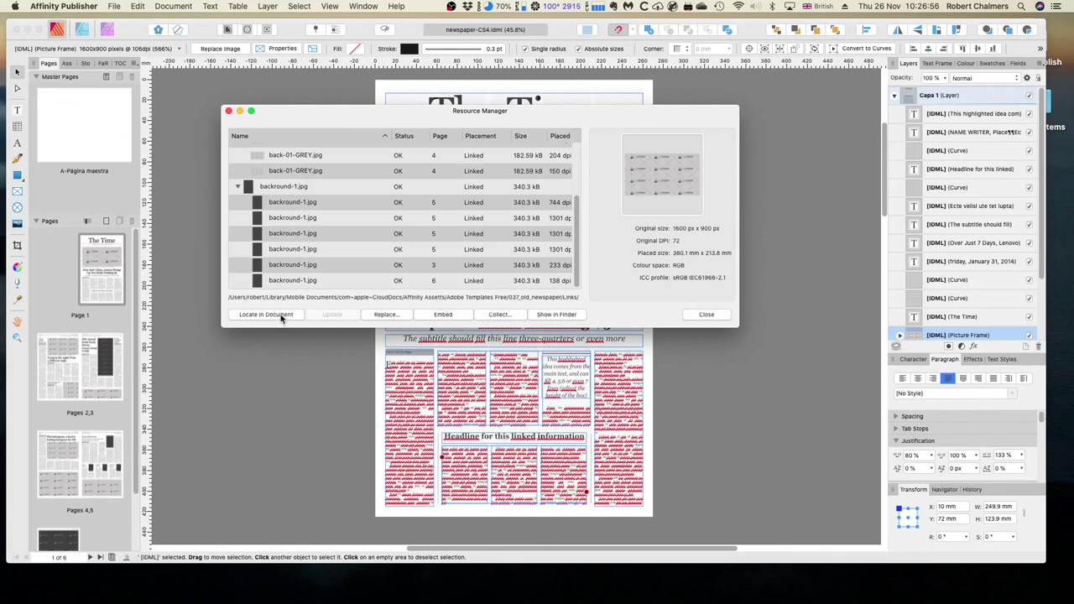
Step: Locate the 744 dpi backround-1.jpg placement on the pages 4–5 spread, then close the Resource Manager
{"action": "left_click", "coordinate": [282, 208]}
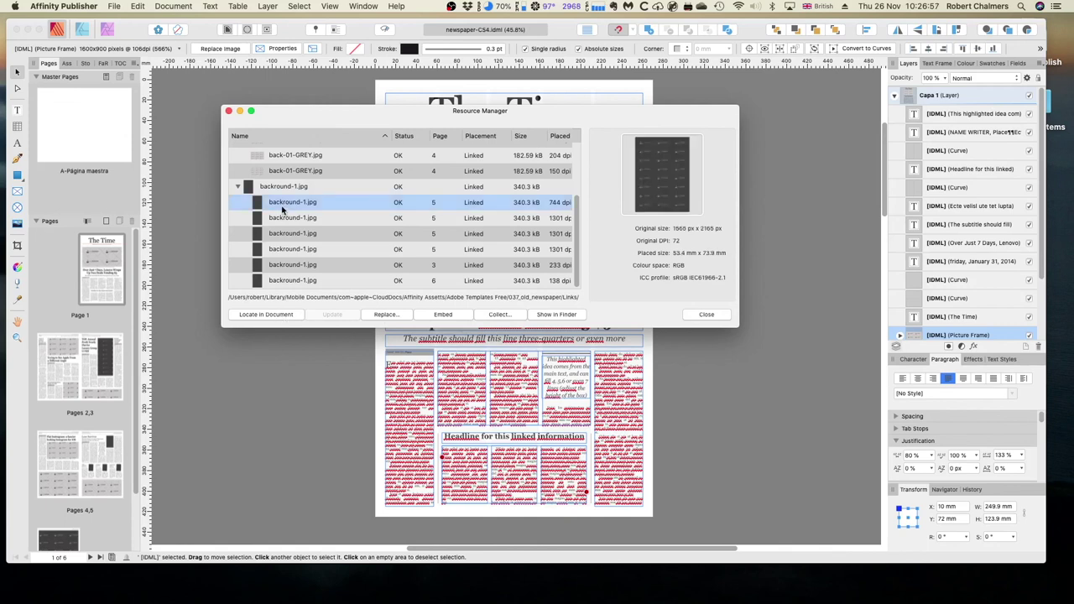
{"action": "left_click", "coordinate": [265, 315]}
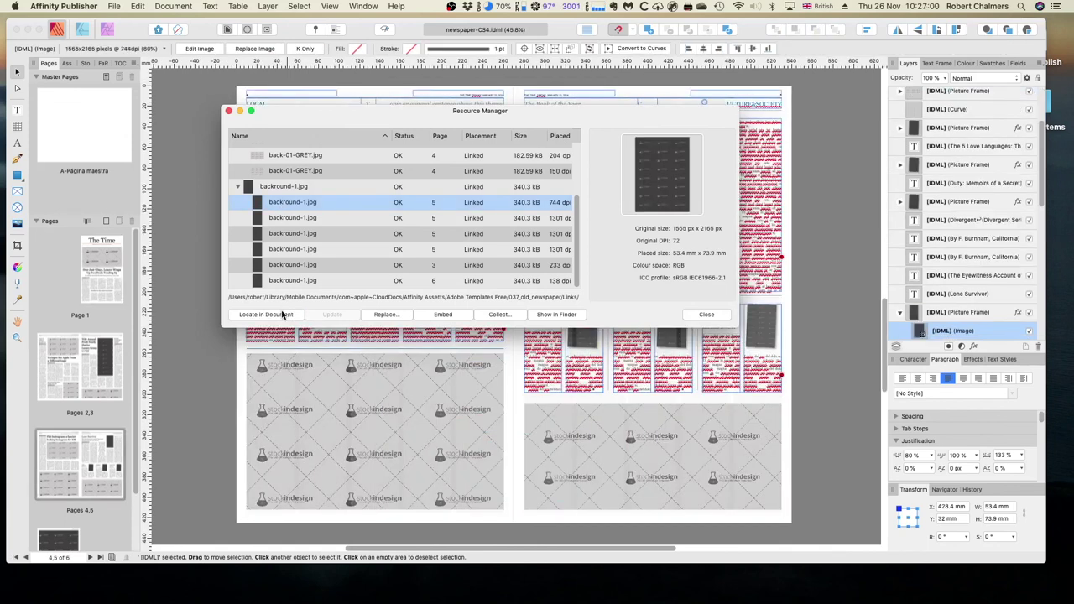
{"action": "left_click_drag", "start_coordinate": [425, 116], "coordinate": [667, 413]}
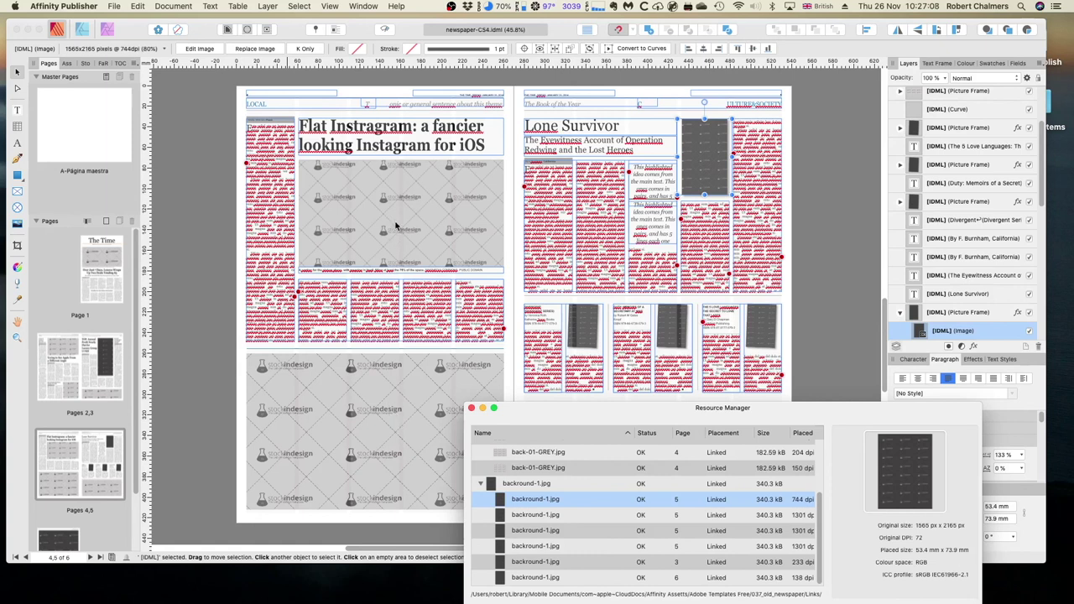
{"action": "left_click", "coordinate": [398, 225]}
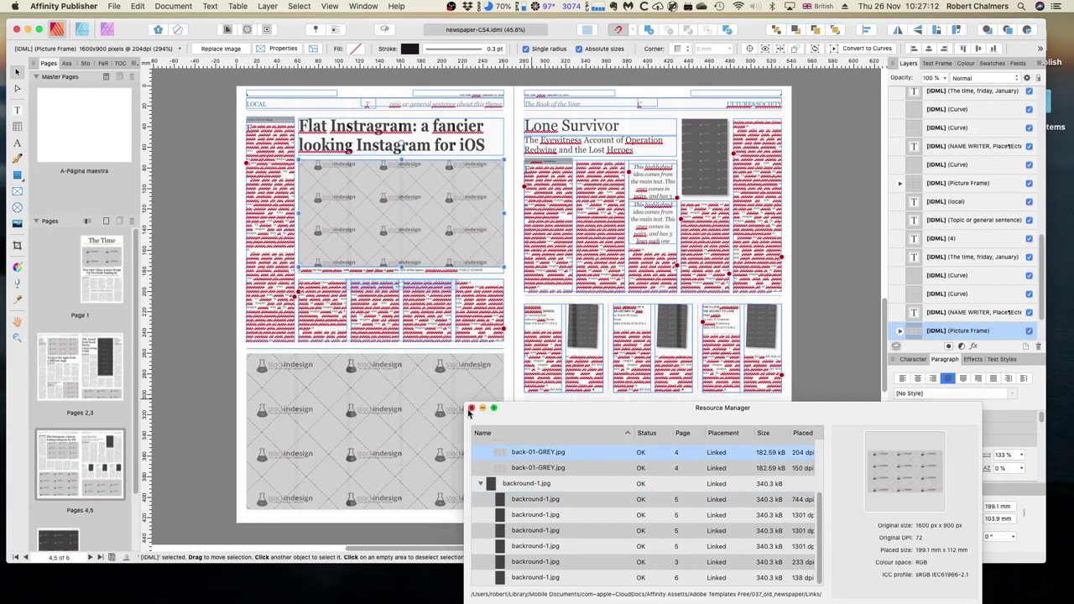
{"action": "left_click", "coordinate": [471, 408]}
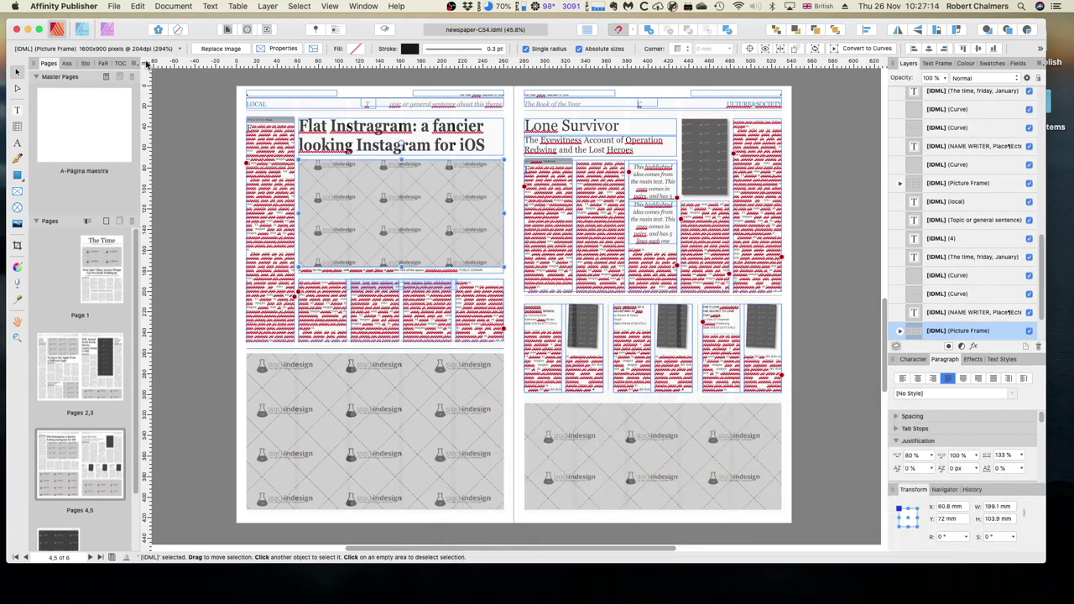
Step: Review the newspaper's fonts in the Font Manager, all showing OK, and close it
{"action": "left_click", "coordinate": [167, 7]}
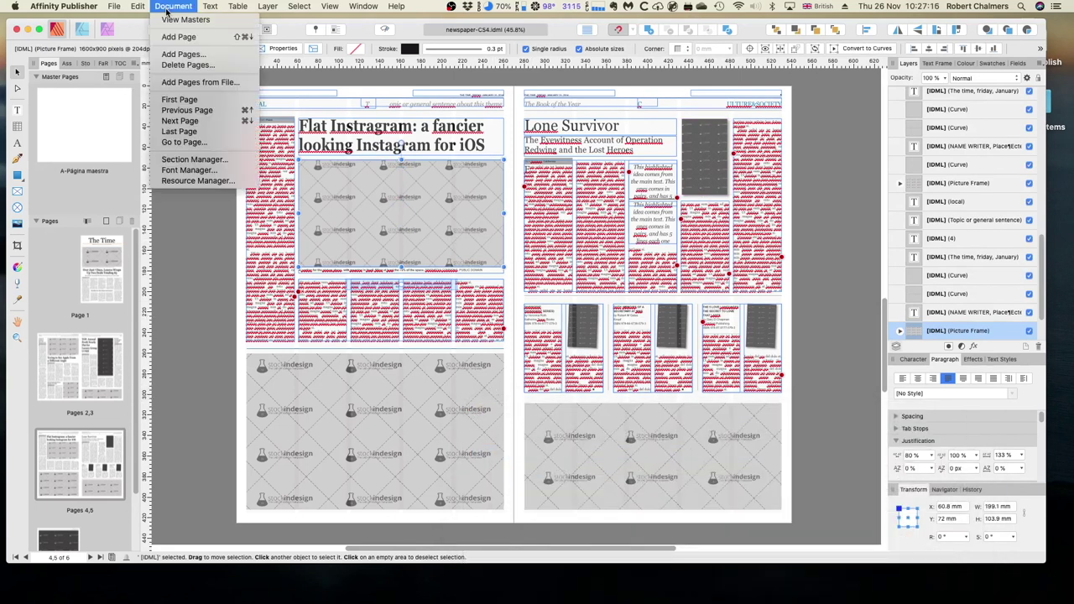
{"action": "left_click", "coordinate": [177, 169]}
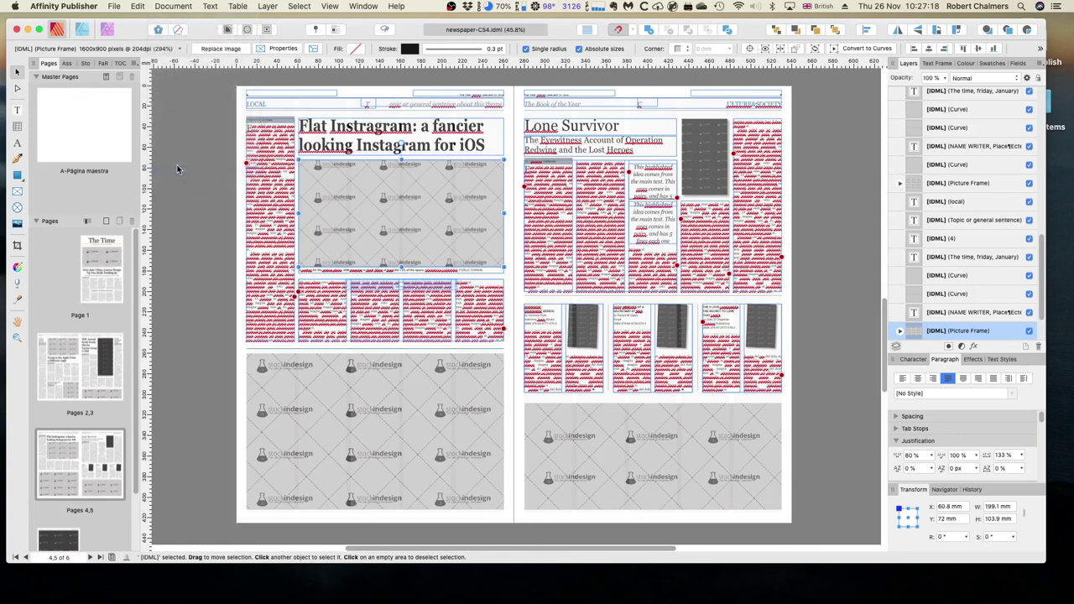
{"action": "scroll", "coordinate": [378, 243], "scroll_direction": "down", "scroll_amount": 1}
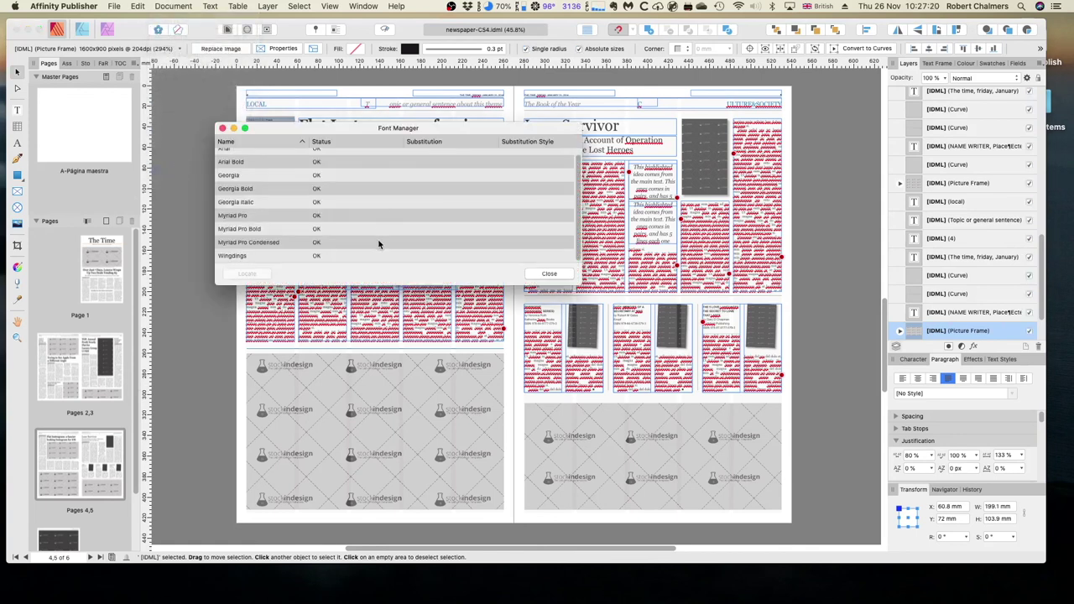
{"action": "left_click", "coordinate": [542, 277]}
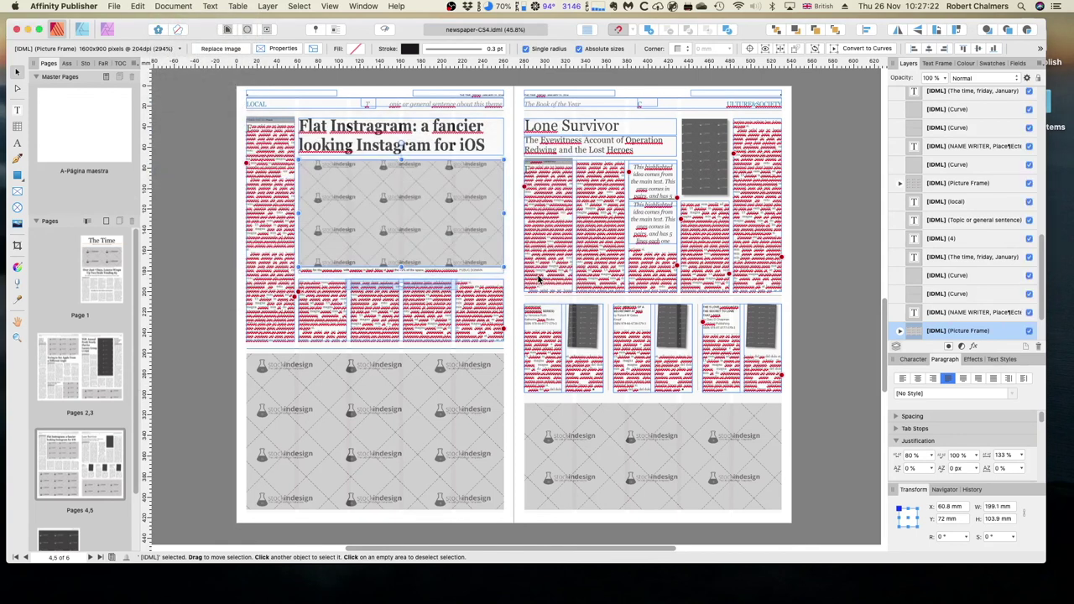
Step: Close the newspaper-CS4.idml document, leaving Affinity Publisher with an empty workspace
{"action": "left_click", "coordinate": [113, 5]}
{"action": "left_click", "coordinate": [125, 66]}
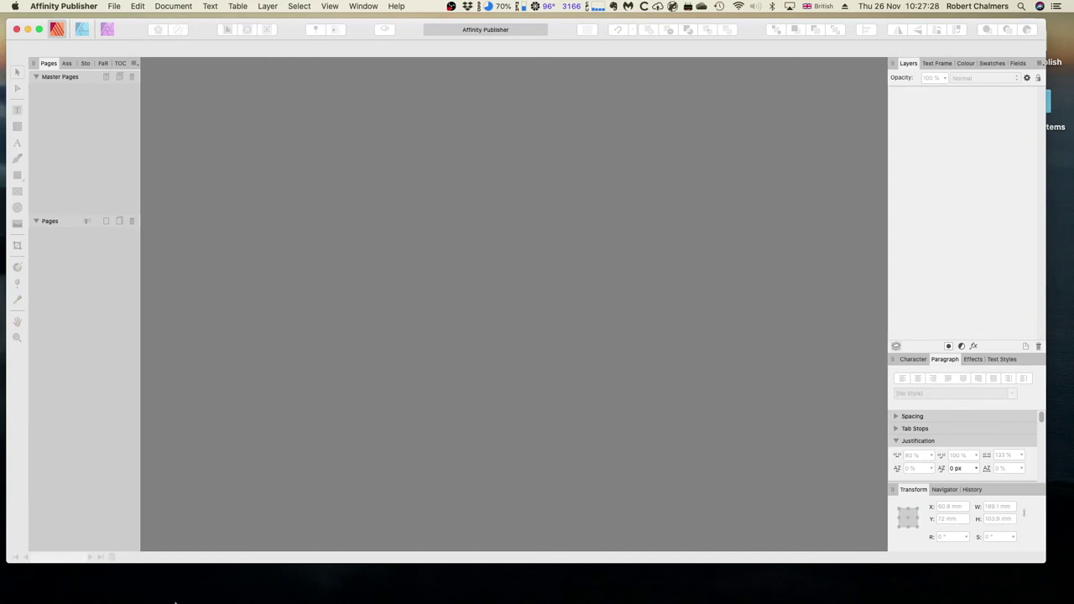
{"action": "mouse_move", "coordinate": [193, 598]}
{"action": "left_click", "coordinate": [47, 583]}
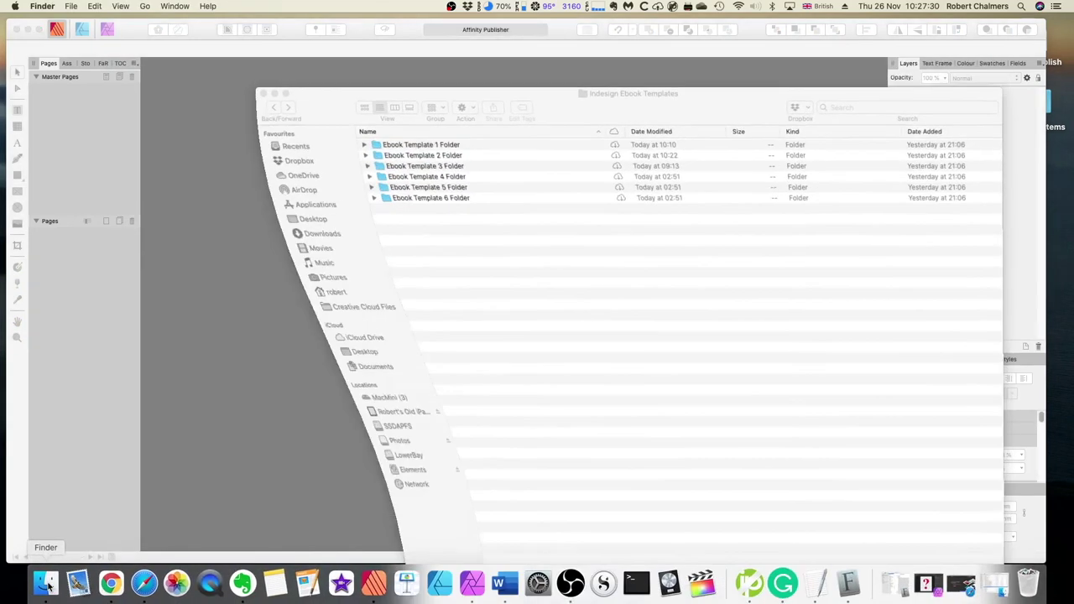
Step: Expand the Ebook Template 5 Folder in Finder and open Ebook Template 5.idml in Publisher
{"action": "left_click", "coordinate": [360, 210]}
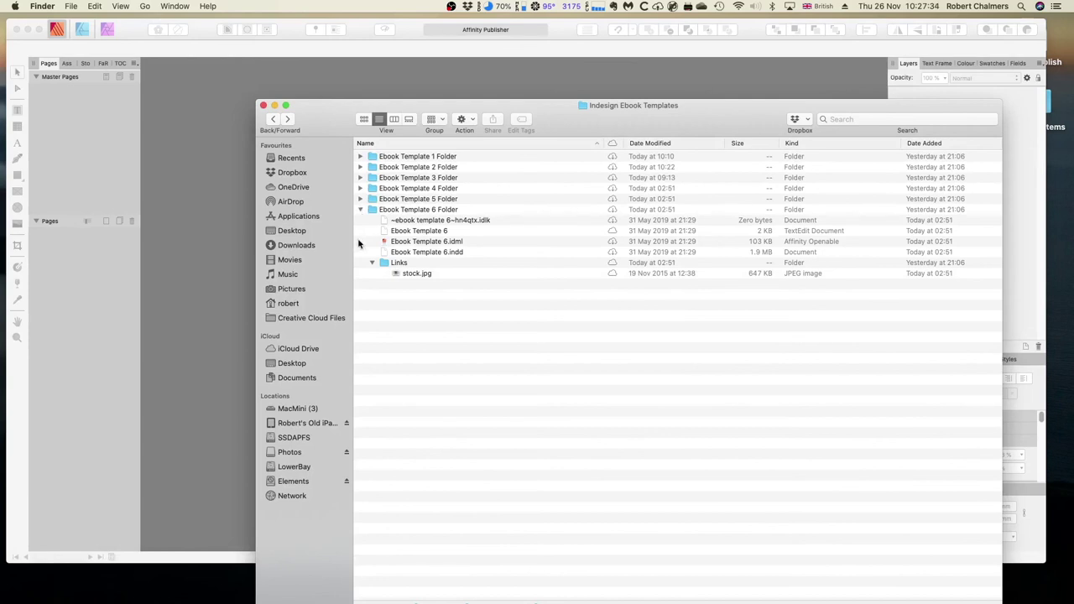
{"action": "left_click", "coordinate": [423, 243]}
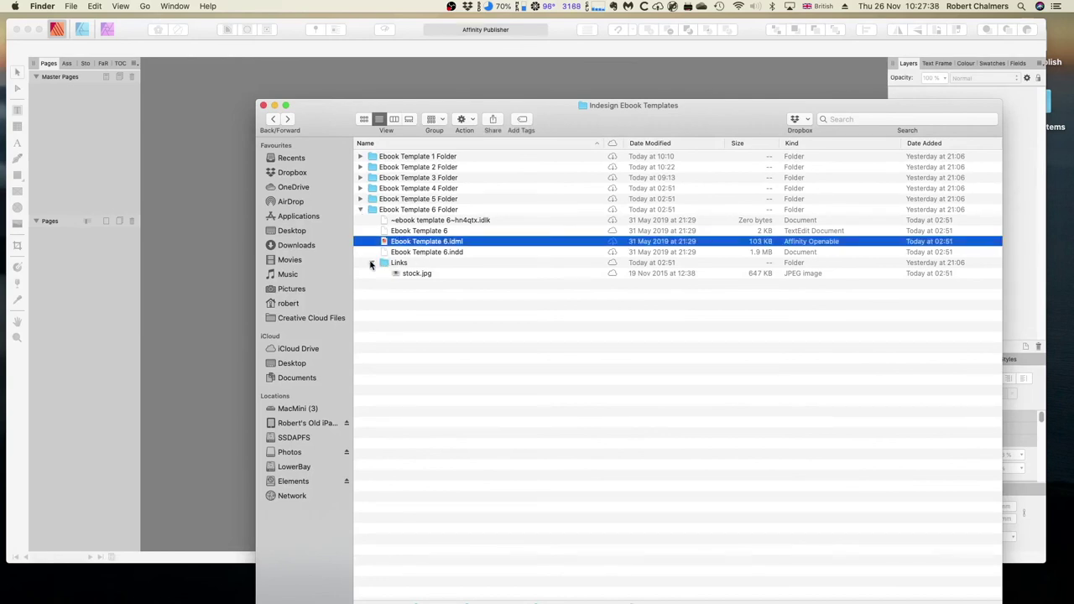
{"action": "left_click_drag", "start_coordinate": [344, 122], "coordinate": [266, 95]}
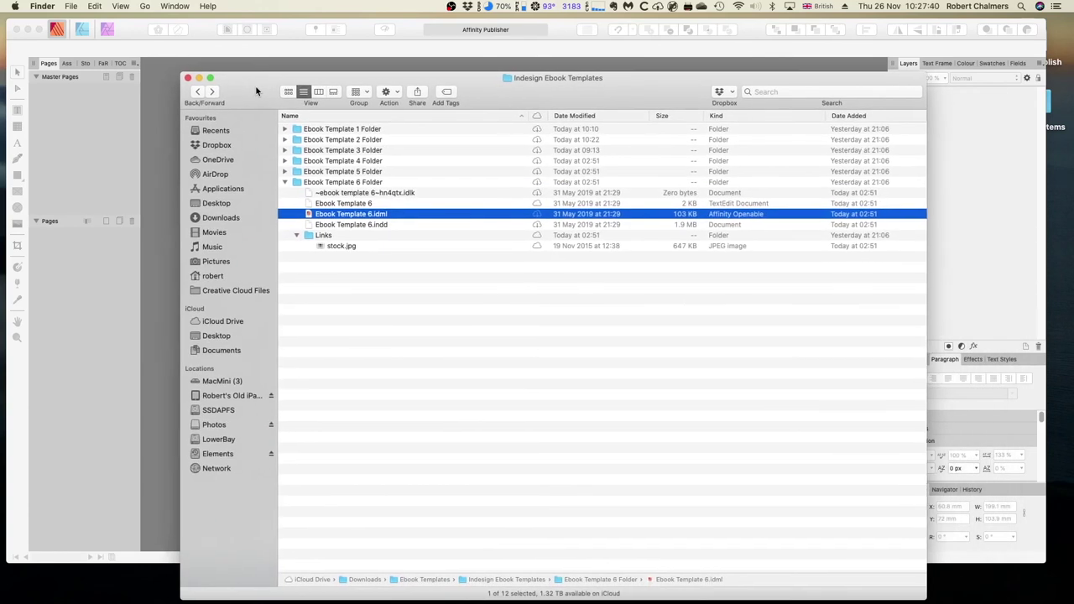
{"action": "left_click", "coordinate": [283, 172]}
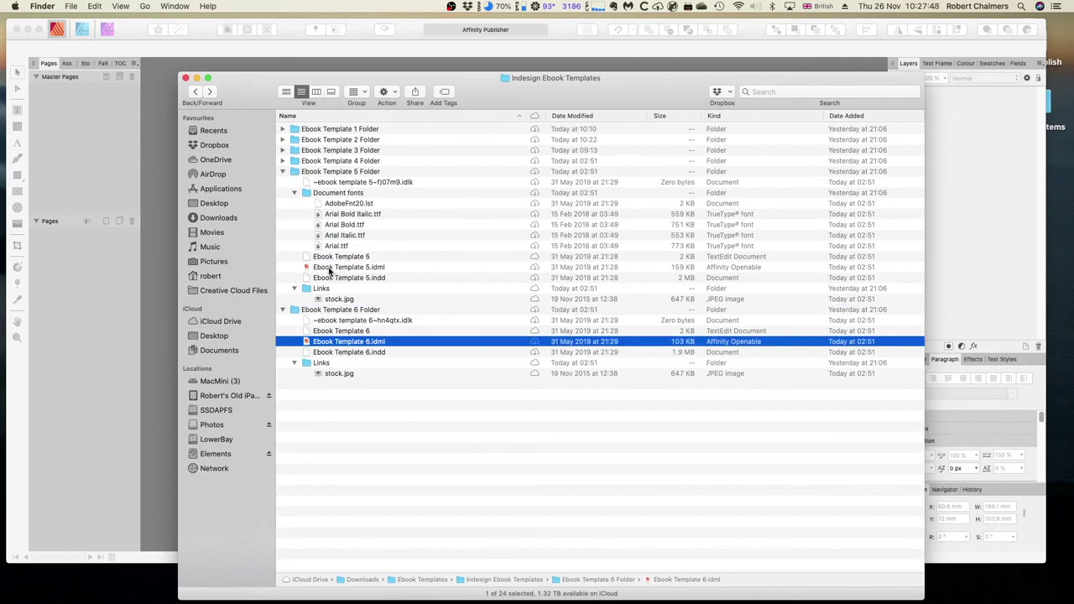
{"action": "left_click", "coordinate": [331, 268]}
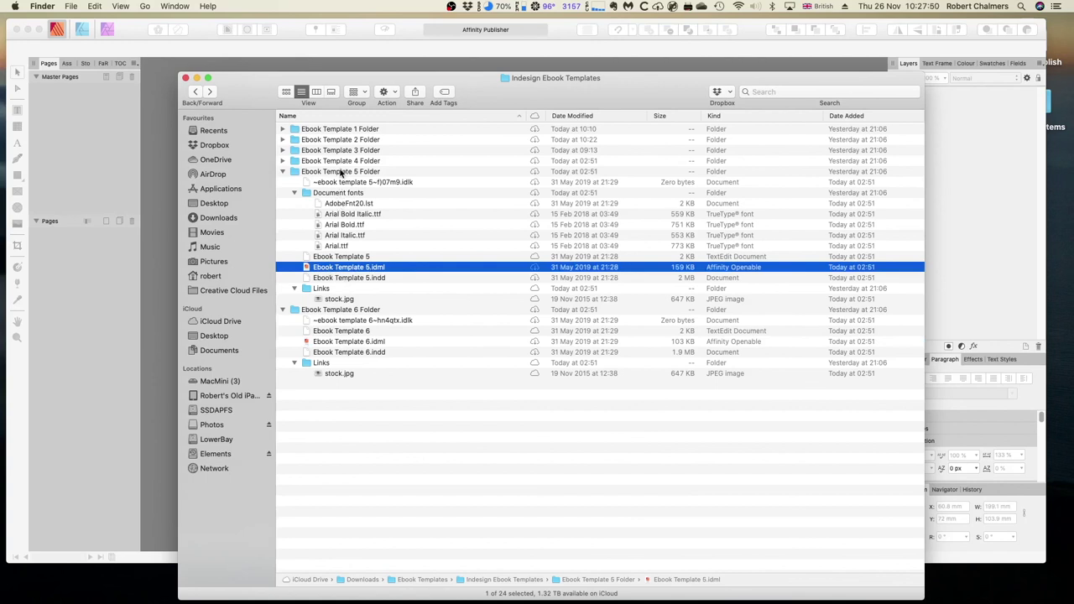
{"action": "double_click", "coordinate": [329, 271]}
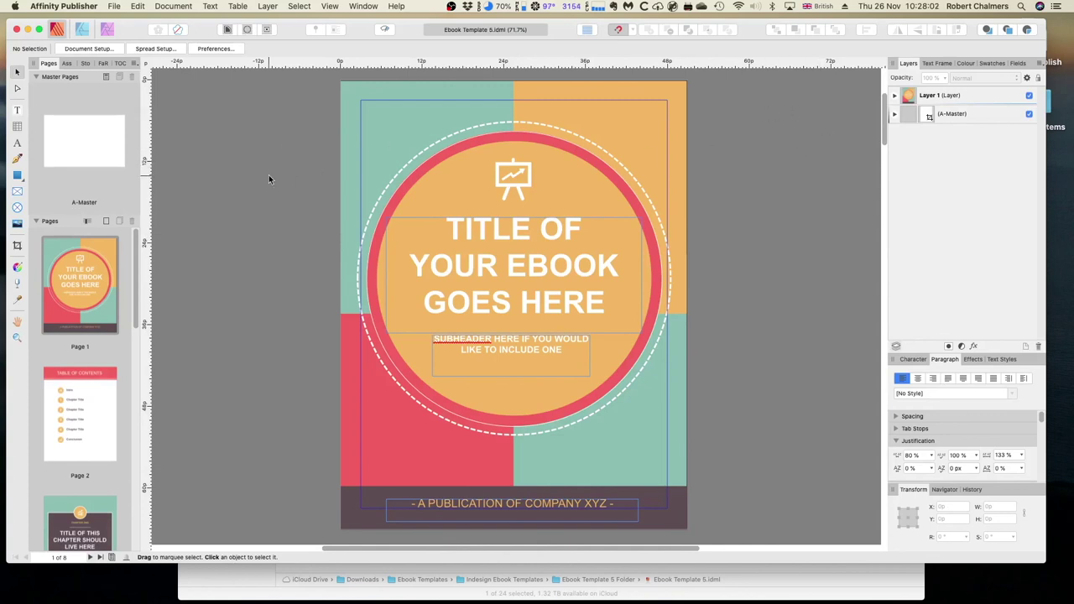
Step: Confirm in Font Manager that Arial, Arial Bold, Arial Bold Italic and Arial Italic all report OK
{"action": "left_click", "coordinate": [164, 6]}
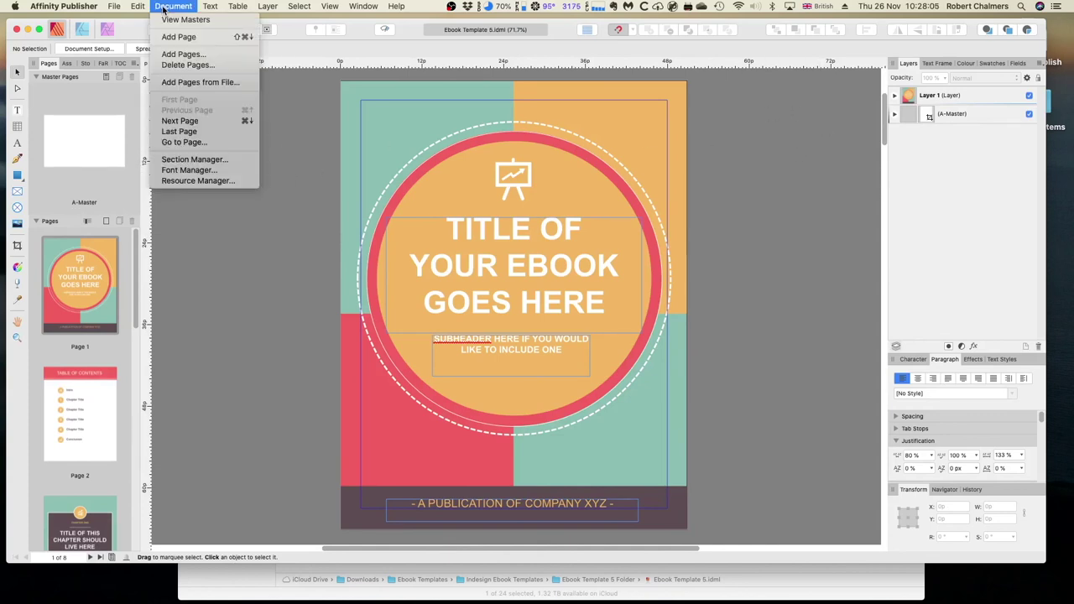
{"action": "left_click", "coordinate": [178, 171]}
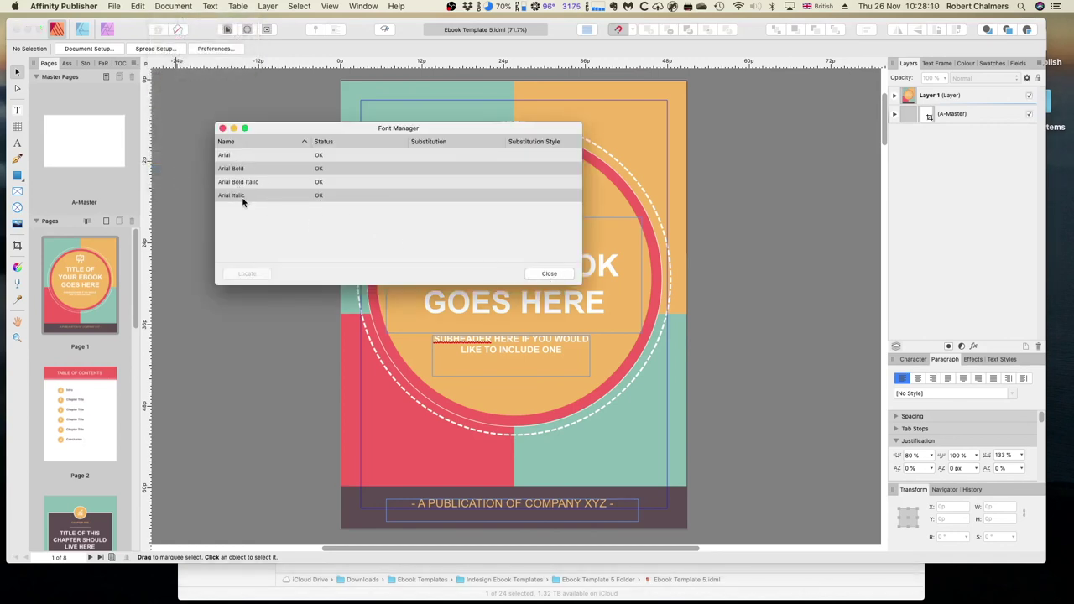
{"action": "left_click", "coordinate": [549, 273]}
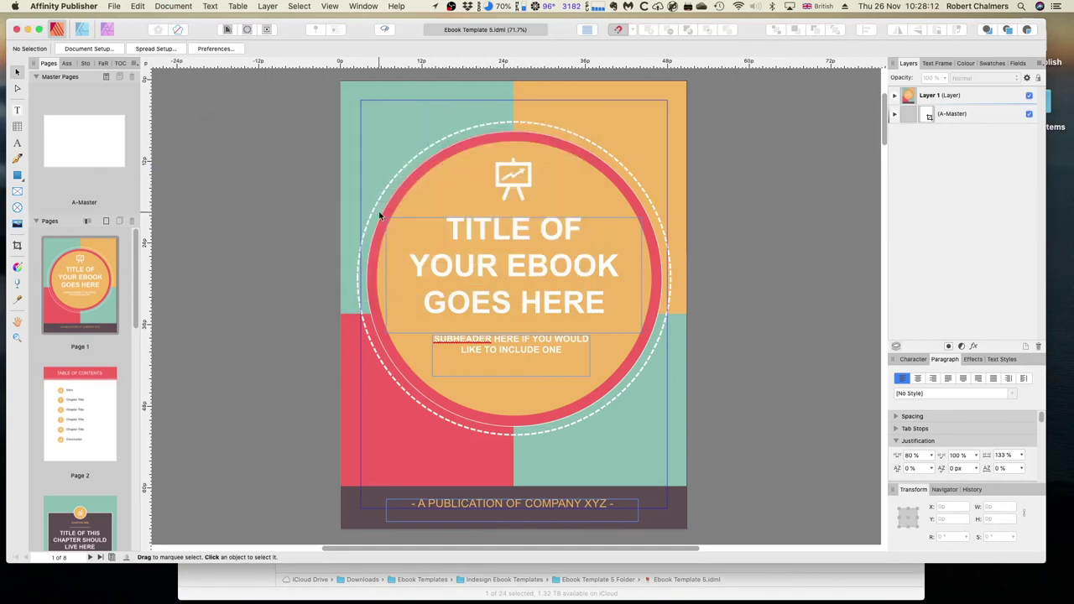
{"action": "left_click", "coordinate": [175, 7]}
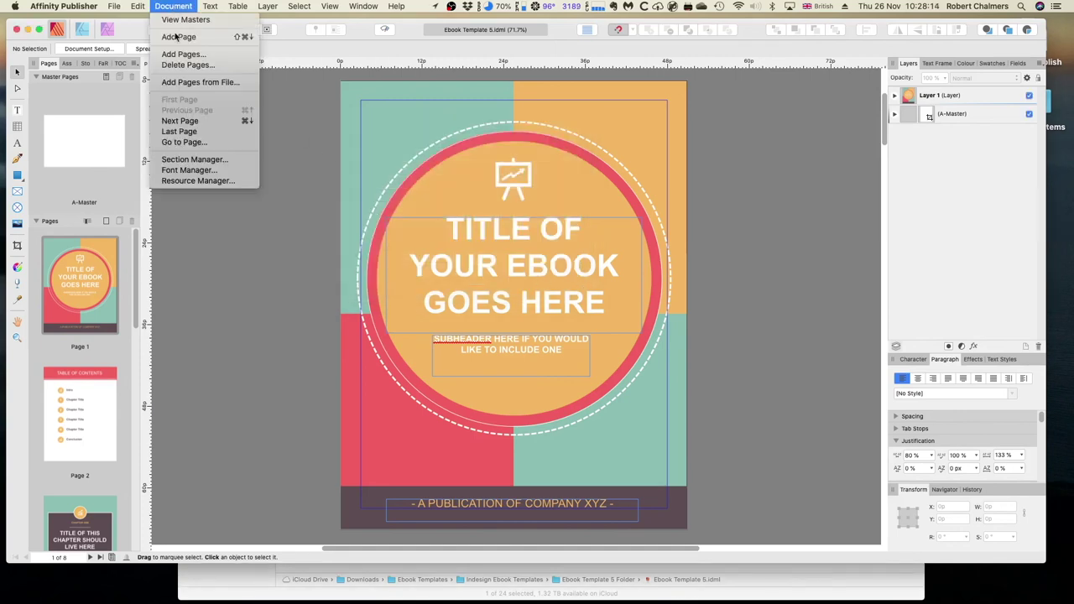
Step: Verify stock.jpg is OK in Resource Manager, locate its raccoon photo, then close Ebook Template 5
{"action": "left_click", "coordinate": [191, 181]}
{"action": "left_click_drag", "start_coordinate": [608, 388], "coordinate": [396, 142]}
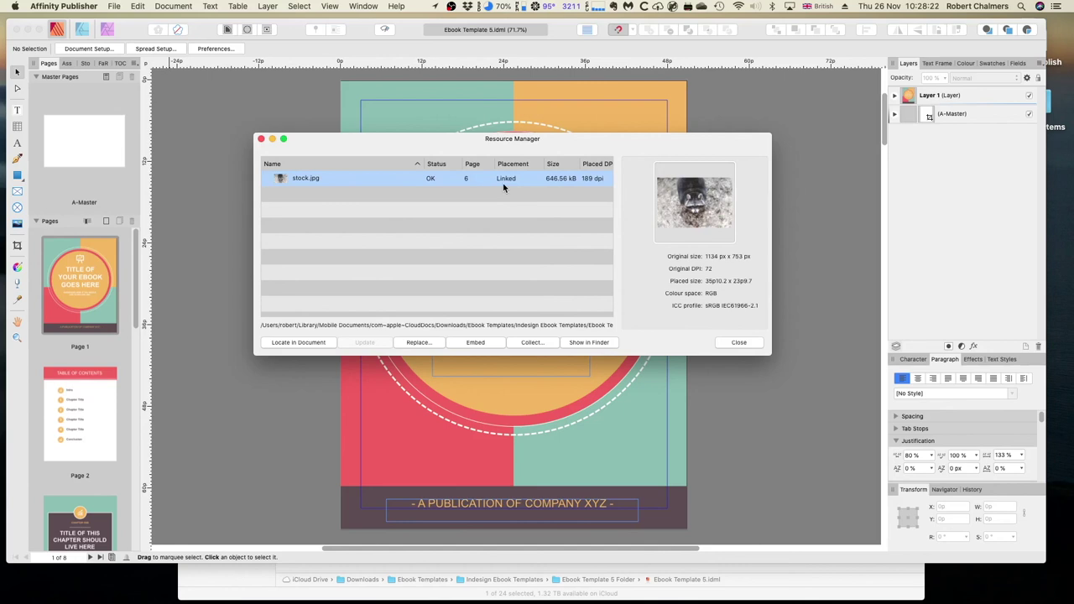
{"action": "left_click", "coordinate": [315, 345]}
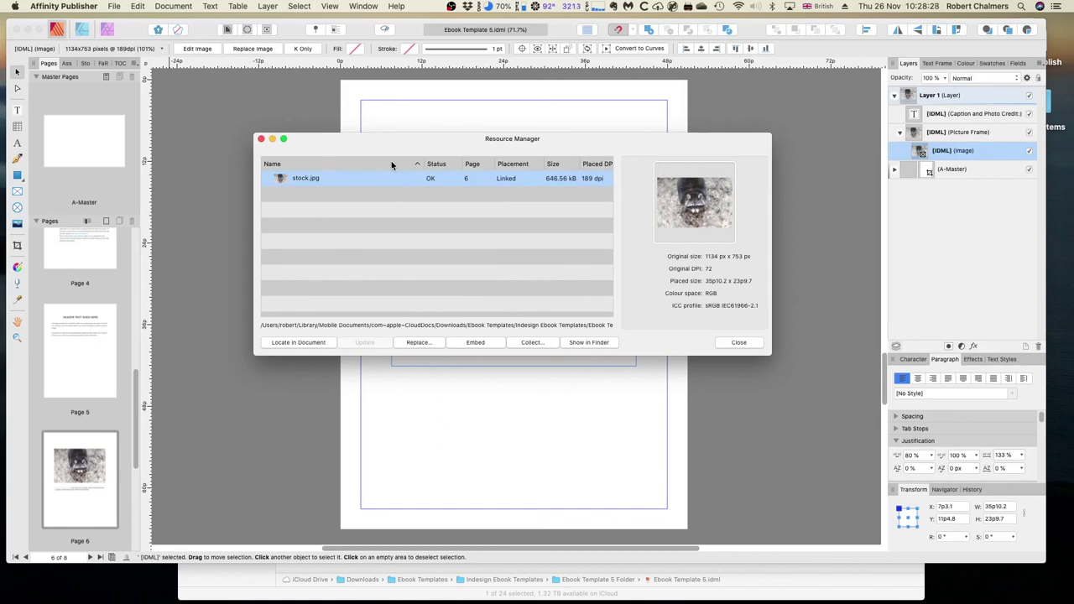
{"action": "mouse_move", "coordinate": [381, 142]}
{"action": "left_mouse_down"}
{"action": "mouse_move", "coordinate": [425, 203]}
{"action": "mouse_move", "coordinate": [398, 339]}
{"action": "mouse_move", "coordinate": [408, 338]}
{"action": "mouse_move", "coordinate": [387, 315]}
{"action": "mouse_move", "coordinate": [398, 323]}
{"action": "mouse_move", "coordinate": [366, 379]}
{"action": "mouse_move", "coordinate": [375, 155]}
{"action": "left_mouse_up"}
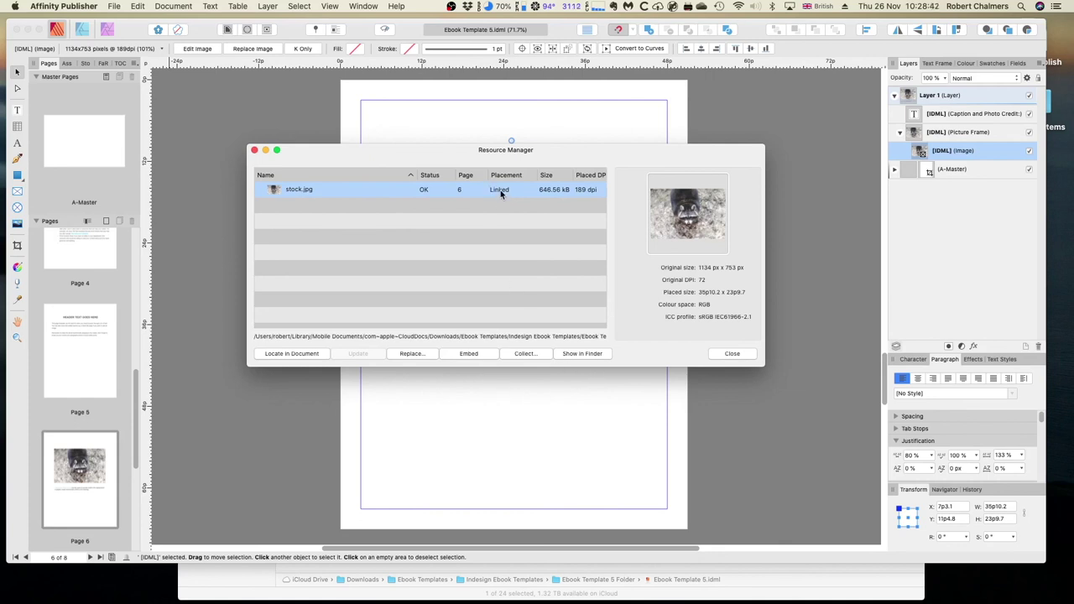
{"action": "left_click", "coordinate": [729, 355]}
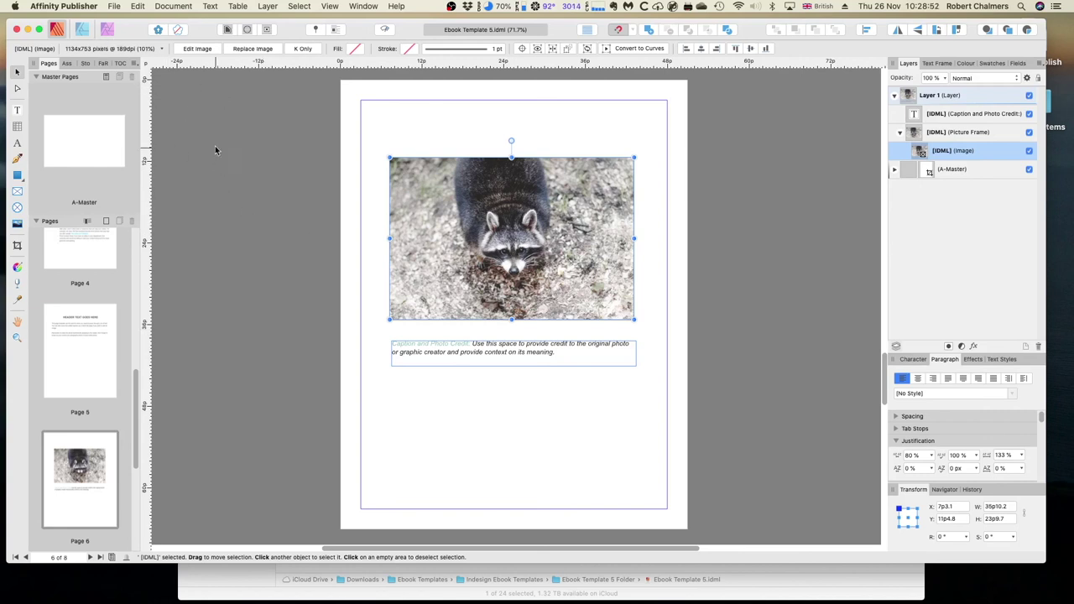
{"action": "left_click", "coordinate": [114, 7]}
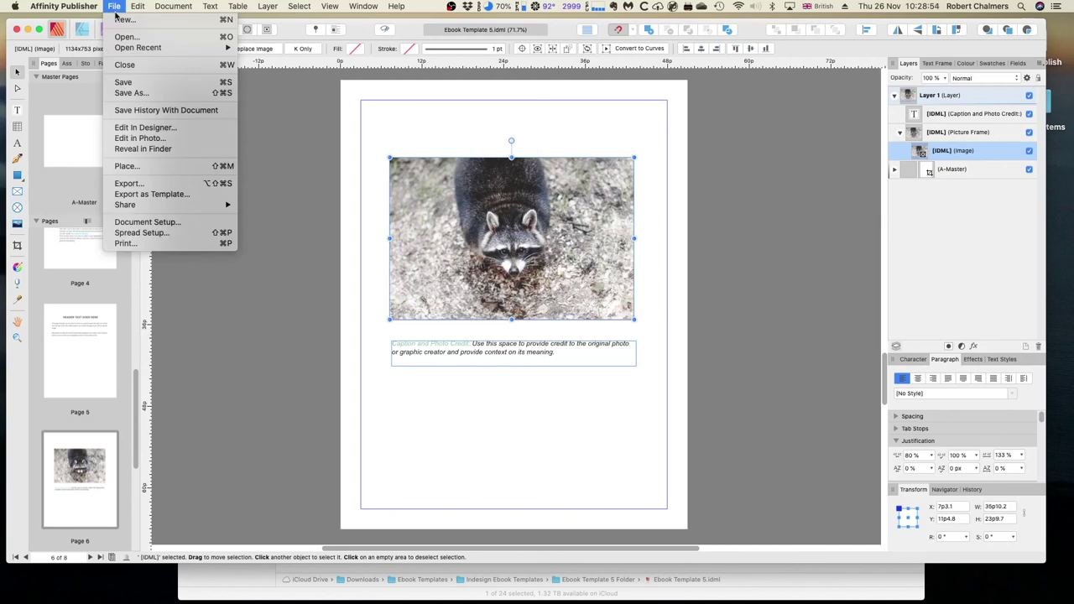
{"action": "left_click", "coordinate": [130, 66]}
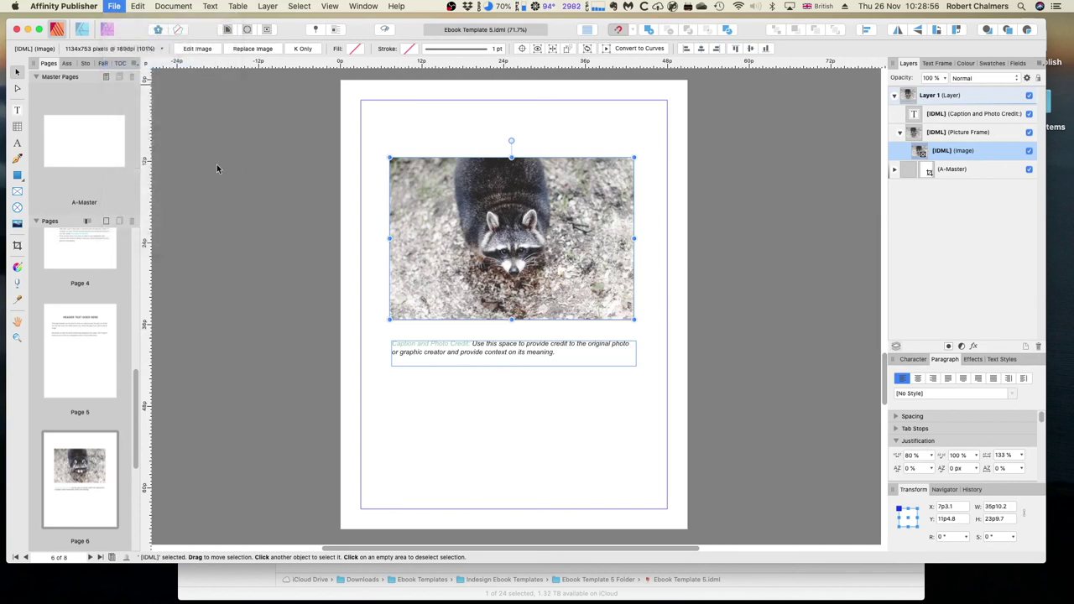
Step: Collapse the Ebook Template 5, 6 and 4 folders in Finder
{"action": "left_click", "coordinate": [235, 588]}
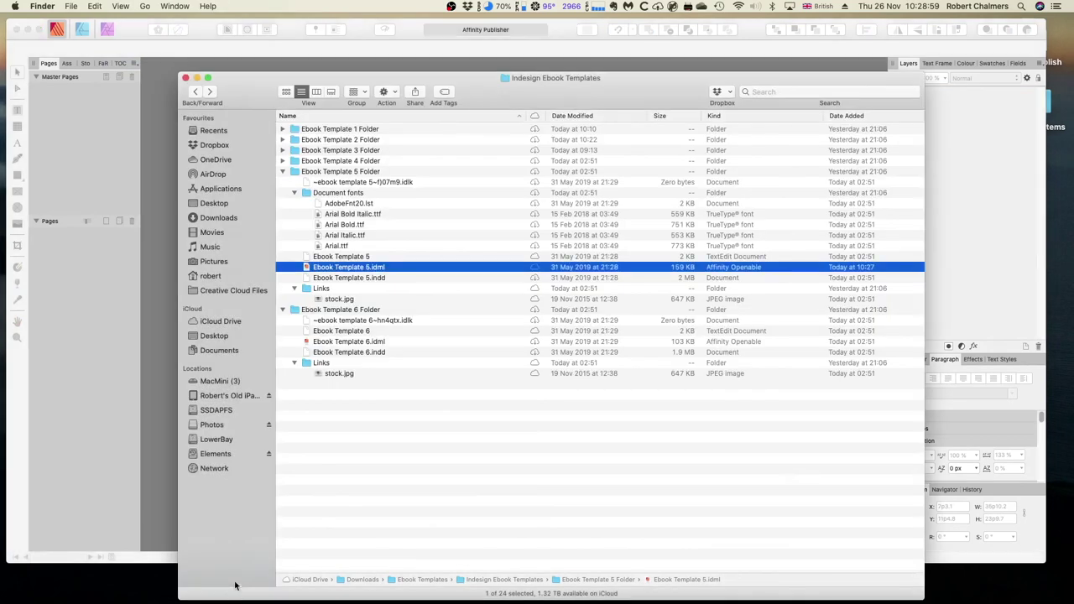
{"action": "left_click", "coordinate": [283, 171]}
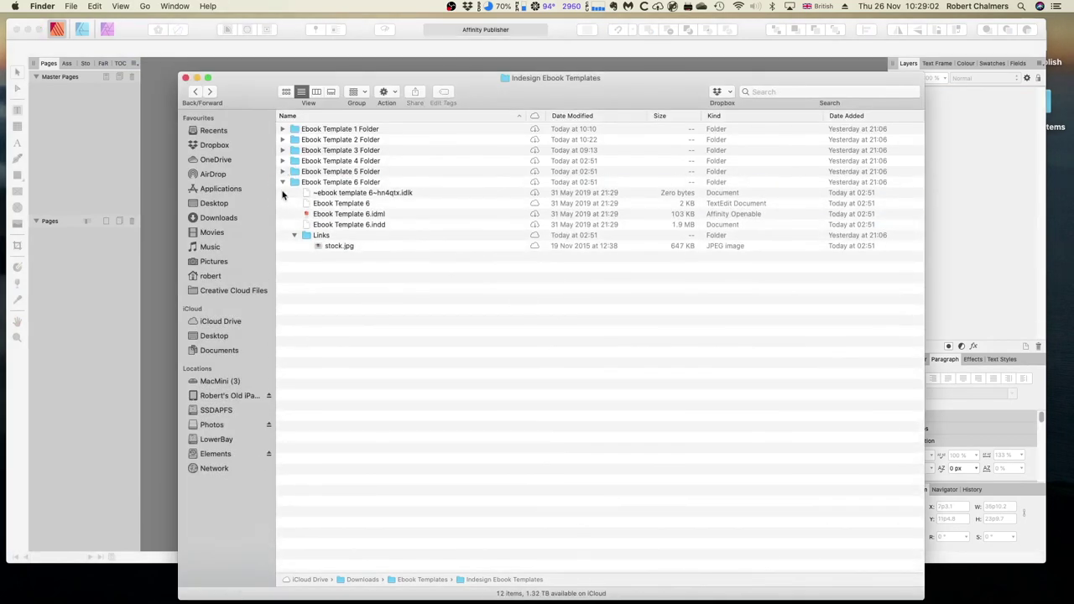
{"action": "left_click", "coordinate": [282, 182]}
{"action": "left_click", "coordinate": [283, 161]}
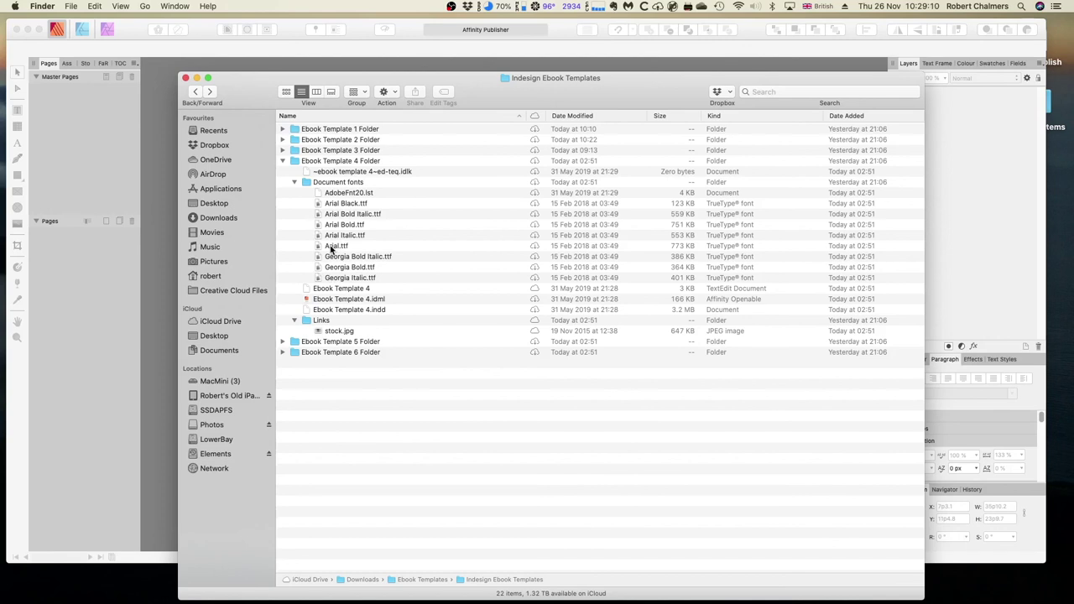
{"action": "left_click", "coordinate": [283, 160]}
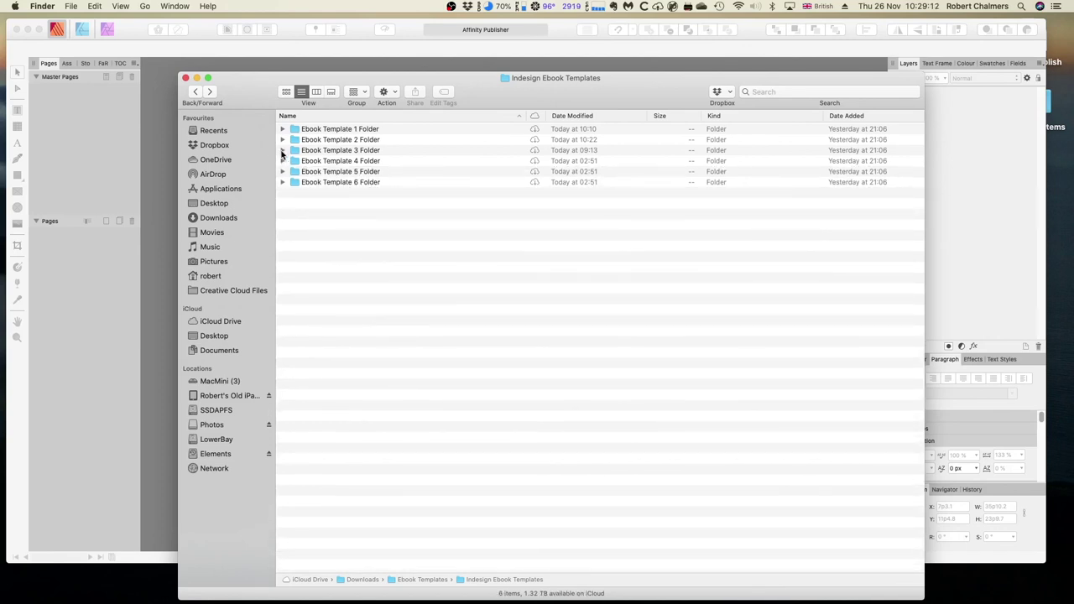
Step: Expand Ebook Template 3 Folder and its Document fonts (Impact.ttf), then open Ebook Template 3.idml
{"action": "left_click", "coordinate": [283, 150]}
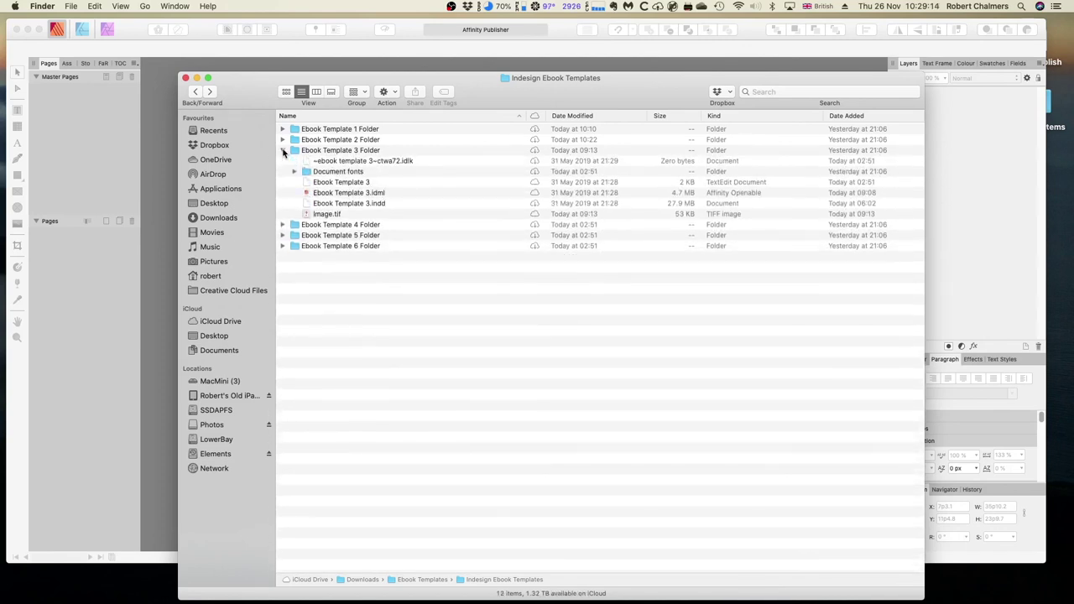
{"action": "left_click", "coordinate": [283, 150]}
{"action": "left_click", "coordinate": [282, 150]}
{"action": "left_click", "coordinate": [295, 172]}
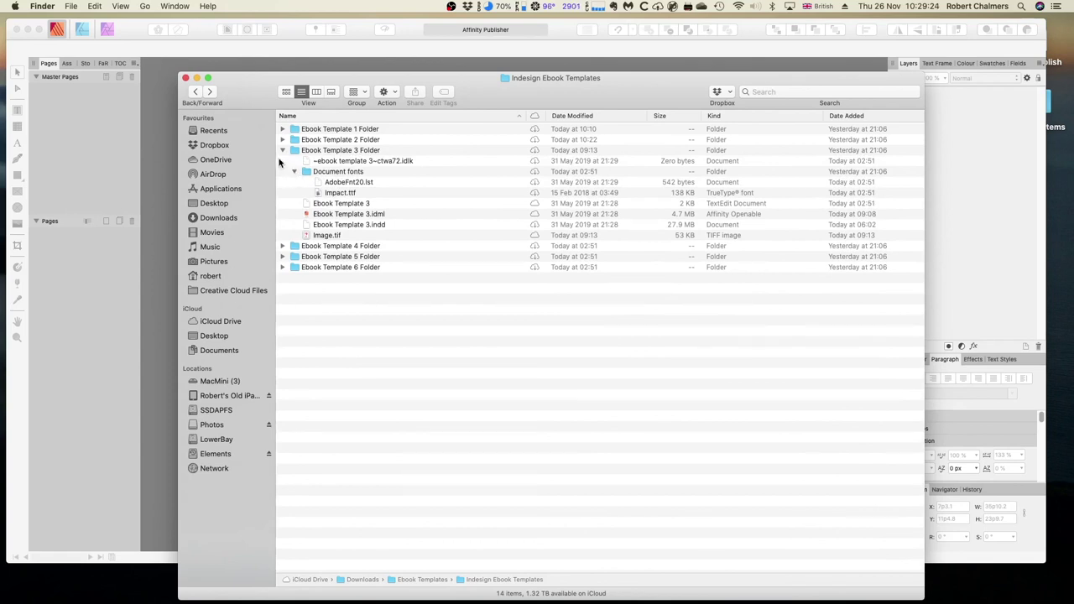
{"action": "double_click", "coordinate": [338, 215]}
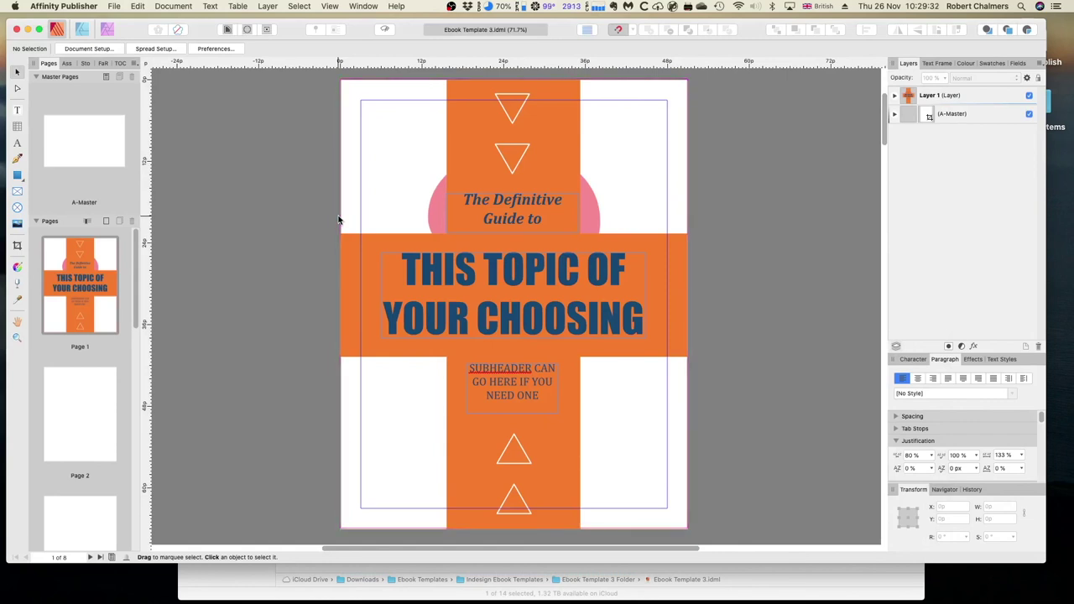
Step: Close Ebook Template 3.idml in Publisher and collapse the Ebook Template 3 Folder in Finder
{"action": "left_click", "coordinate": [117, 7]}
{"action": "left_click", "coordinate": [124, 65]}
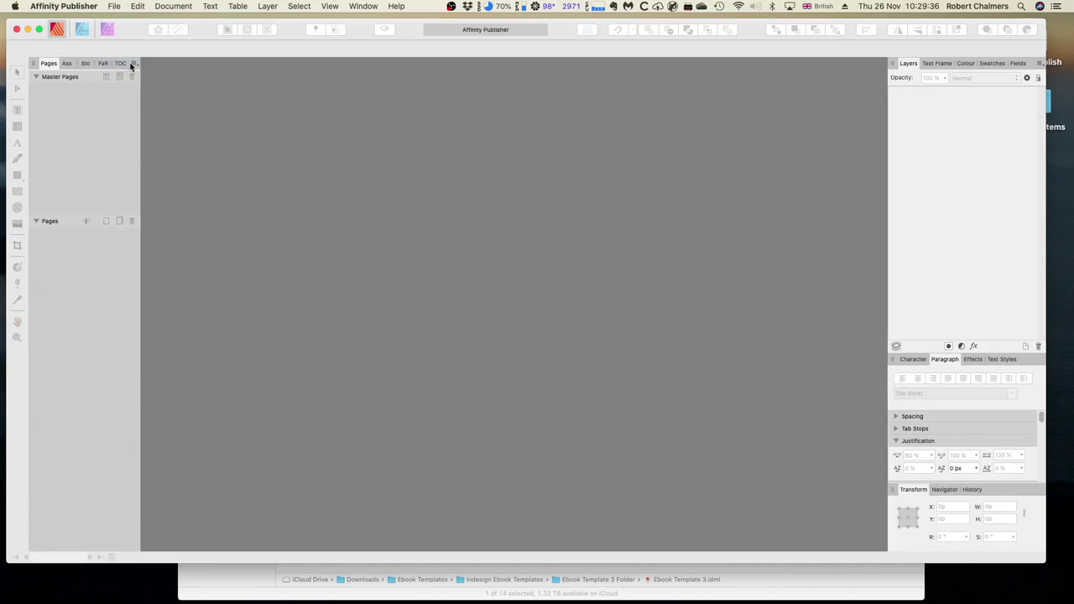
{"action": "left_click_drag", "start_coordinate": [132, 29], "coordinate": [151, 115]}
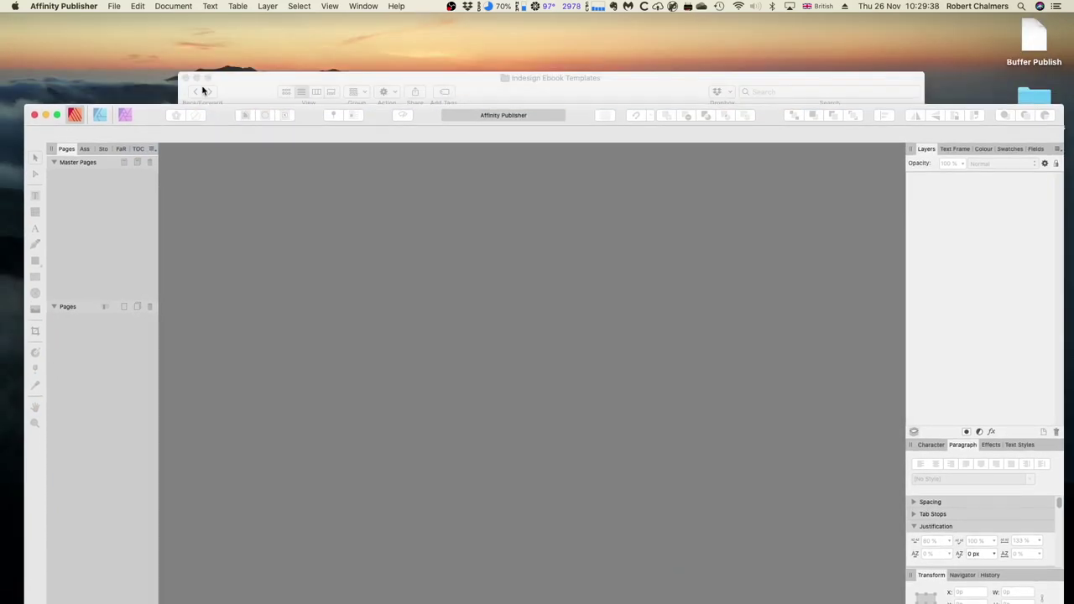
{"action": "left_click", "coordinate": [230, 90]}
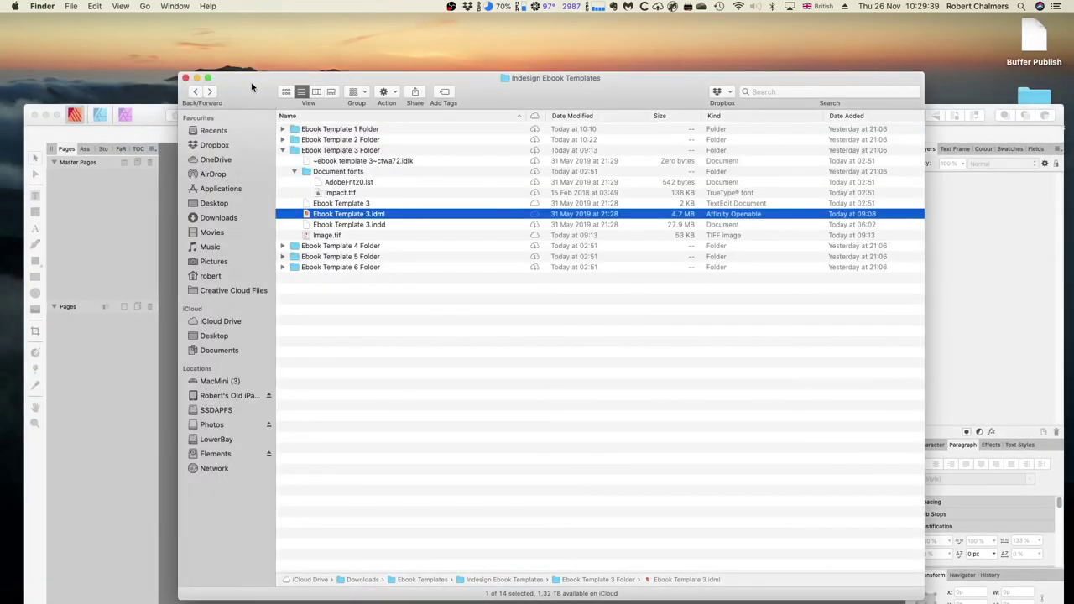
{"action": "left_click", "coordinate": [282, 150]}
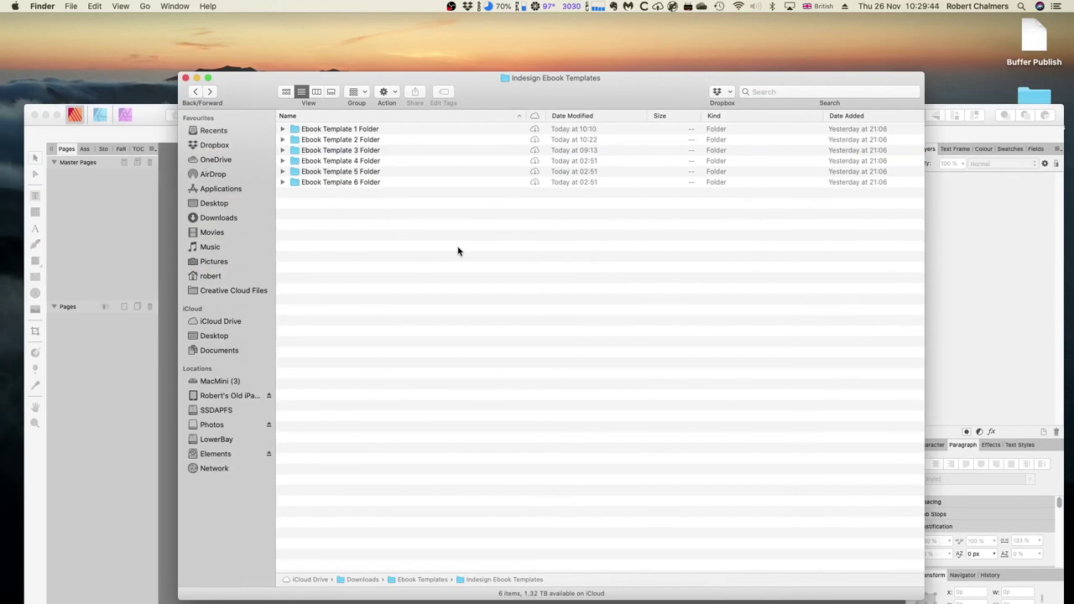
Step: Close the Finder templates window and the Ebook Template 6 TextEdit report, moving Publisher back up
{"action": "left_click", "coordinate": [186, 78]}
{"action": "left_click", "coordinate": [156, 115]}
{"action": "left_click_drag", "start_coordinate": [156, 115], "coordinate": [156, 220]}
{"action": "left_click", "coordinate": [343, 91]}
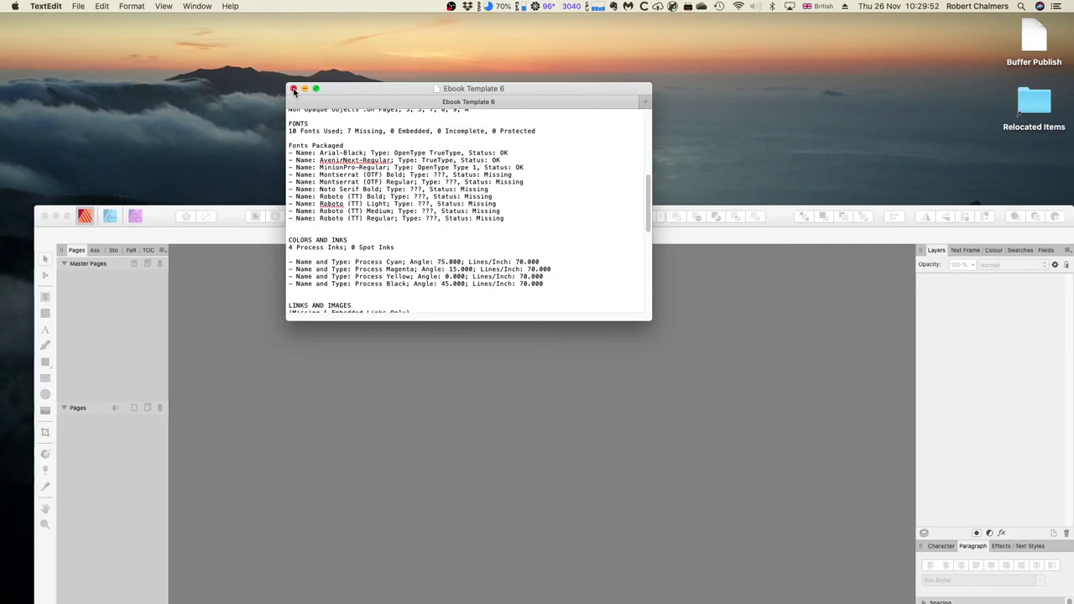
{"action": "left_click", "coordinate": [293, 88]}
{"action": "left_click_drag", "start_coordinate": [173, 213], "coordinate": [167, 30]}
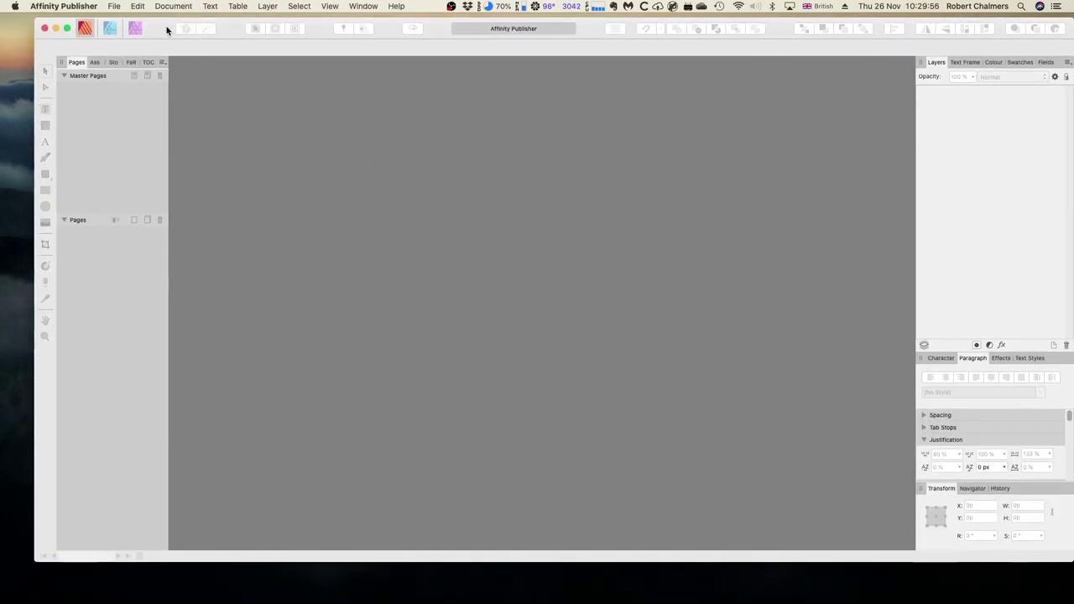